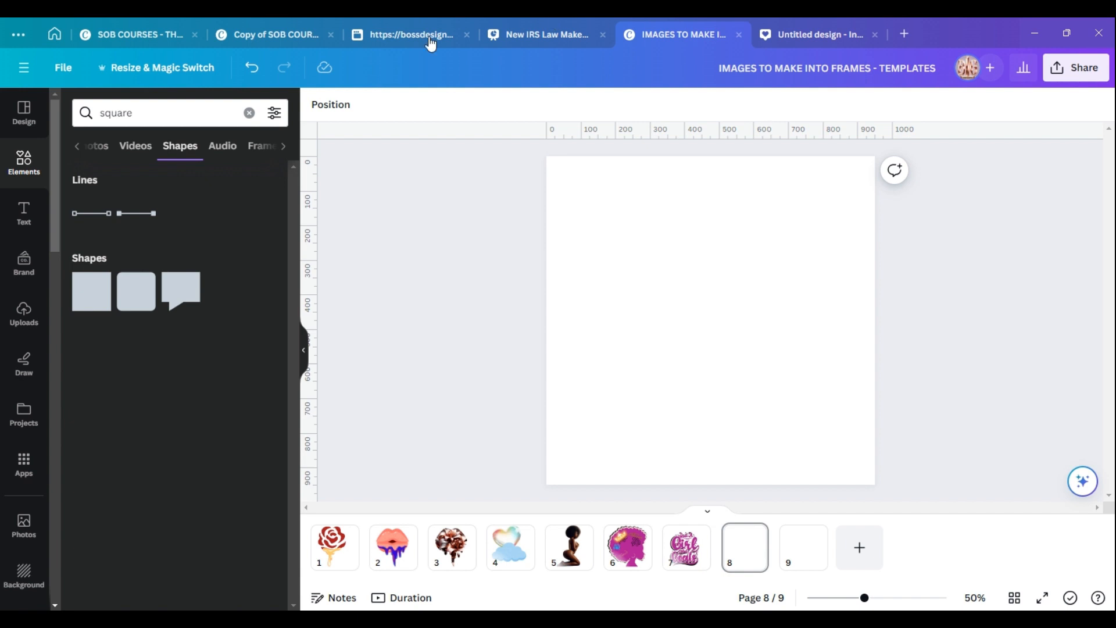
Return to the Canva home, go to Apps and start designing with the featured Frame Maker app.
{"action": "left_click", "coordinate": [53, 41]}
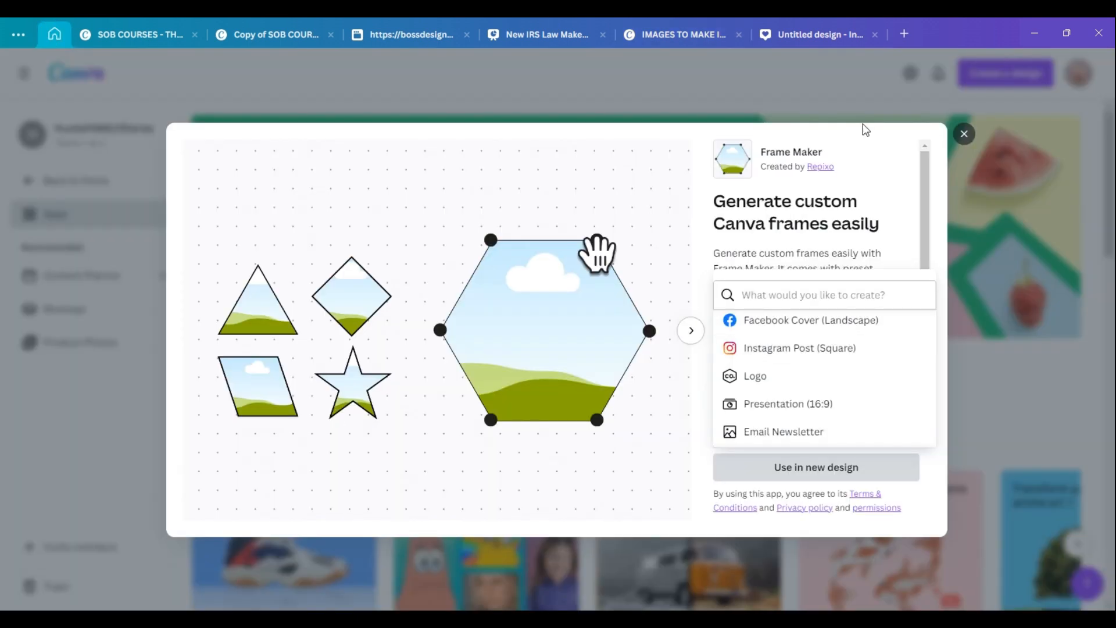
{"action": "left_click", "coordinate": [964, 135]}
{"action": "left_click", "coordinate": [964, 135]}
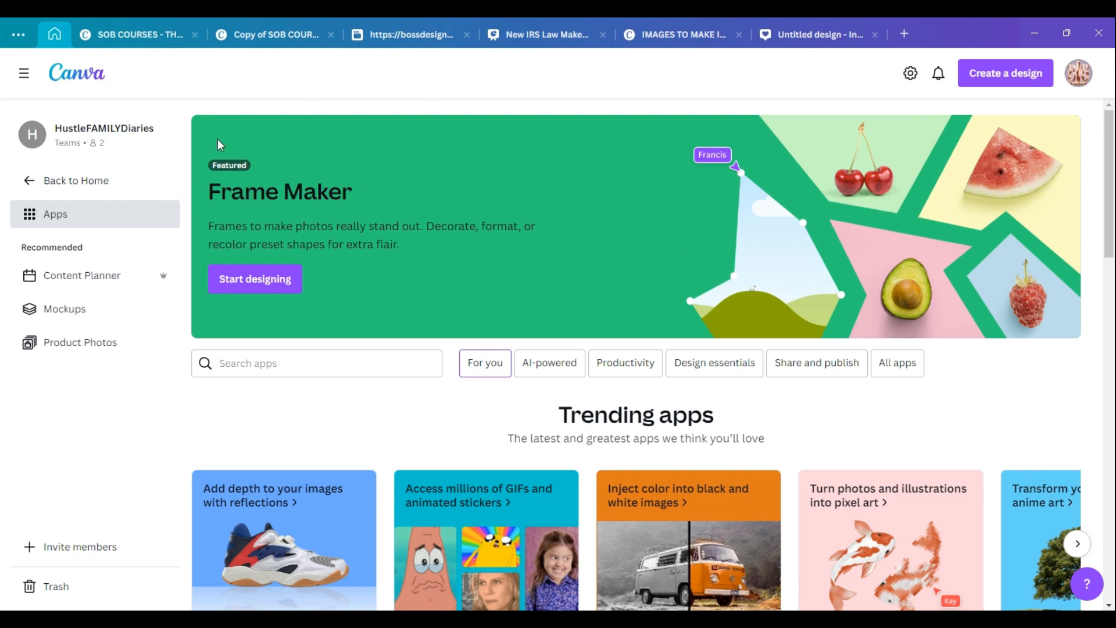
{"action": "left_click", "coordinate": [72, 184]}
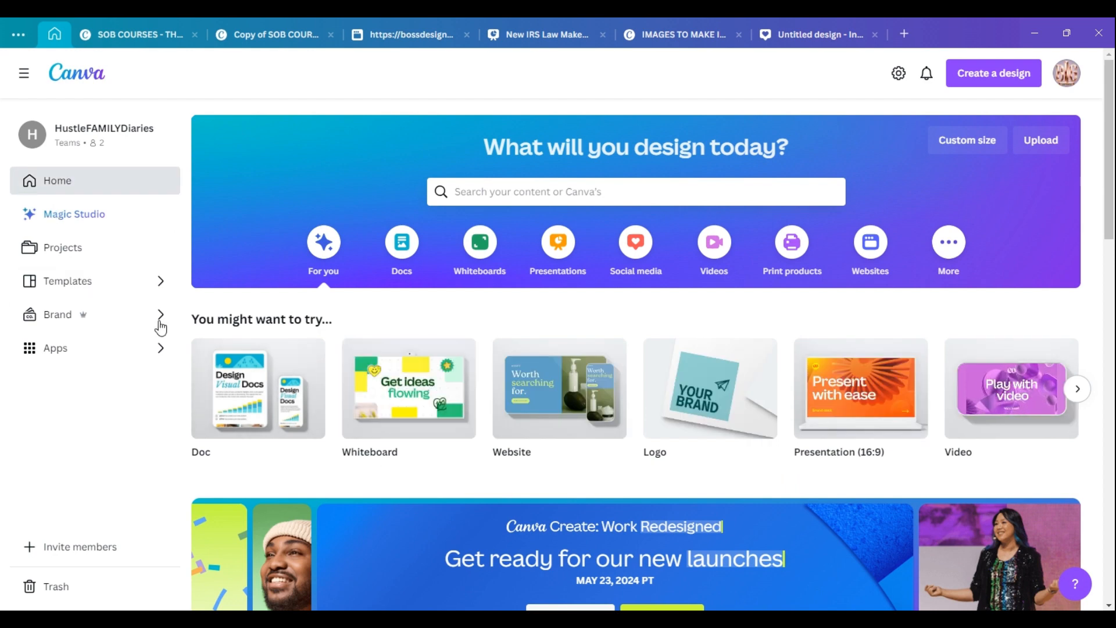
{"action": "left_click", "coordinate": [80, 348]}
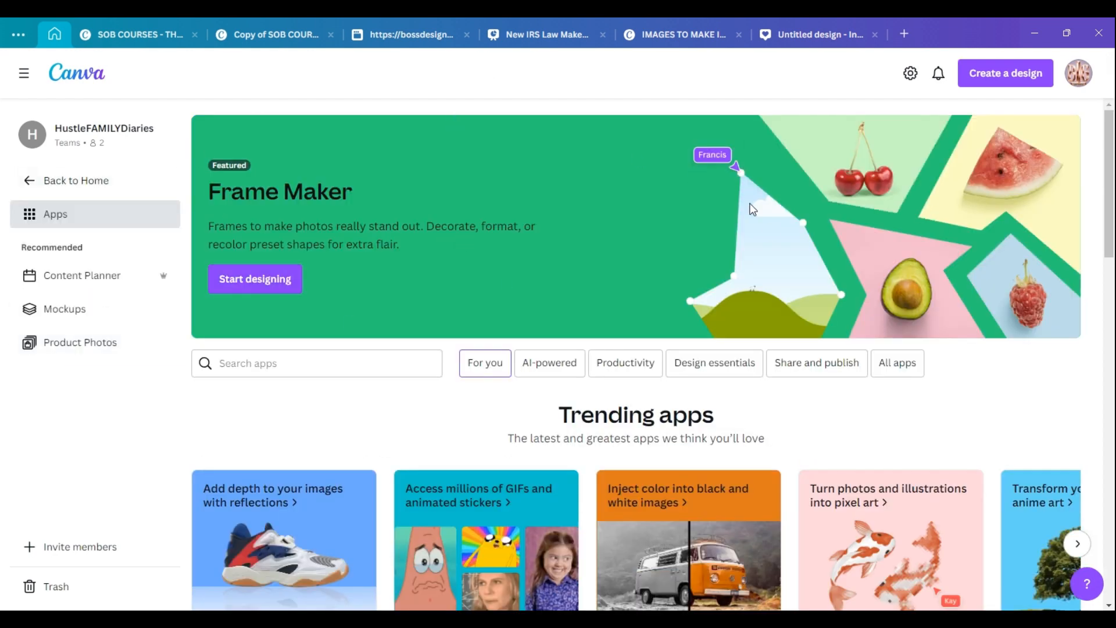
{"action": "left_click", "coordinate": [232, 283]}
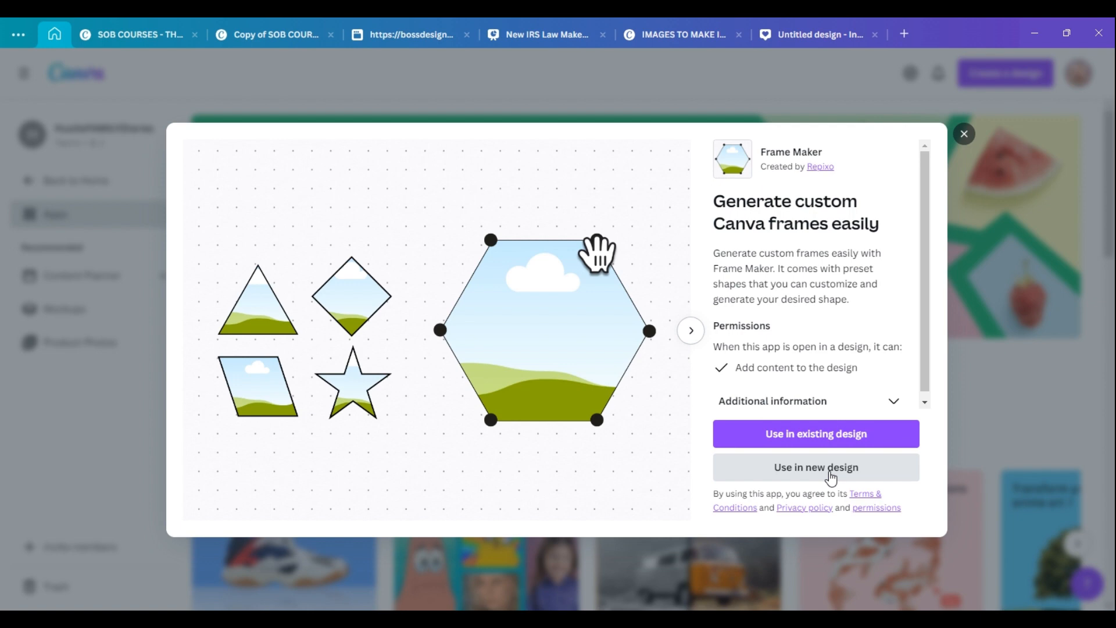
Use Frame Maker in a new Instagram Post (Square) design.
{"action": "left_click", "coordinate": [831, 477]}
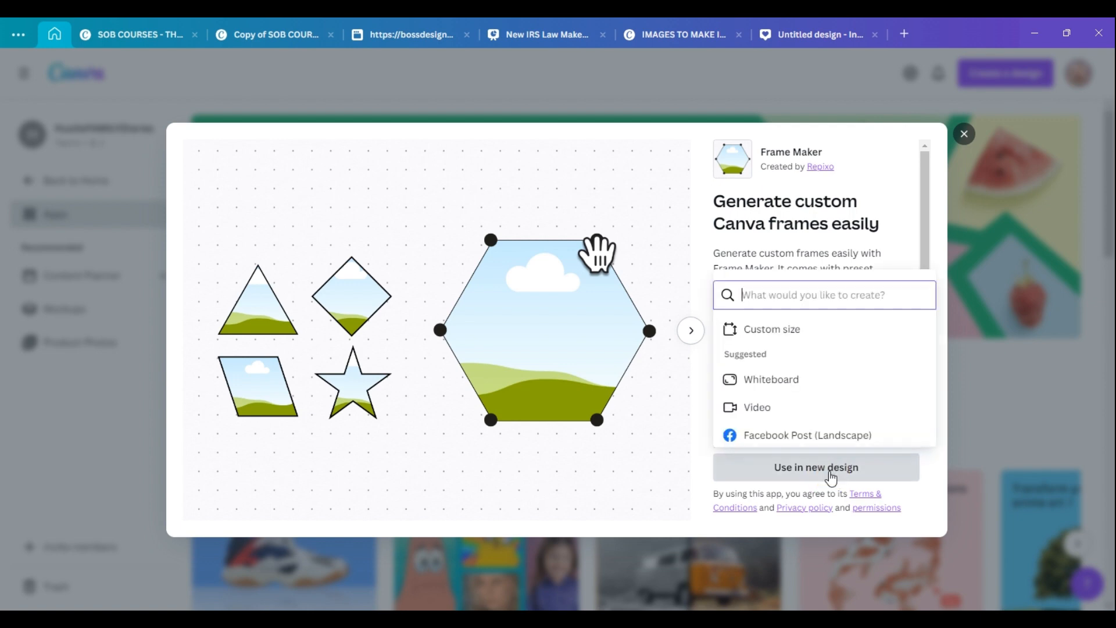
{"action": "left_click_drag", "start_coordinate": [925, 239], "coordinate": [924, 286]}
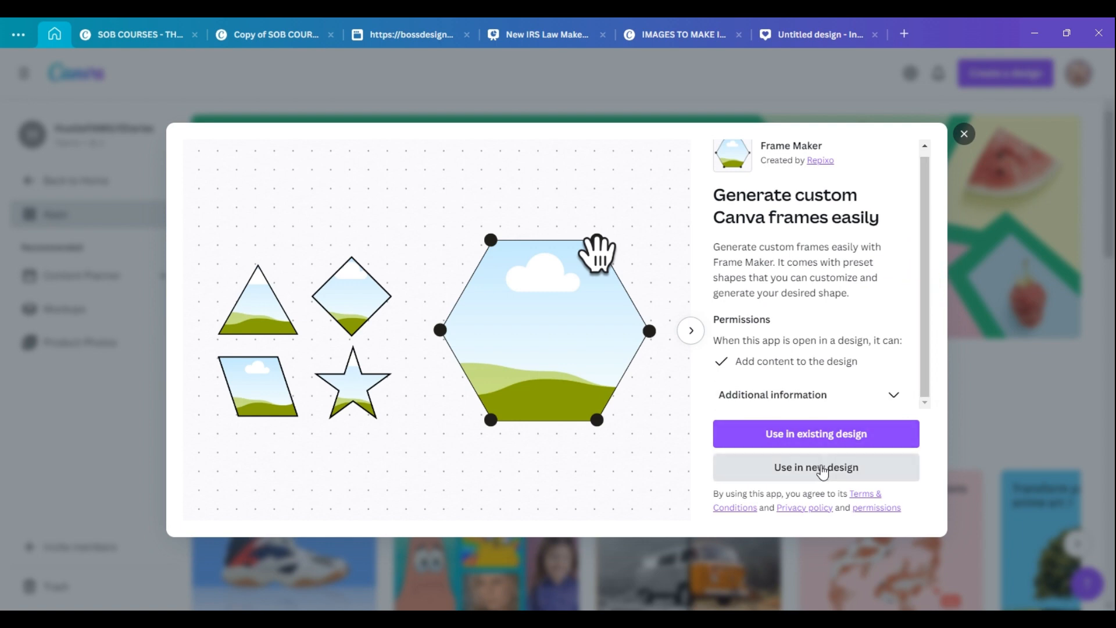
{"action": "left_click", "coordinate": [814, 467]}
{"action": "left_click_drag", "start_coordinate": [932, 317], "coordinate": [933, 336]}
{"action": "left_click", "coordinate": [817, 332]}
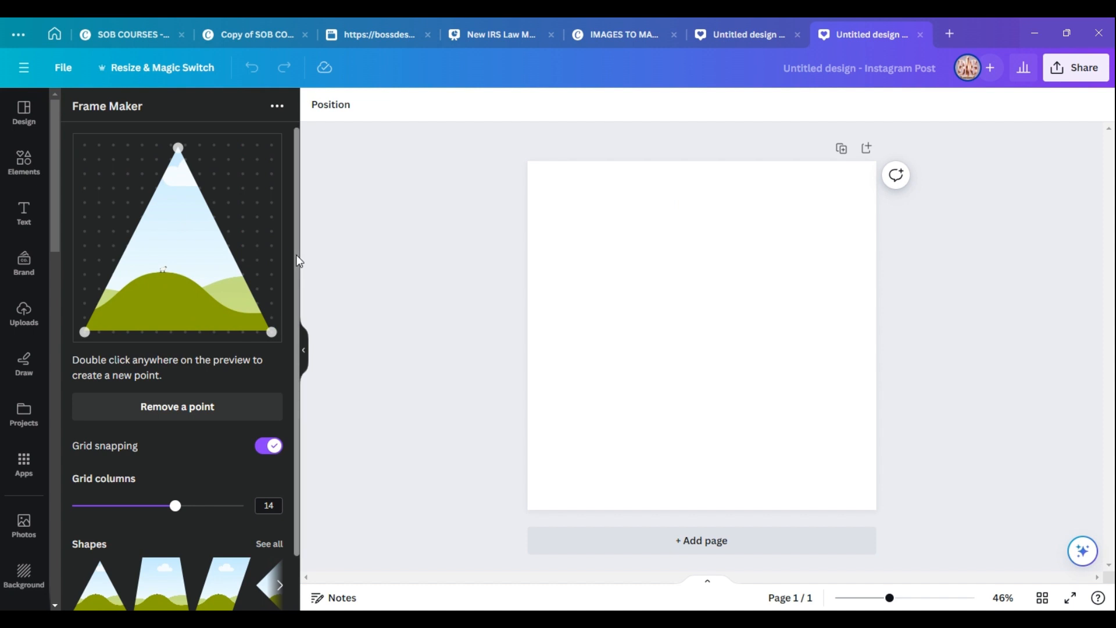
Browse all the preset frame shapes in Frame Maker and return to the editor.
{"action": "left_click_drag", "start_coordinate": [297, 260], "coordinate": [281, 399]}
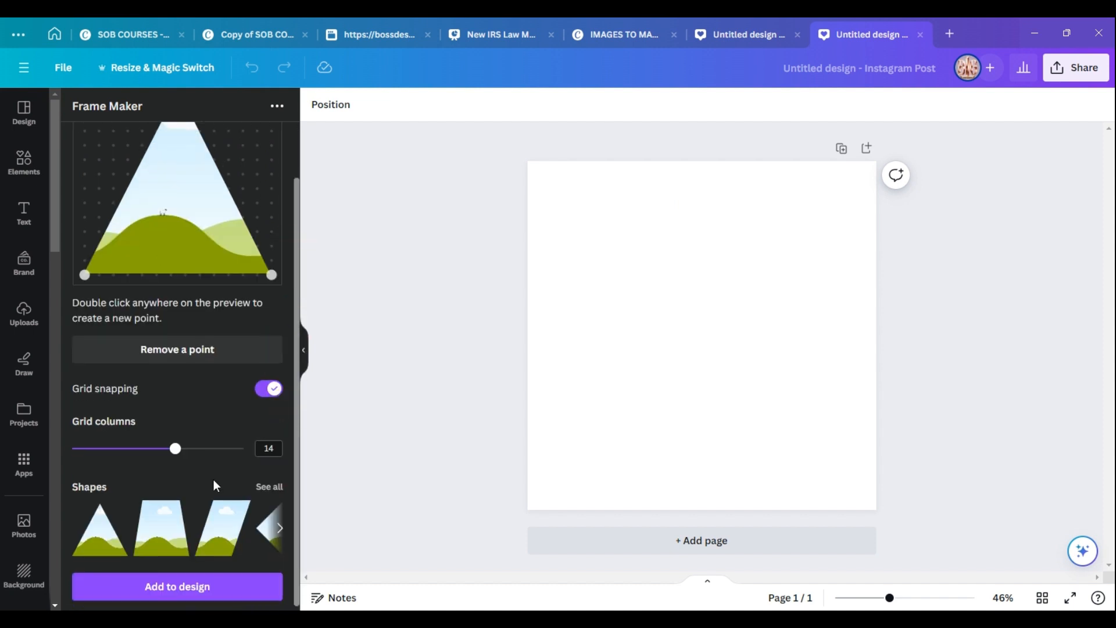
{"action": "left_click", "coordinate": [267, 487]}
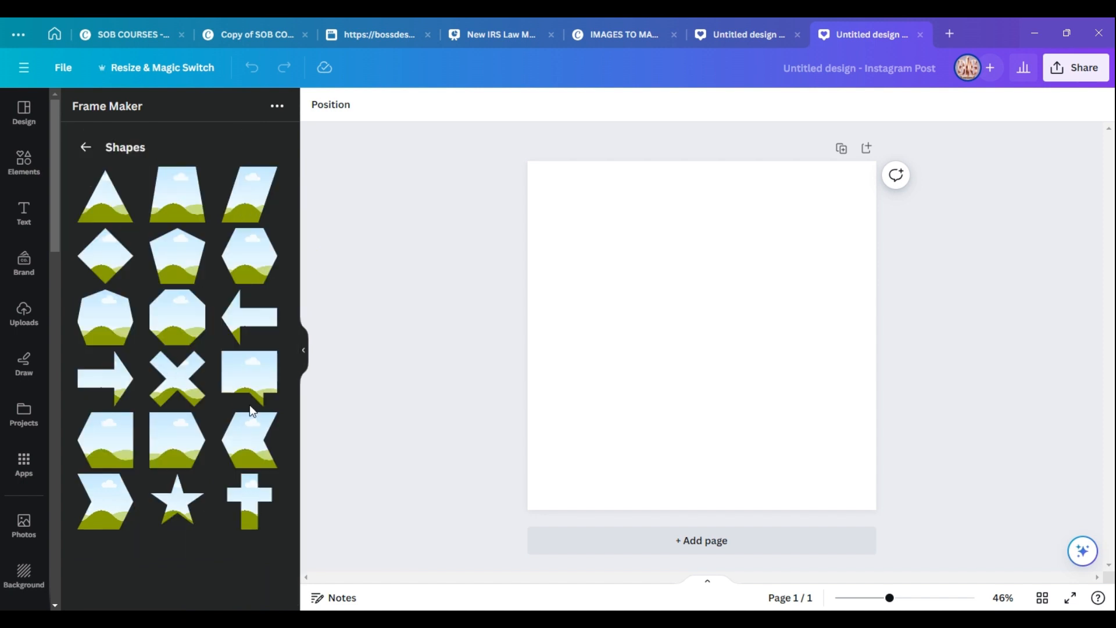
{"action": "left_click", "coordinate": [86, 147]}
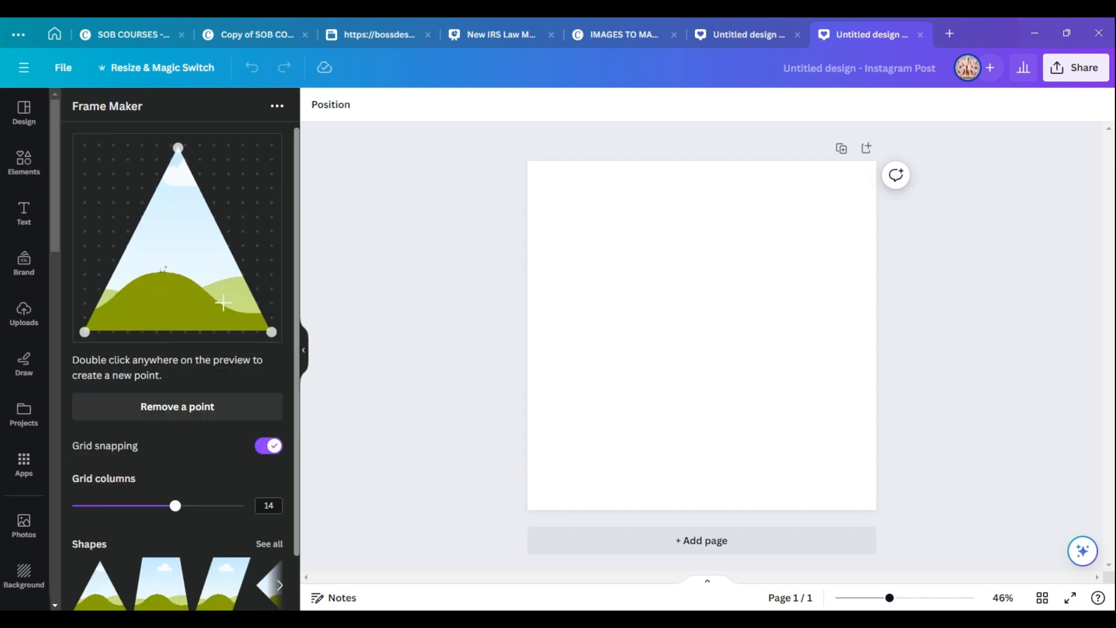
Move the triangle frame's bottom-right corner up the right side of the preview.
{"action": "left_click", "coordinate": [271, 332]}
{"action": "left_click_drag", "start_coordinate": [271, 333], "coordinate": [255, 286]}
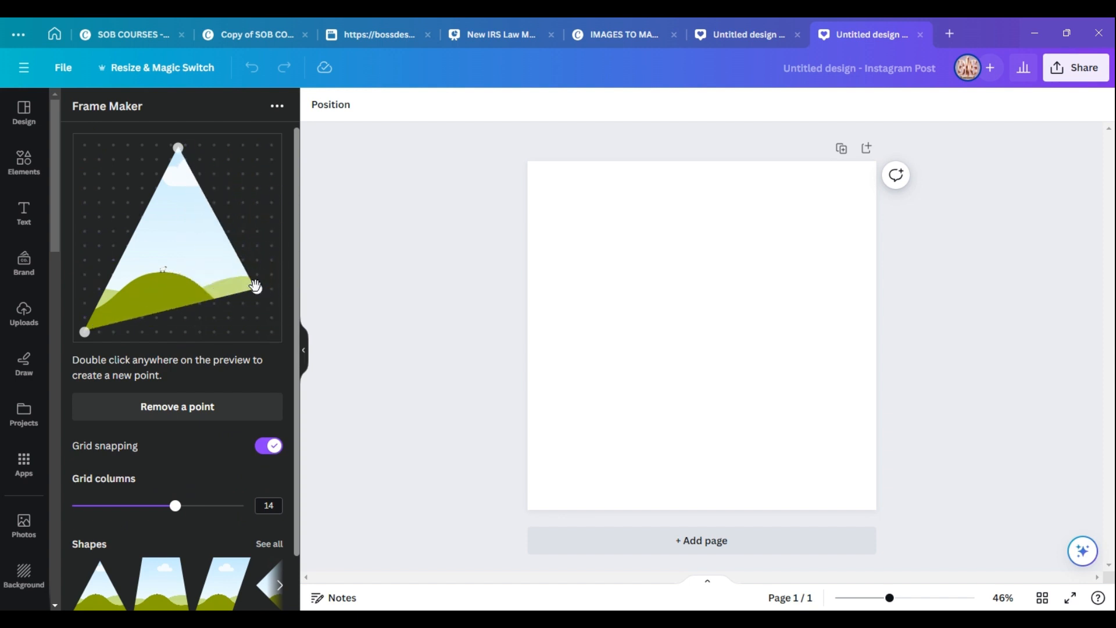
{"action": "double_click", "coordinate": [214, 206]}
{"action": "left_click_drag", "start_coordinate": [214, 218], "coordinate": [257, 174]}
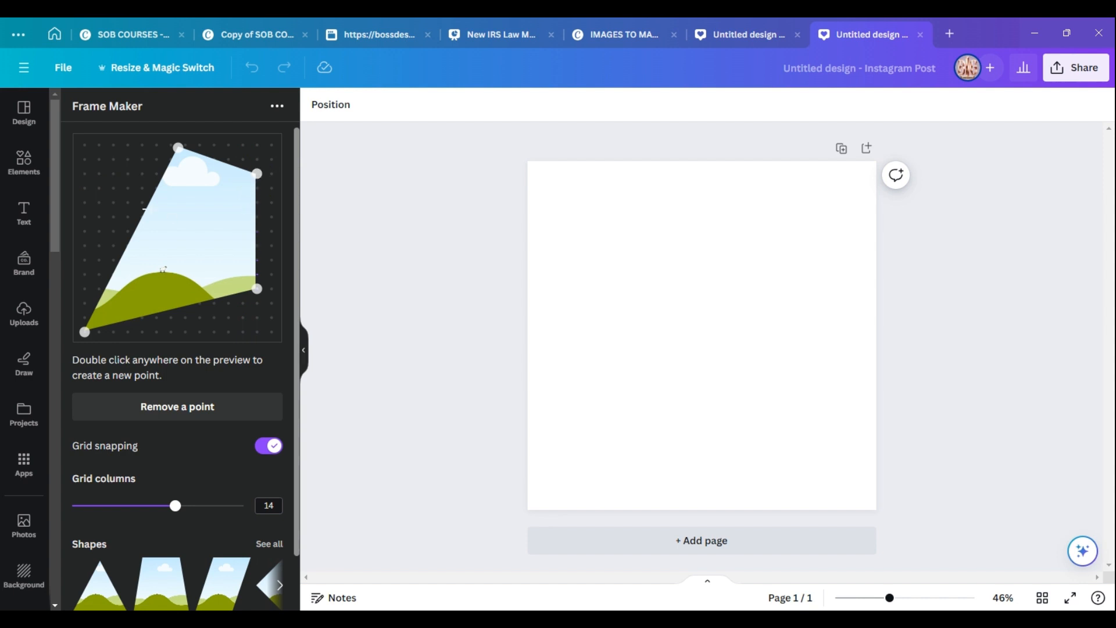
{"action": "double_click", "coordinate": [137, 218]}
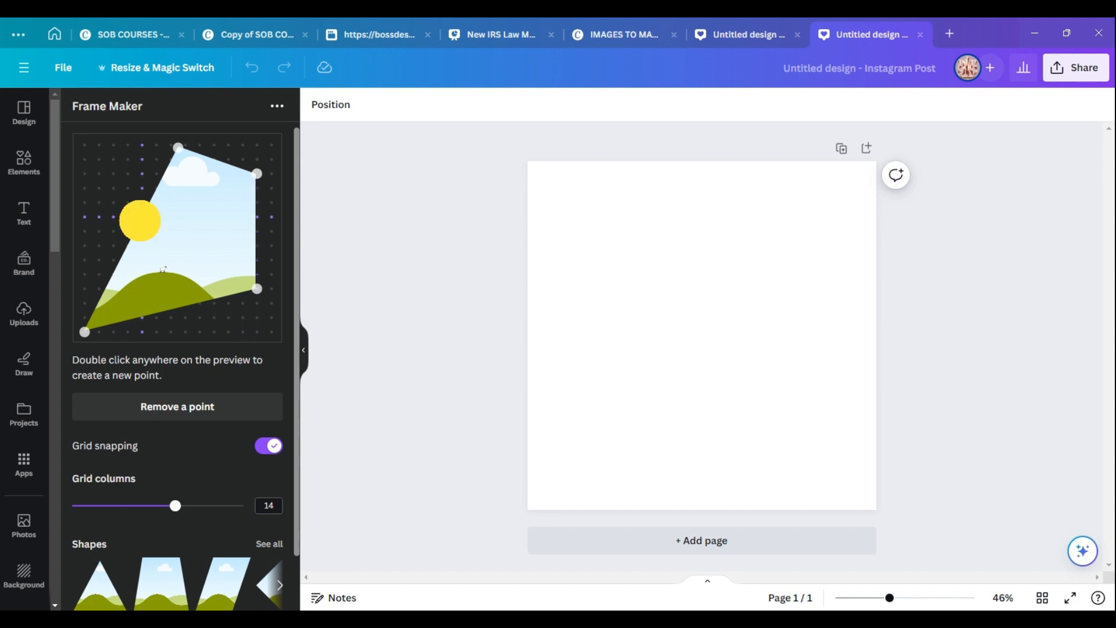
{"action": "left_click_drag", "start_coordinate": [137, 217], "coordinate": [83, 185]}
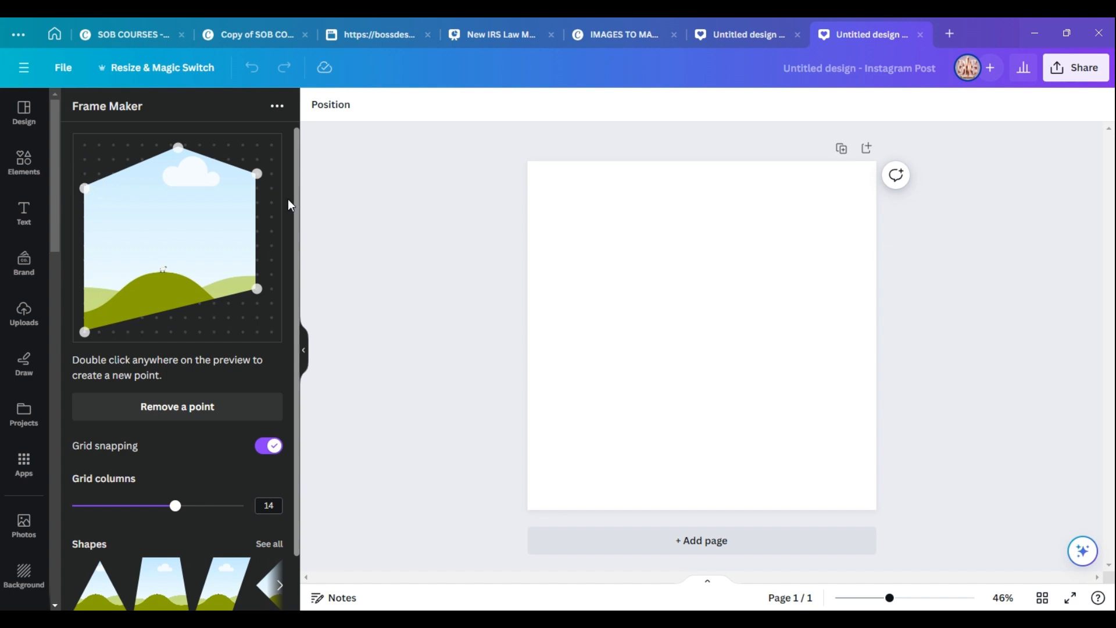
{"action": "left_click", "coordinate": [173, 410]}
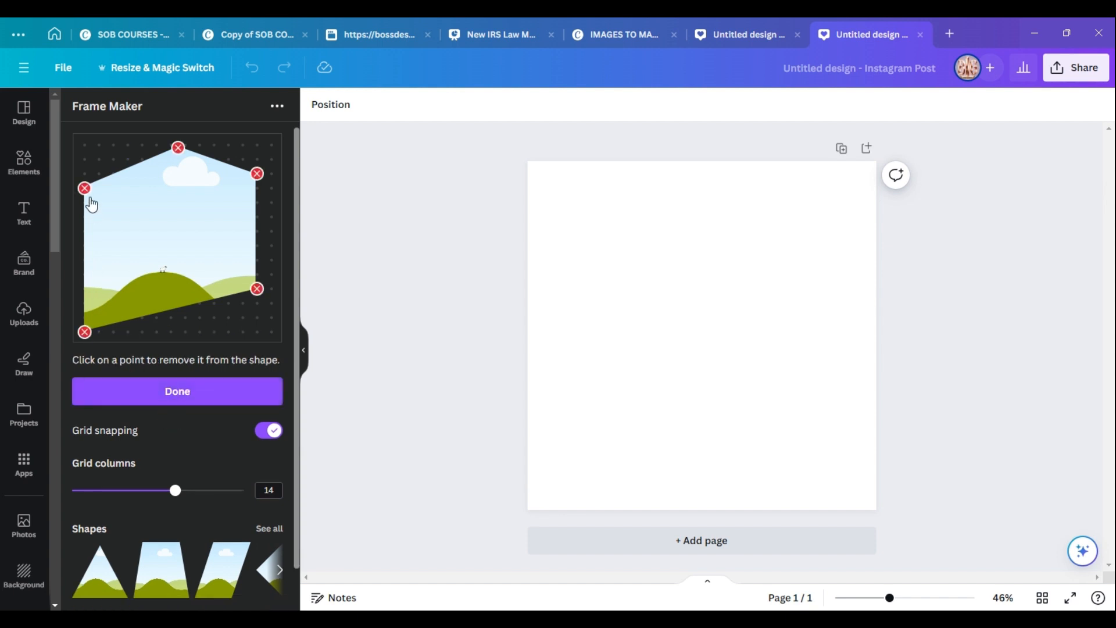
{"action": "left_click", "coordinate": [84, 187]}
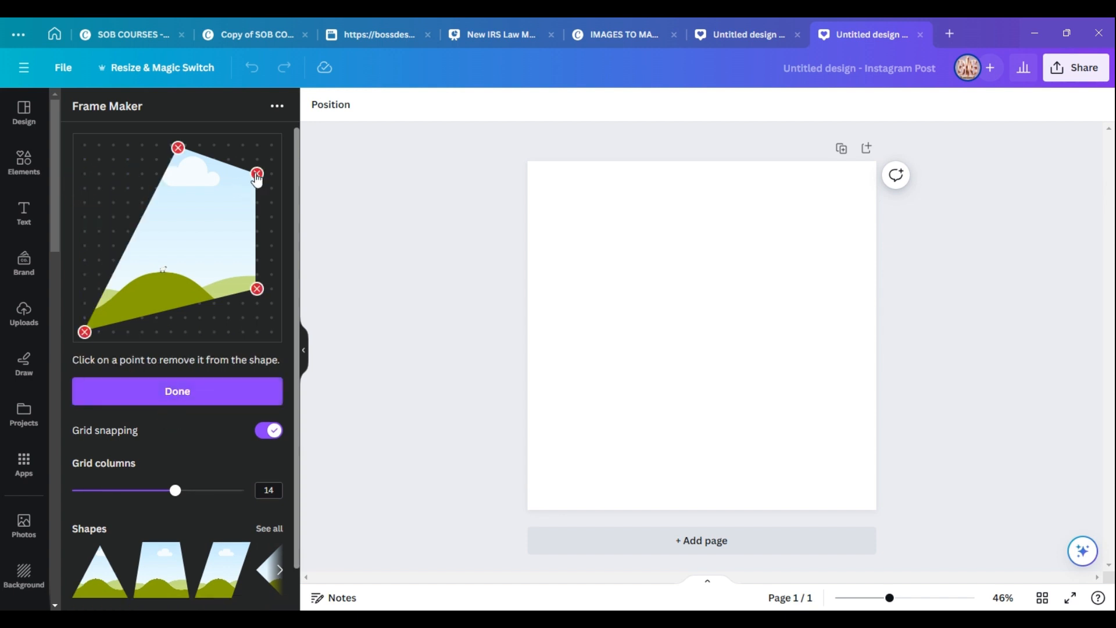
{"action": "left_click", "coordinate": [256, 173]}
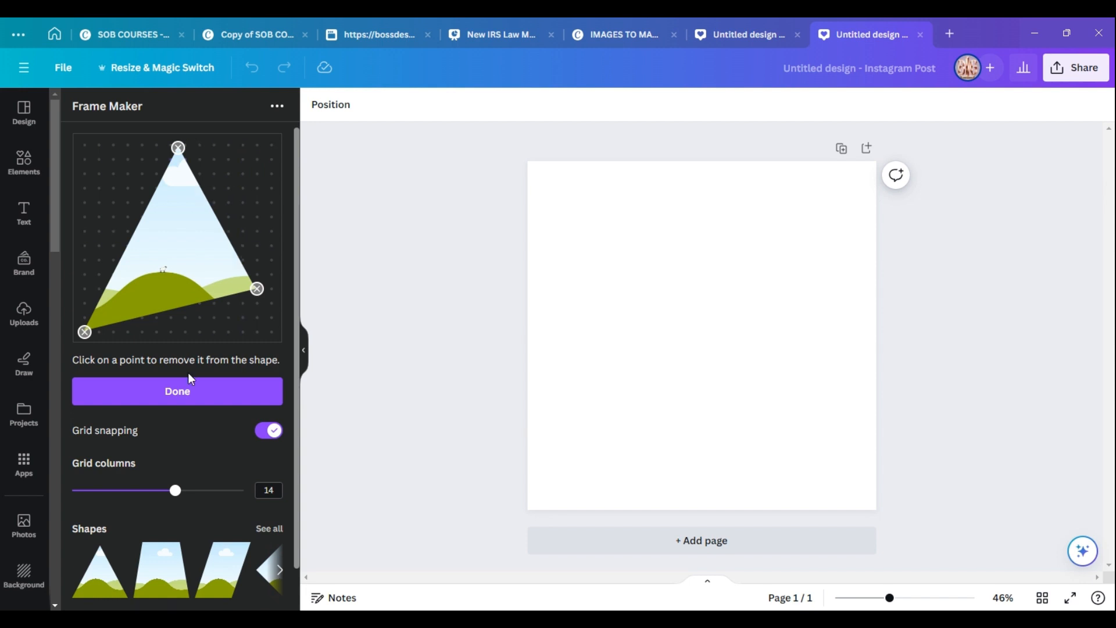
{"action": "left_click", "coordinate": [186, 390]}
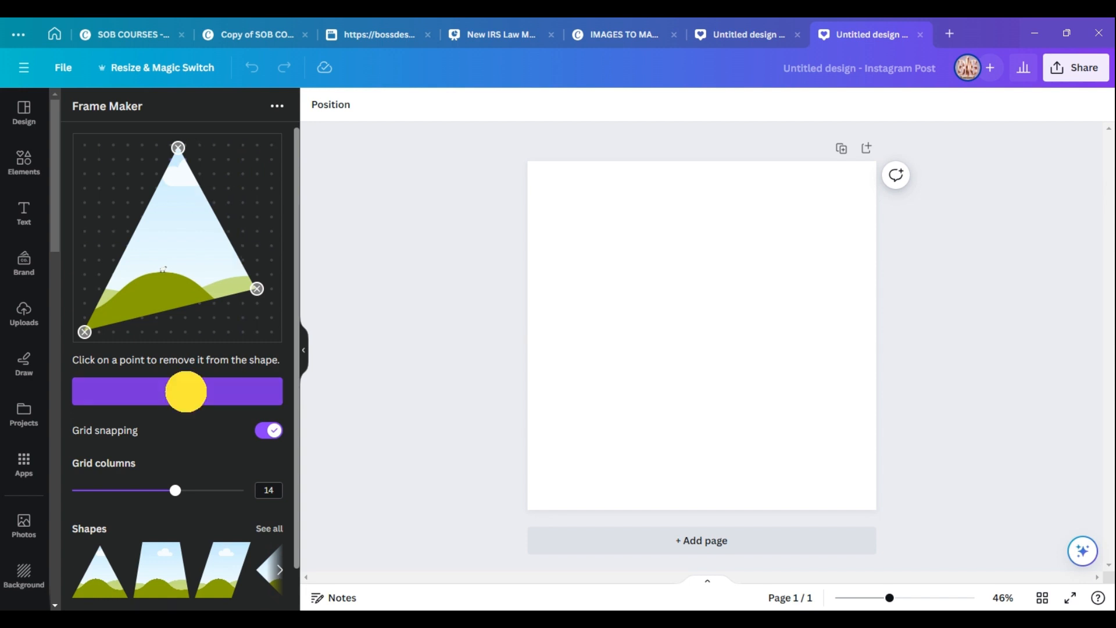
Add a new point on the bottom edge, move it to the base, and raise the right corner higher.
{"action": "double_click", "coordinate": [176, 305]}
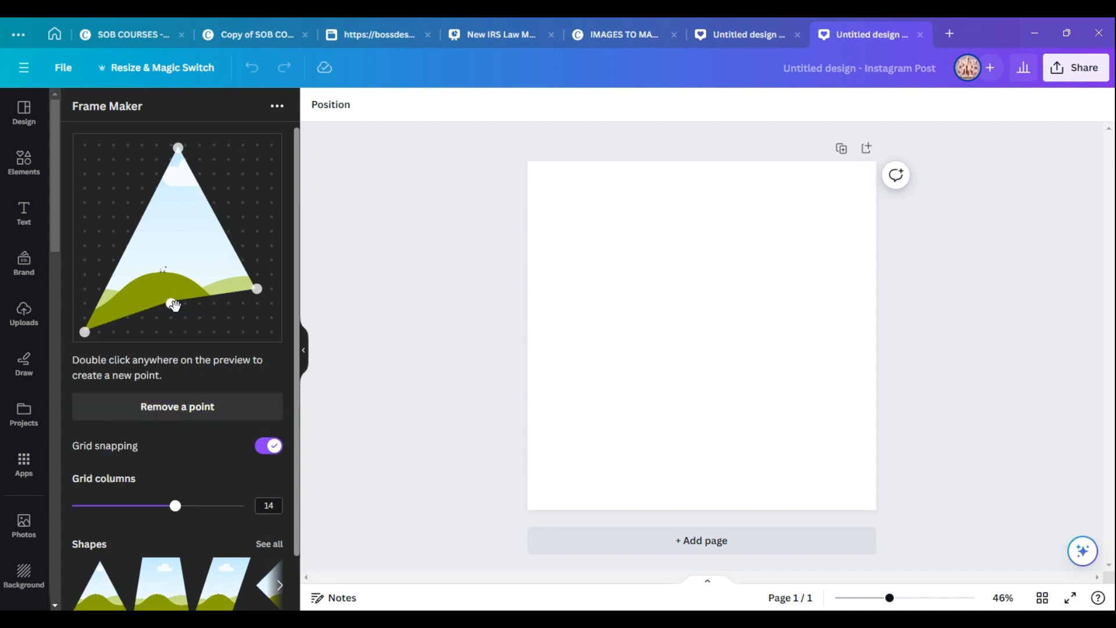
{"action": "left_click_drag", "start_coordinate": [173, 304], "coordinate": [214, 332]}
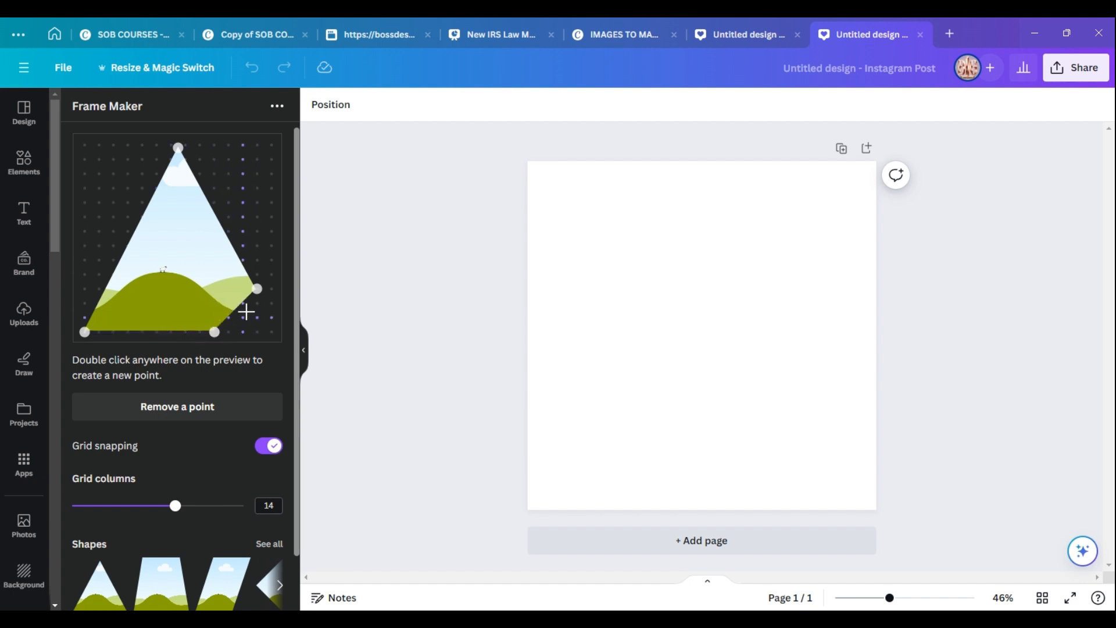
{"action": "left_click_drag", "start_coordinate": [256, 289], "coordinate": [271, 218]}
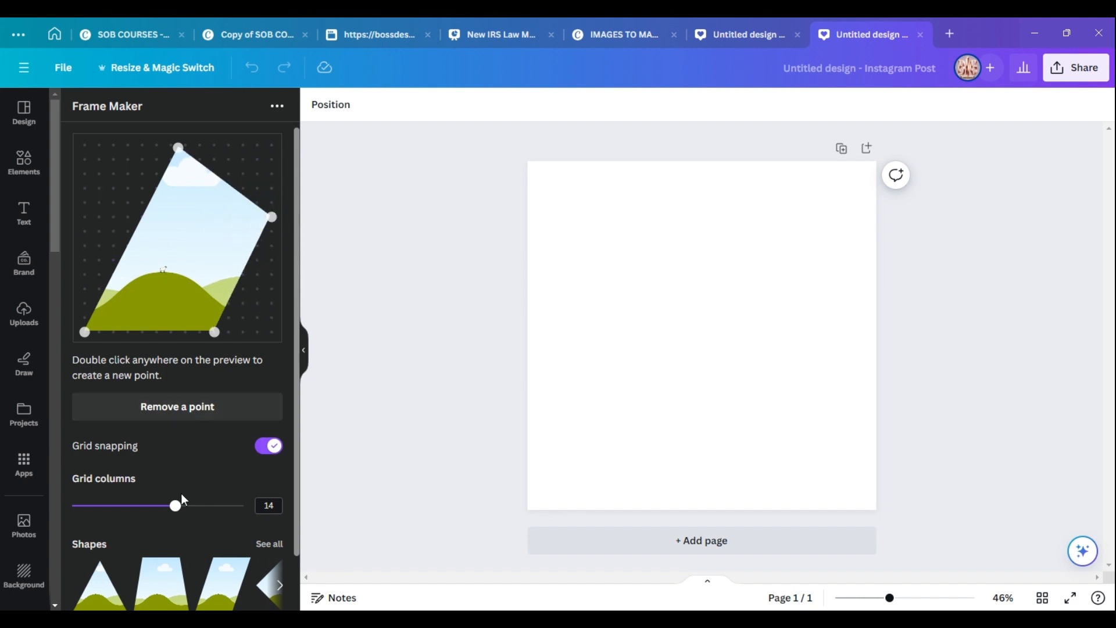
Set the grid columns to 9 and add a new point pulled out to the left edge.
{"action": "left_click_drag", "start_coordinate": [174, 507], "coordinate": [118, 505]}
{"action": "double_click", "coordinate": [136, 220]}
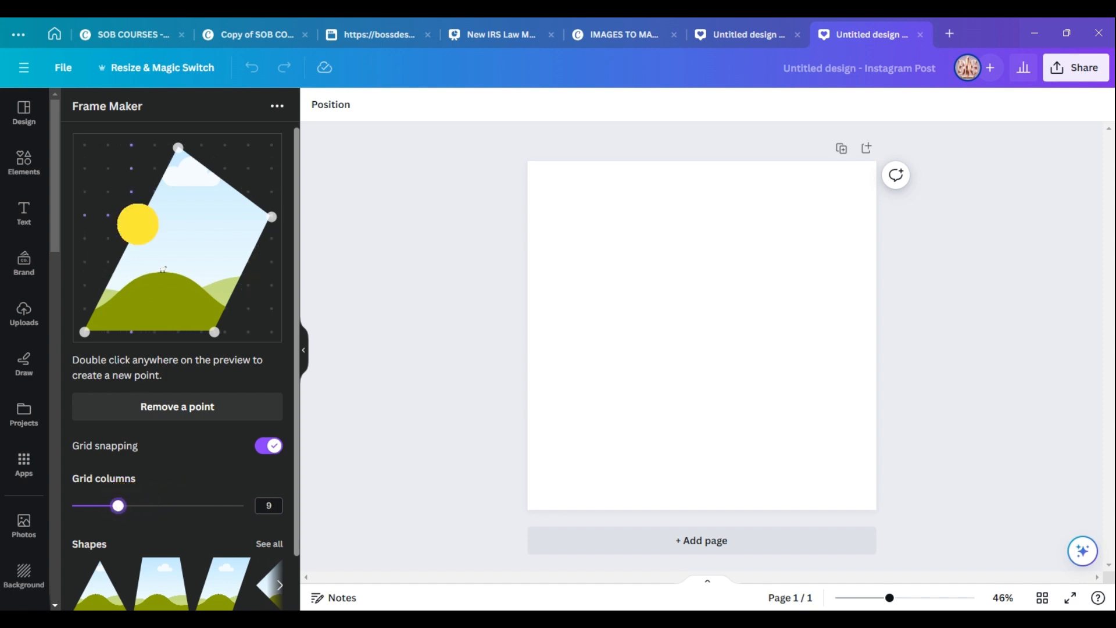
{"action": "left_click_drag", "start_coordinate": [136, 220], "coordinate": [70, 220]}
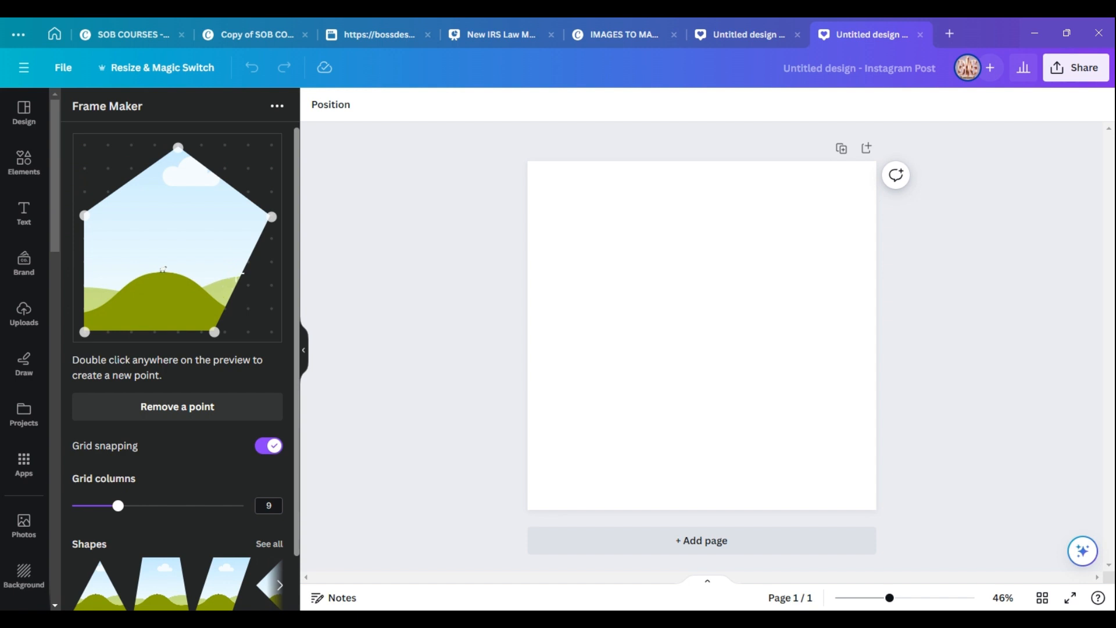
Add the custom pentagon frame to the design.
{"action": "left_click_drag", "start_coordinate": [271, 217], "coordinate": [296, 323]}
{"action": "left_click", "coordinate": [197, 584]}
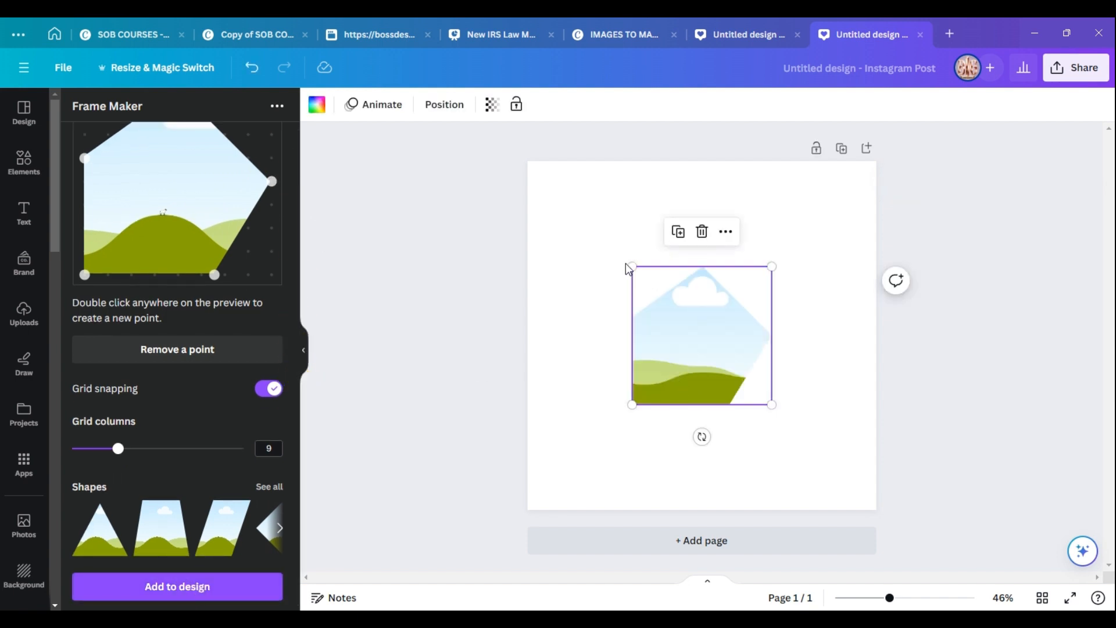
Enlarge the frame to fill nearly the whole page.
{"action": "left_click_drag", "start_coordinate": [630, 266], "coordinate": [531, 175]}
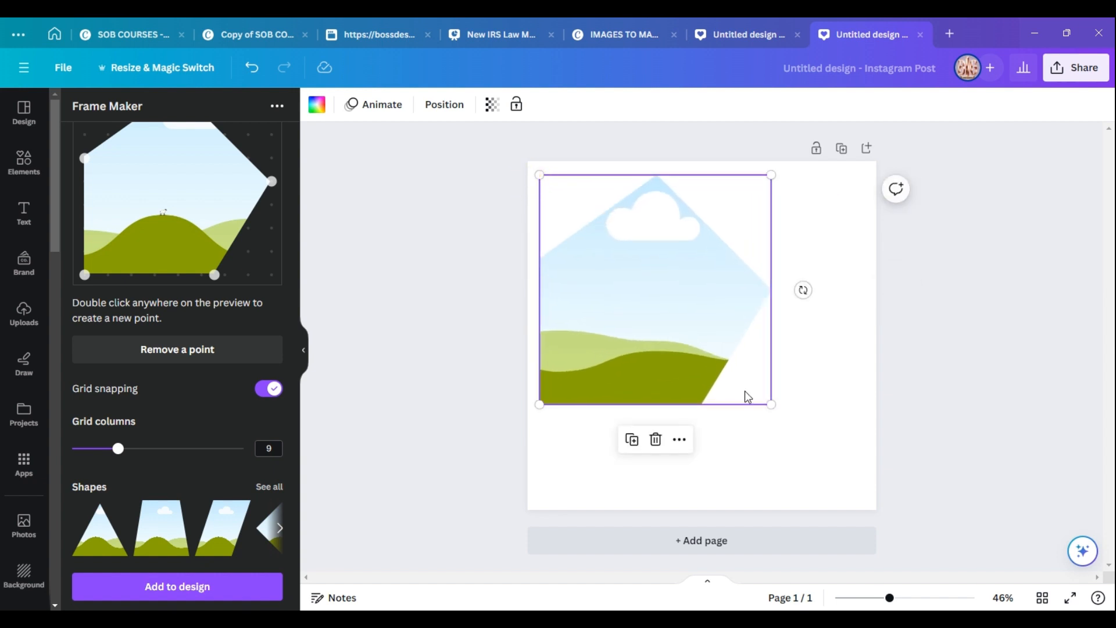
{"action": "left_click_drag", "start_coordinate": [773, 406], "coordinate": [879, 484]}
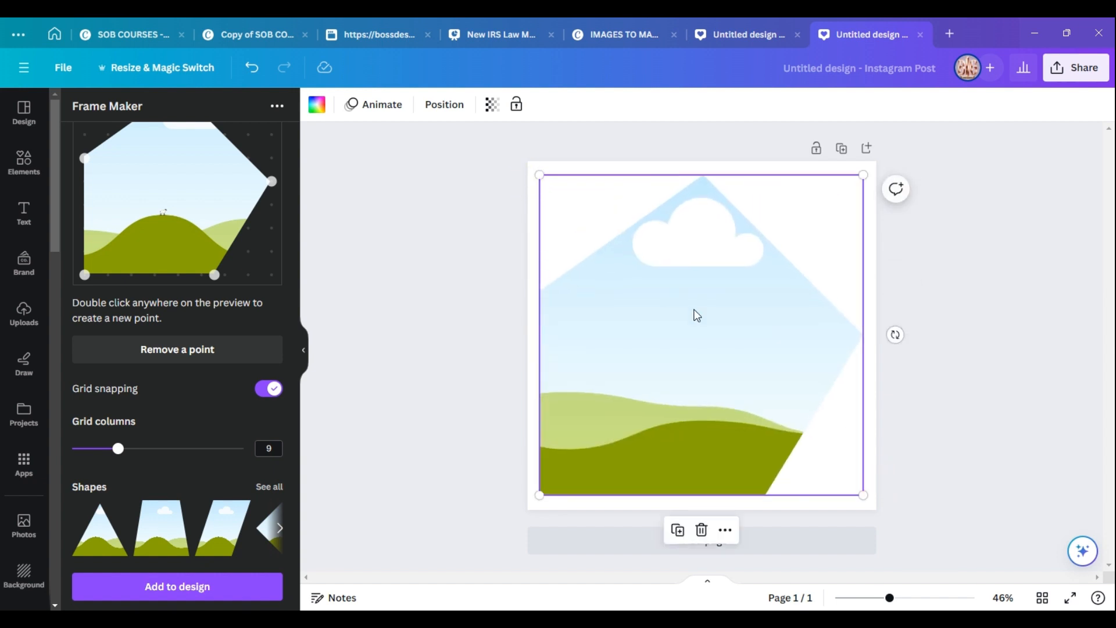
Place an uploaded pink office portrait image into the frame and deselect it.
{"action": "left_click", "coordinate": [18, 316]}
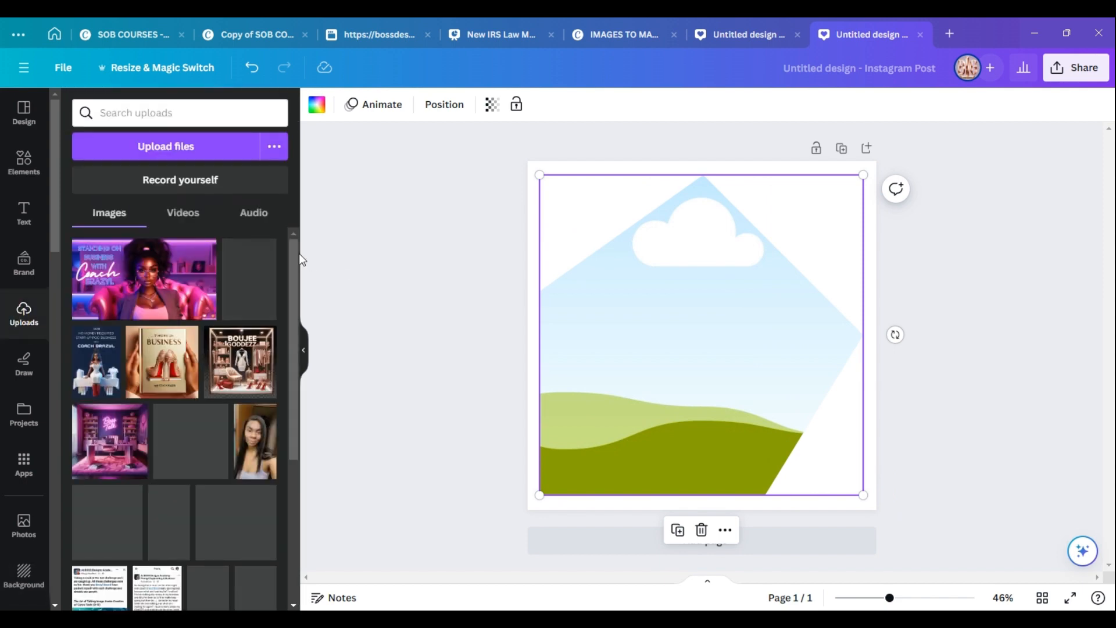
{"action": "left_click_drag", "start_coordinate": [291, 253], "coordinate": [278, 406]}
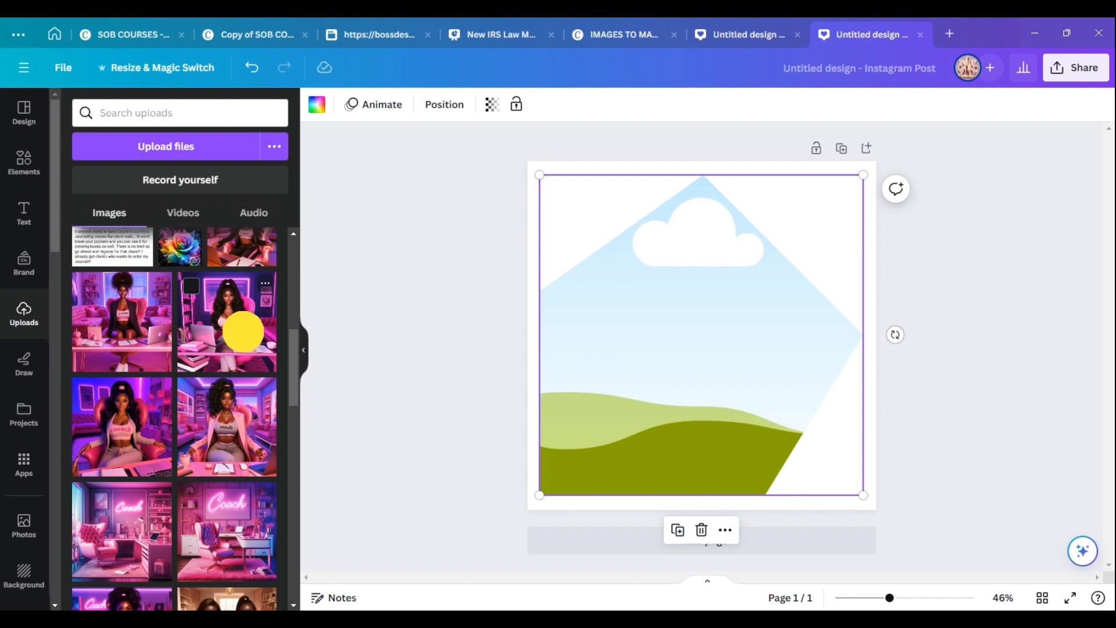
{"action": "left_click_drag", "start_coordinate": [243, 331], "coordinate": [662, 300]}
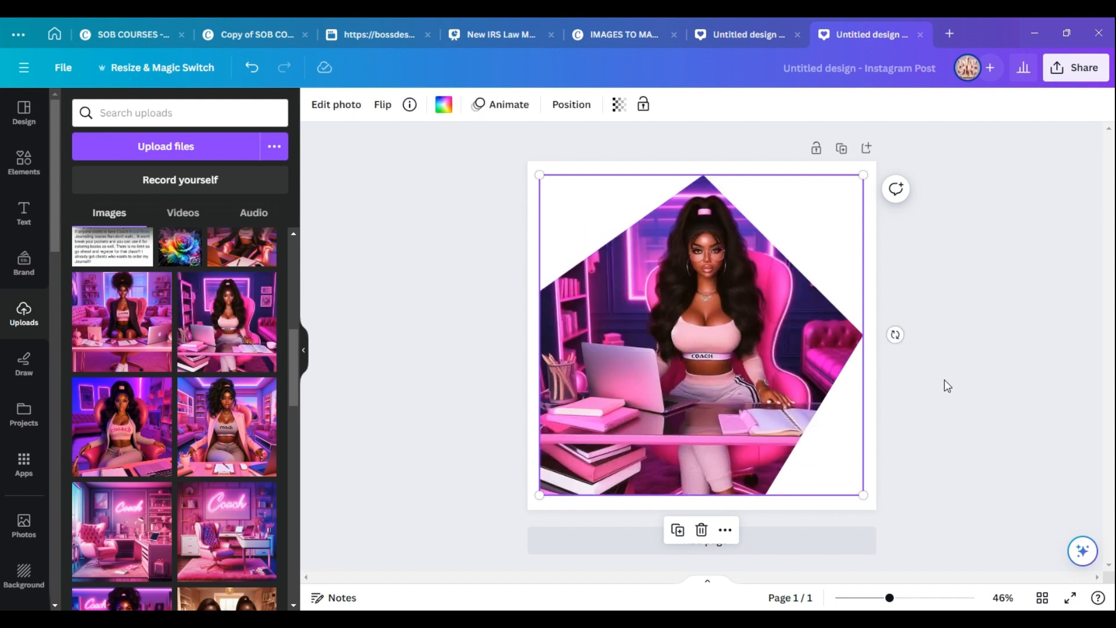
{"action": "left_click", "coordinate": [895, 238]}
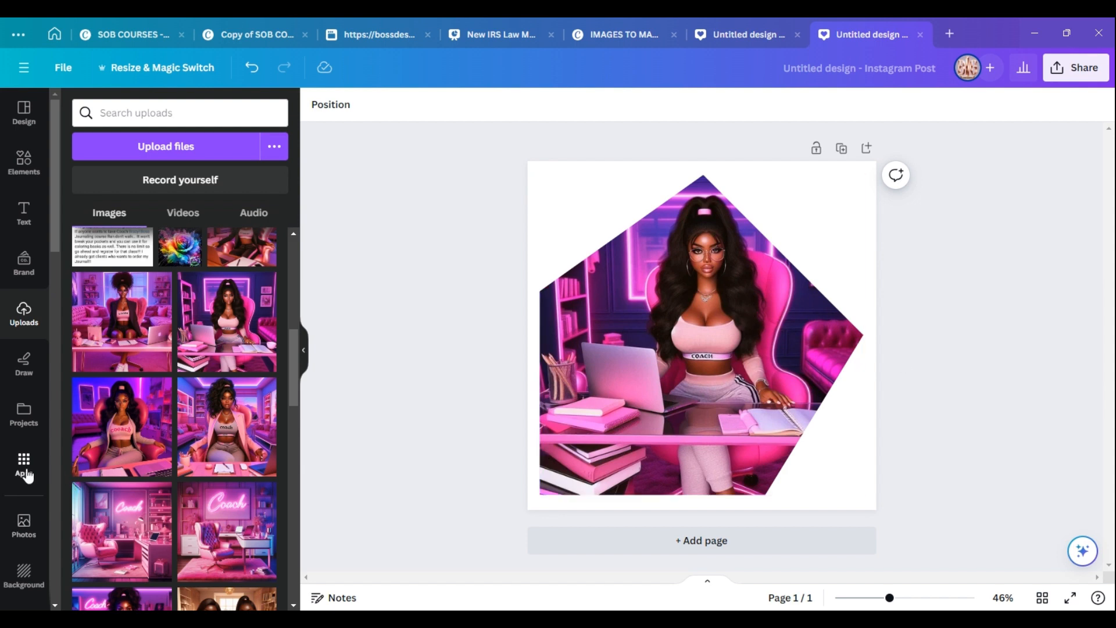
Open the Frame Maker app from your installed apps by searching for frame.
{"action": "left_click", "coordinate": [24, 465]}
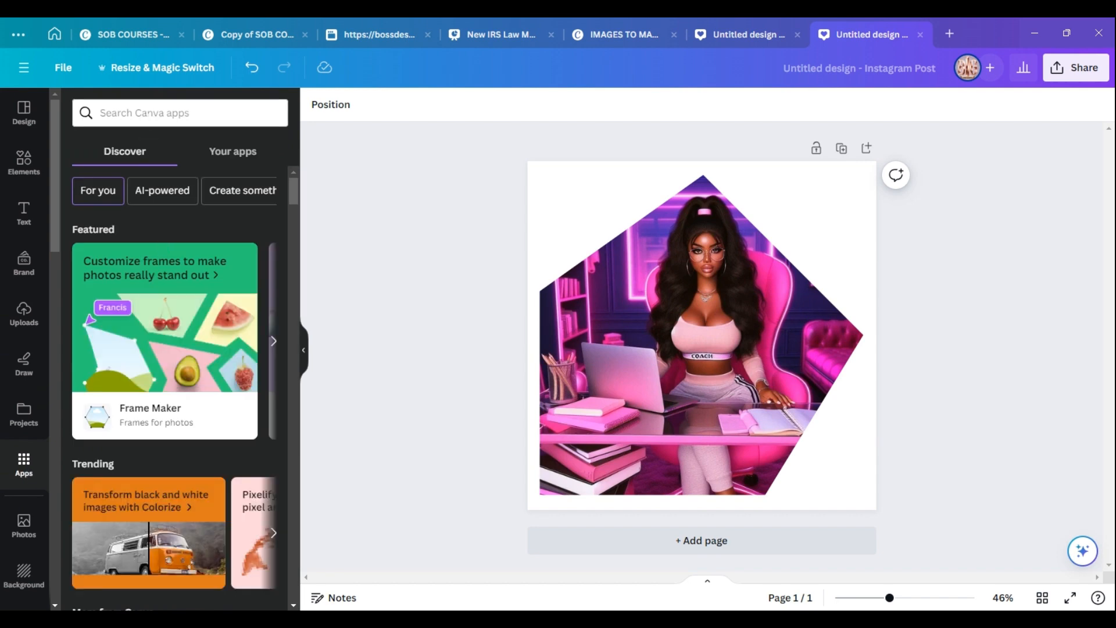
{"action": "left_click", "coordinate": [228, 153]}
{"action": "left_click", "coordinate": [230, 157]}
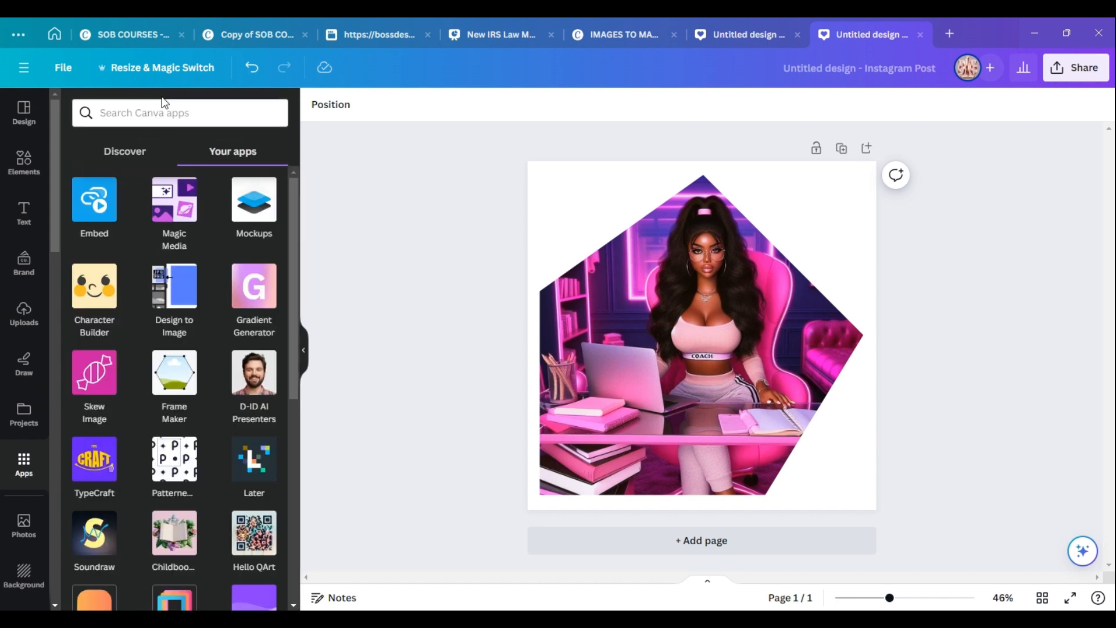
{"action": "left_click", "coordinate": [161, 109]}
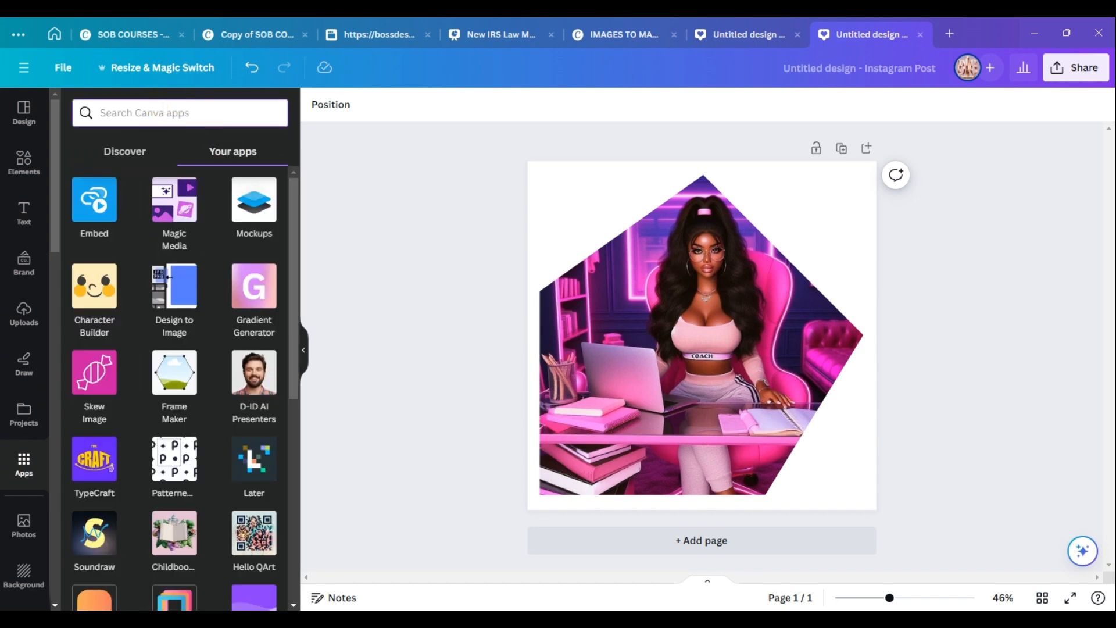
{"action": "type", "text": "frame"}
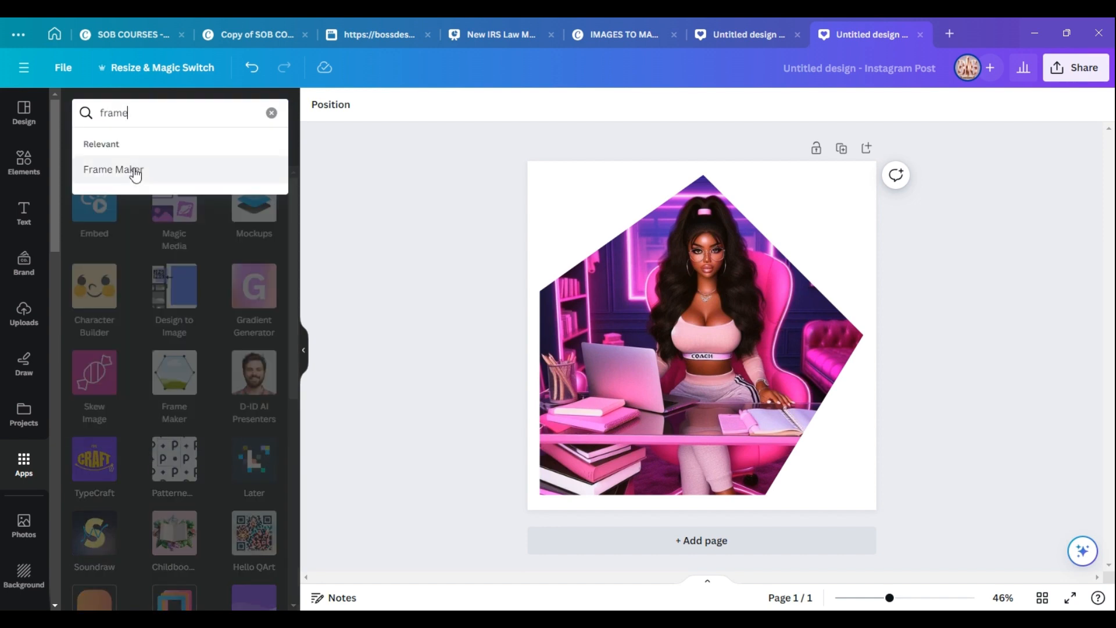
{"action": "left_click", "coordinate": [131, 168]}
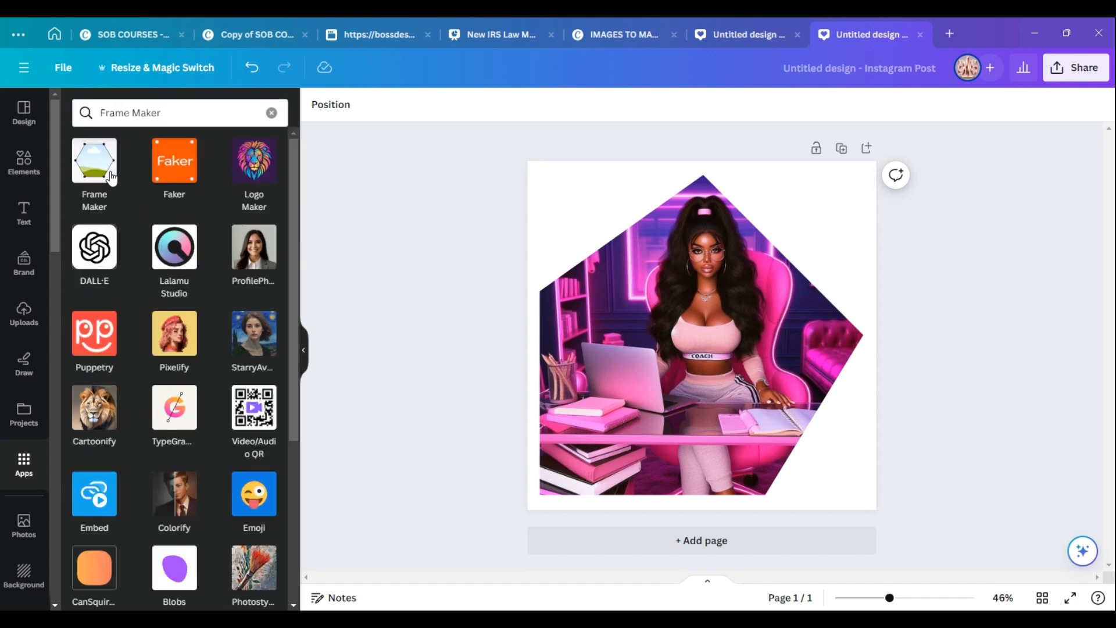
{"action": "left_click", "coordinate": [106, 169]}
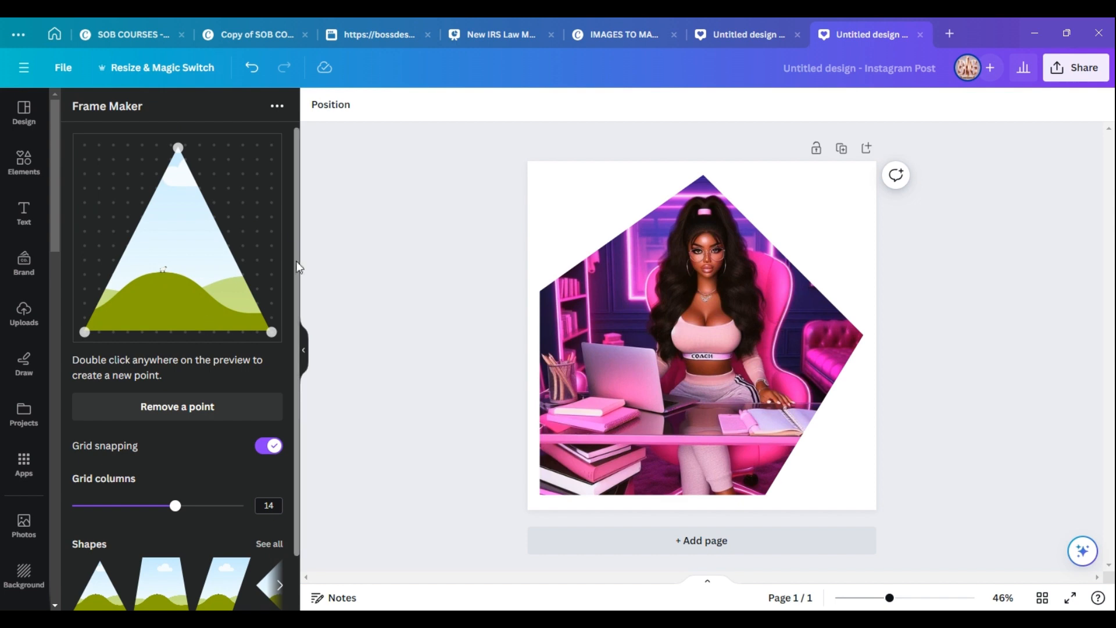
{"action": "scroll", "coordinate": [298, 201], "scroll_direction": "down", "scroll_amount": 2}
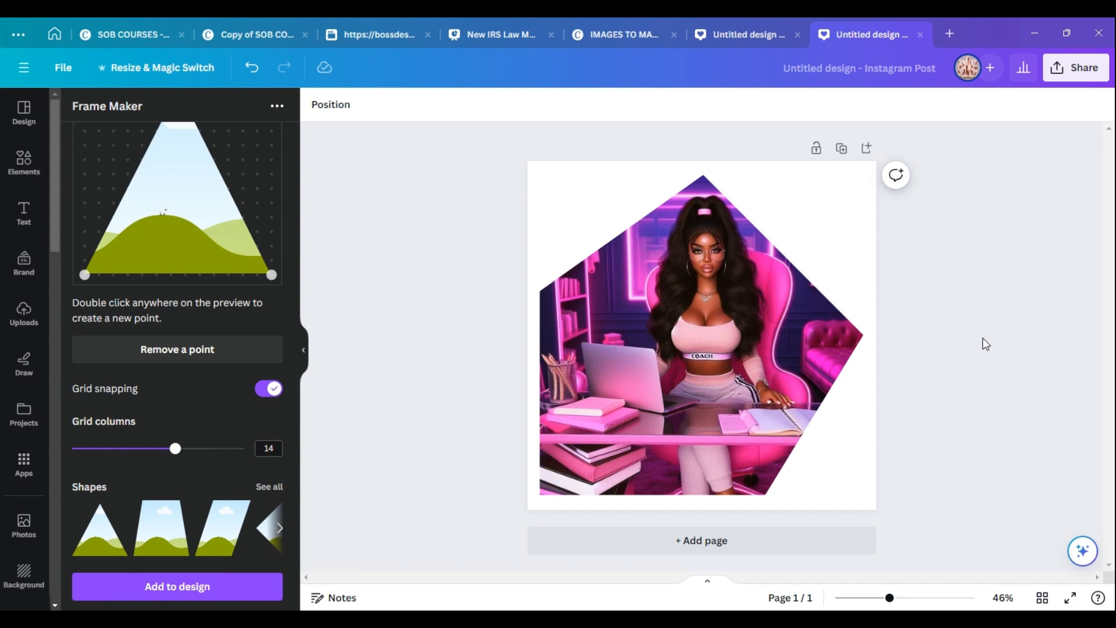
Switch to the IMAGES TO MAKE INTO FRAMES design and browse its example frame pages 2 and 3.
{"action": "left_click", "coordinate": [622, 32]}
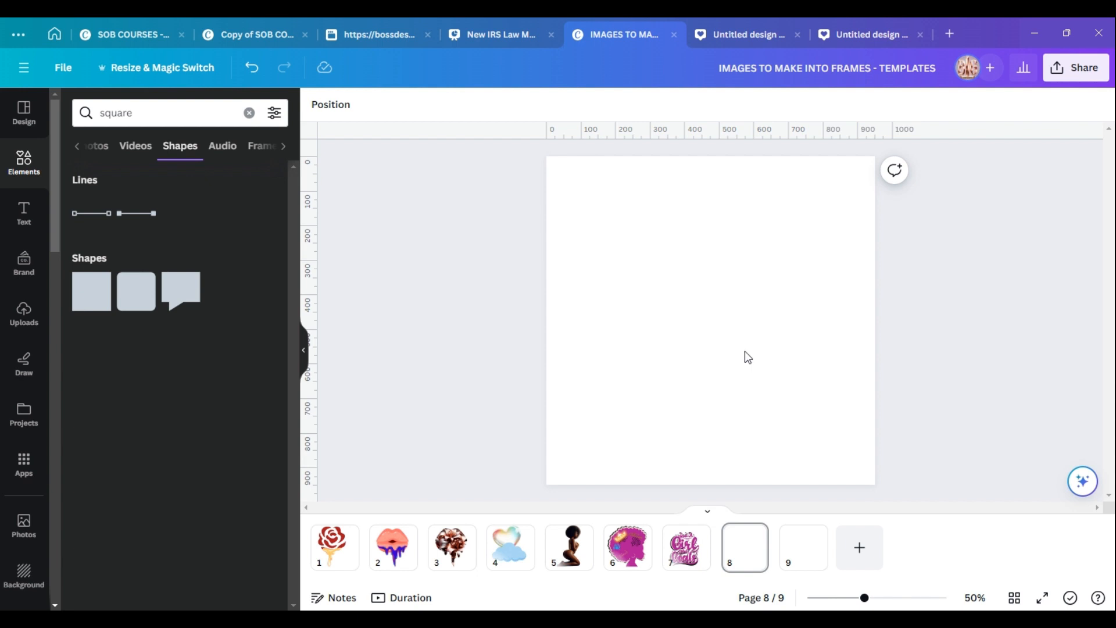
{"action": "left_click", "coordinate": [388, 547]}
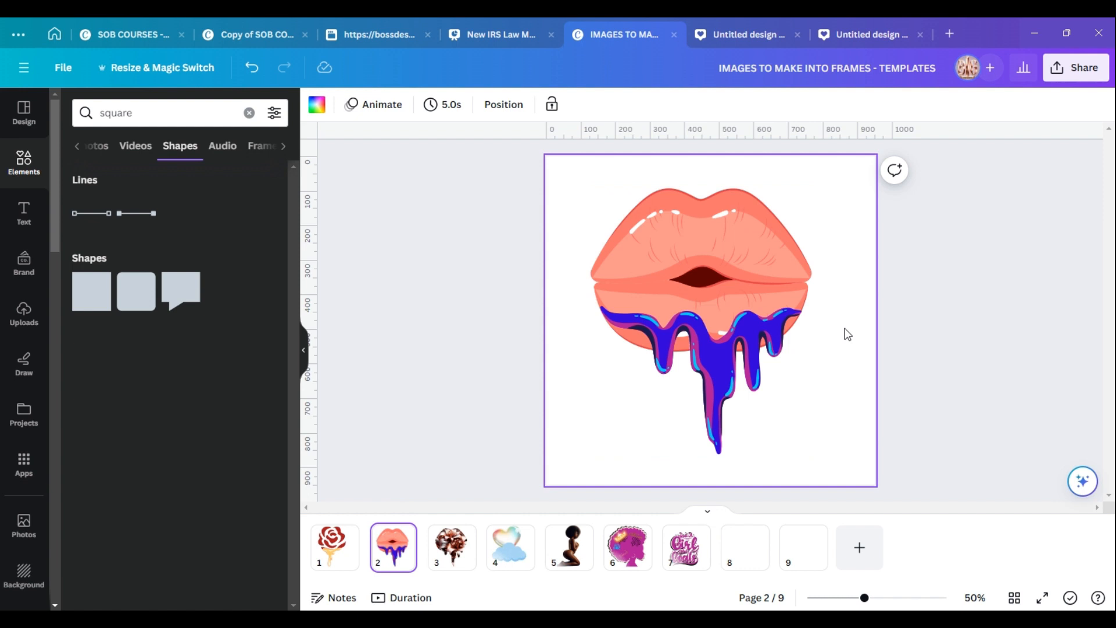
{"action": "left_click", "coordinate": [456, 552]}
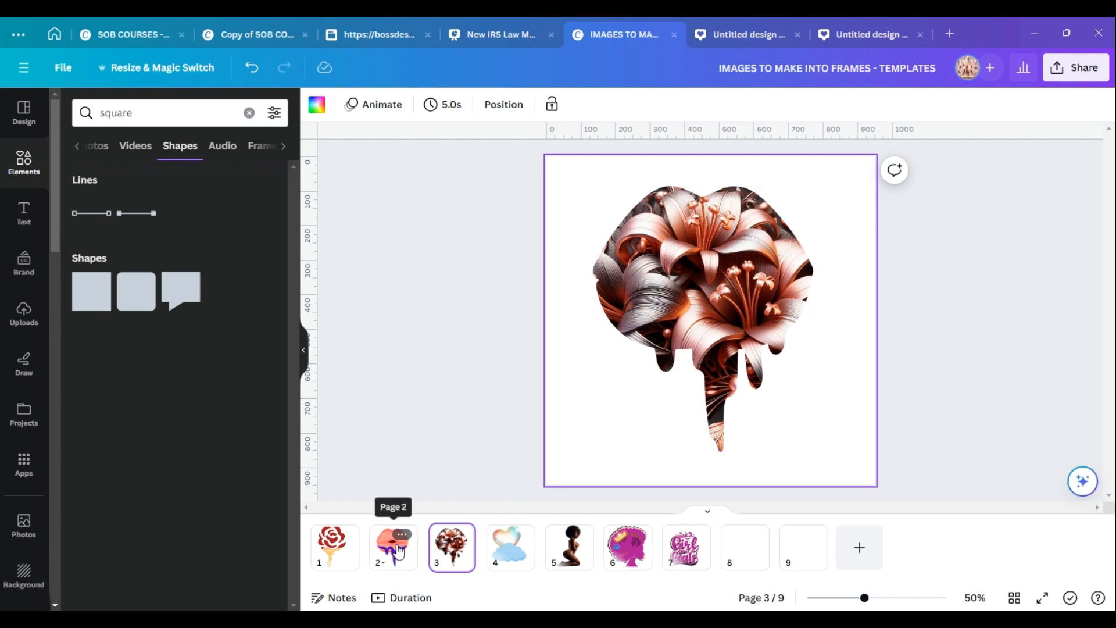
{"action": "left_click", "coordinate": [399, 549]}
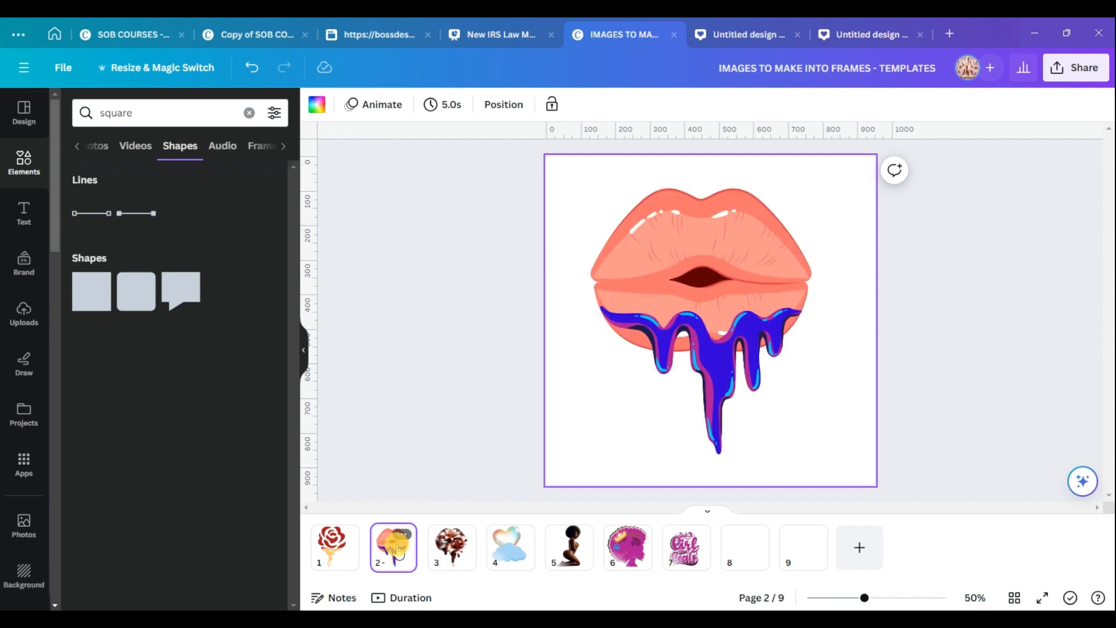
{"action": "left_click", "coordinate": [462, 552]}
Detach the lily image from the lips-shaped frame on page 3 and drag it back into the frame.
{"action": "right_click", "coordinate": [709, 305]}
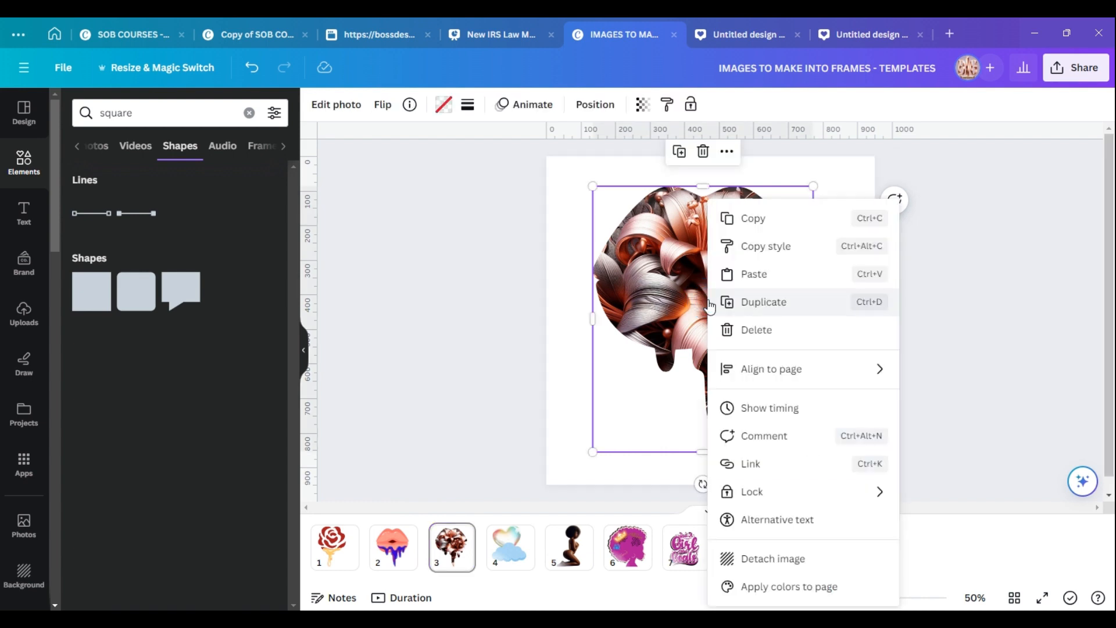
{"action": "left_click", "coordinate": [773, 559]}
{"action": "left_click_drag", "start_coordinate": [733, 363], "coordinate": [946, 510]}
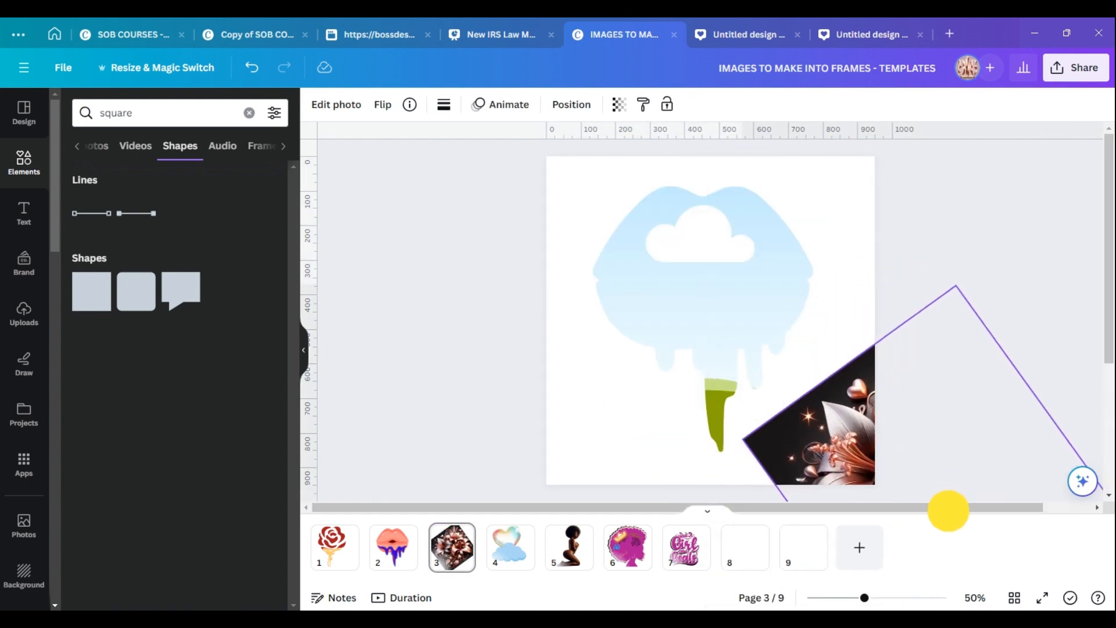
{"action": "left_click", "coordinate": [741, 307]}
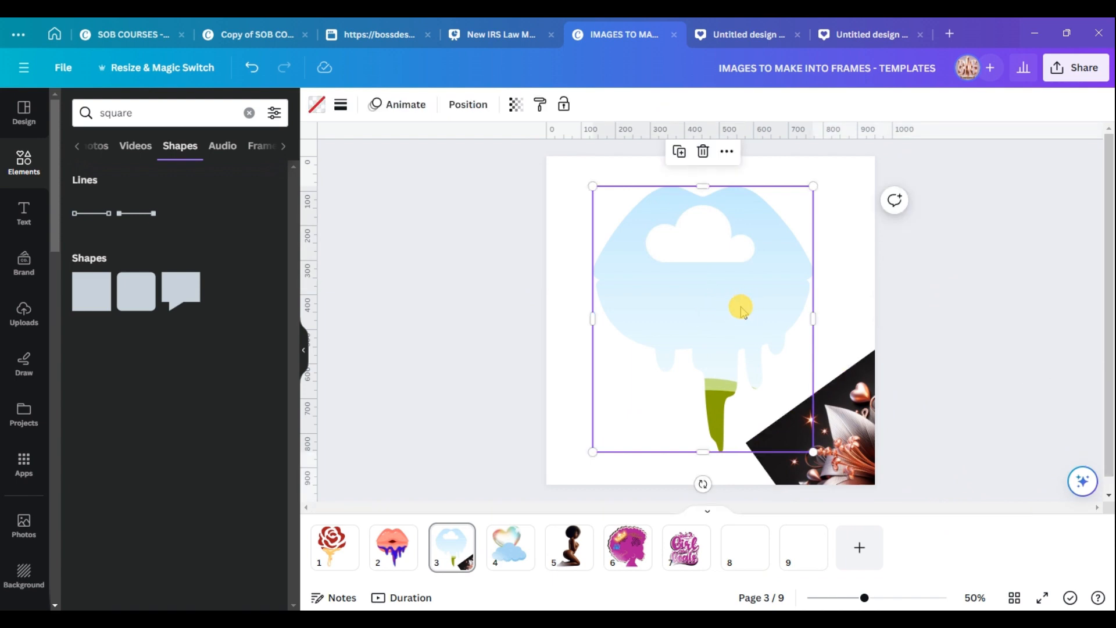
{"action": "mouse_move", "coordinate": [775, 292]}
{"action": "left_mouse_down"}
{"action": "mouse_move", "coordinate": [767, 285]}
{"action": "mouse_move", "coordinate": [785, 282]}
{"action": "left_mouse_up"}
{"action": "left_click", "coordinate": [813, 432]}
{"action": "left_click_drag", "start_coordinate": [812, 432], "coordinate": [678, 282]}
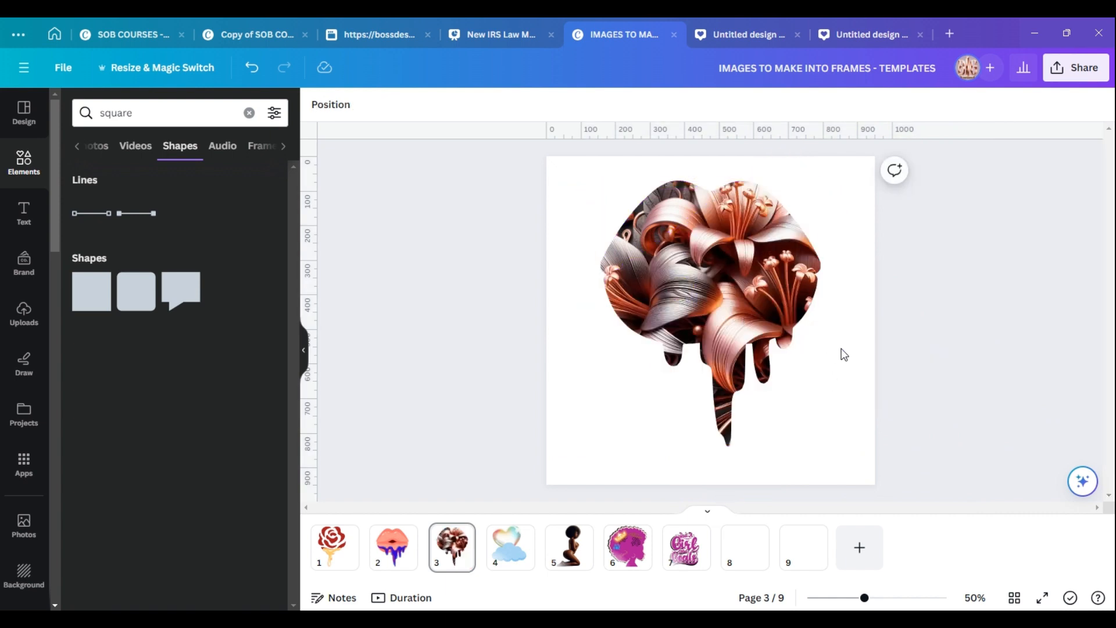
On blank page 8, search elements for splat graphics and add the yellow splat.
{"action": "left_click", "coordinate": [742, 549]}
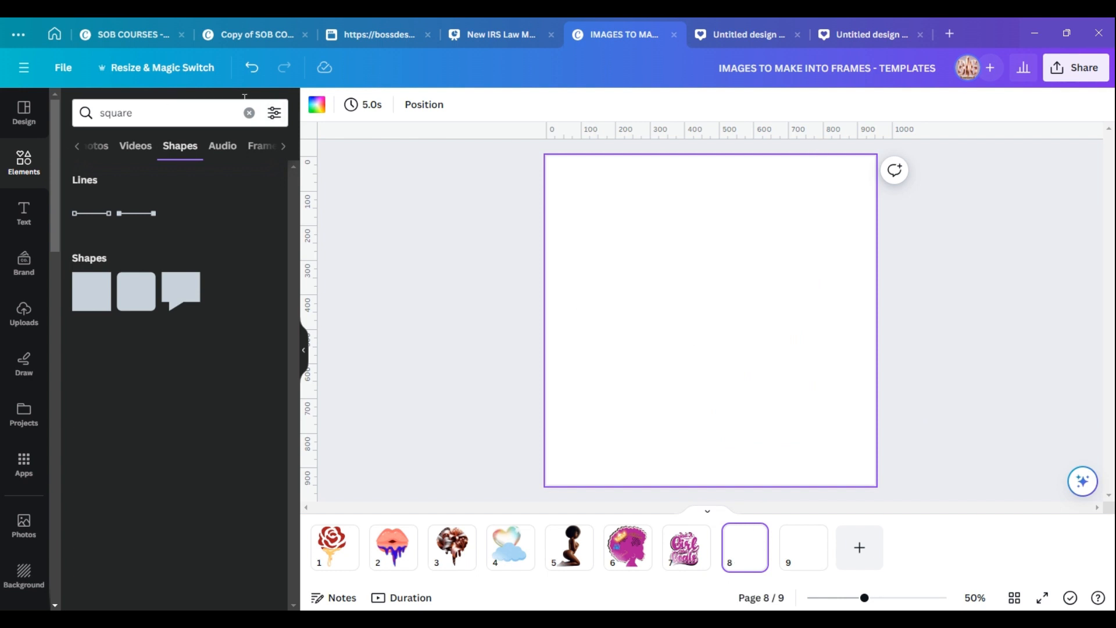
{"action": "left_click", "coordinate": [254, 115]}
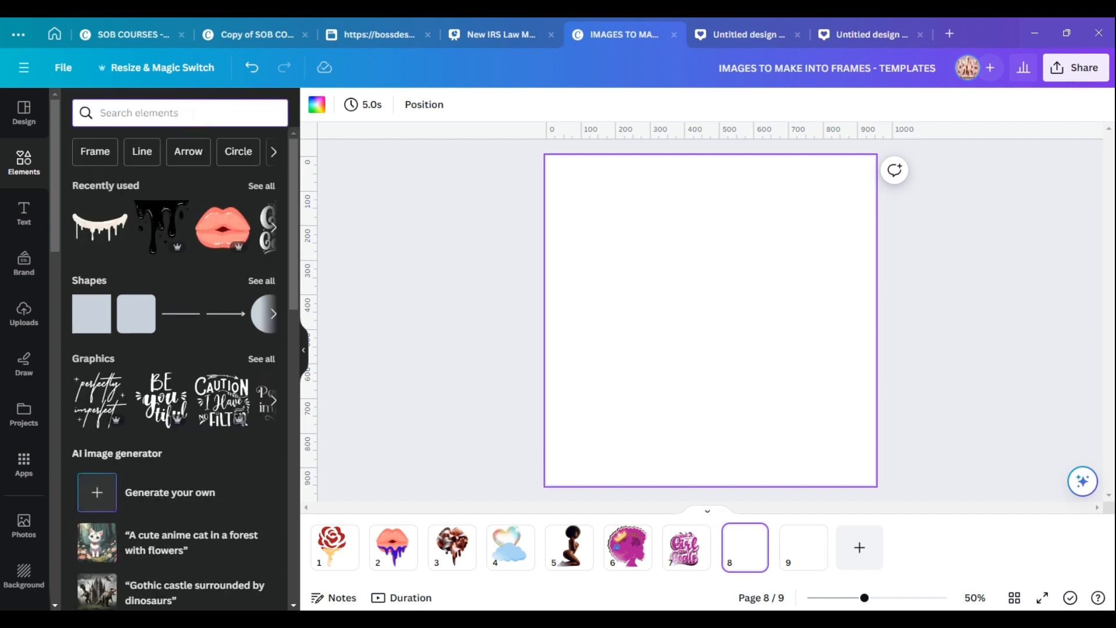
{"action": "type", "text": "splat"}
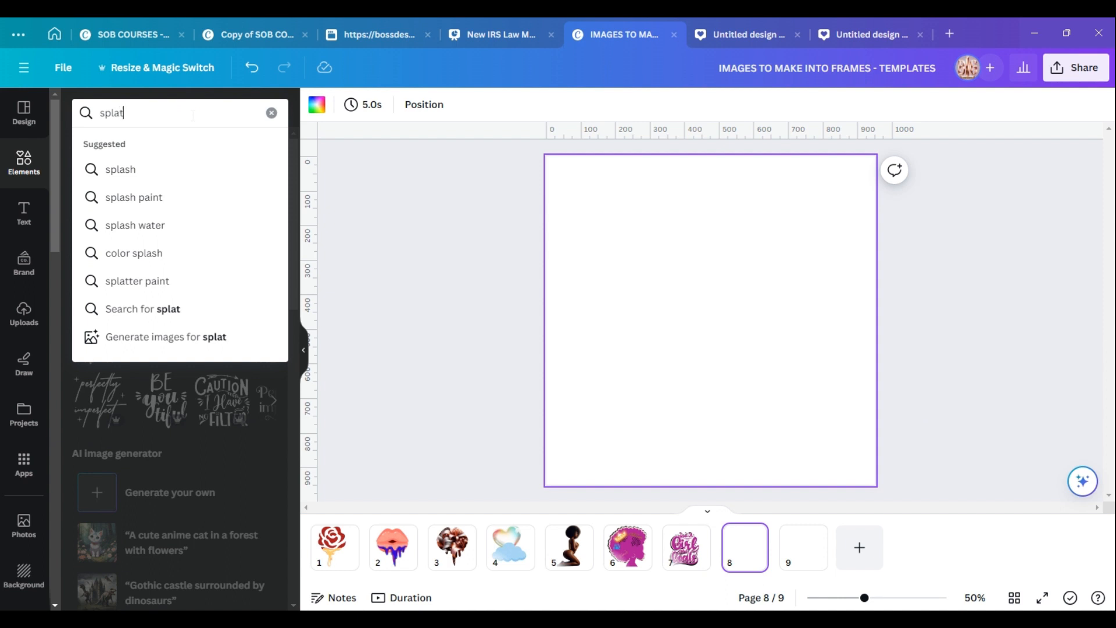
{"action": "key", "text": "Return"}
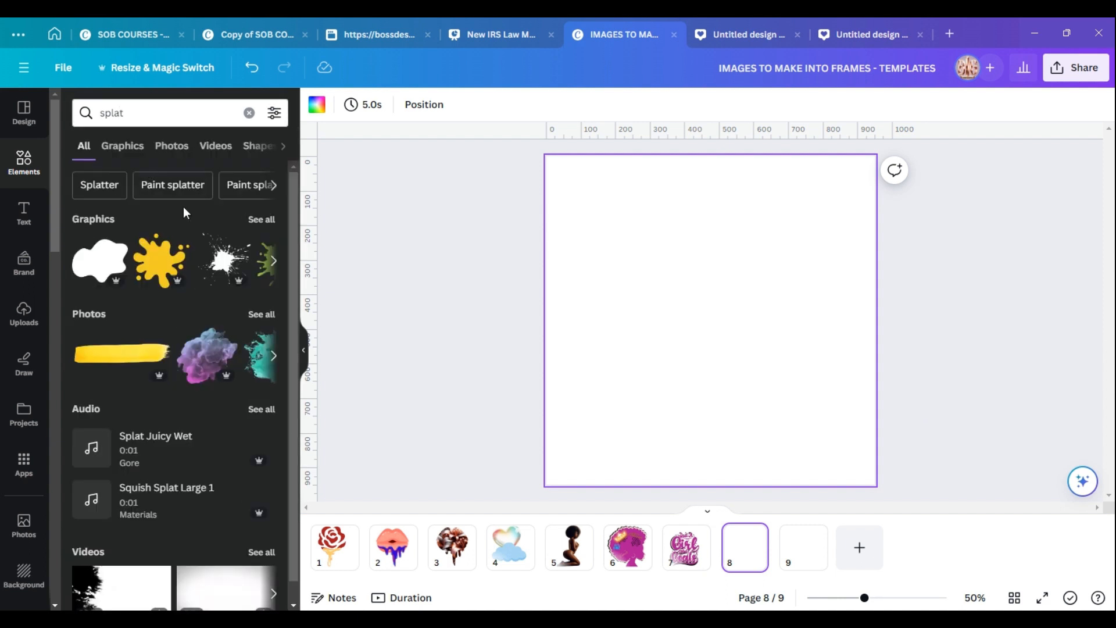
{"action": "left_click", "coordinate": [256, 221]}
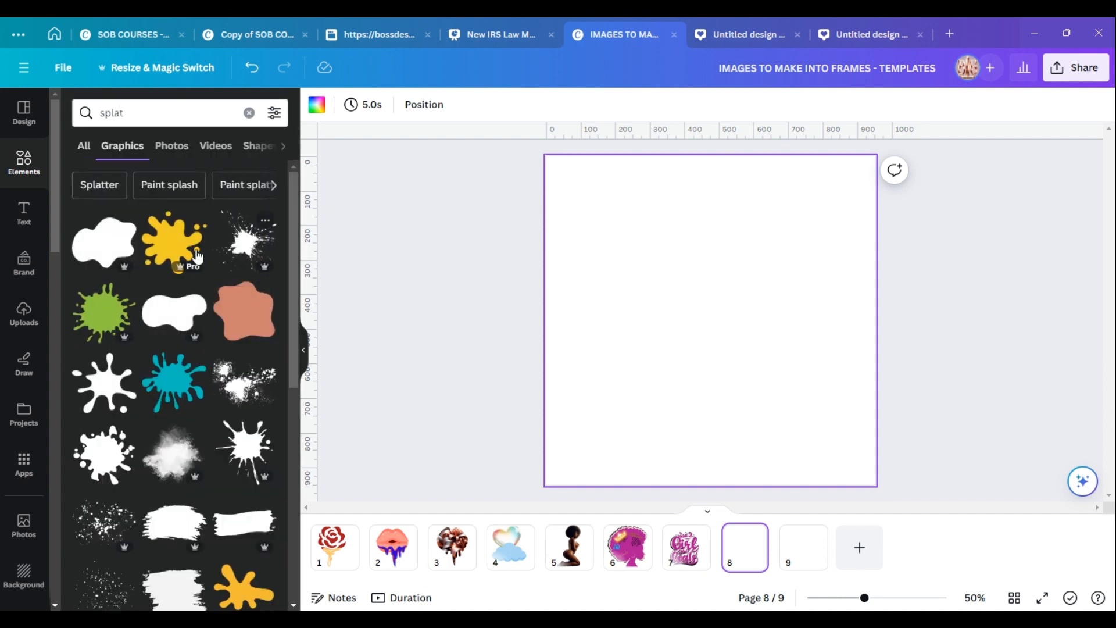
{"action": "left_click", "coordinate": [185, 259]}
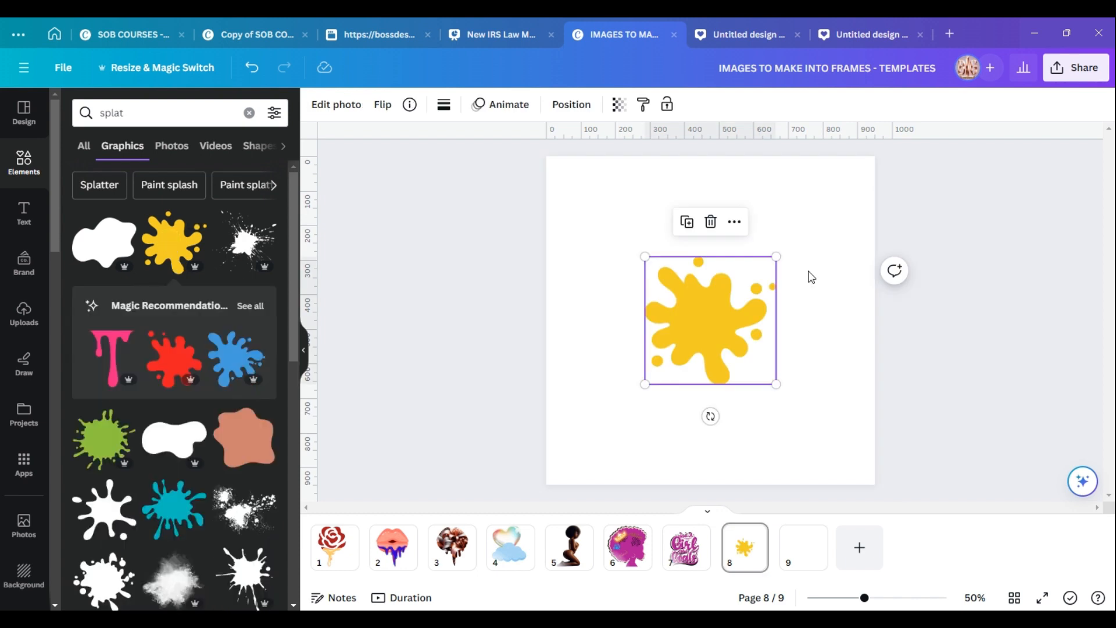
Enlarge the yellow splat and position it toward the upper right of the page.
{"action": "left_click_drag", "start_coordinate": [645, 383], "coordinate": [585, 442]}
{"action": "left_click_drag", "start_coordinate": [776, 256], "coordinate": [850, 185]}
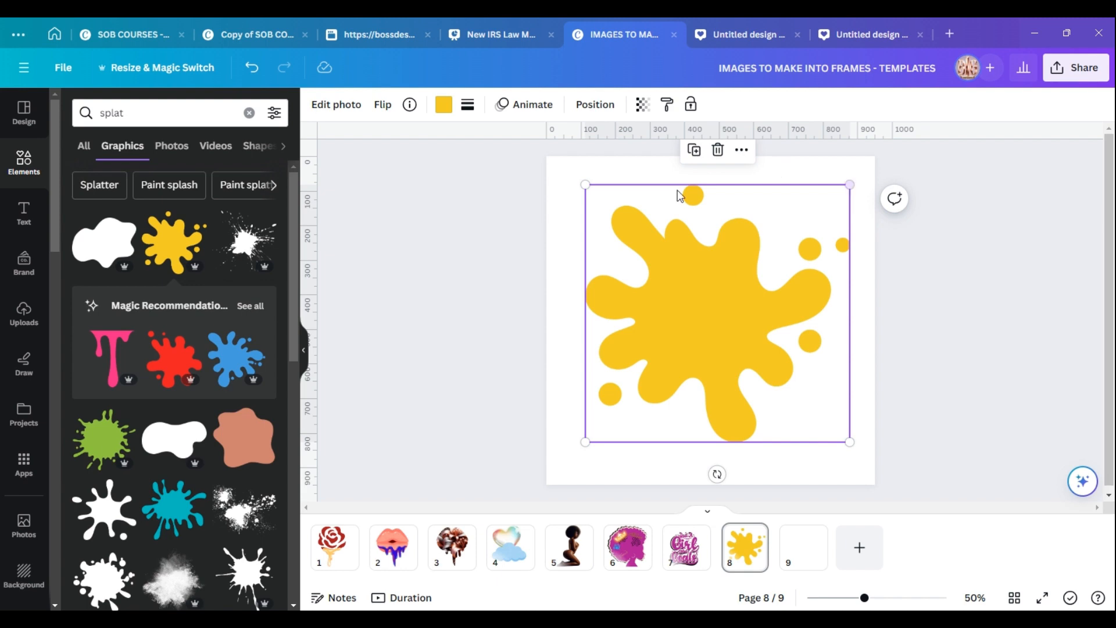
{"action": "left_click_drag", "start_coordinate": [717, 285], "coordinate": [731, 289]}
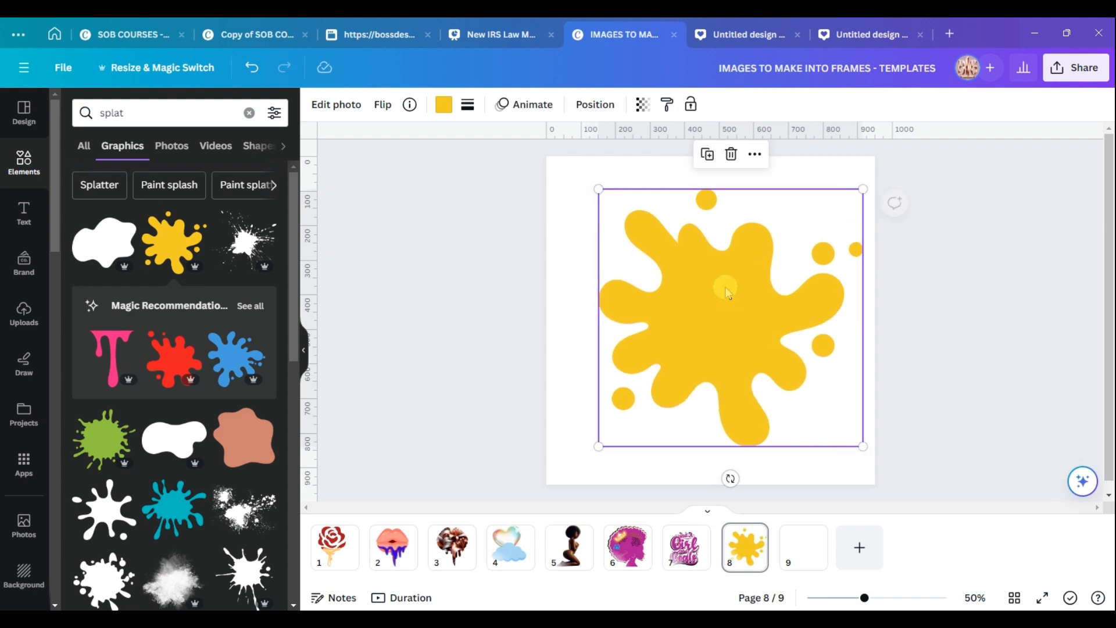
{"action": "left_click_drag", "start_coordinate": [599, 189], "coordinate": [627, 216]}
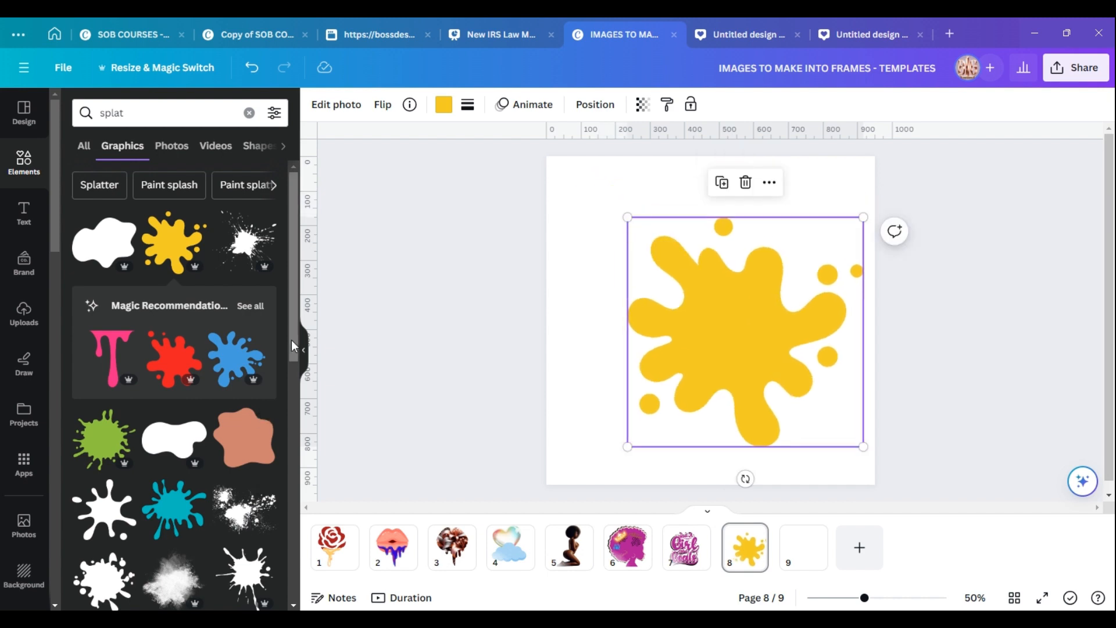
Add a second splat graphic and place it overlapping the lower left of the yellow splat.
{"action": "left_click_drag", "start_coordinate": [292, 340], "coordinate": [294, 415]}
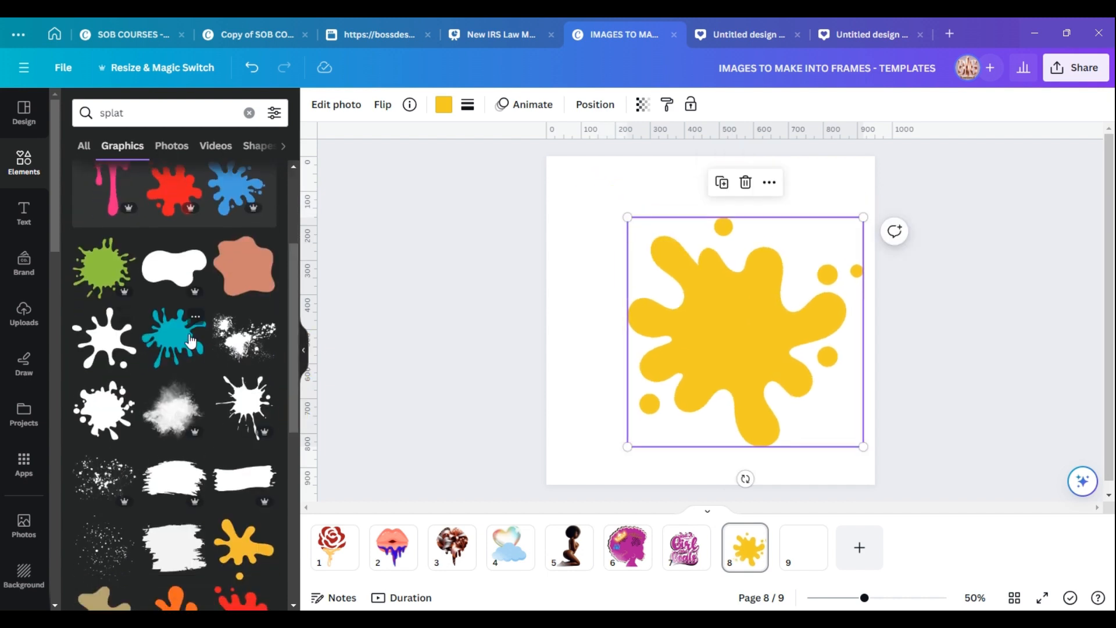
{"action": "left_click_drag", "start_coordinate": [294, 333], "coordinate": [300, 293]}
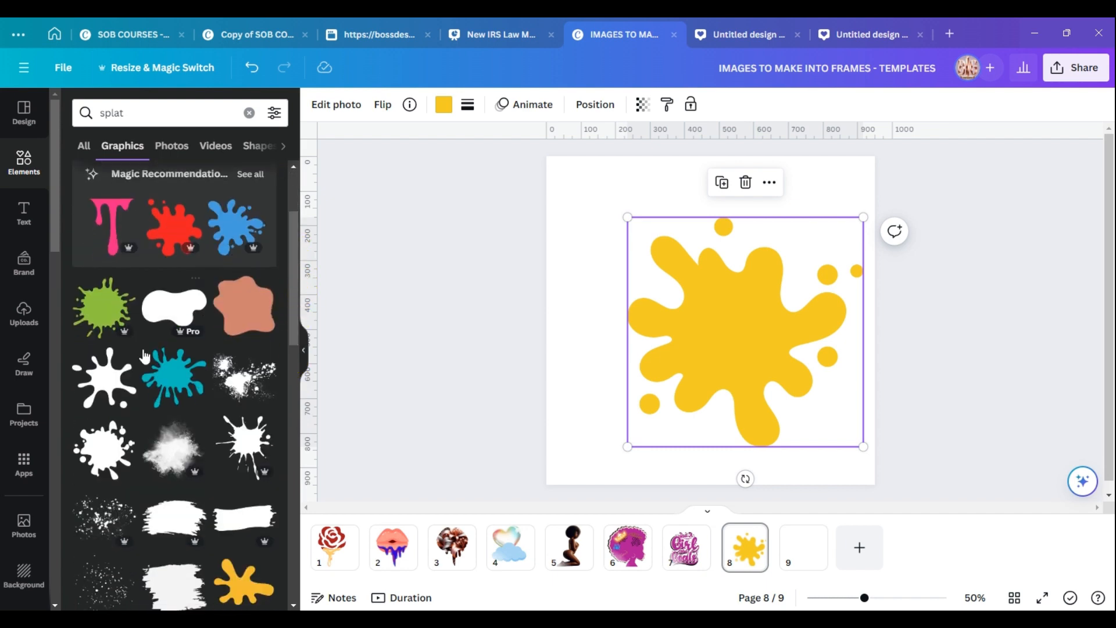
{"action": "left_click", "coordinate": [104, 378]}
{"action": "left_click_drag", "start_coordinate": [715, 325], "coordinate": [707, 399]}
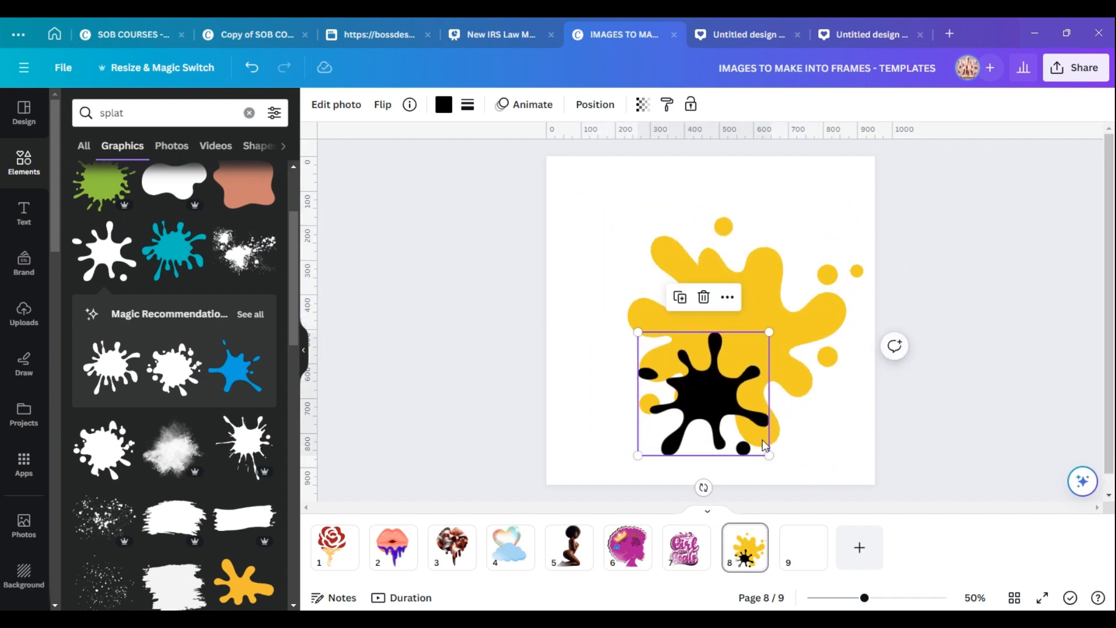
{"action": "left_click_drag", "start_coordinate": [768, 453], "coordinate": [829, 496]}
{"action": "left_click_drag", "start_coordinate": [720, 400], "coordinate": [663, 357]}
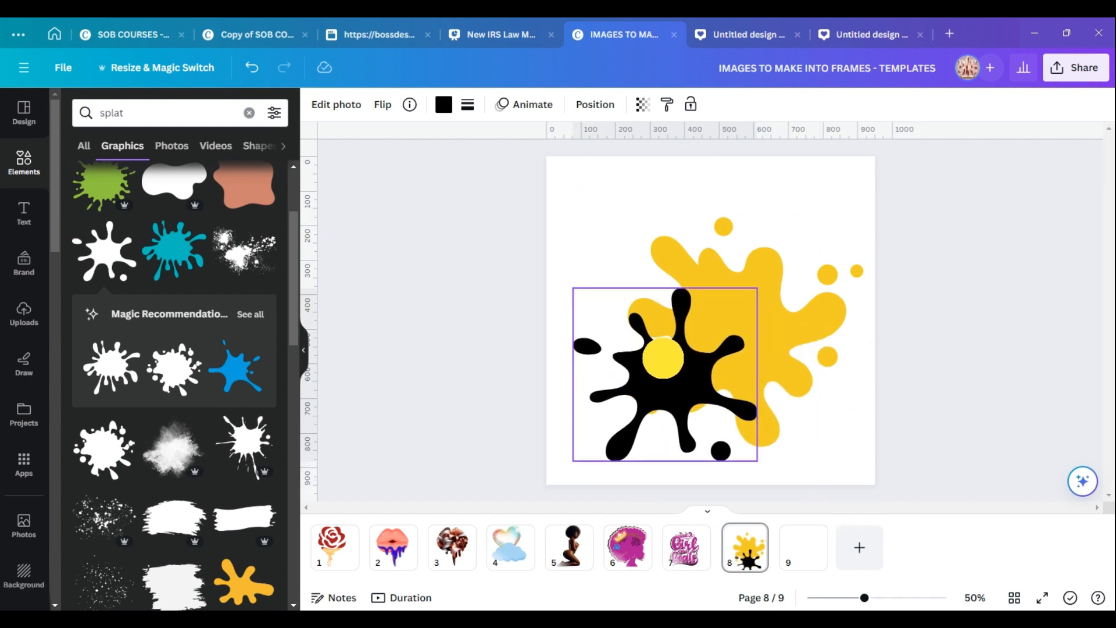
Reposition the yellow splat slightly and delete the black splat.
{"action": "left_click_drag", "start_coordinate": [765, 249], "coordinate": [773, 214]}
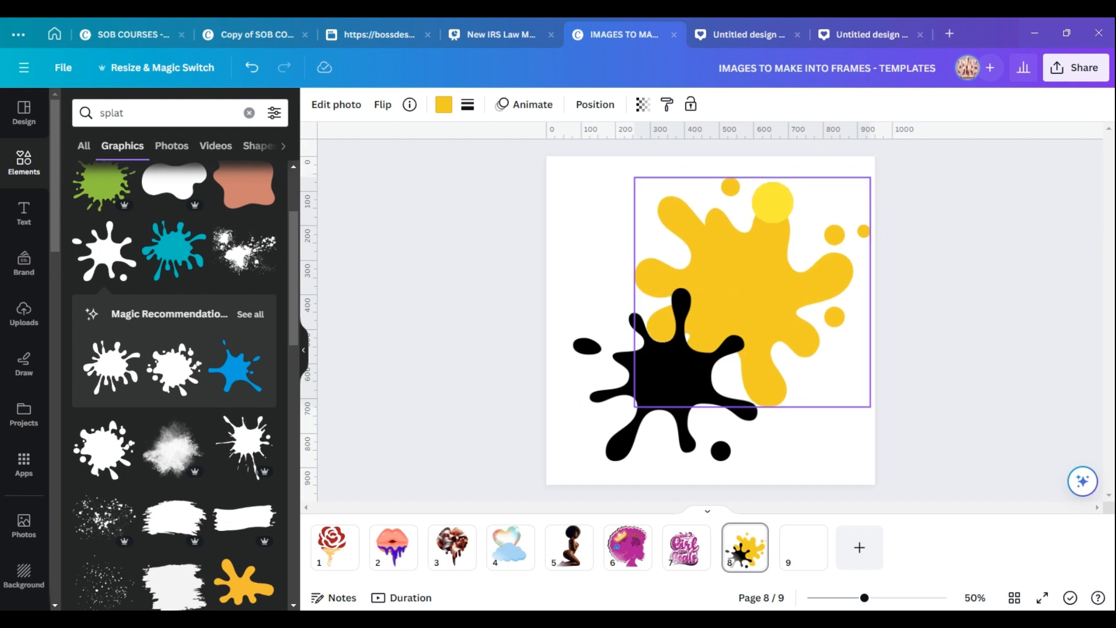
{"action": "left_click_drag", "start_coordinate": [672, 321], "coordinate": [672, 377]}
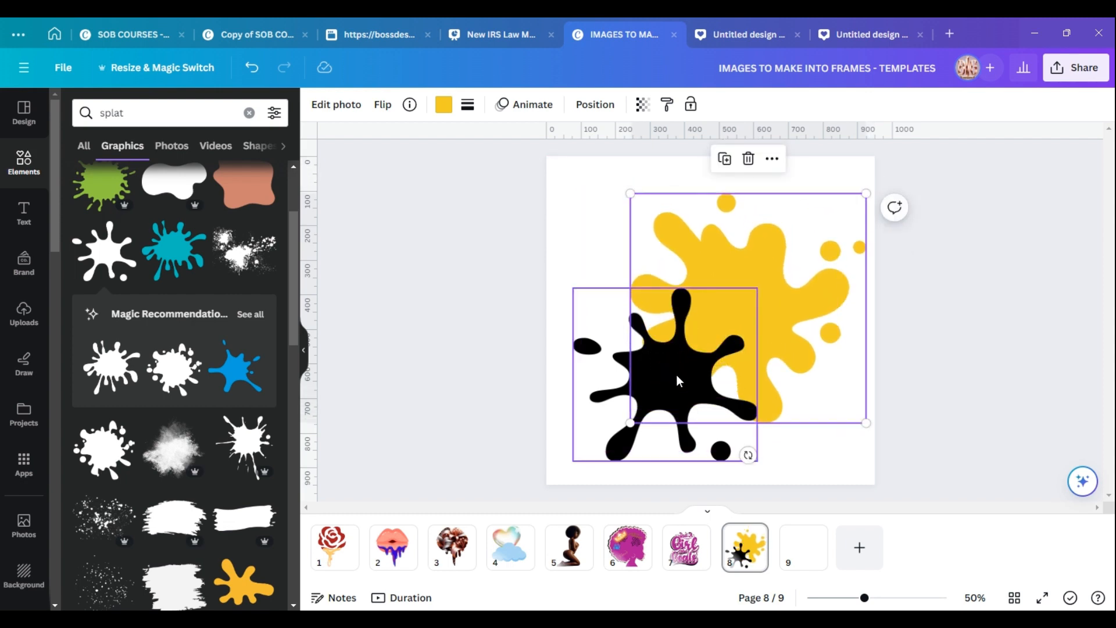
{"action": "left_click", "coordinate": [676, 374]}
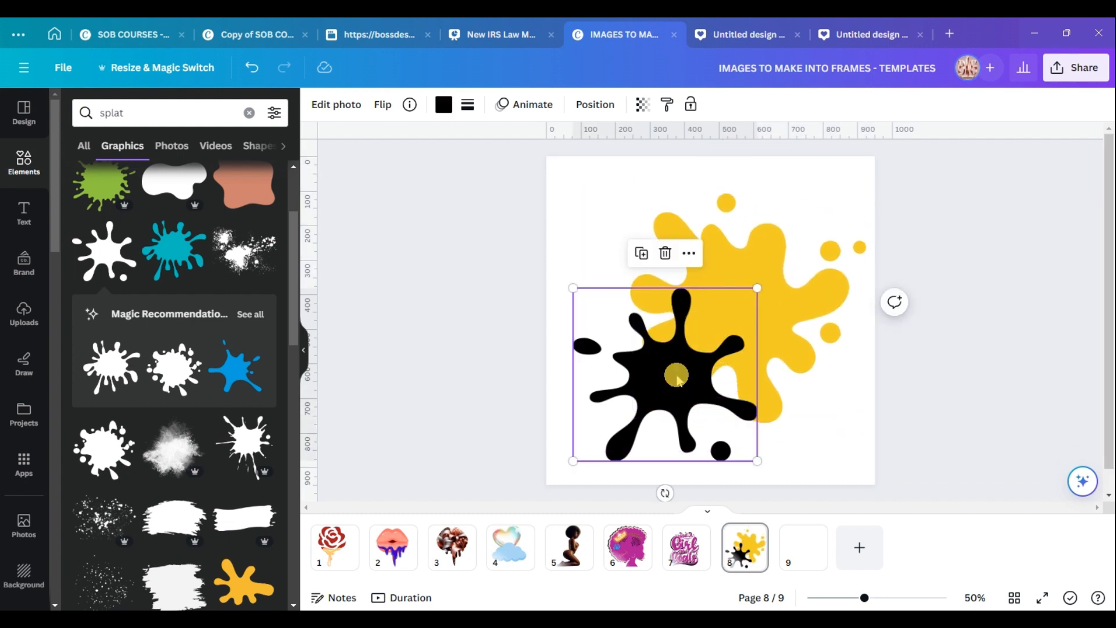
{"action": "left_click", "coordinate": [666, 254]}
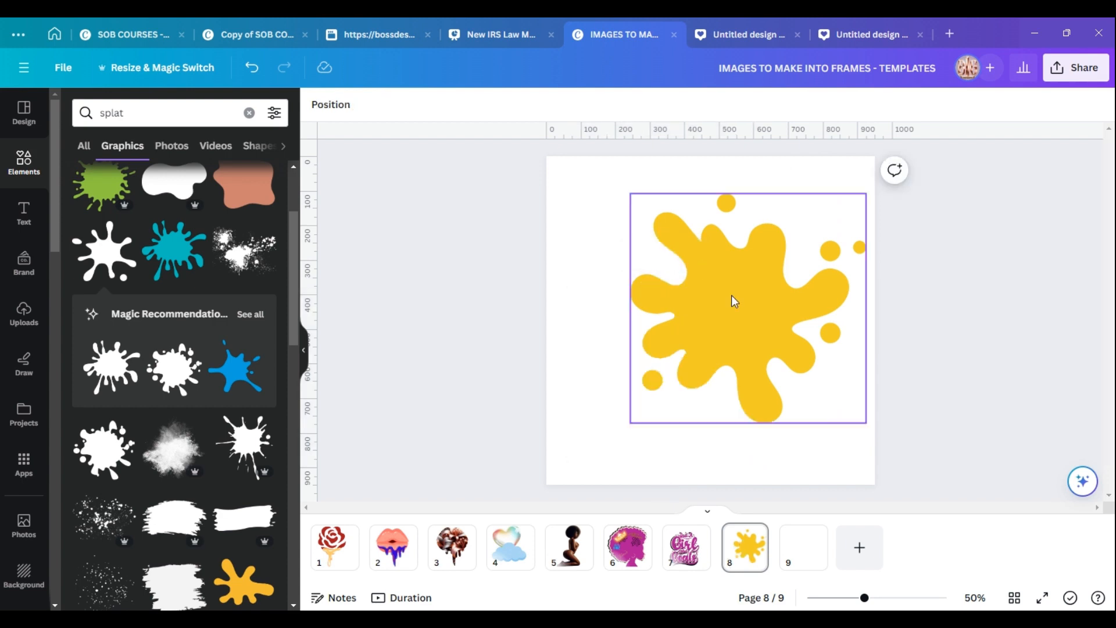
Clear the splat search, search elements for rose graphics and browse the results.
{"action": "left_click", "coordinate": [249, 112]}
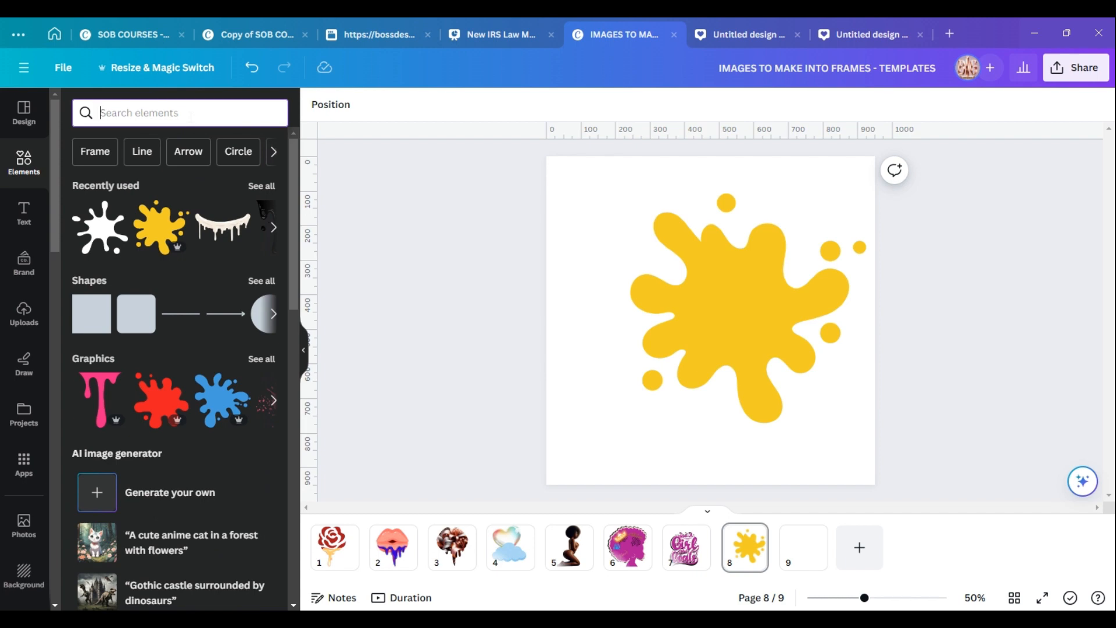
{"action": "type", "text": "rose"}
{"action": "key", "text": "Return"}
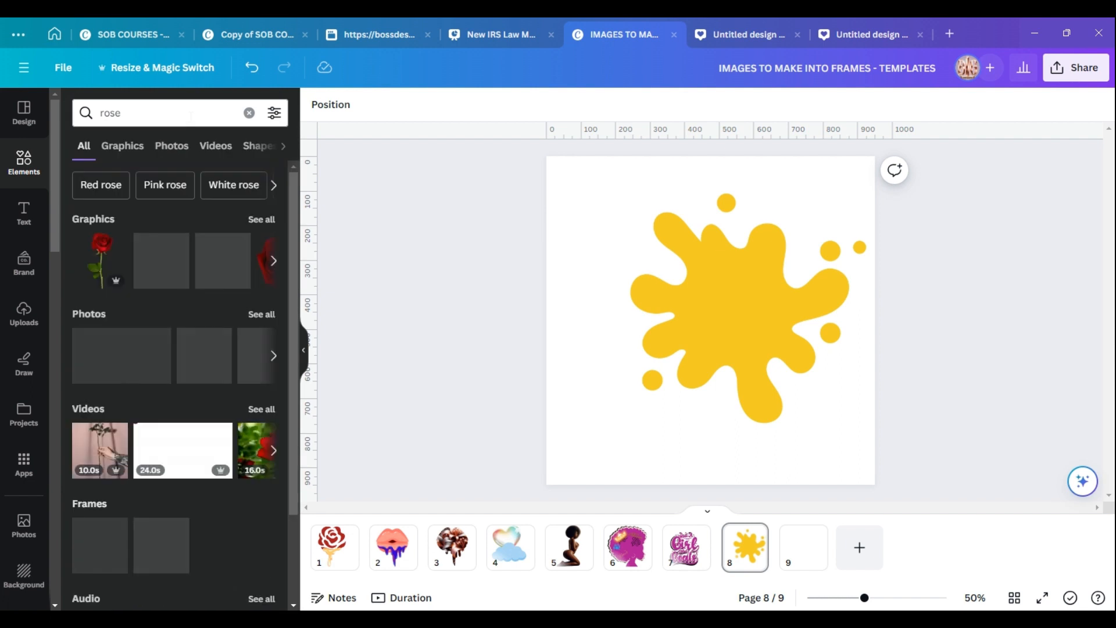
{"action": "left_click", "coordinate": [261, 219]}
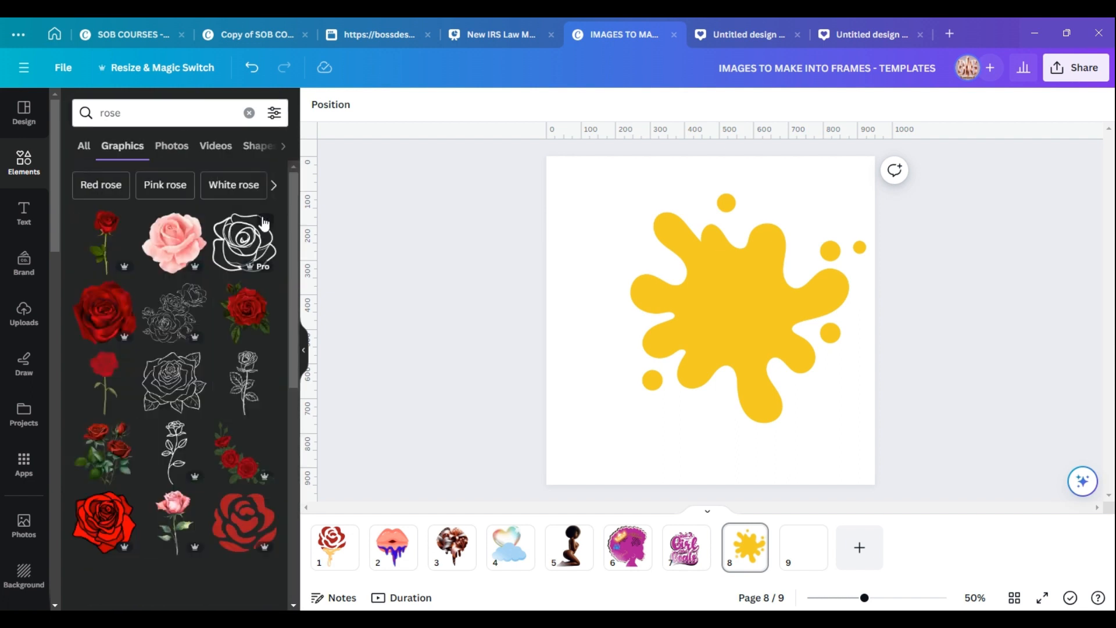
{"action": "left_click_drag", "start_coordinate": [294, 244], "coordinate": [269, 219]}
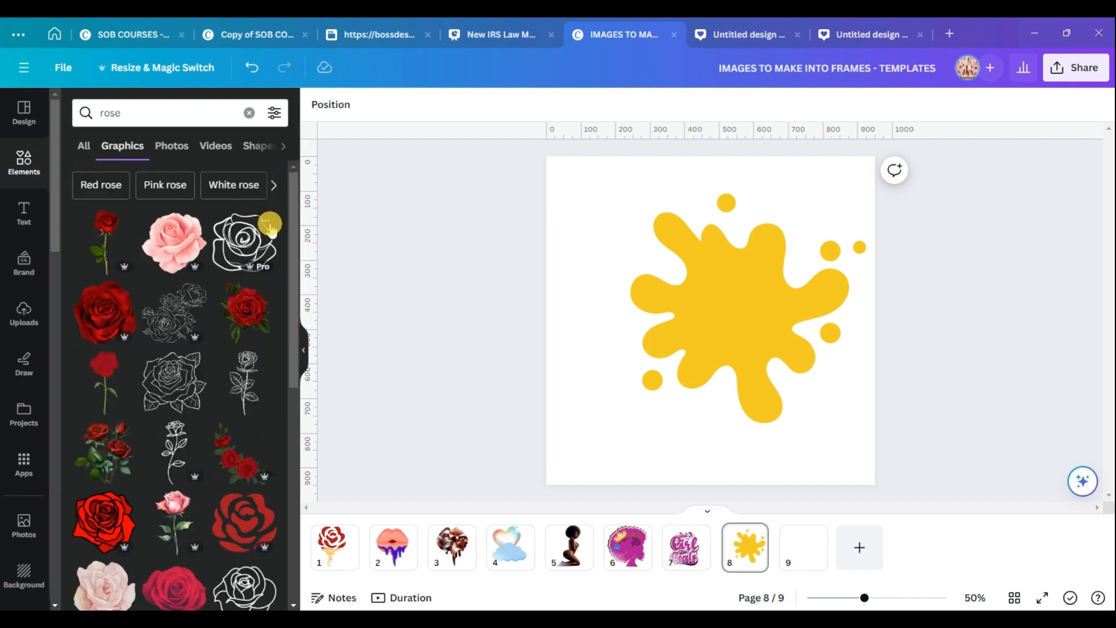
Search elements for heart graphics and add the red heart over the lowered yellow splat.
{"action": "left_click", "coordinate": [249, 112]}
{"action": "type", "text": "heart"}
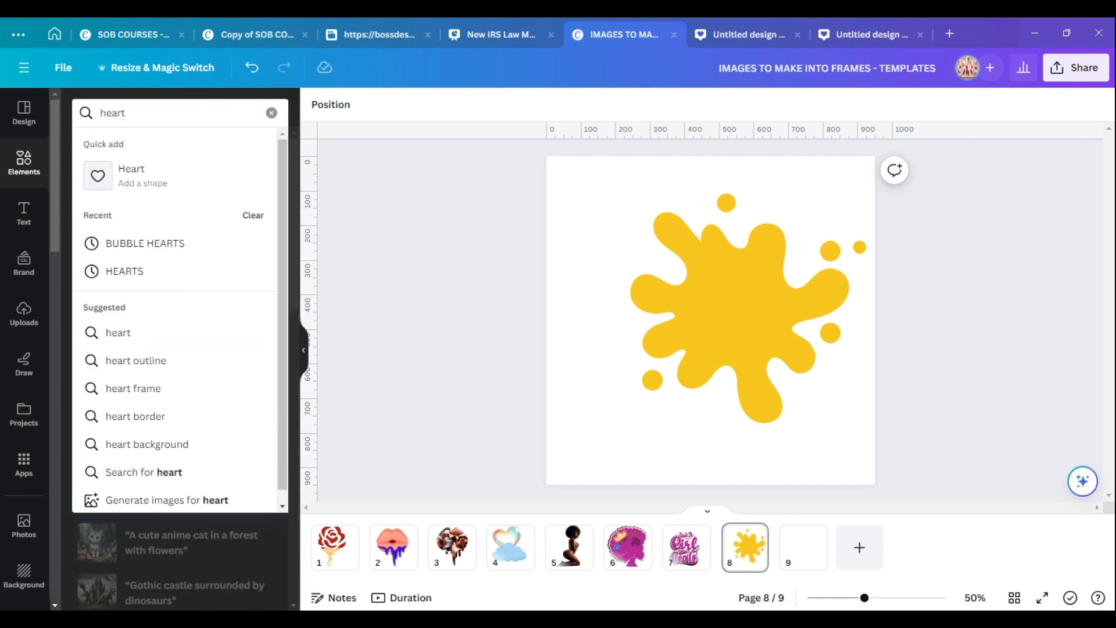
{"action": "key", "text": "Return"}
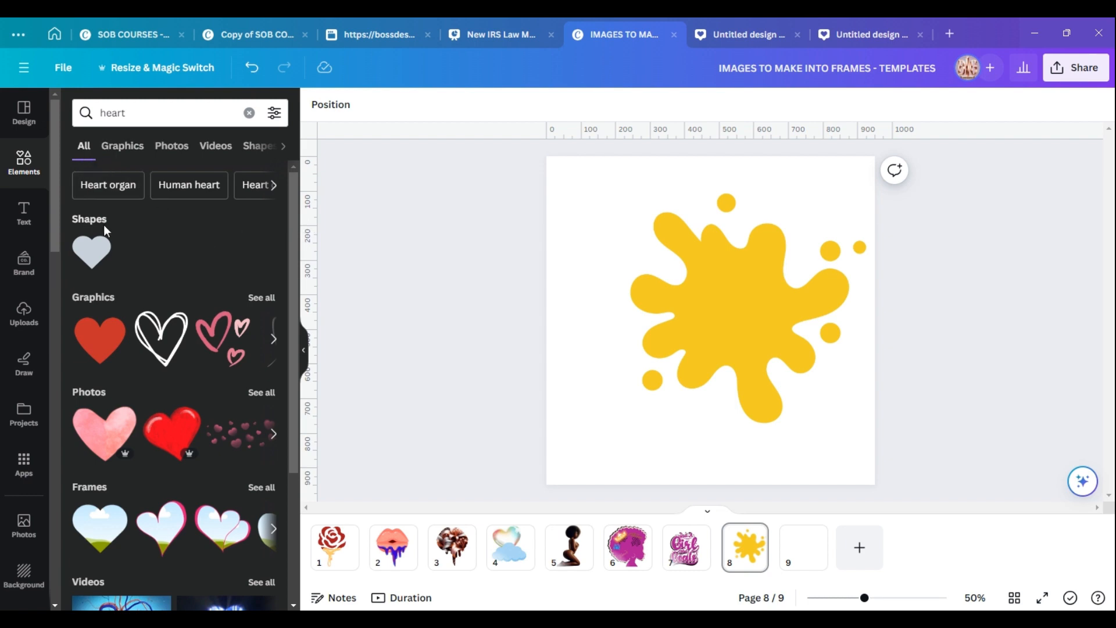
{"action": "left_click", "coordinate": [251, 296]}
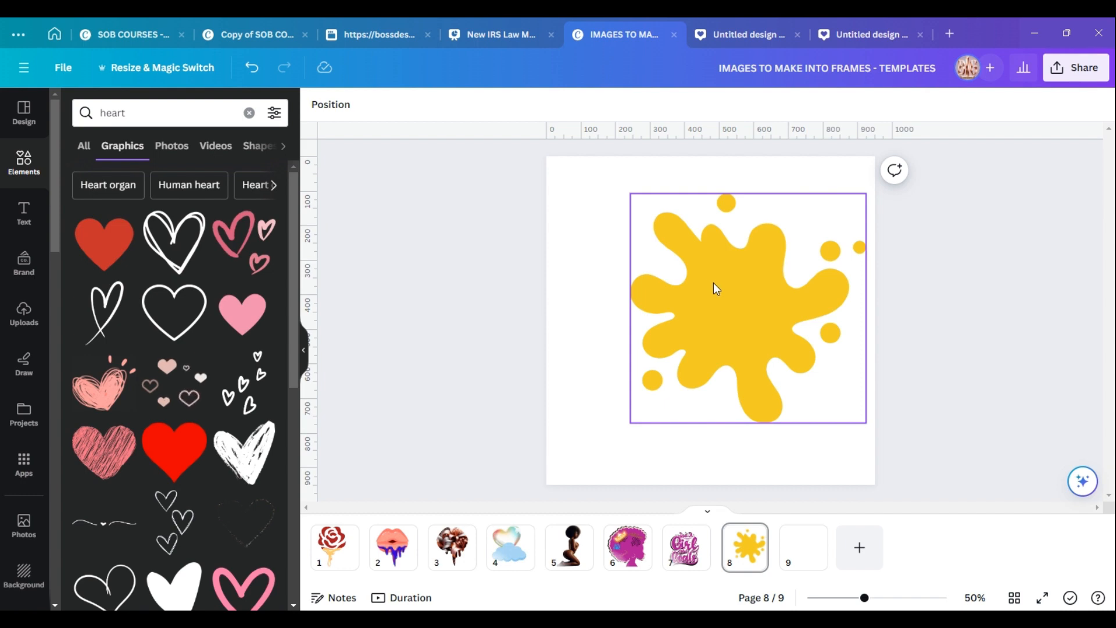
{"action": "left_click_drag", "start_coordinate": [714, 284], "coordinate": [710, 337]}
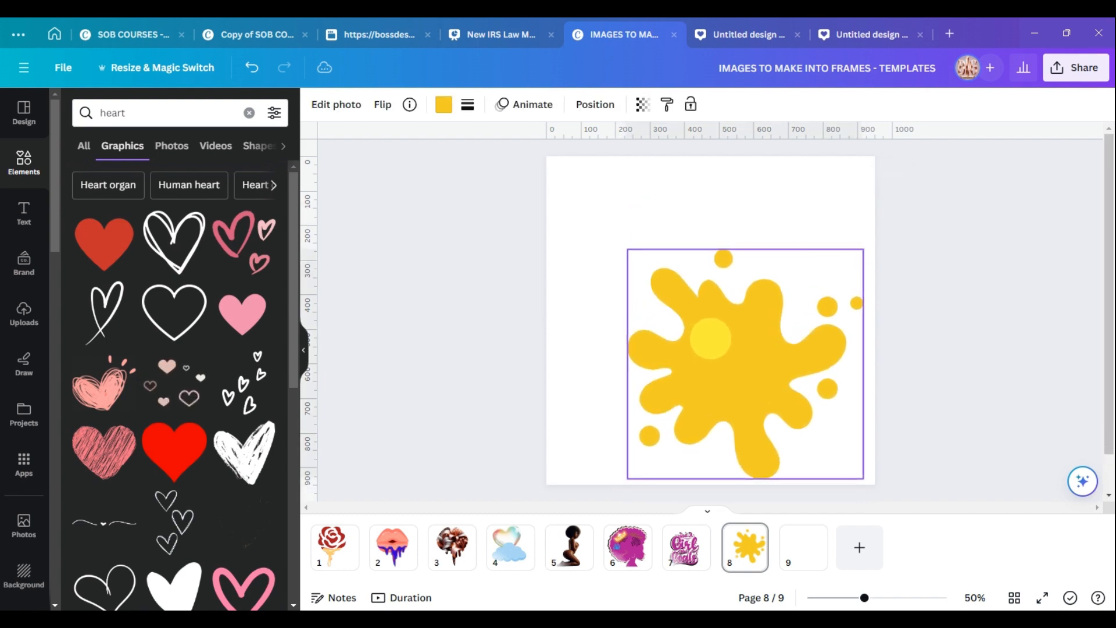
{"action": "left_click", "coordinate": [174, 450]}
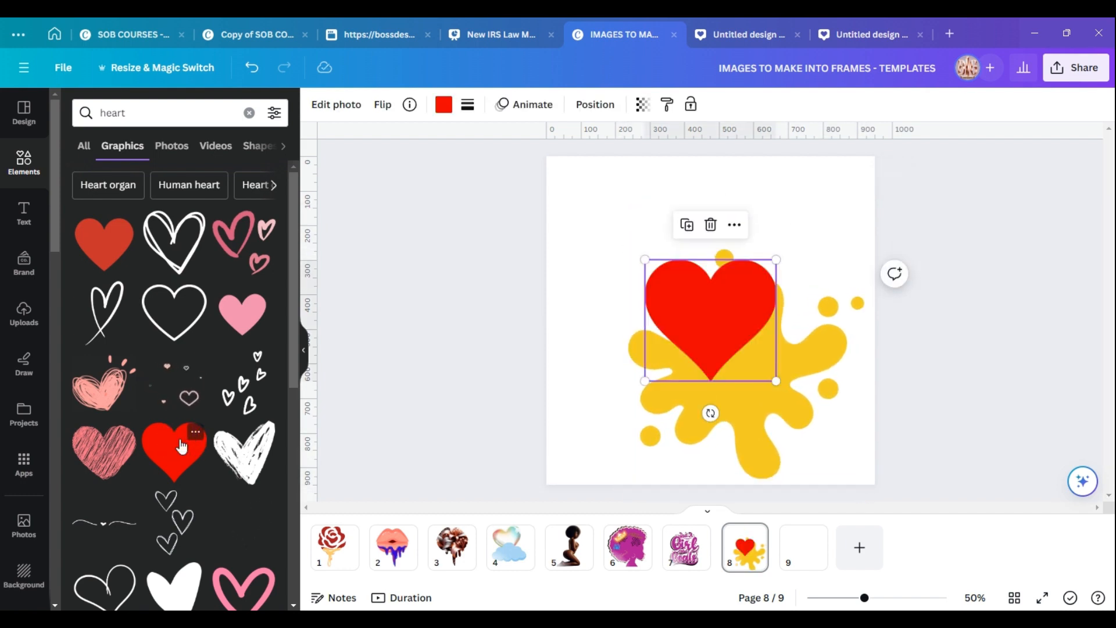
Enlarge the red heart and arrange it at the top of the page overlapping the yellow splat.
{"action": "left_click_drag", "start_coordinate": [729, 277], "coordinate": [678, 231]}
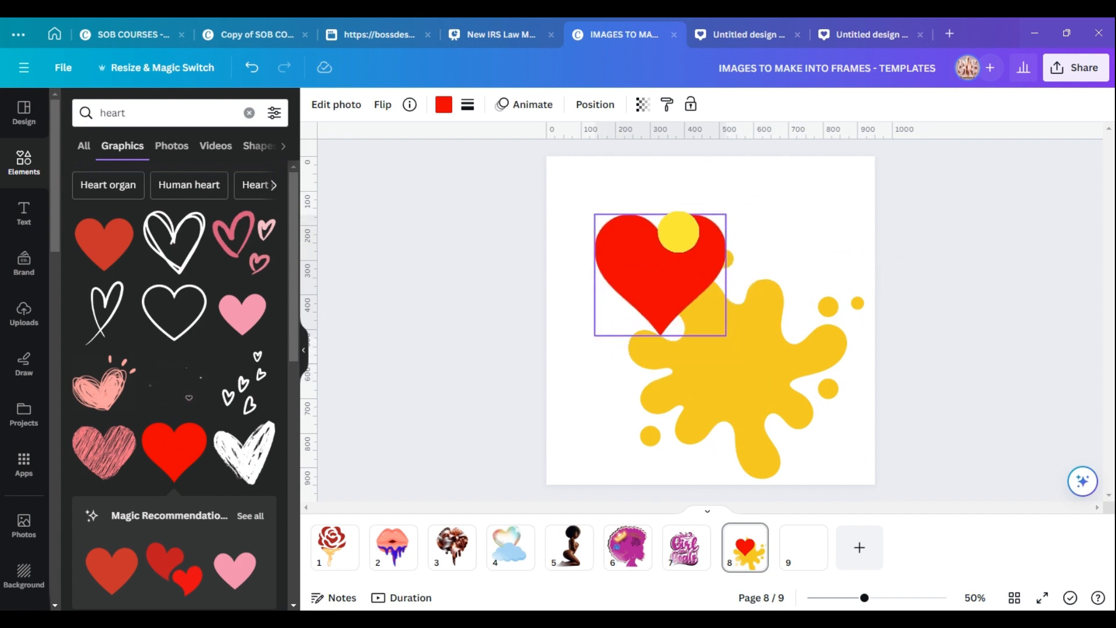
{"action": "left_click_drag", "start_coordinate": [764, 357], "coordinate": [715, 363]}
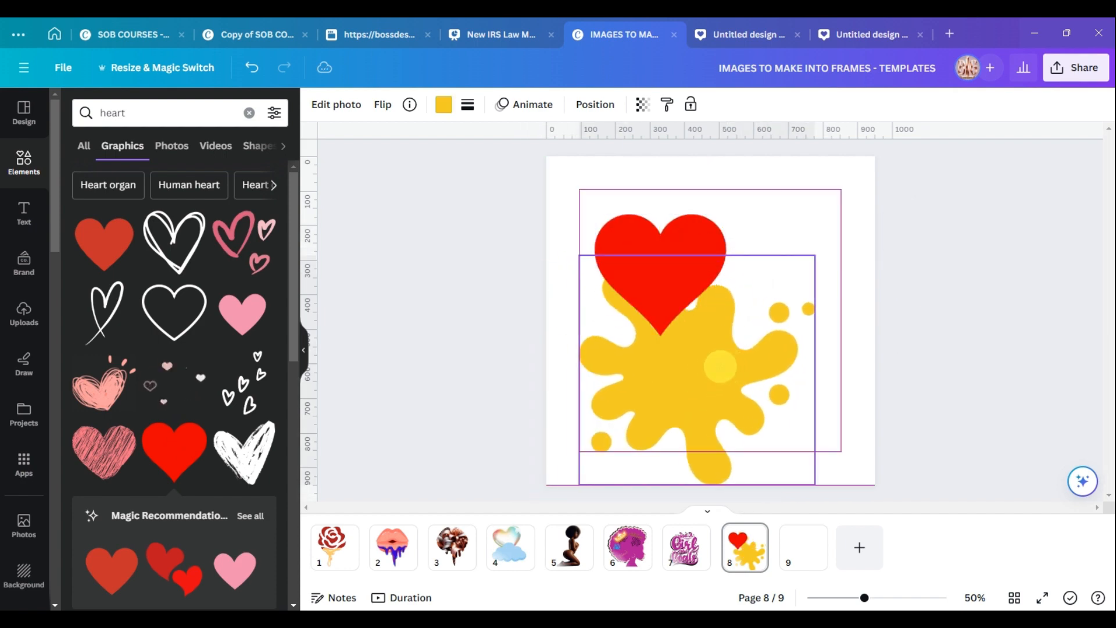
{"action": "left_click", "coordinate": [702, 287]}
{"action": "left_click_drag", "start_coordinate": [702, 287], "coordinate": [766, 352]}
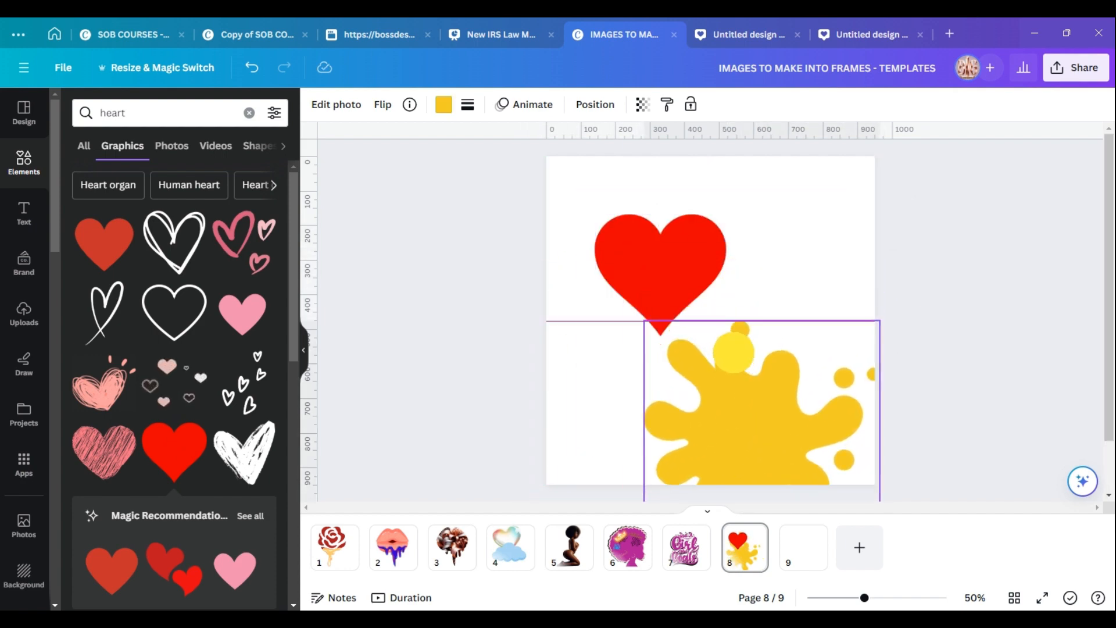
{"action": "left_click", "coordinate": [672, 231]}
{"action": "left_click_drag", "start_coordinate": [673, 231], "coordinate": [729, 268]}
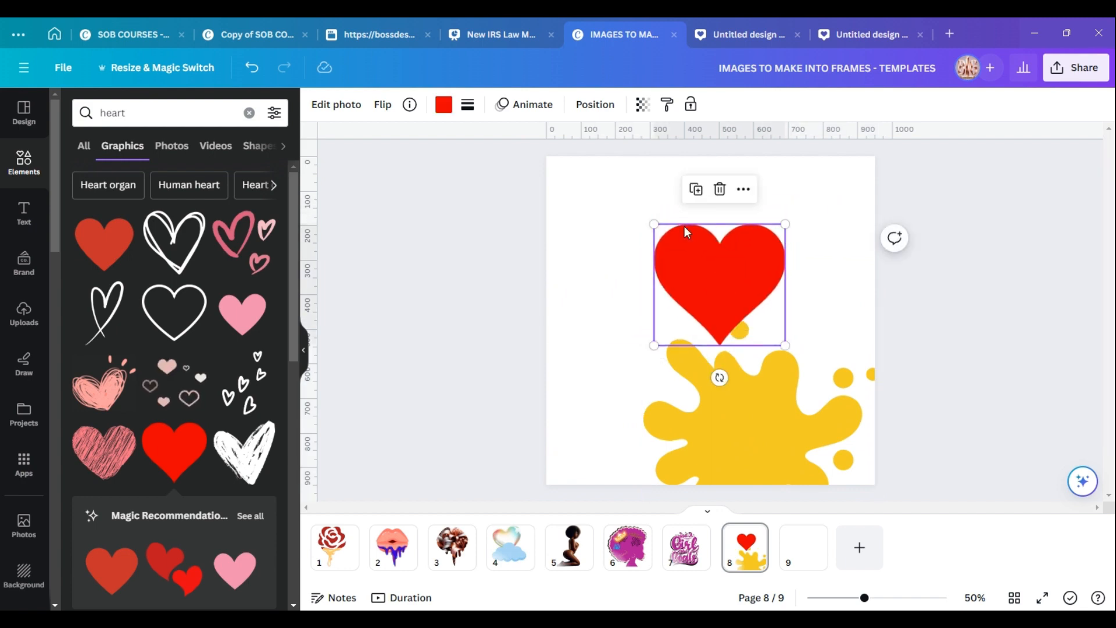
{"action": "left_click_drag", "start_coordinate": [654, 225], "coordinate": [589, 163]}
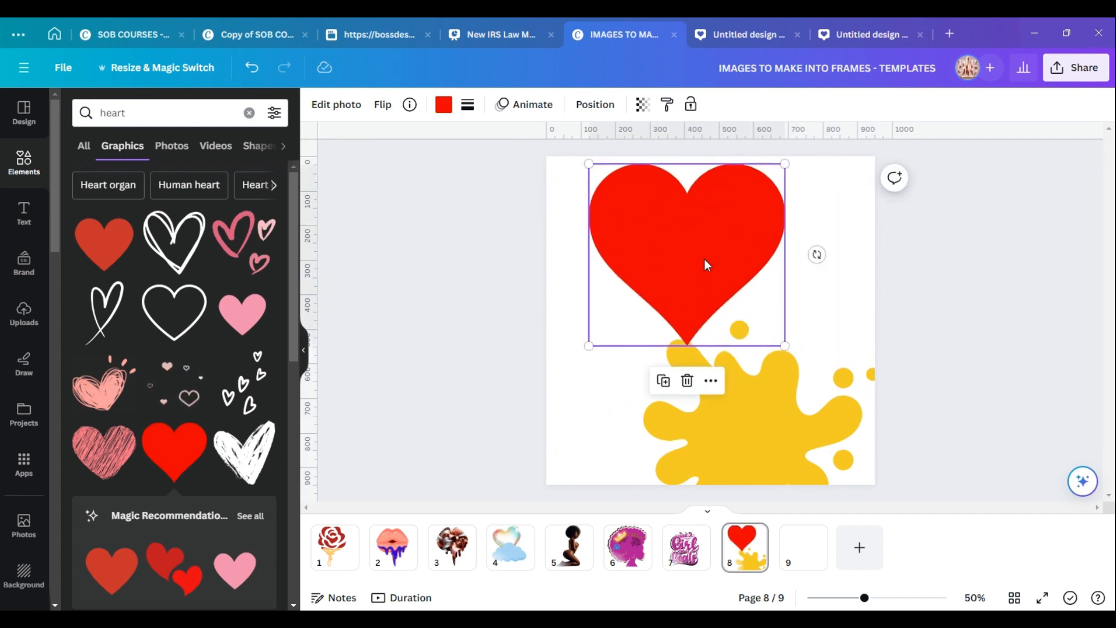
{"action": "left_click_drag", "start_coordinate": [717, 275], "coordinate": [730, 284]}
{"action": "left_click_drag", "start_coordinate": [763, 417], "coordinate": [720, 343]}
{"action": "left_click_drag", "start_coordinate": [676, 413], "coordinate": [675, 391]}
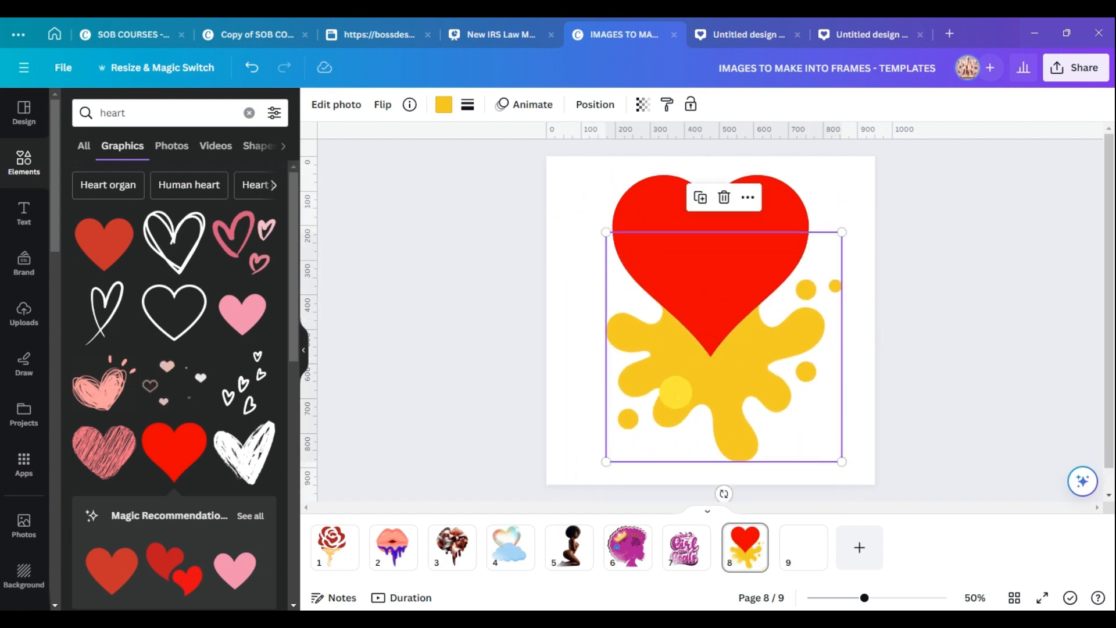
Rotate and resize the yellow splat so it spreads beneath the heart.
{"action": "left_click_drag", "start_coordinate": [723, 493], "coordinate": [867, 369]}
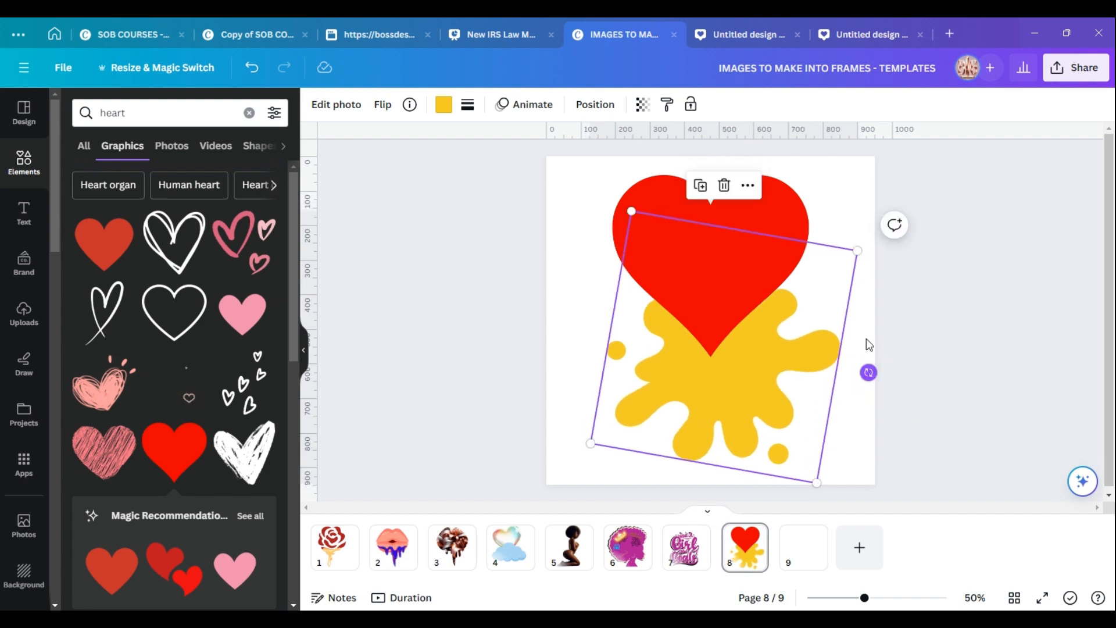
{"action": "left_click", "coordinate": [929, 316]}
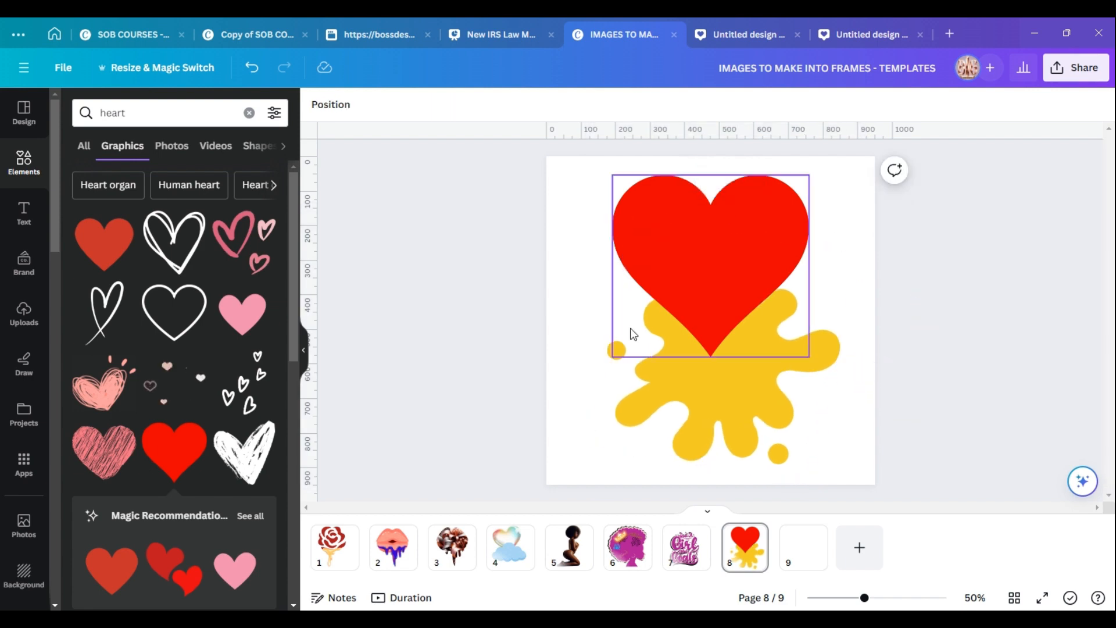
{"action": "left_click", "coordinate": [720, 372]}
{"action": "left_click_drag", "start_coordinate": [857, 249], "coordinate": [896, 222]}
{"action": "left_click_drag", "start_coordinate": [771, 384], "coordinate": [740, 381]}
{"action": "left_click", "coordinate": [916, 370]}
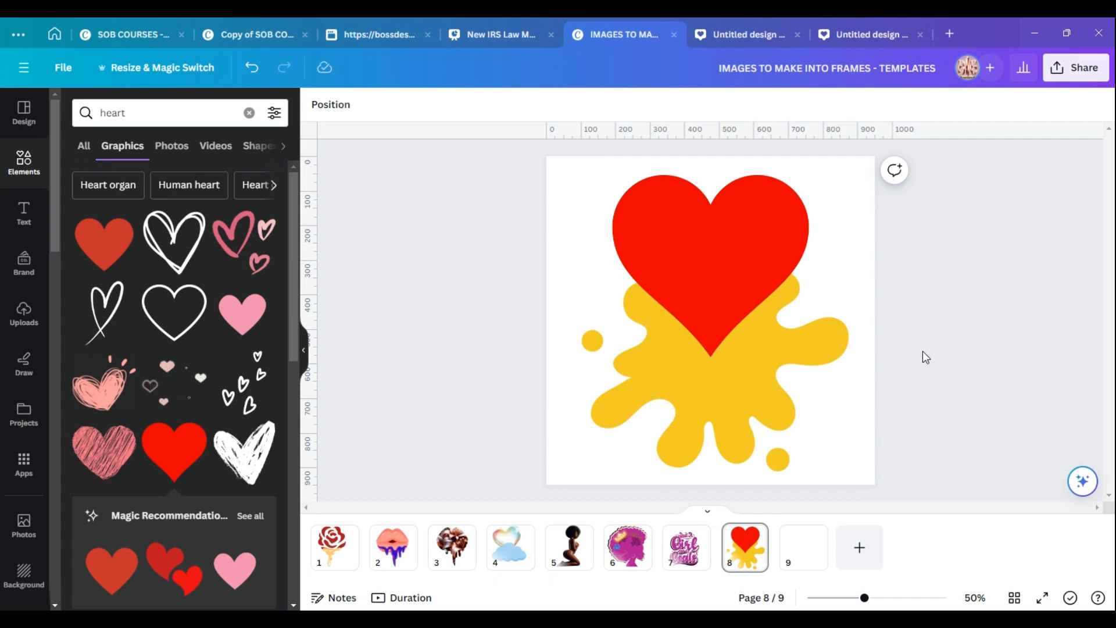
Select the heart and splat together and group them into one element.
{"action": "left_click_drag", "start_coordinate": [843, 465], "coordinate": [740, 383]}
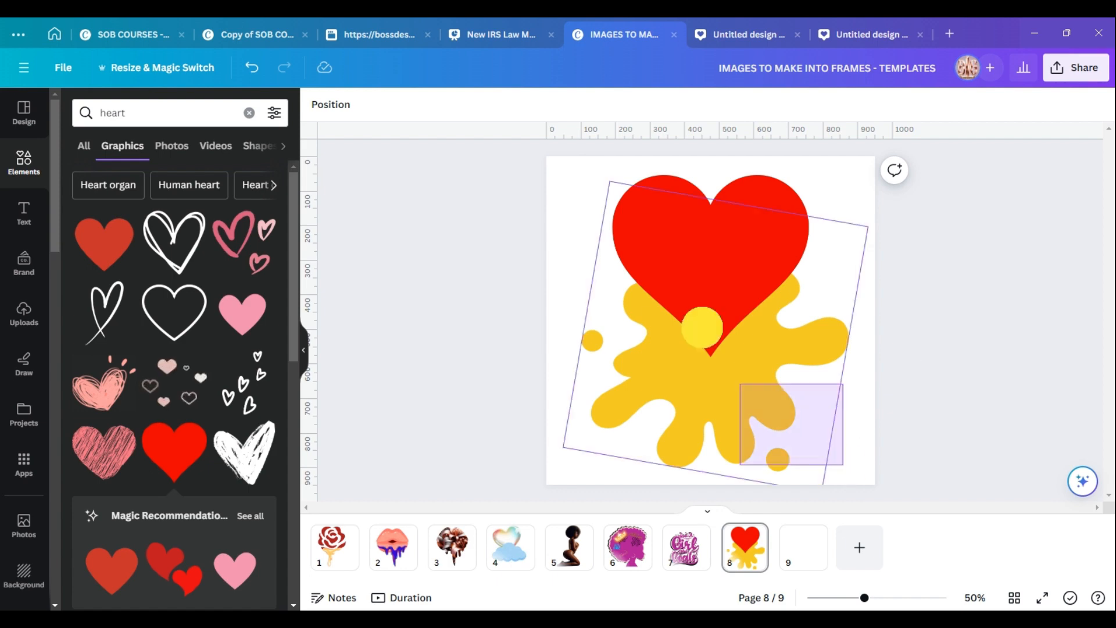
{"action": "left_click_drag", "start_coordinate": [702, 327], "coordinate": [581, 179]}
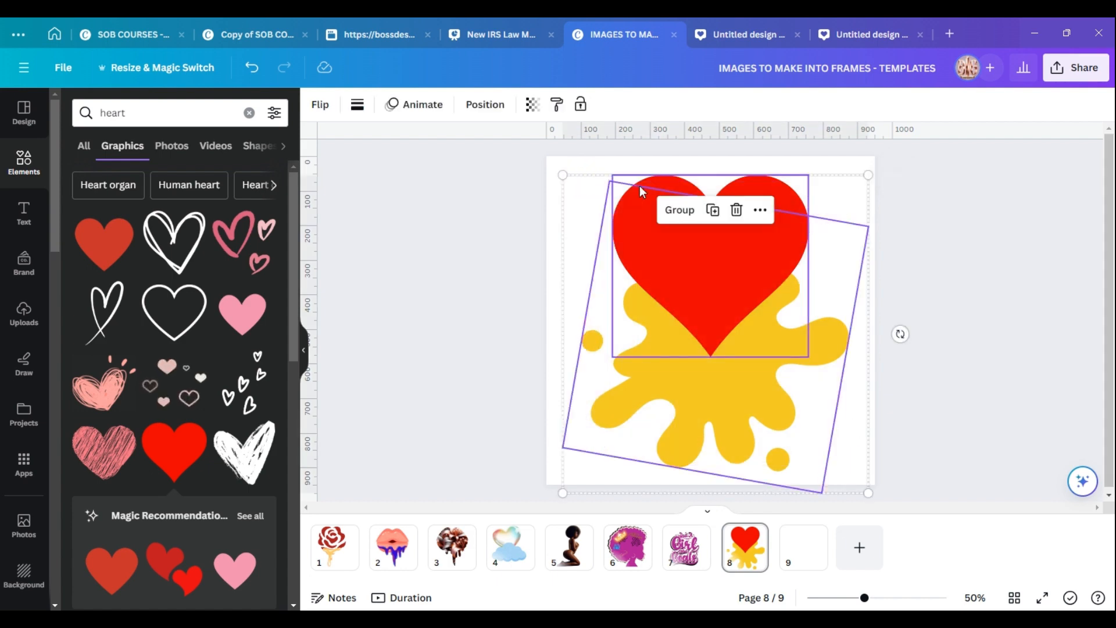
{"action": "left_click", "coordinate": [678, 210]}
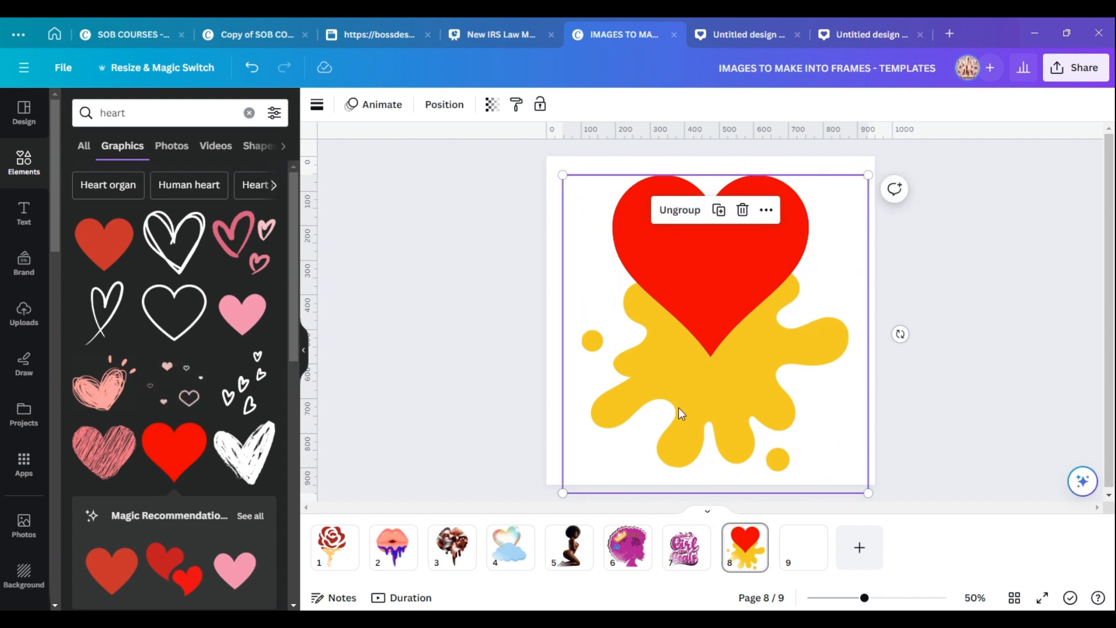
{"action": "left_click", "coordinate": [835, 257]}
{"action": "mouse_move", "coordinate": [765, 279]}
{"action": "left_mouse_down"}
{"action": "mouse_move", "coordinate": [738, 265]}
{"action": "mouse_move", "coordinate": [780, 294]}
{"action": "mouse_move", "coordinate": [759, 267]}
{"action": "mouse_move", "coordinate": [767, 285]}
{"action": "left_mouse_up"}
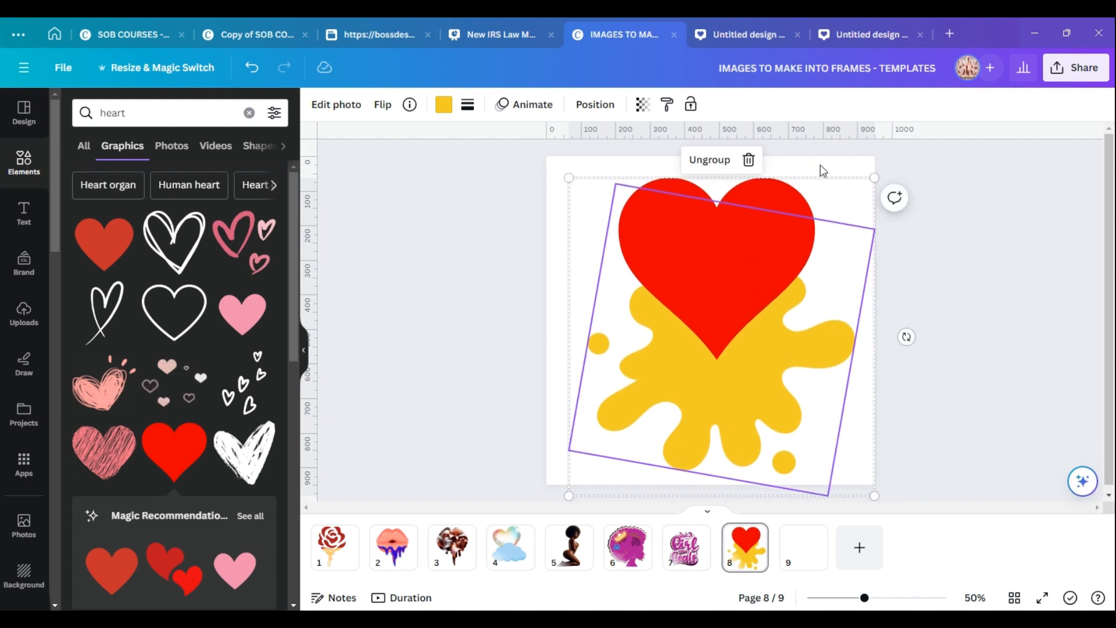
{"action": "left_click", "coordinate": [823, 170]}
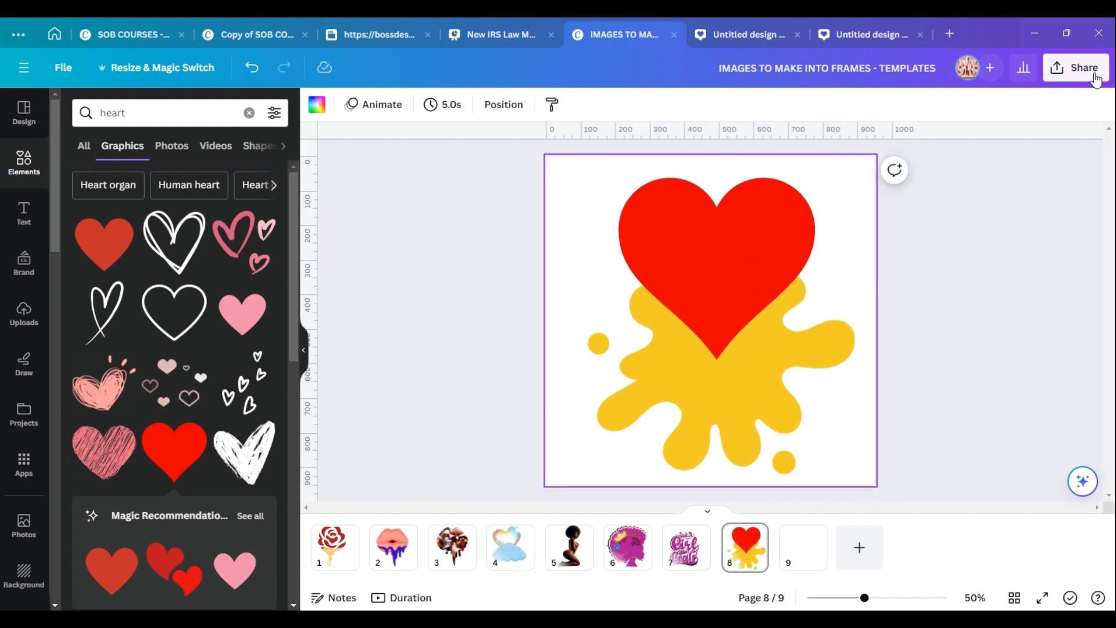
Download only page 8 as a PNG with a transparent background.
{"action": "left_click", "coordinate": [1072, 71]}
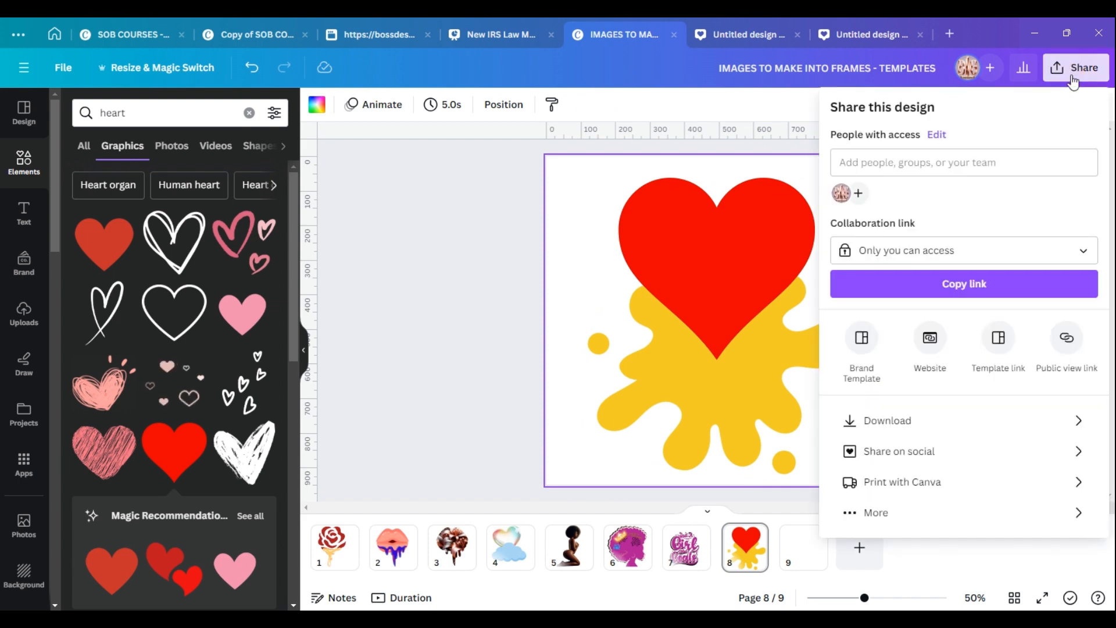
{"action": "left_click", "coordinate": [919, 426]}
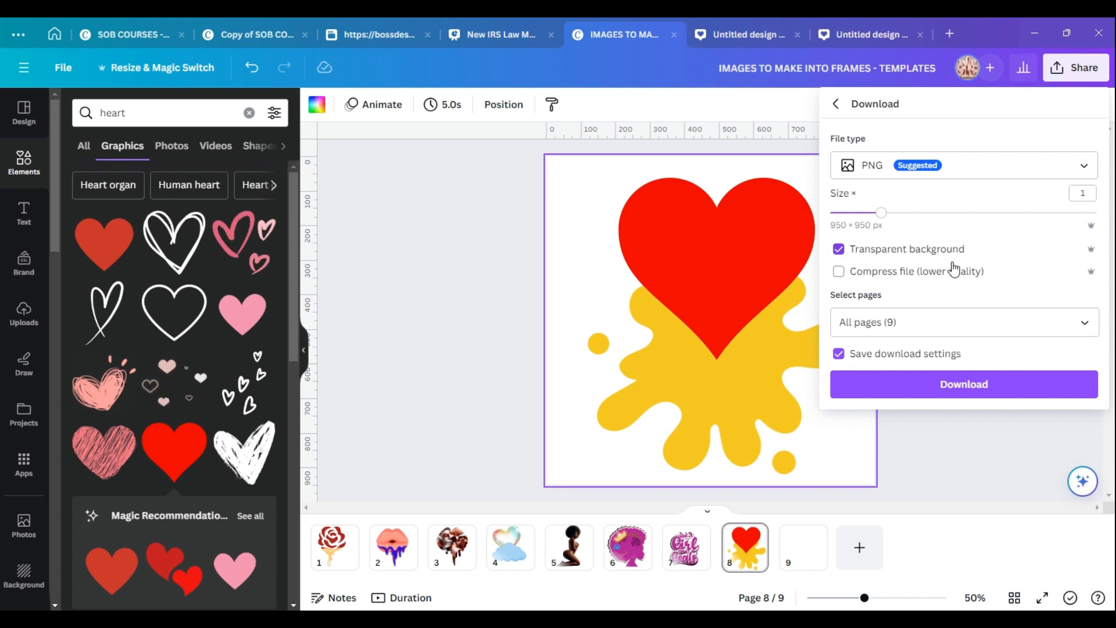
{"action": "left_click", "coordinate": [1078, 327]}
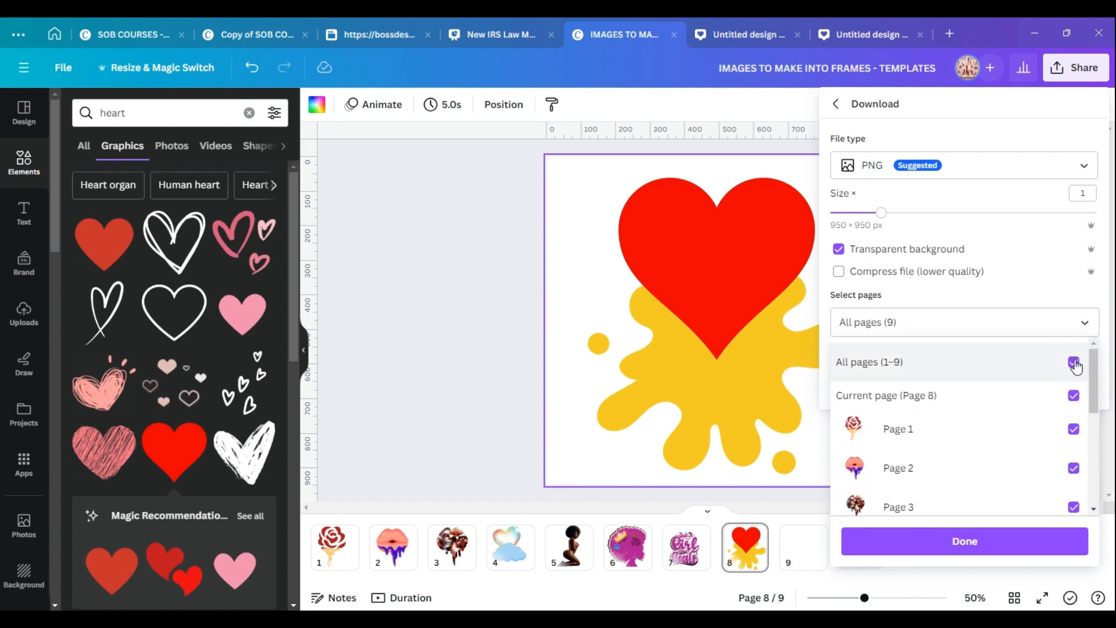
{"action": "left_click", "coordinate": [1074, 364]}
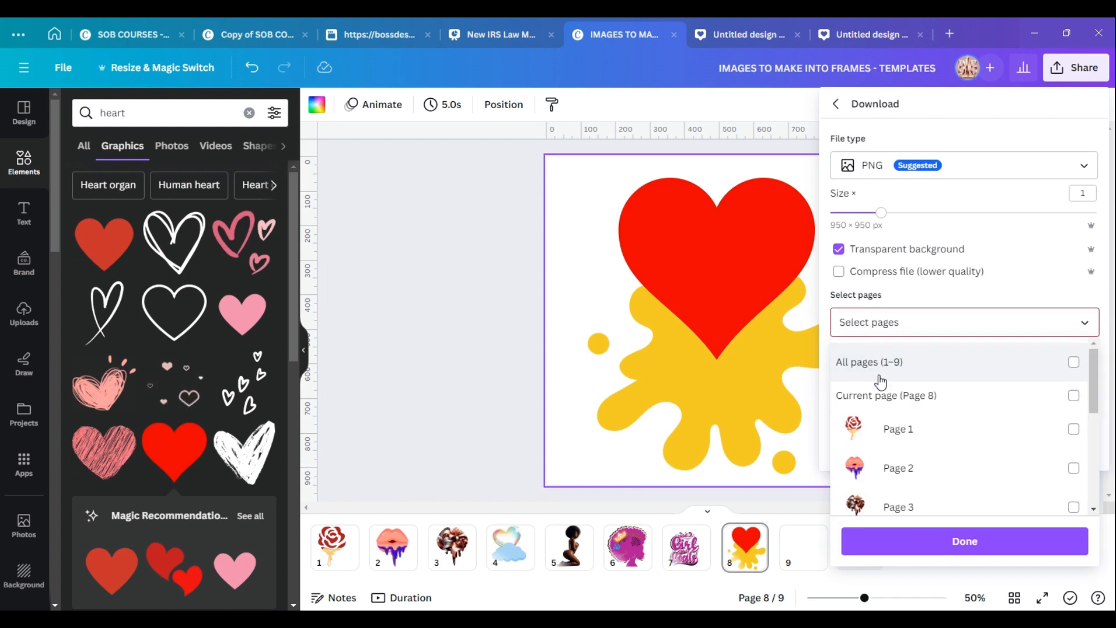
{"action": "left_click", "coordinate": [1073, 396]}
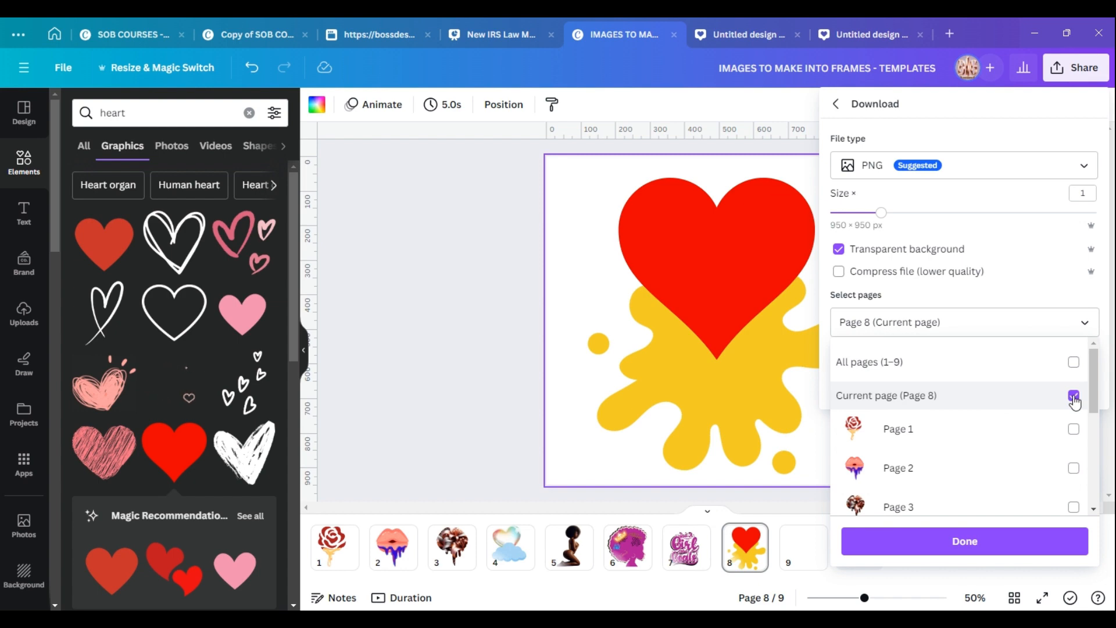
{"action": "left_click", "coordinate": [988, 541]}
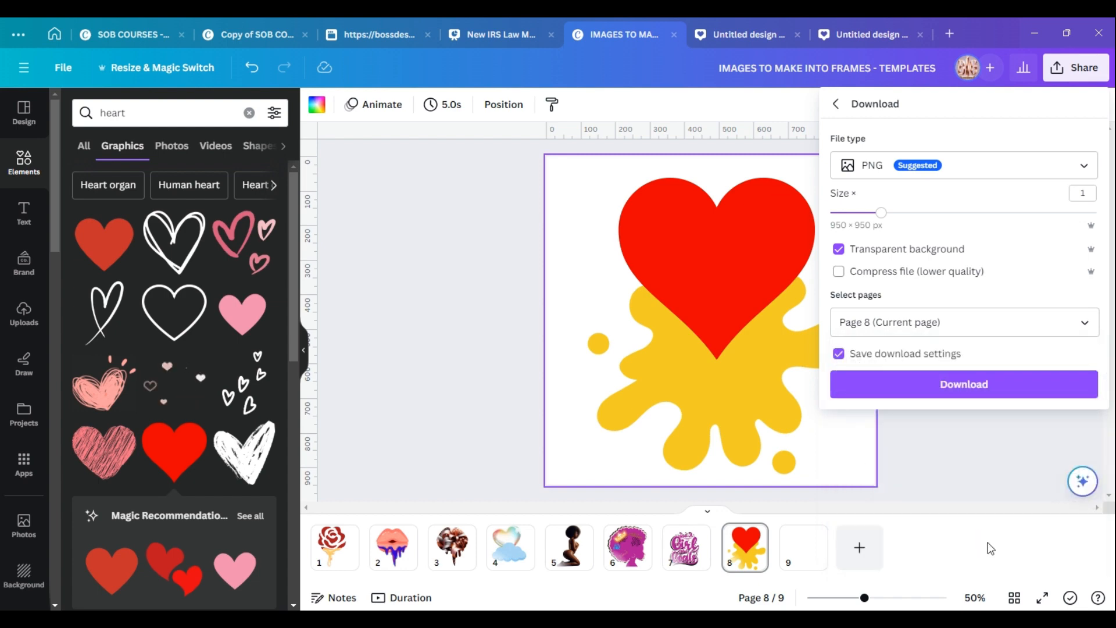
{"action": "left_click", "coordinate": [969, 400]}
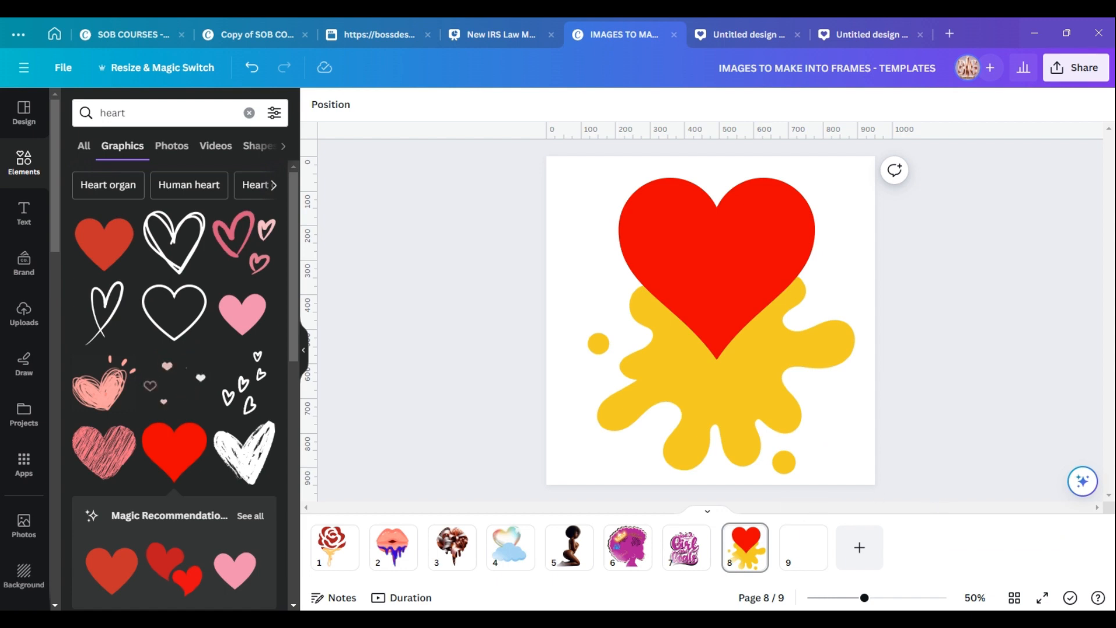
Switch to Photopea and open the 'Heart and splat image for frame 1' PNG from the Downloads folder.
{"action": "mouse_move", "coordinate": [771, 619]}
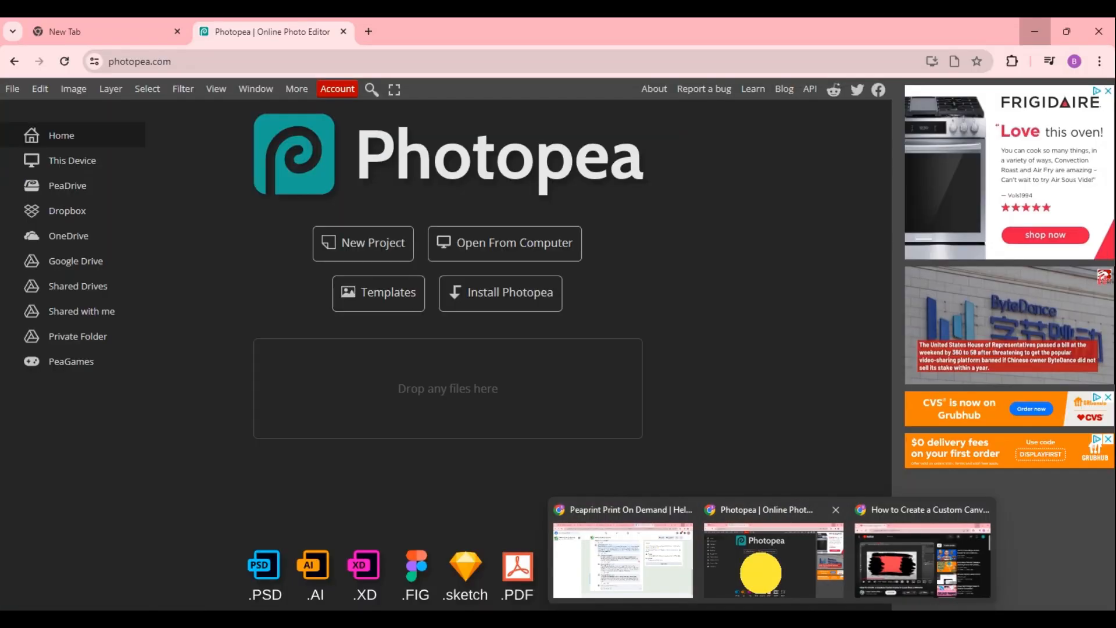
{"action": "left_click", "coordinate": [764, 576]}
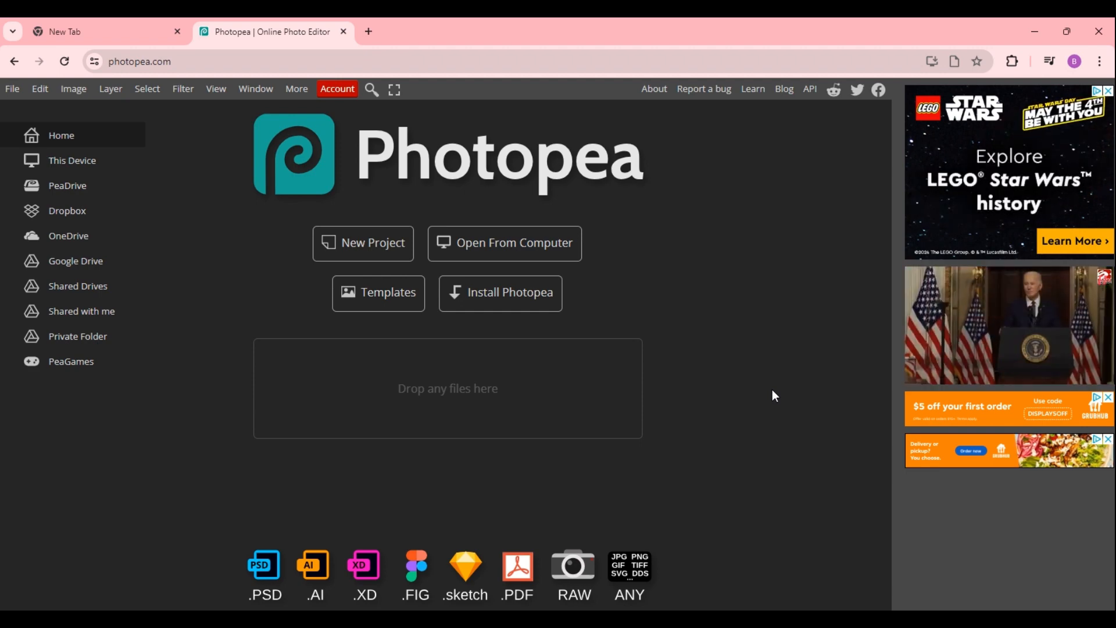
{"action": "left_click", "coordinate": [337, 90]}
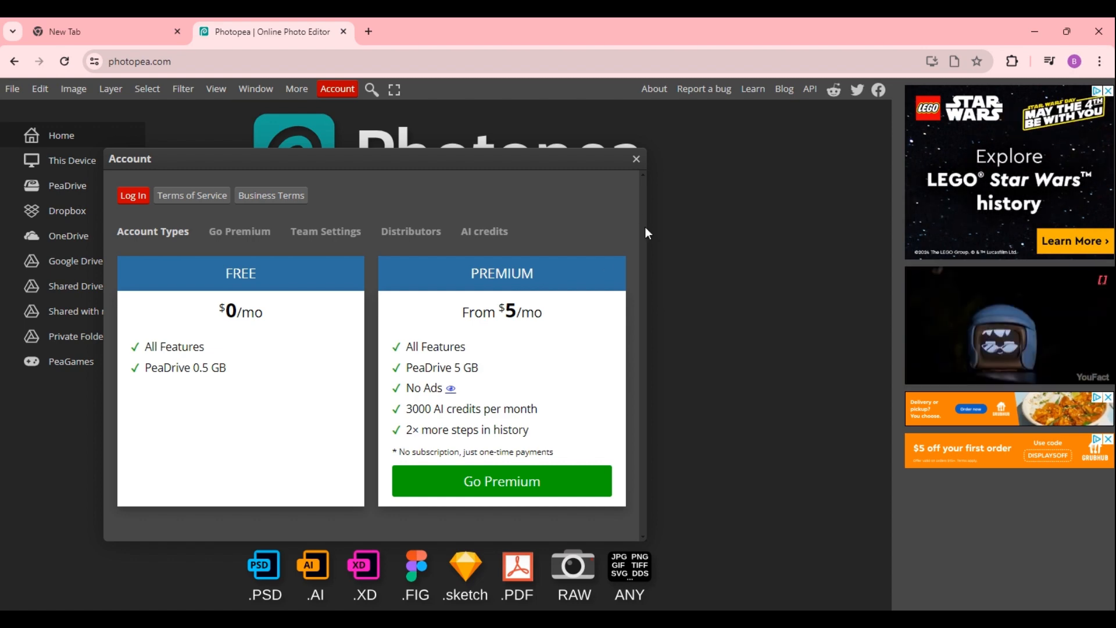
{"action": "left_click", "coordinate": [636, 162]}
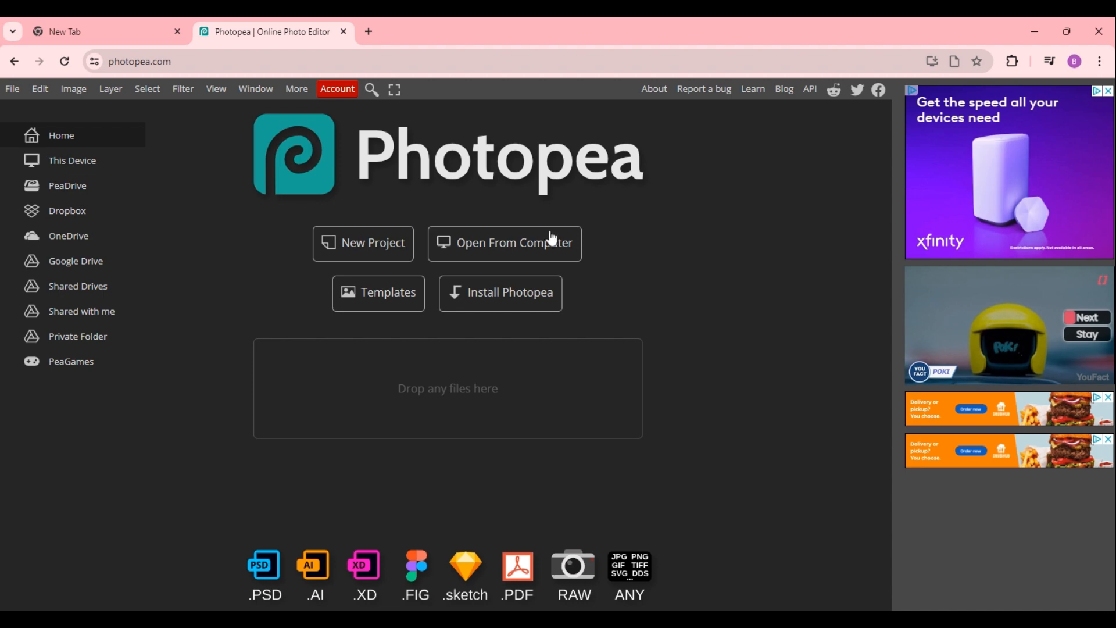
{"action": "left_click", "coordinate": [506, 251]}
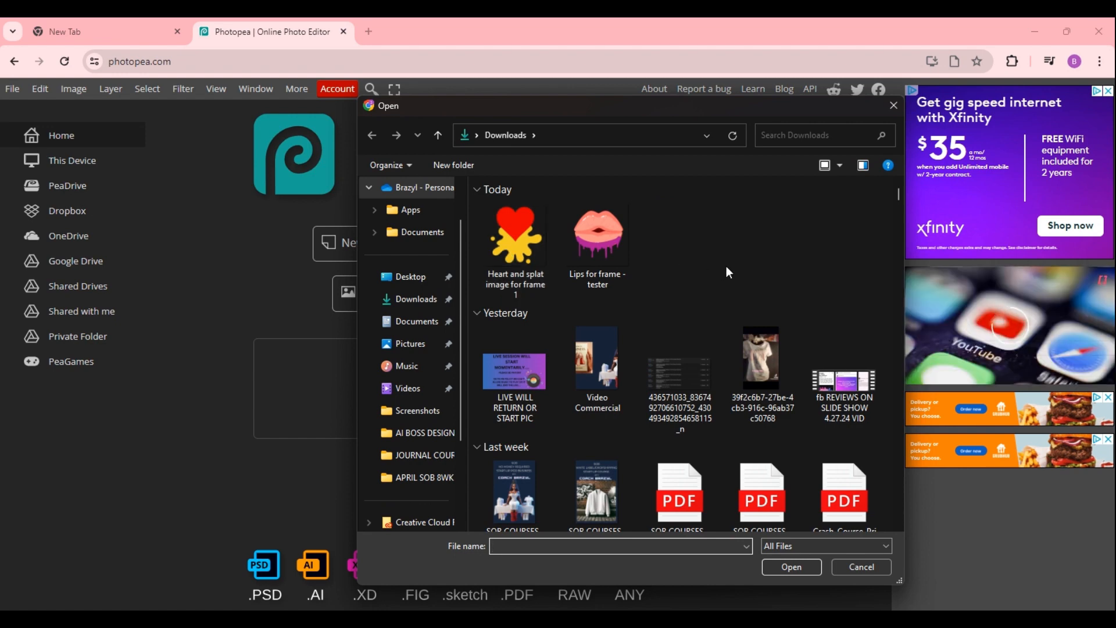
{"action": "left_click", "coordinate": [522, 266]}
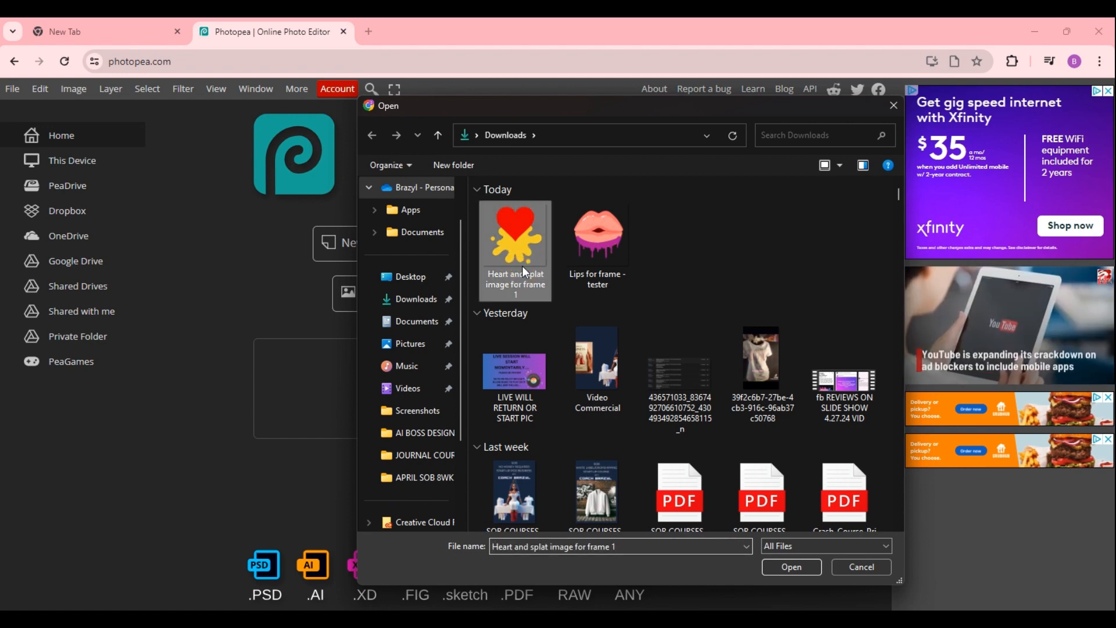
{"action": "left_click", "coordinate": [792, 568]}
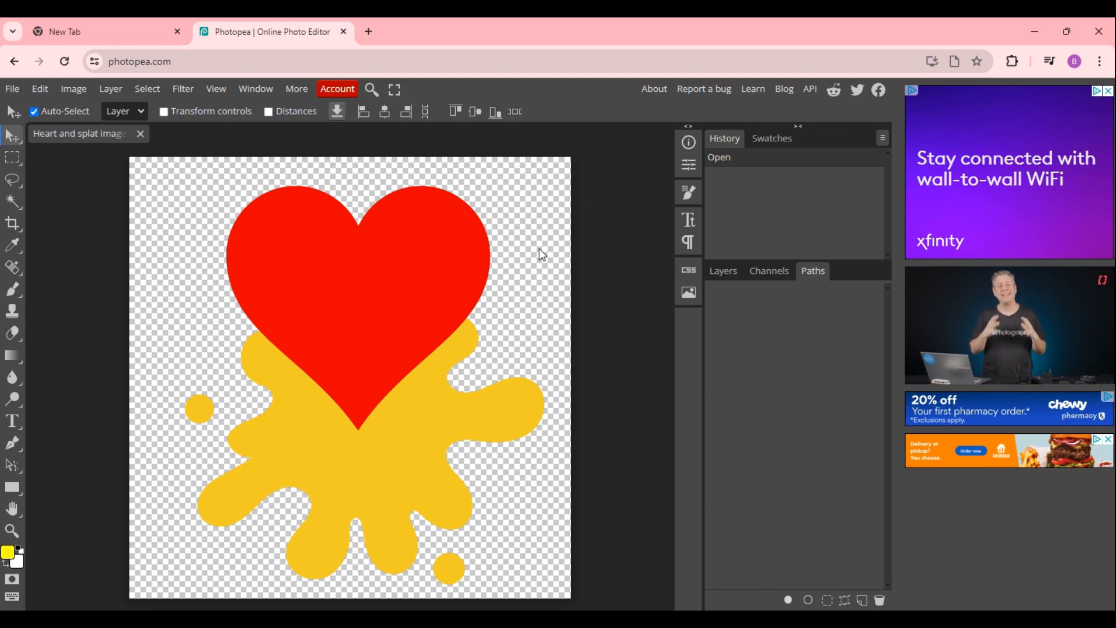
Load the layer's pixels as a selection and convert the selection into a work path.
{"action": "left_click", "coordinate": [723, 269]}
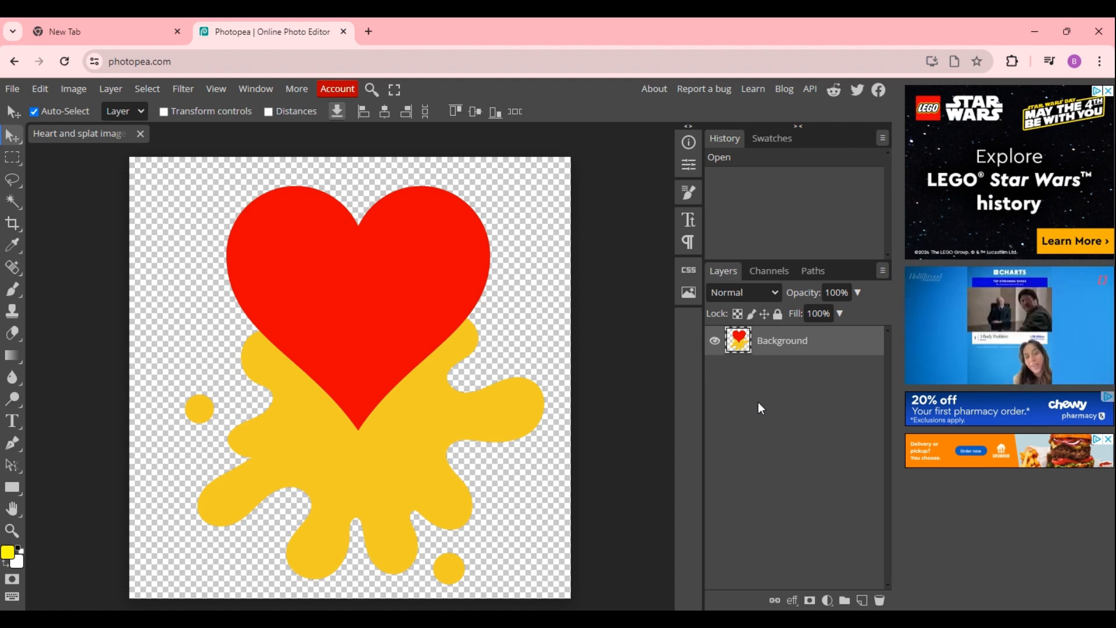
{"action": "left_click", "coordinate": [741, 348], "text": "ctrl"}
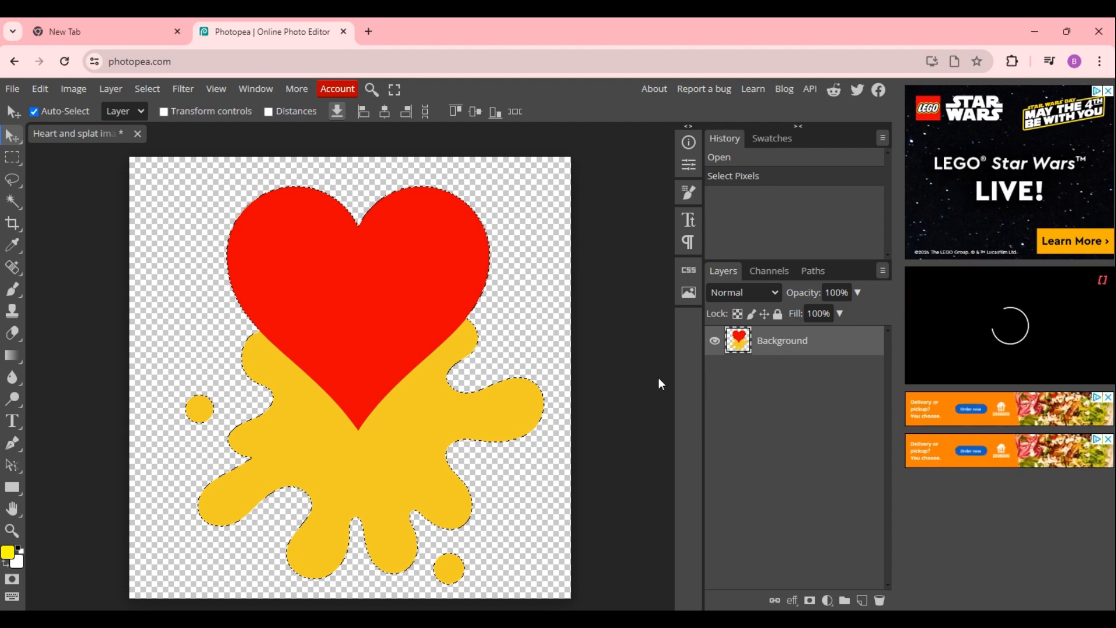
{"action": "left_click", "coordinate": [811, 273]}
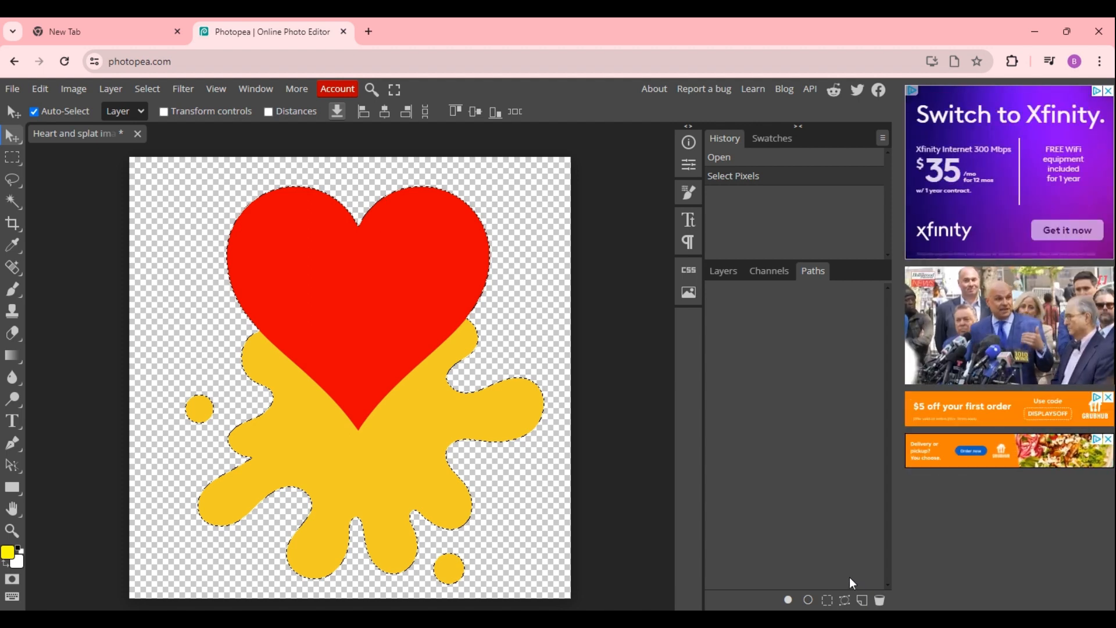
{"action": "left_click", "coordinate": [846, 602]}
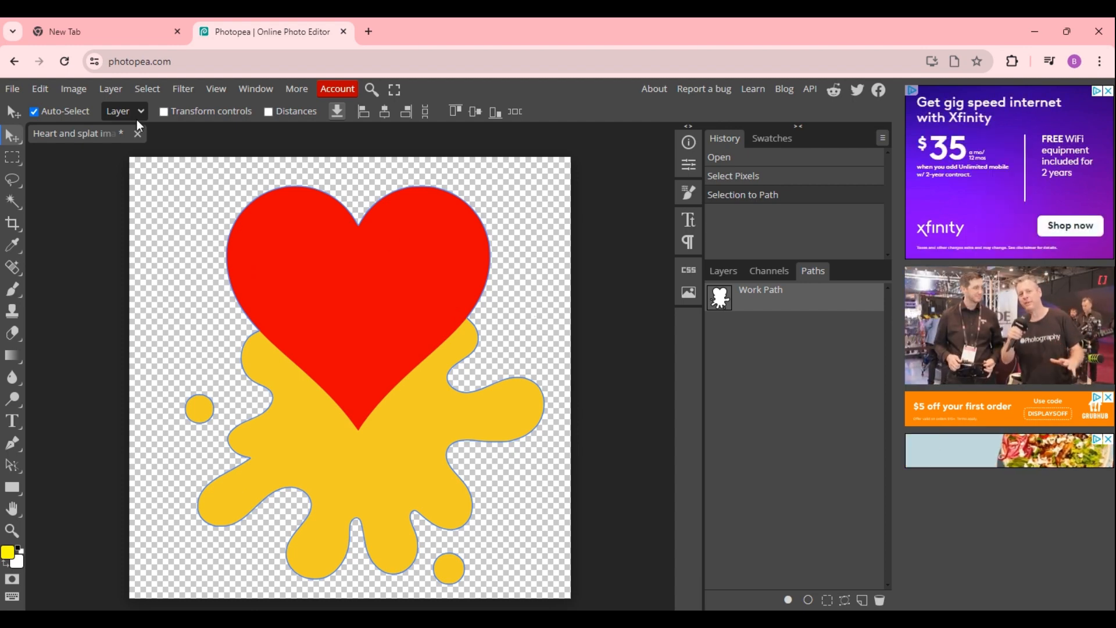
Add a vector mask to the Background layer from the current path.
{"action": "left_click", "coordinate": [112, 91]}
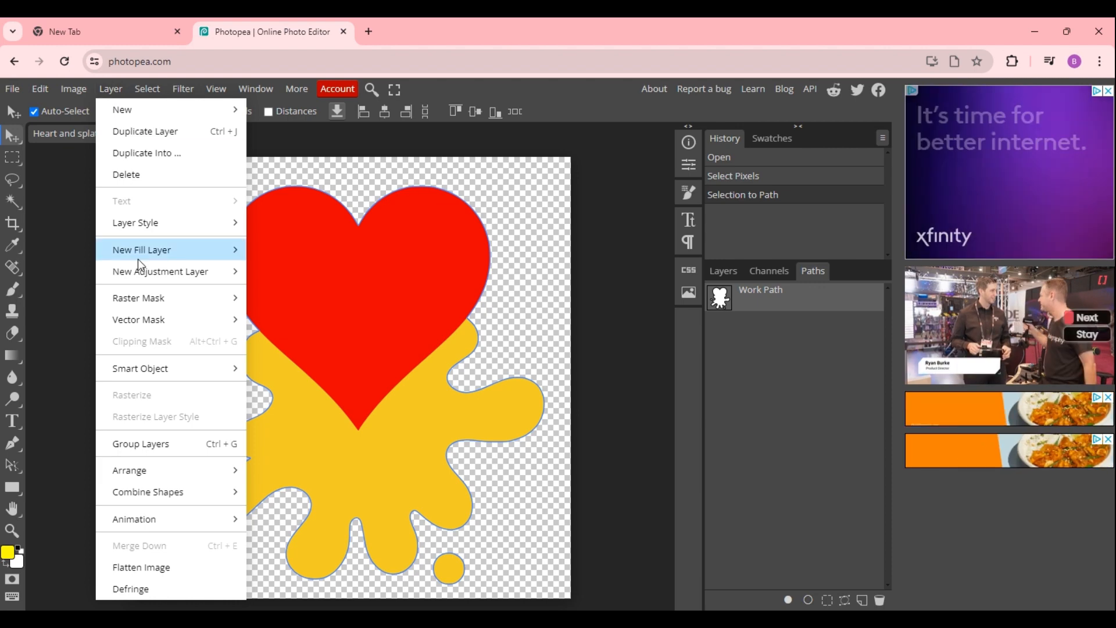
{"action": "mouse_move", "coordinate": [152, 323]}
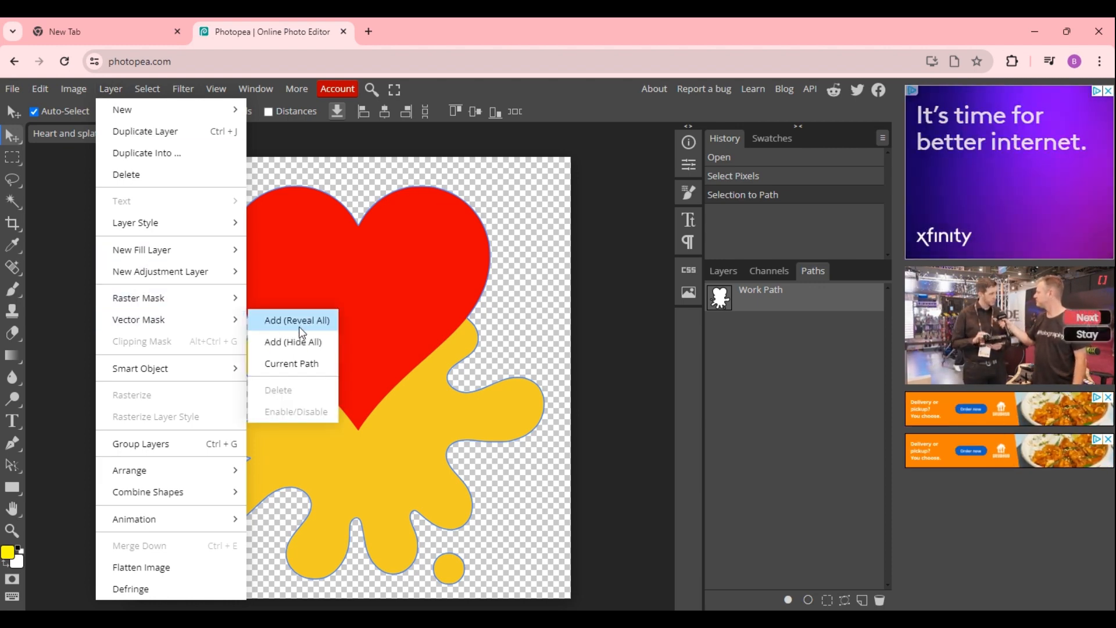
{"action": "left_click", "coordinate": [304, 365]}
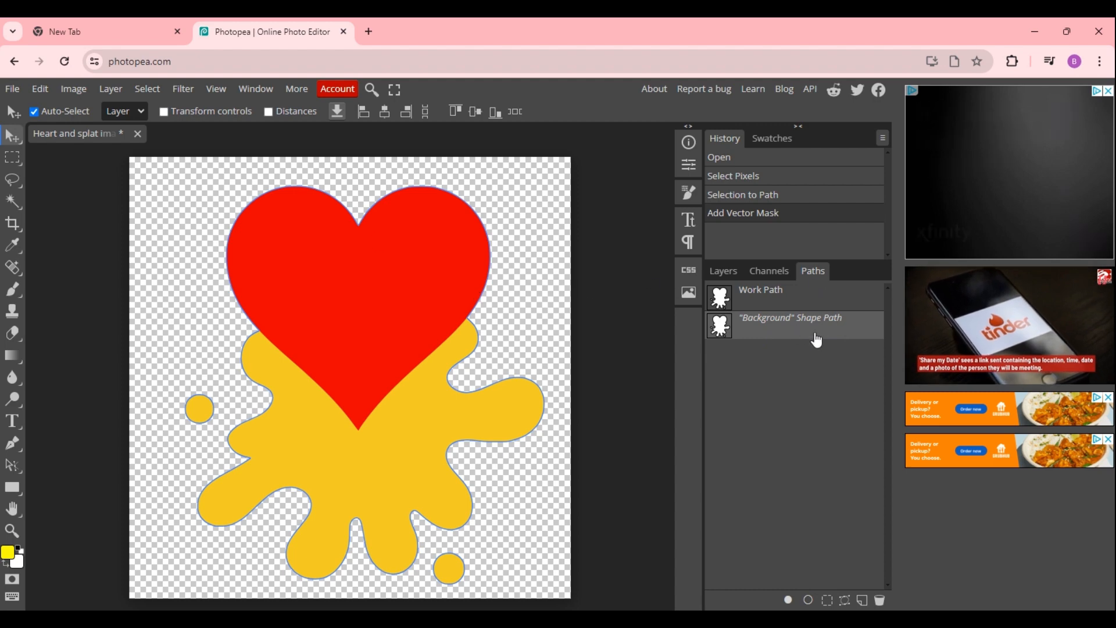
{"action": "left_click", "coordinate": [767, 326]}
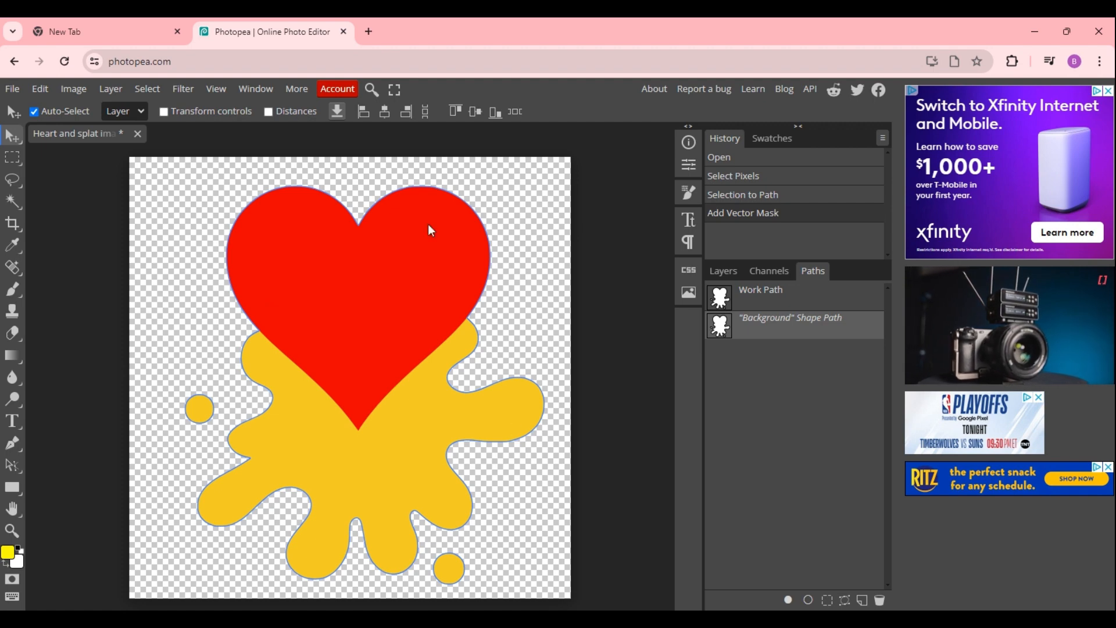
{"action": "left_click", "coordinate": [721, 270]}
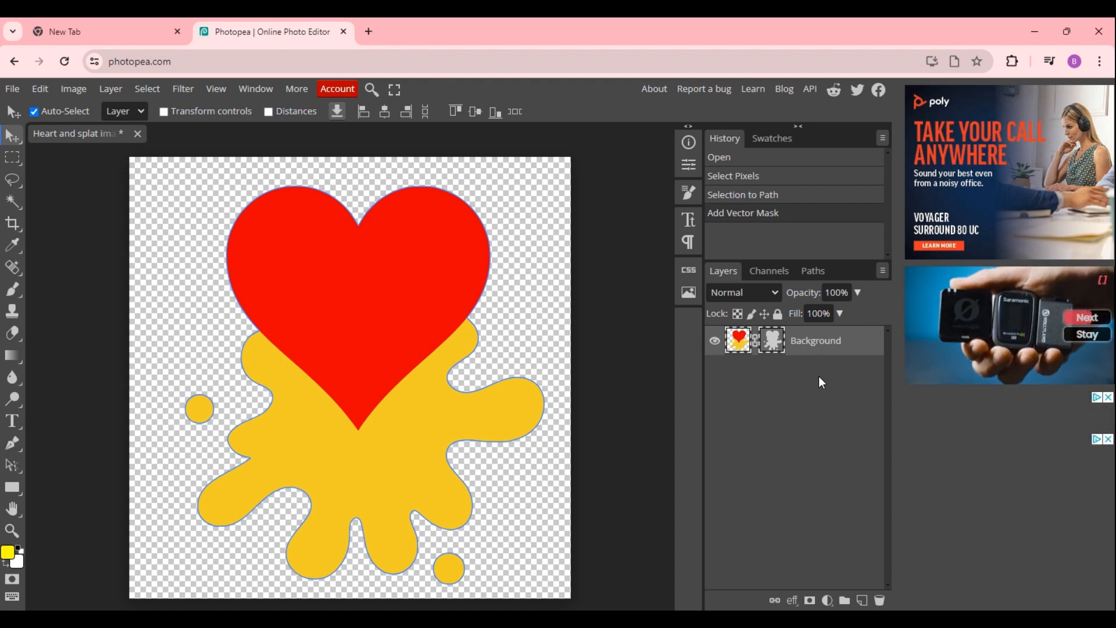
Export the masked image as a 950 × 950 px PDF.
{"action": "left_click", "coordinate": [12, 88]}
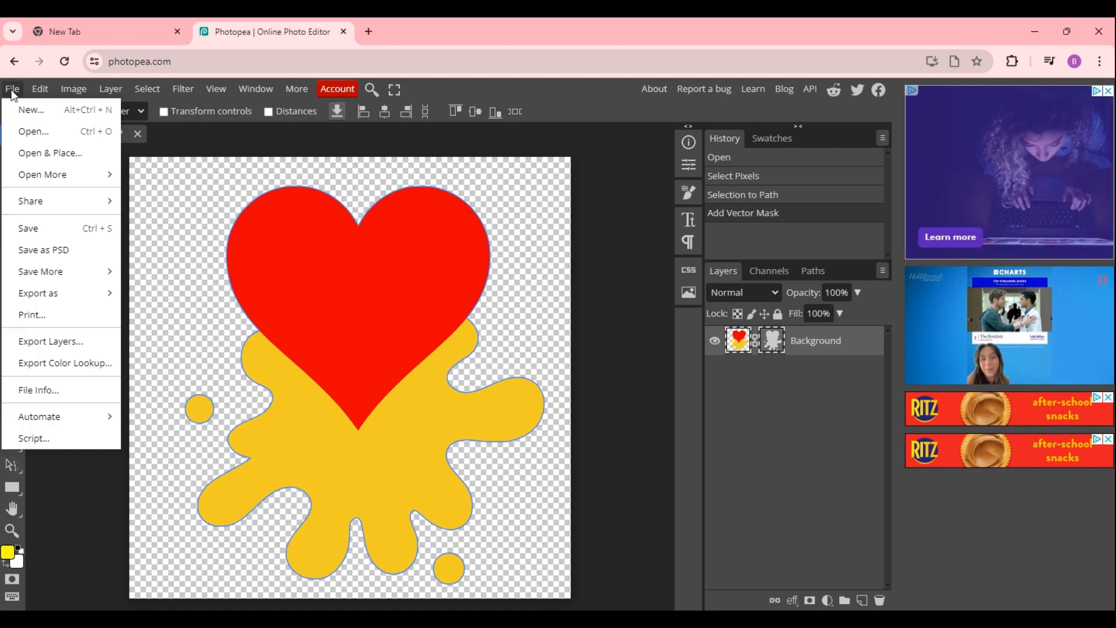
{"action": "mouse_move", "coordinate": [47, 288]}
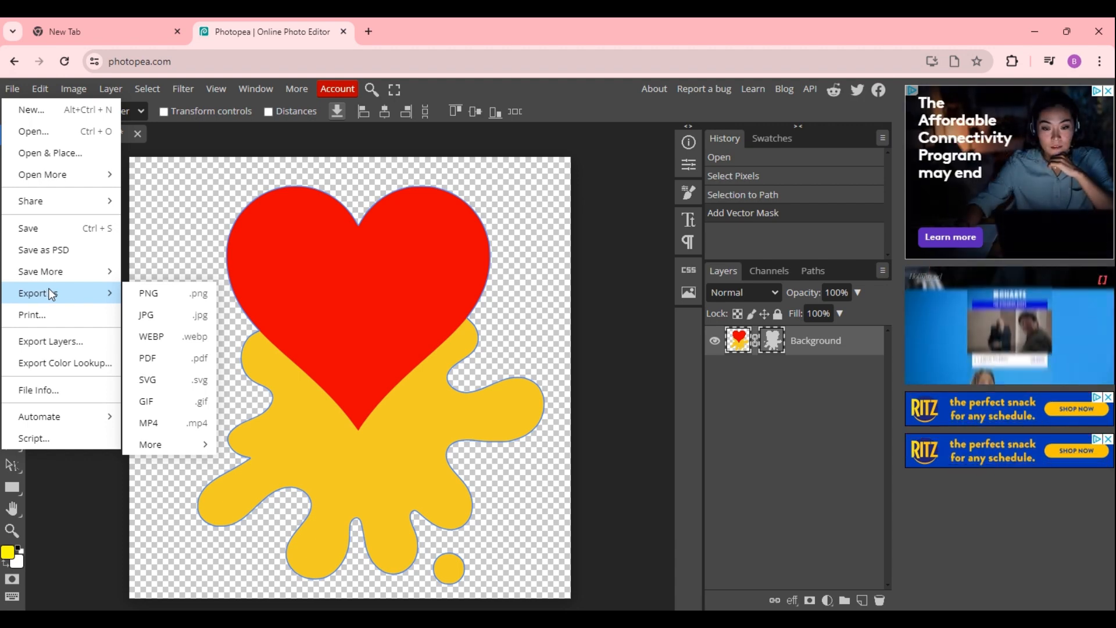
{"action": "left_click", "coordinate": [165, 361]}
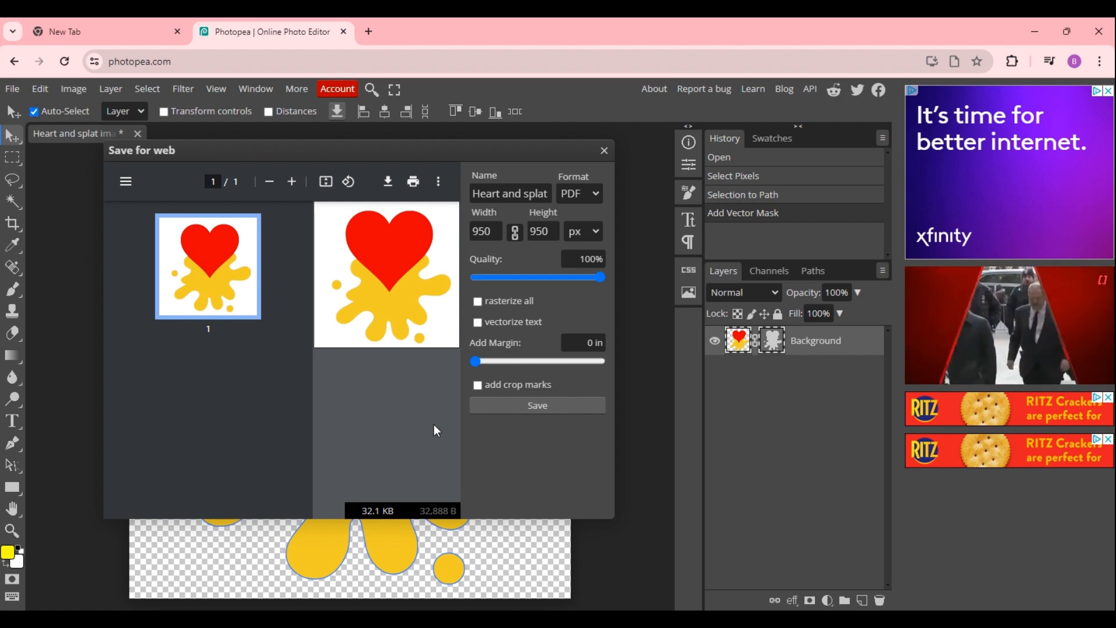
{"action": "left_click", "coordinate": [540, 407]}
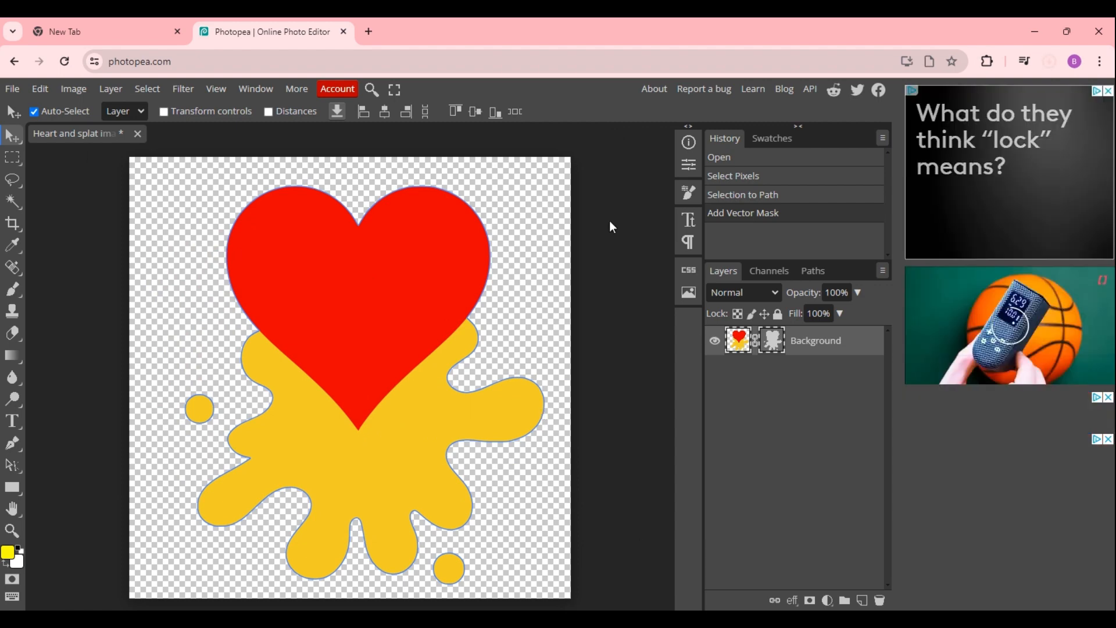
Switch back to Canva and select the blank page 9.
{"action": "left_click", "coordinate": [519, 617]}
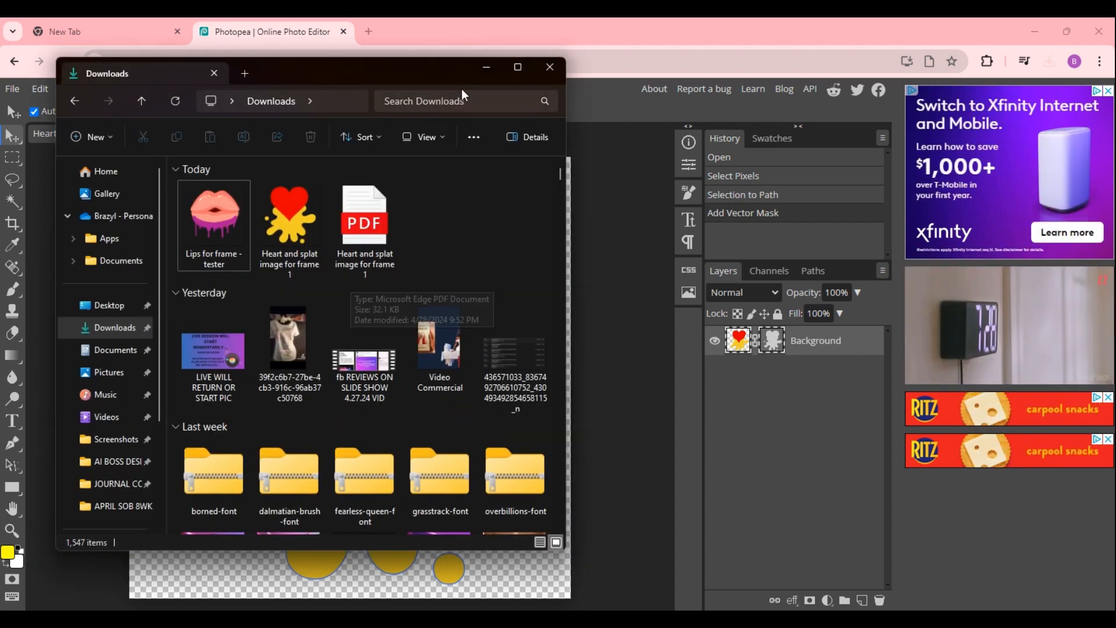
{"action": "left_click", "coordinate": [487, 68]}
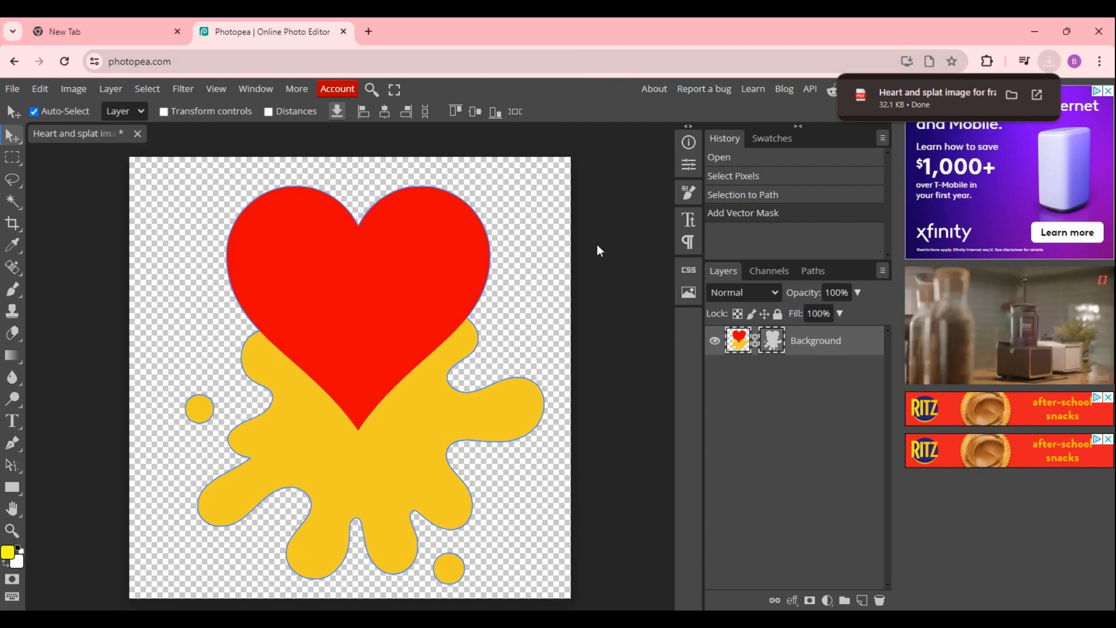
{"action": "key", "text": "alt+Tab"}
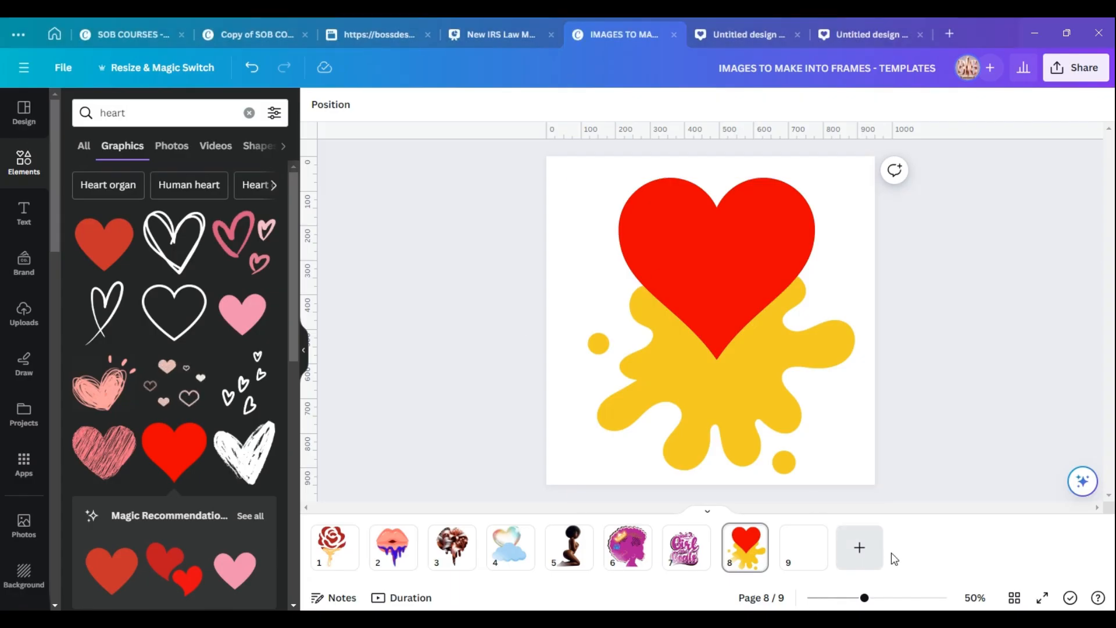
{"action": "left_click", "coordinate": [809, 560]}
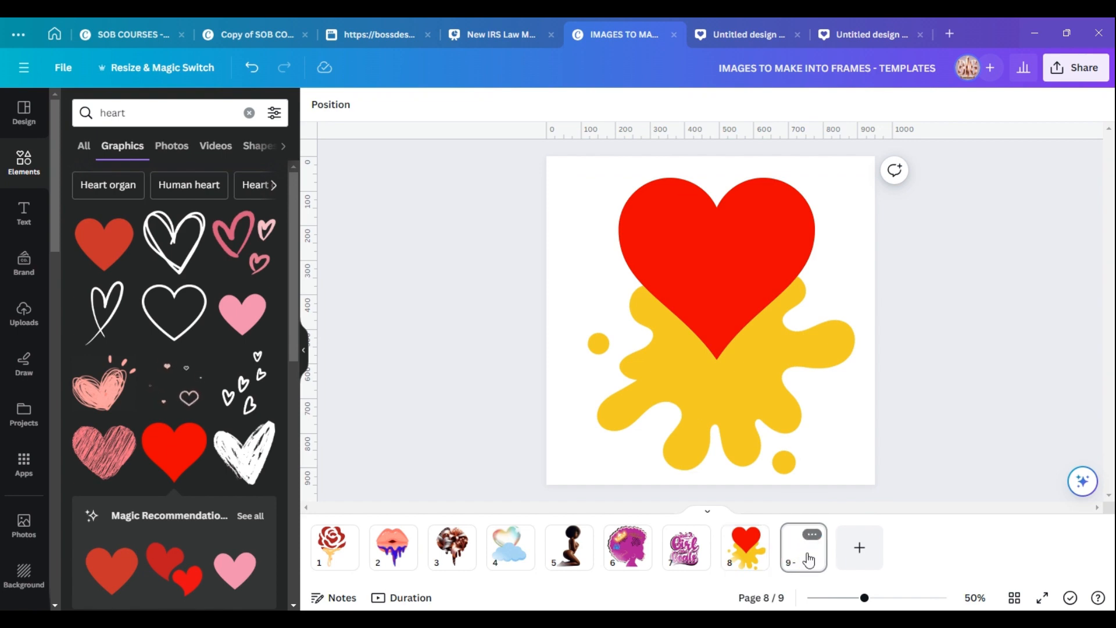
{"action": "left_click", "coordinate": [808, 560]}
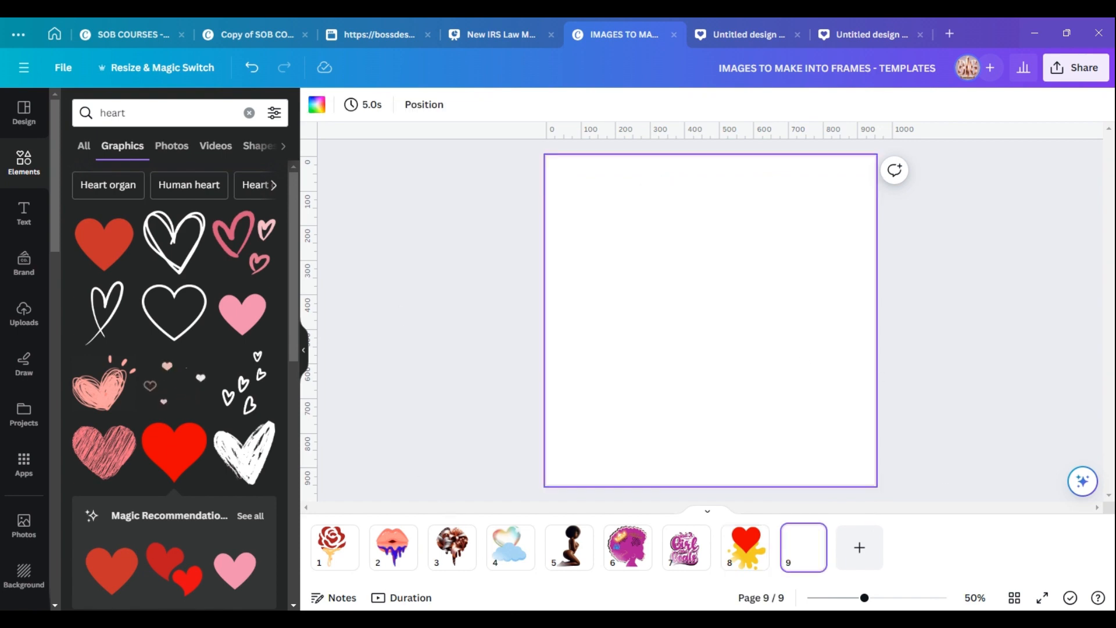
Drag the exported heart-and-splat PDF from Downloads into Canva and place it on page 9.
{"action": "key", "text": "alt+Tab"}
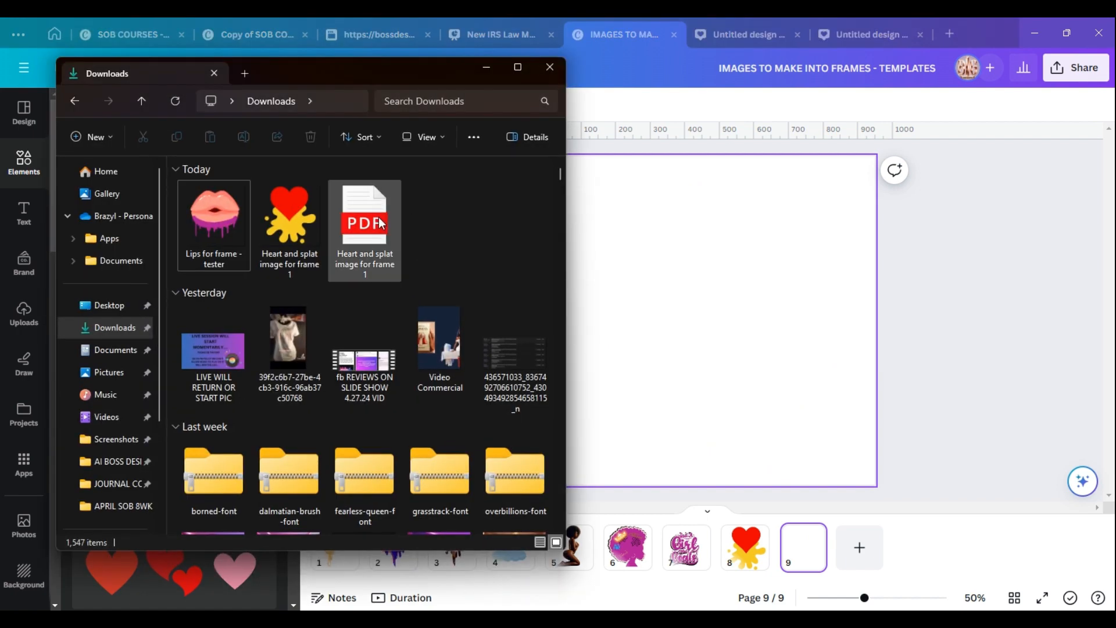
{"action": "left_click_drag", "start_coordinate": [391, 76], "coordinate": [609, 83]}
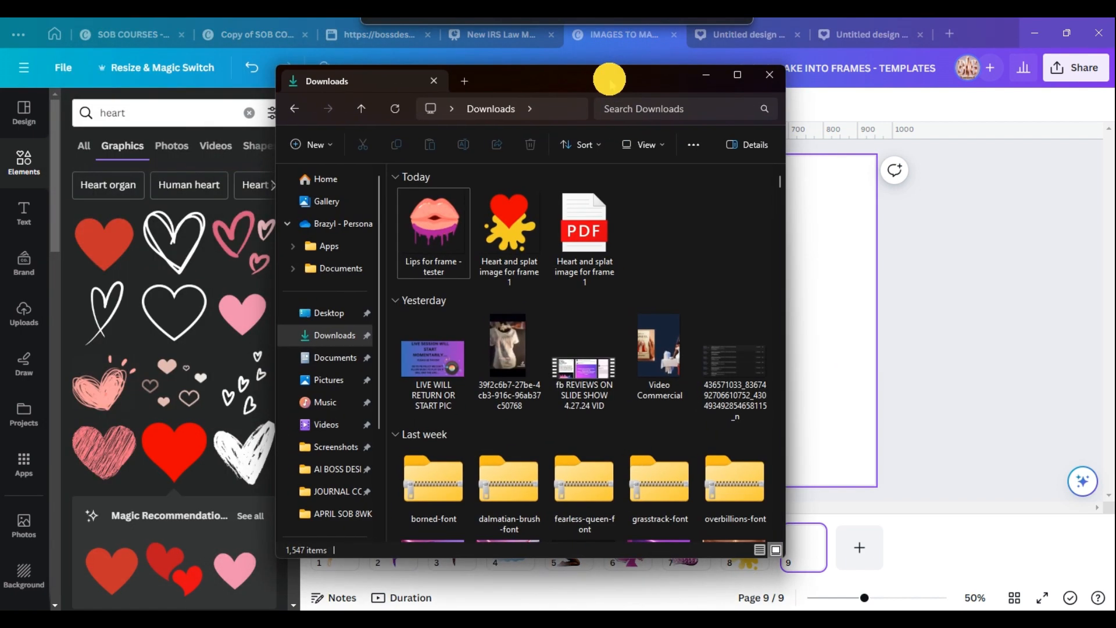
{"action": "left_click_drag", "start_coordinate": [584, 233], "coordinate": [391, 245]}
{"action": "left_click_drag", "start_coordinate": [160, 302], "coordinate": [159, 302]}
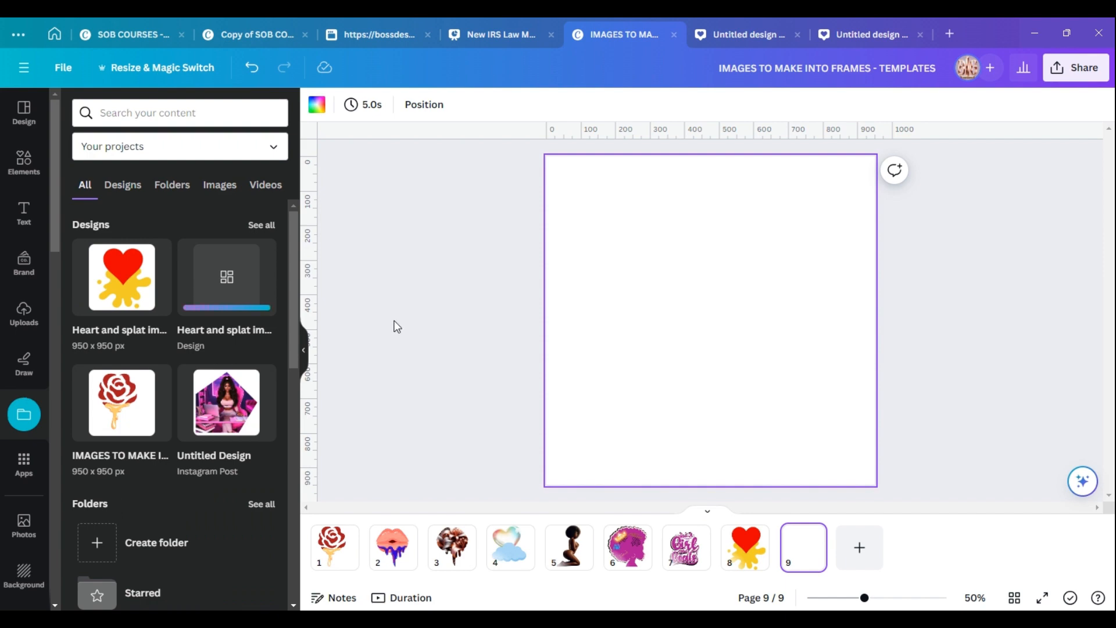
{"action": "left_click", "coordinate": [121, 287]}
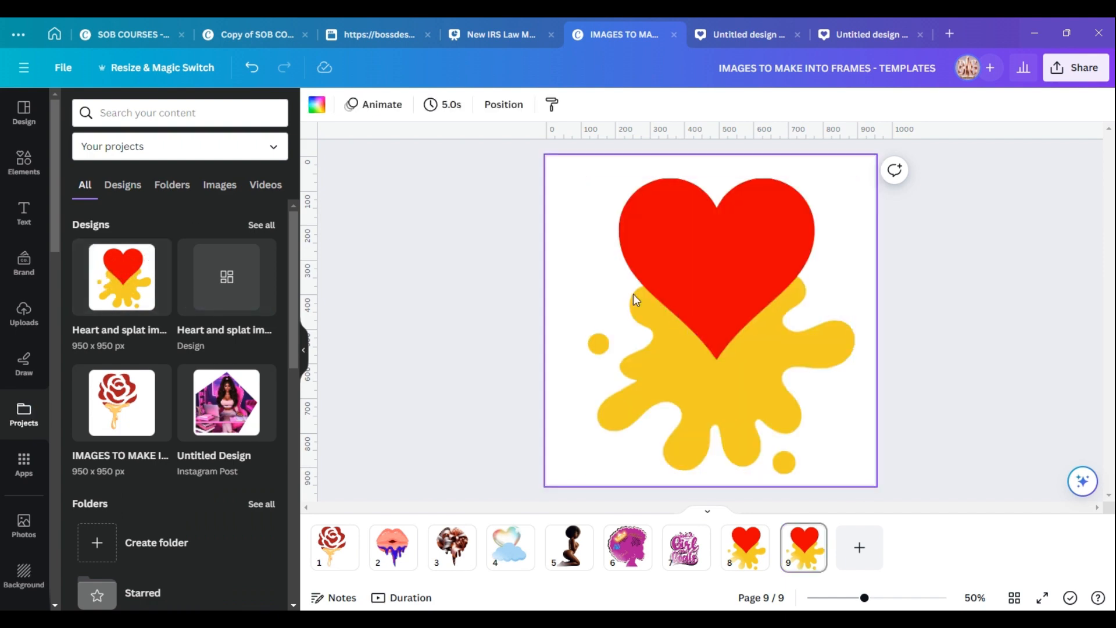
Detach the heart-and-splat image from its frame and move it slightly downward.
{"action": "left_click", "coordinate": [734, 259]}
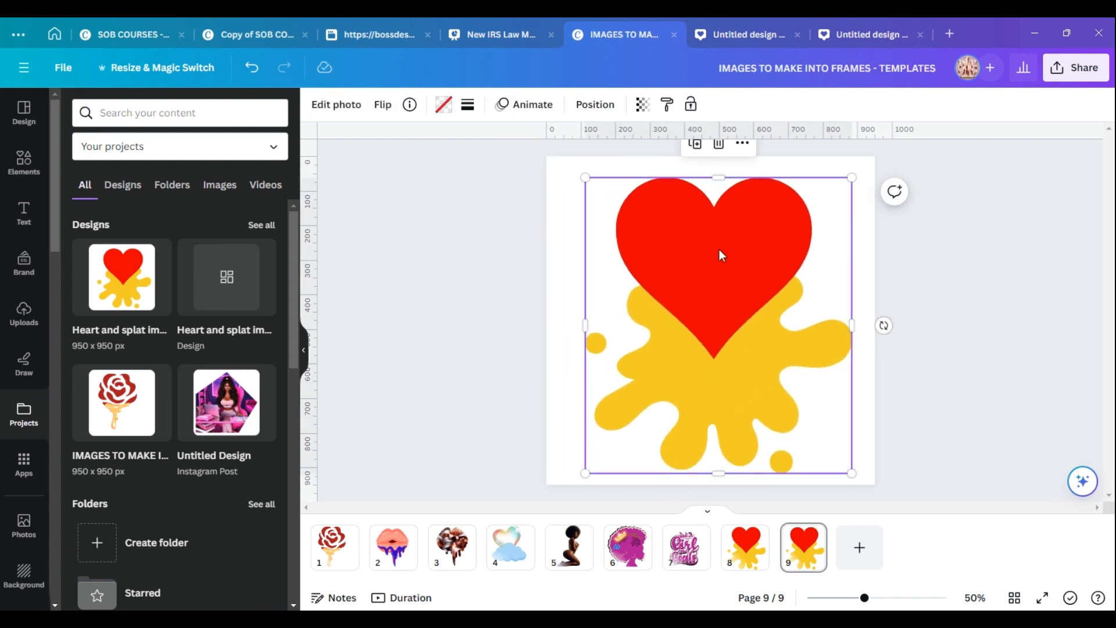
{"action": "right_click", "coordinate": [719, 250]}
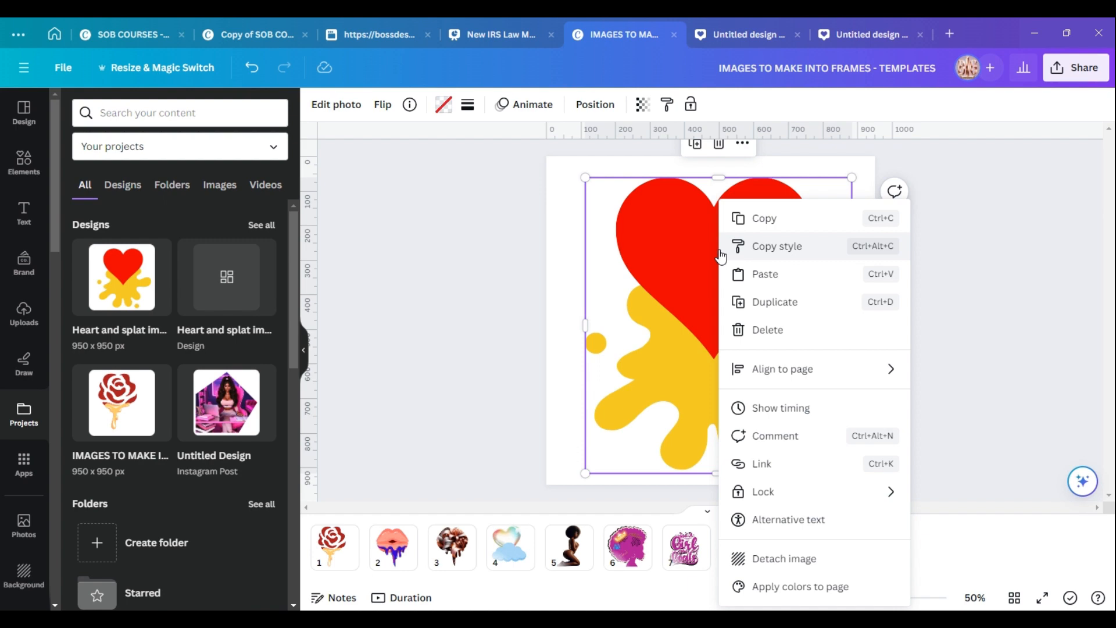
{"action": "left_click", "coordinate": [800, 568]}
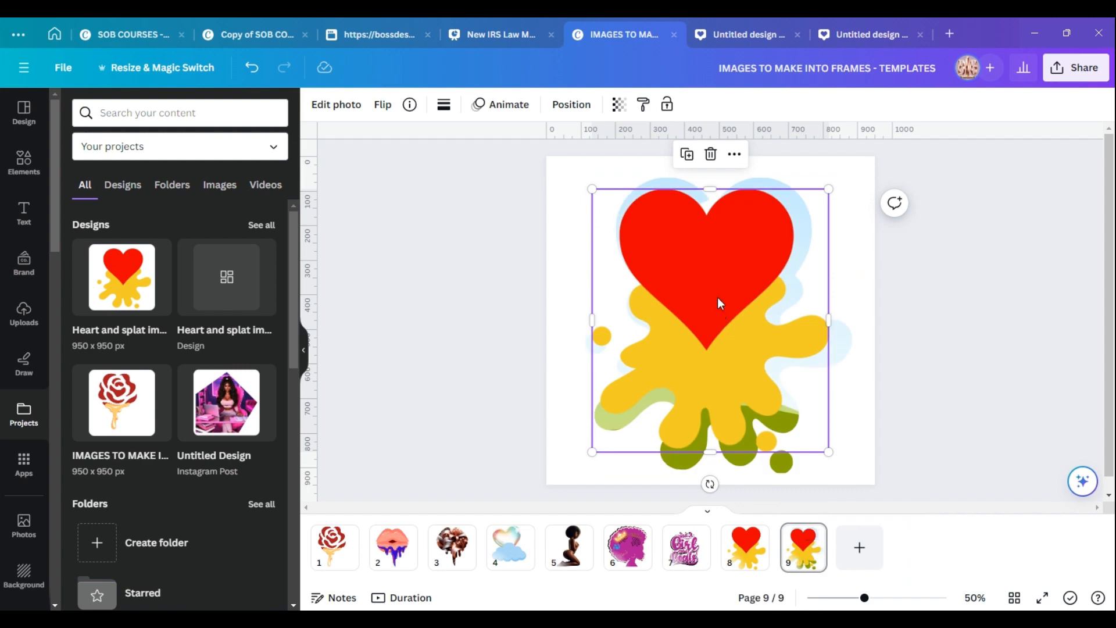
{"action": "left_click_drag", "start_coordinate": [720, 303], "coordinate": [726, 329]}
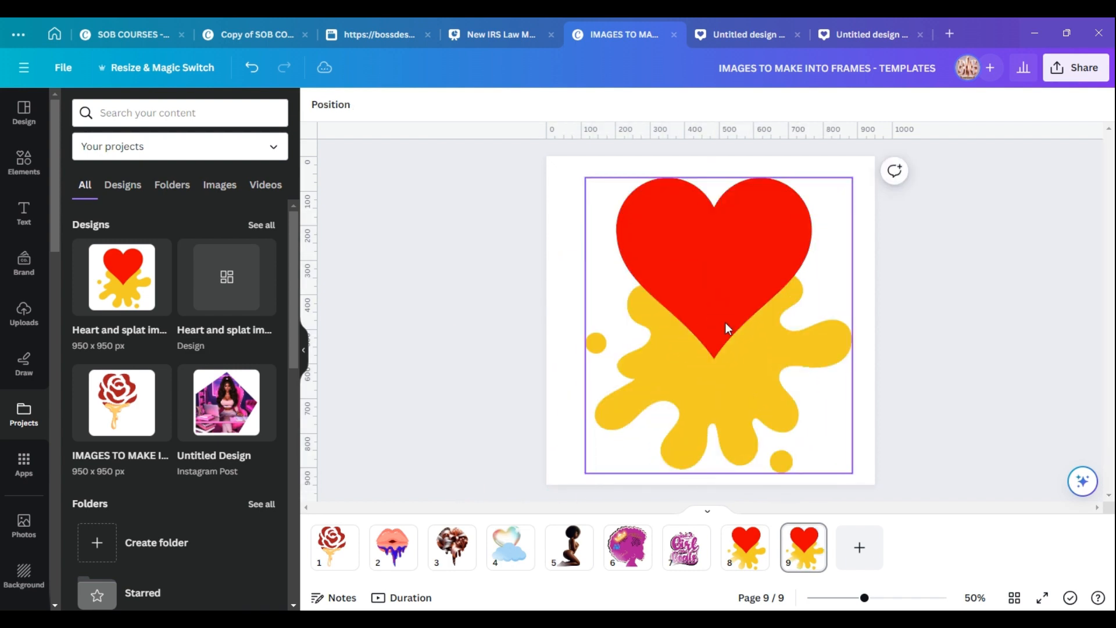
Set page 9's background color to black.
{"action": "left_click", "coordinate": [567, 172]}
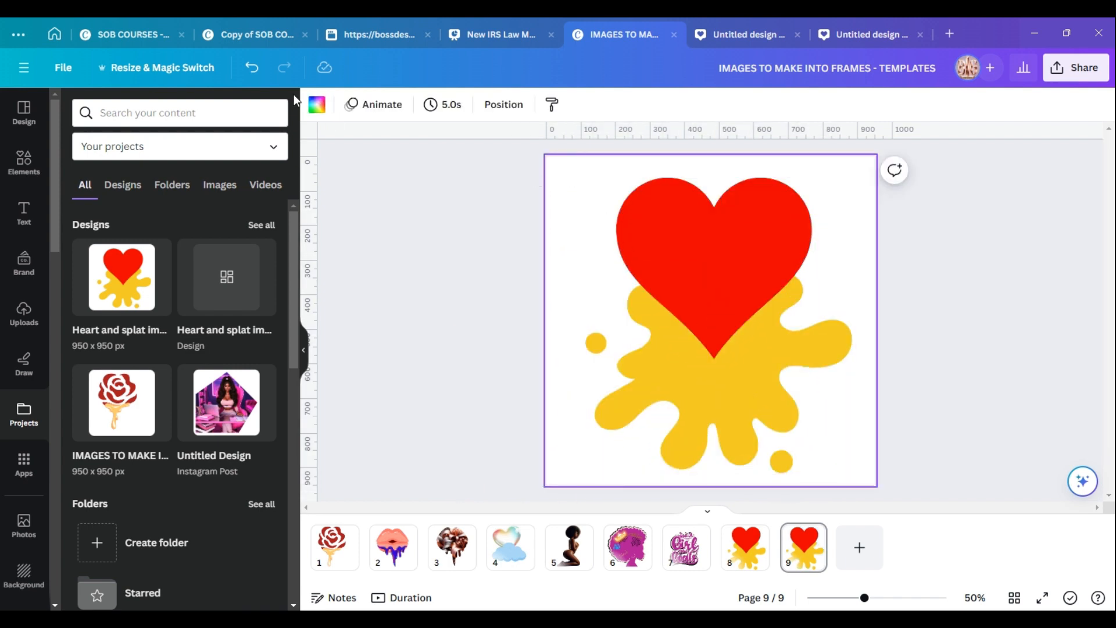
{"action": "left_click", "coordinate": [317, 104]}
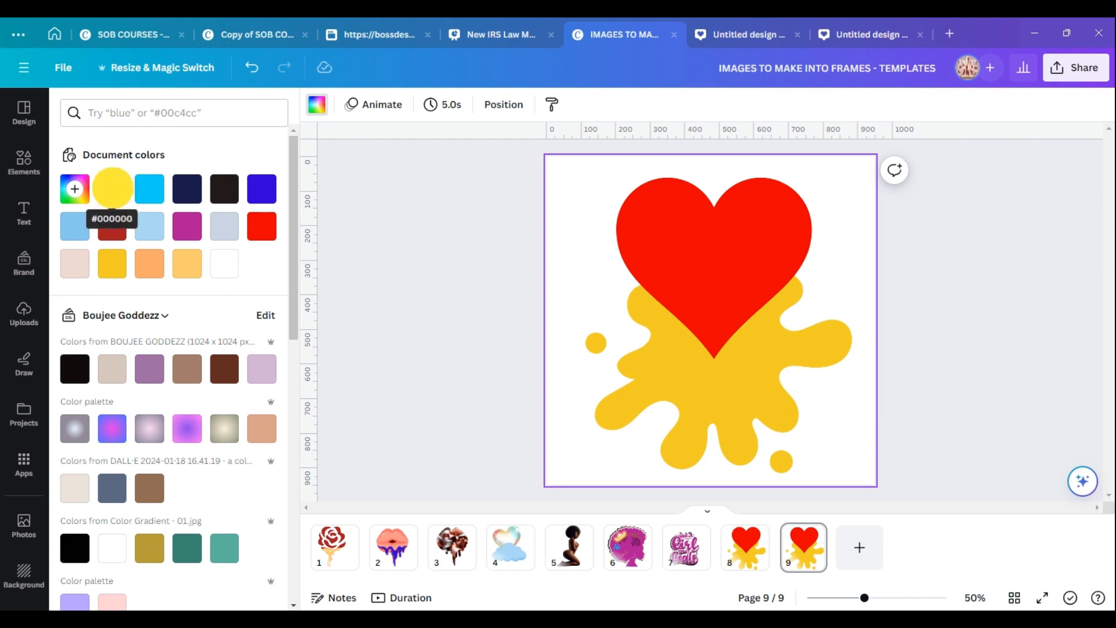
{"action": "left_click", "coordinate": [112, 187]}
Detach the heart-and-splat image from its frame, leaving the empty frame shape on the page.
{"action": "right_click", "coordinate": [694, 269]}
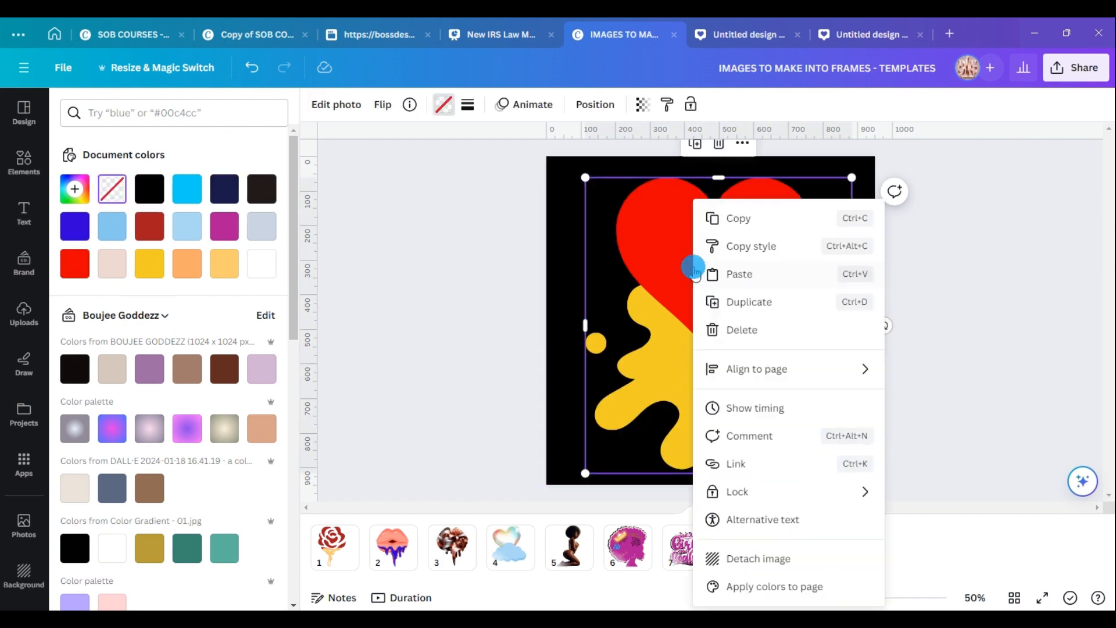
{"action": "left_click", "coordinate": [746, 558]}
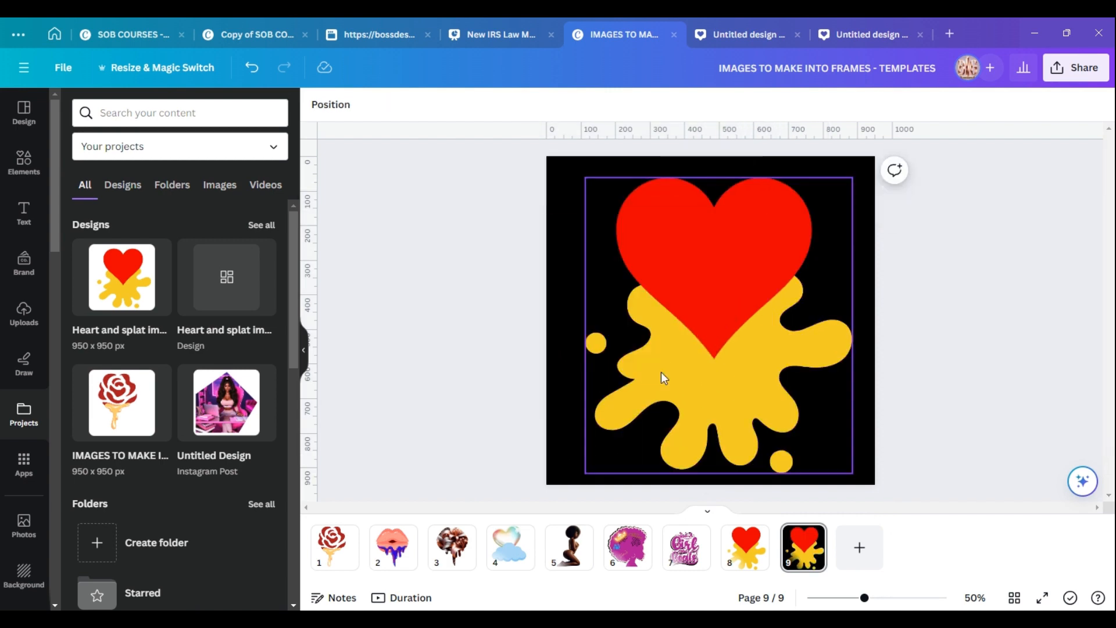
{"action": "right_click", "coordinate": [682, 329]}
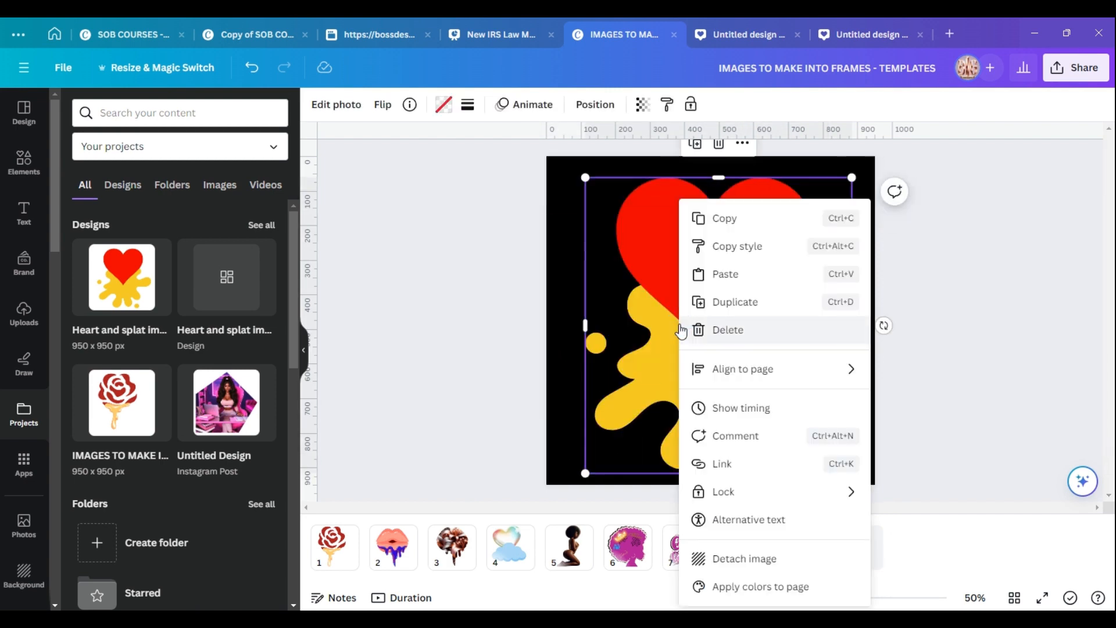
{"action": "left_click", "coordinate": [747, 558]}
{"action": "left_click", "coordinate": [710, 154]}
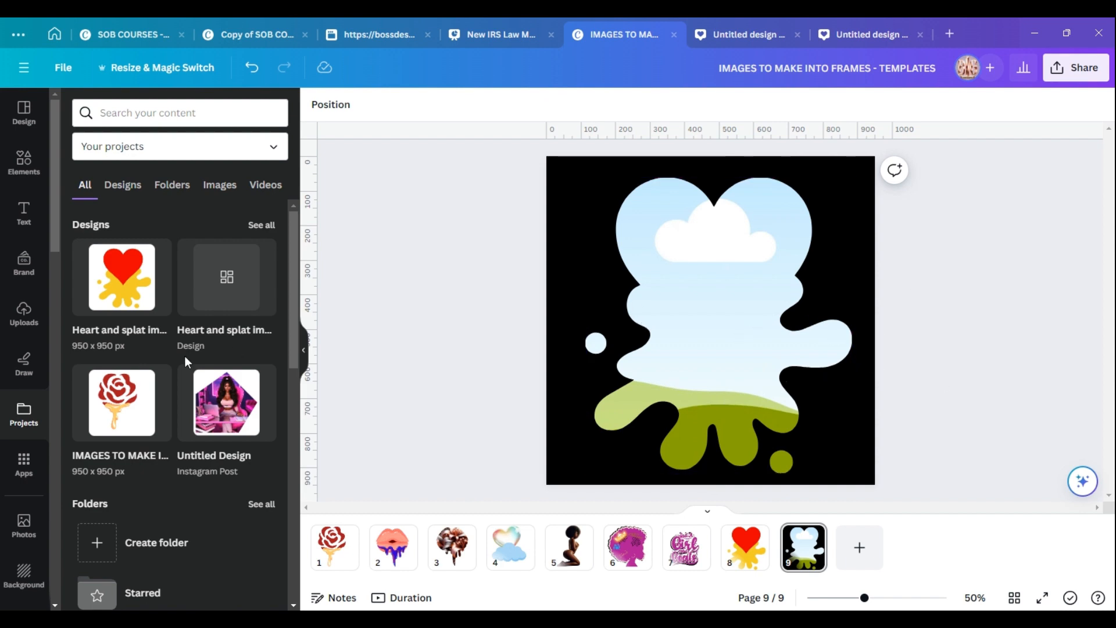
Drag the rainbow-haired woman image from the uploads into the heart-and-splat frame.
{"action": "left_click", "coordinate": [23, 315]}
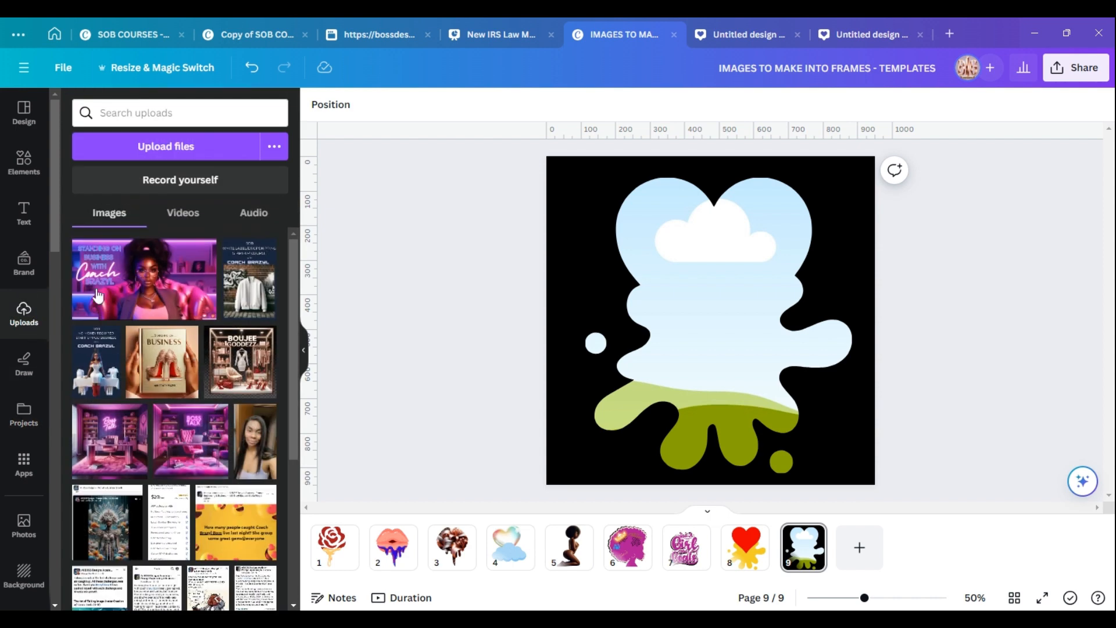
{"action": "left_click_drag", "start_coordinate": [290, 277], "coordinate": [295, 467]}
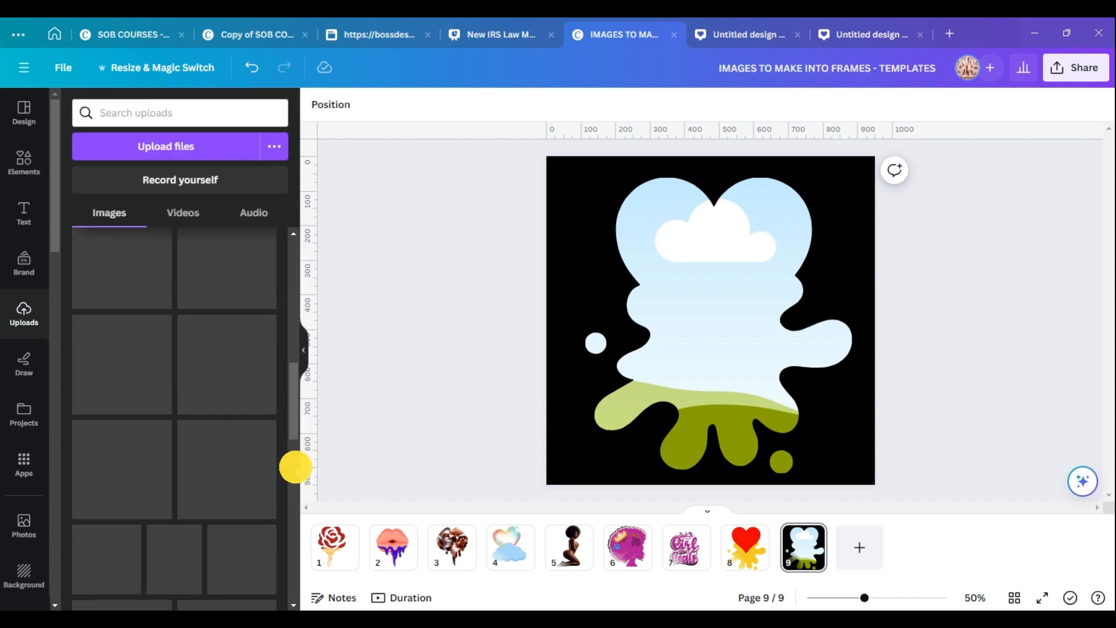
{"action": "left_click_drag", "start_coordinate": [291, 394], "coordinate": [294, 605]}
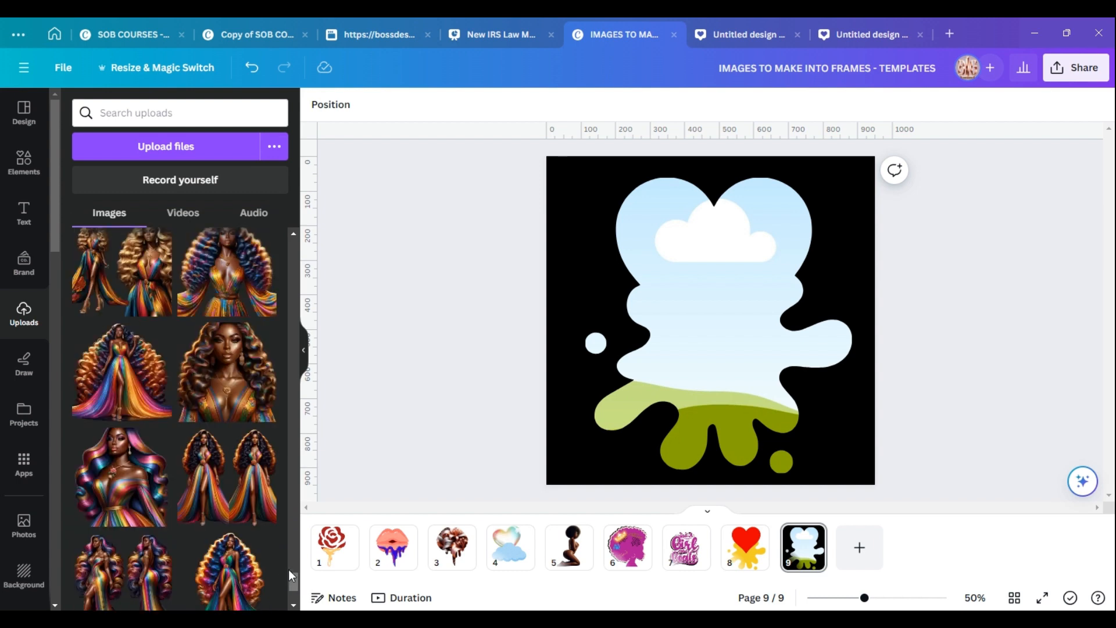
{"action": "left_click_drag", "start_coordinate": [226, 372], "coordinate": [671, 302]}
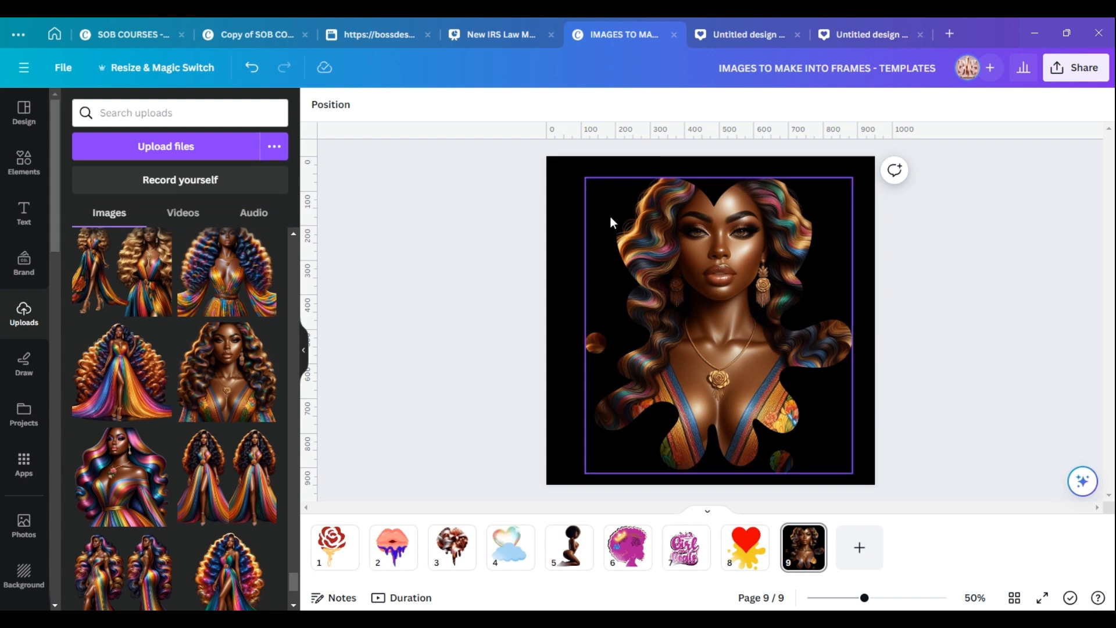
Change page 9's background color to a light bluish grey.
{"action": "left_click", "coordinate": [567, 183]}
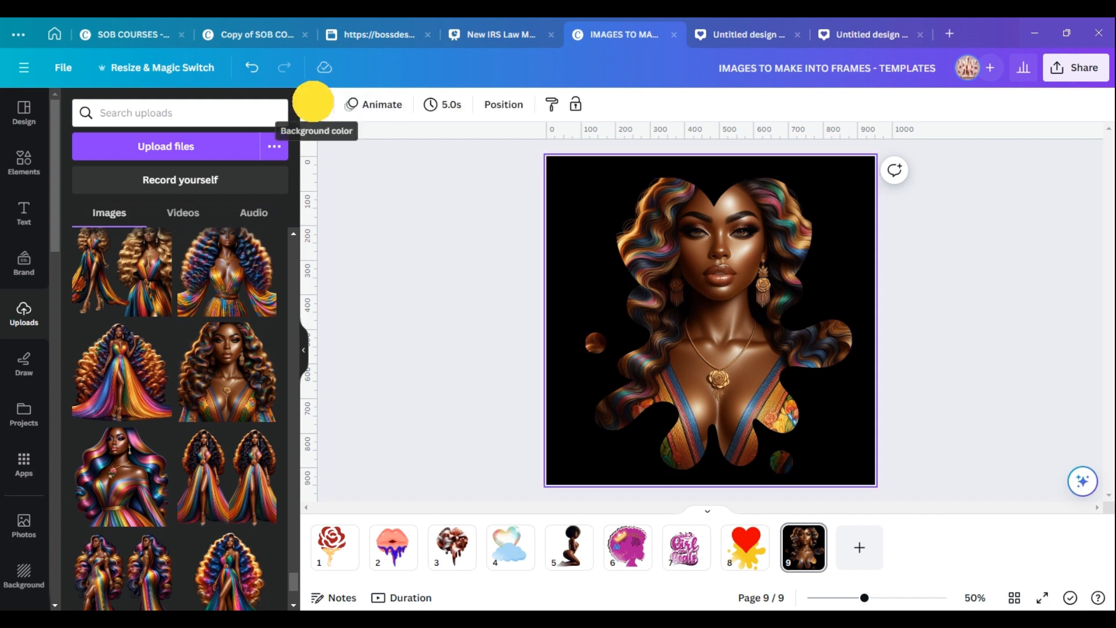
{"action": "left_click", "coordinate": [317, 105]}
{"action": "left_click", "coordinate": [188, 226]}
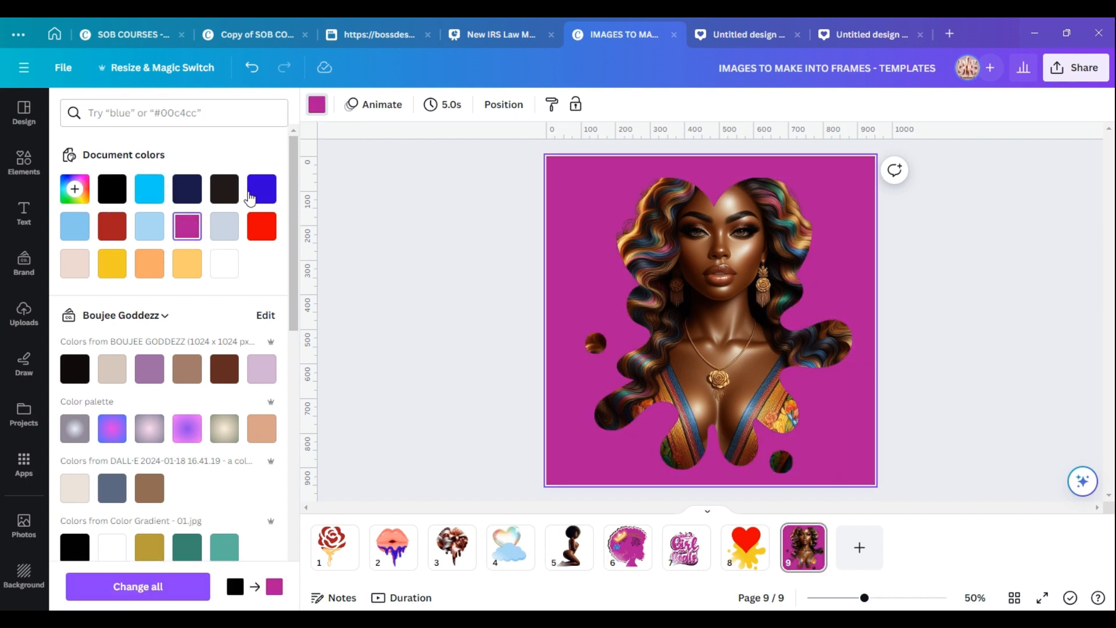
{"action": "left_click", "coordinate": [224, 231]}
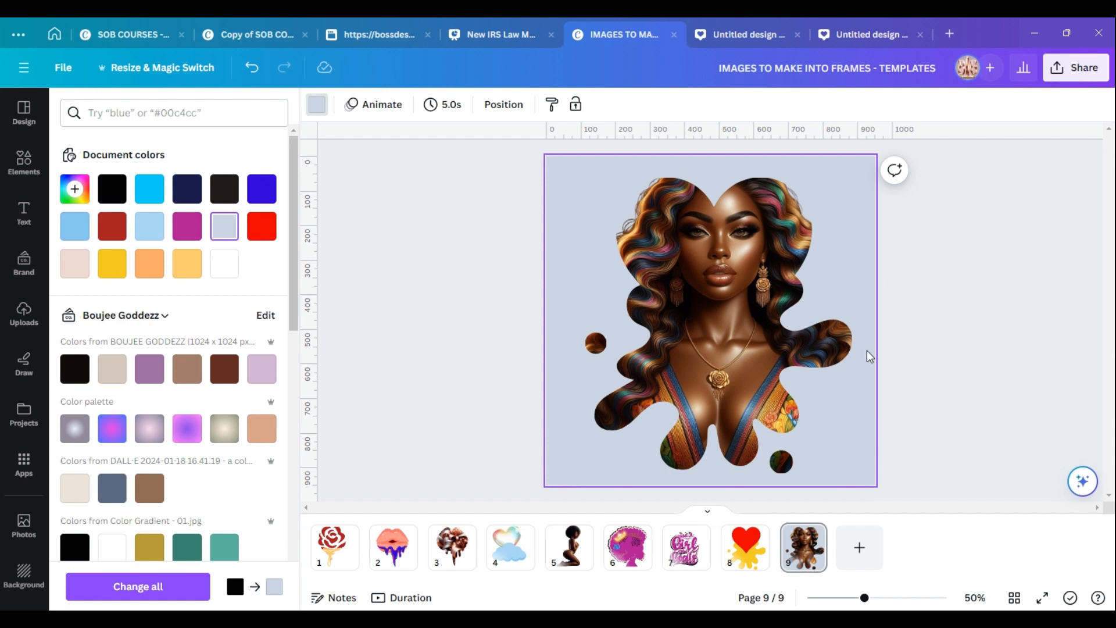
Go to page 5 and move the kneeling woman image slightly downward.
{"action": "left_click", "coordinate": [588, 552]}
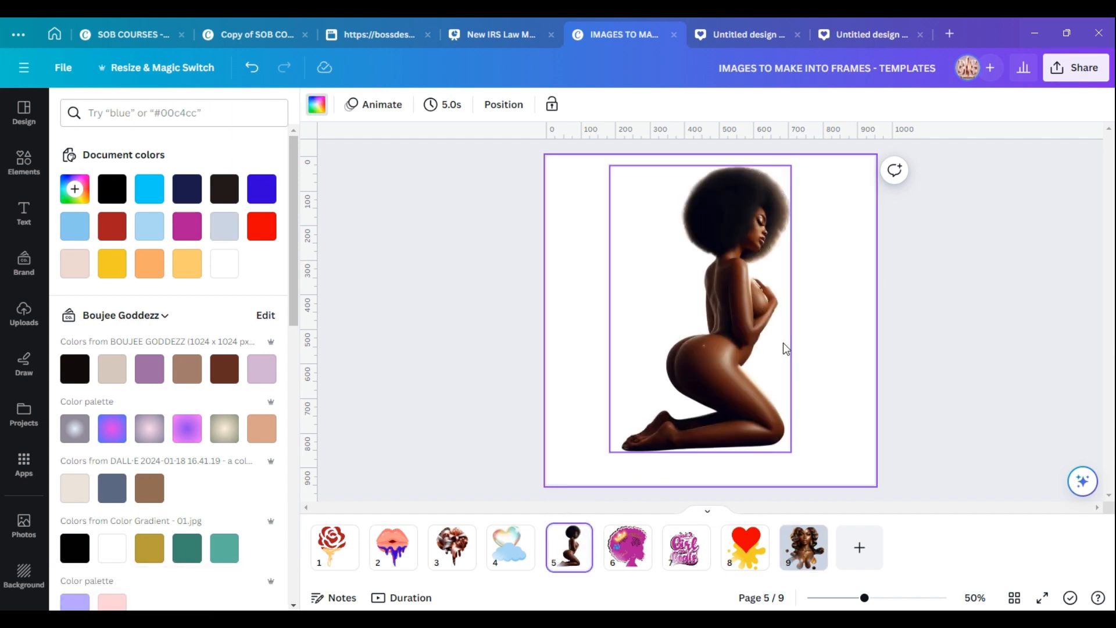
{"action": "left_click_drag", "start_coordinate": [744, 349], "coordinate": [745, 366]}
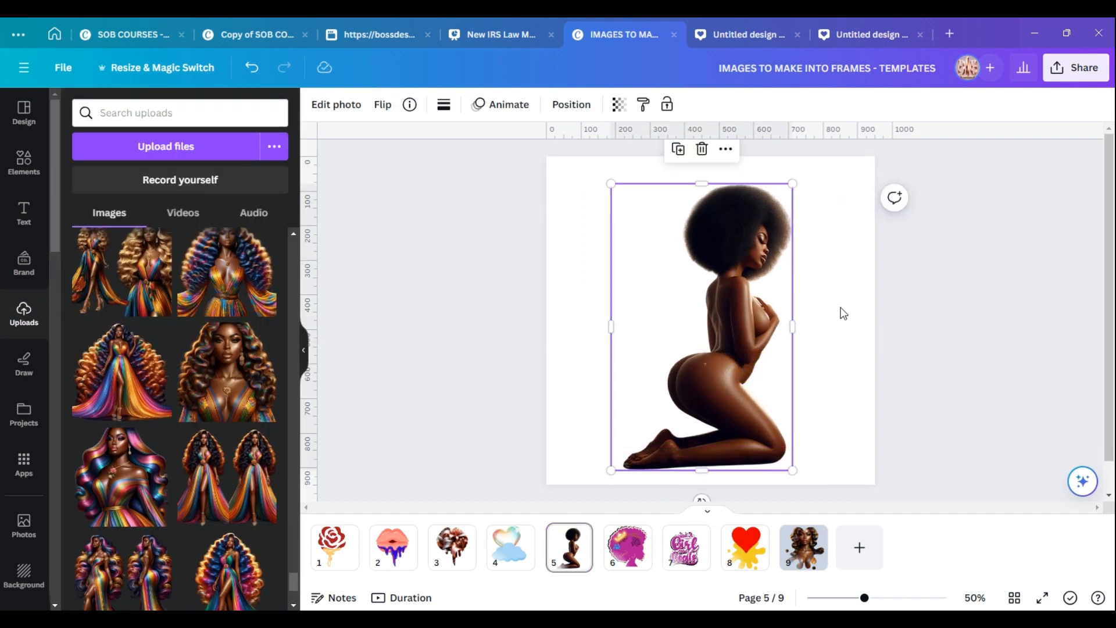
{"action": "left_click", "coordinate": [829, 337]}
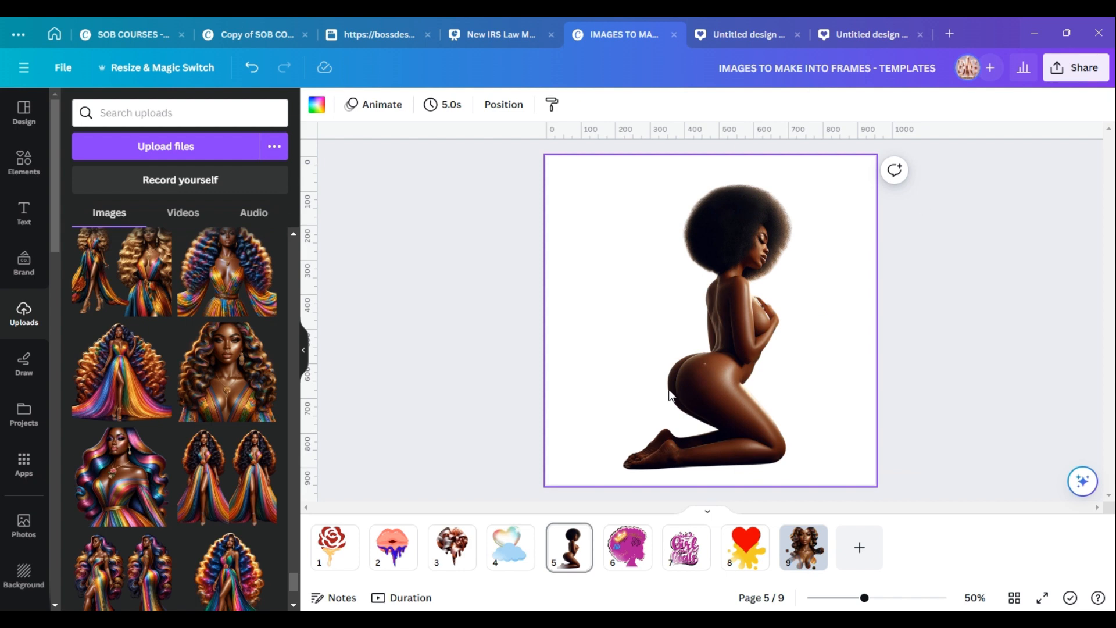
Download page 5 only as a 950 × 950 px PNG with transparent background.
{"action": "left_click", "coordinate": [1074, 78]}
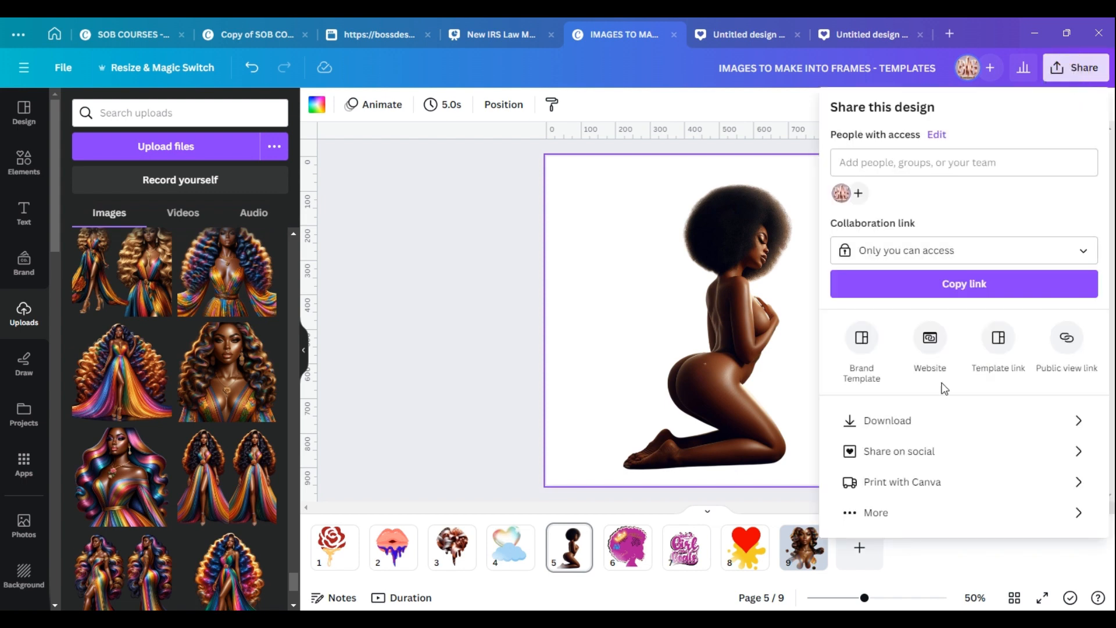
{"action": "left_click", "coordinate": [911, 423]}
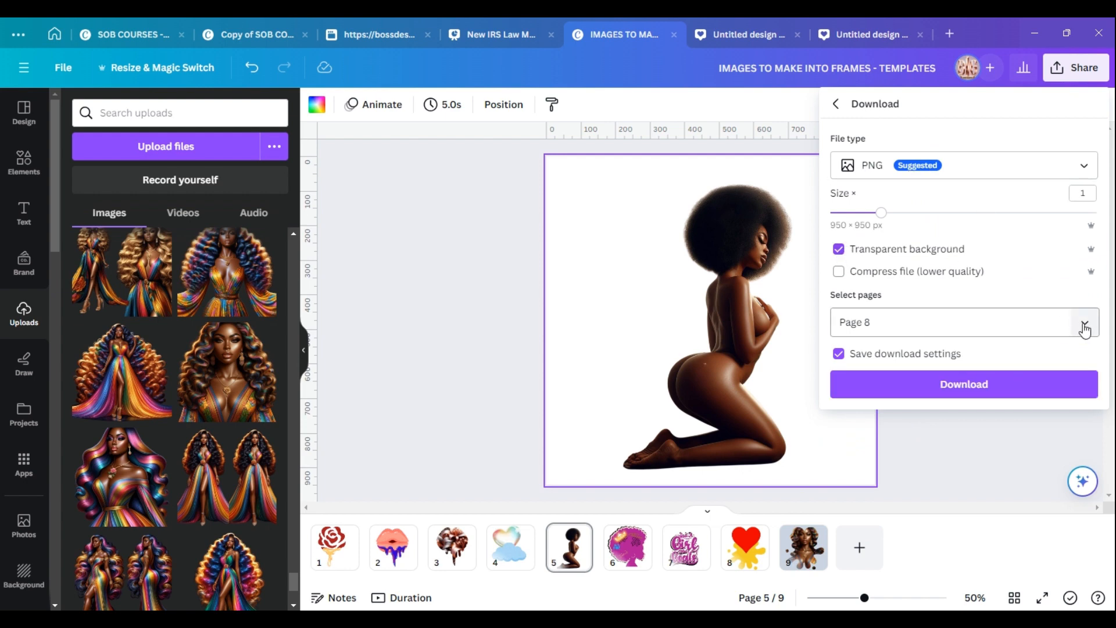
{"action": "left_click", "coordinate": [1084, 327]}
{"action": "left_click", "coordinate": [1074, 362]}
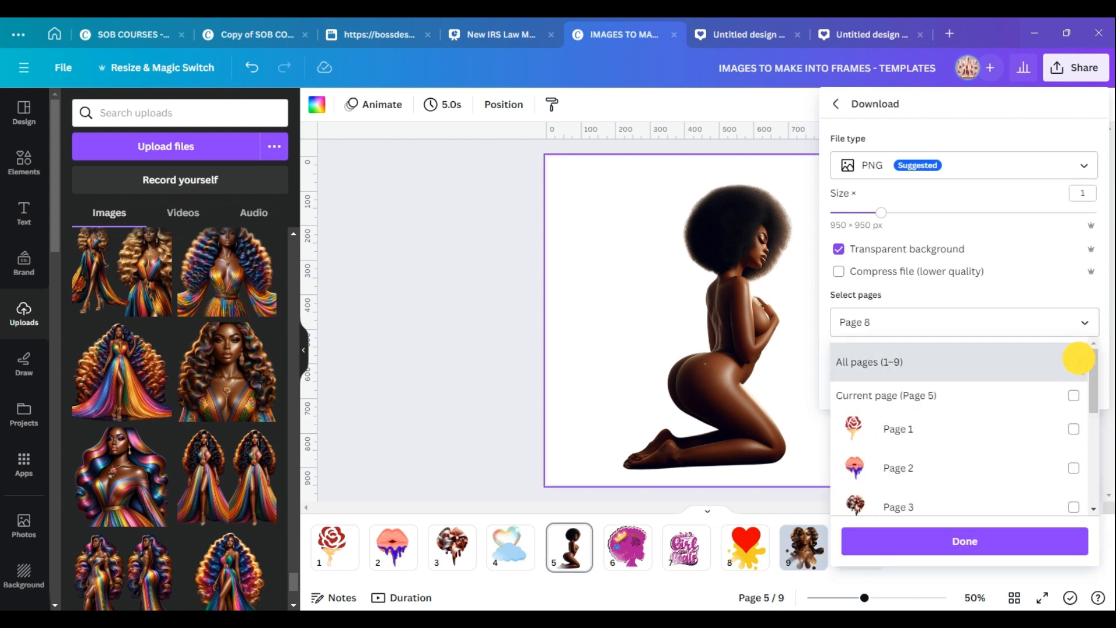
{"action": "left_click", "coordinate": [1074, 363]}
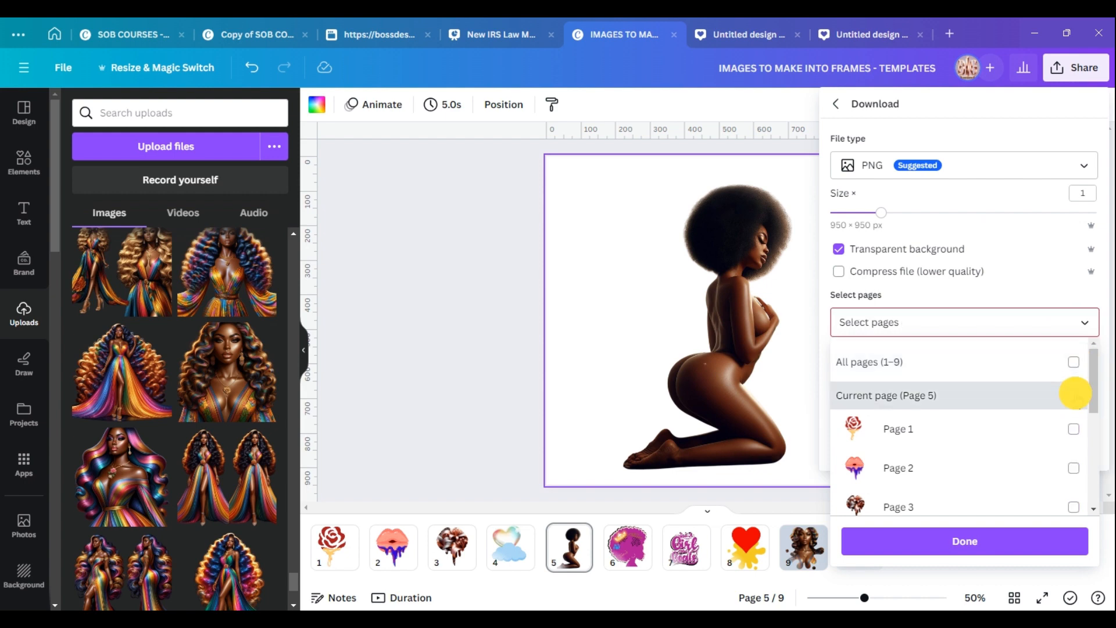
{"action": "left_click", "coordinate": [1074, 396]}
{"action": "left_click", "coordinate": [1011, 539]}
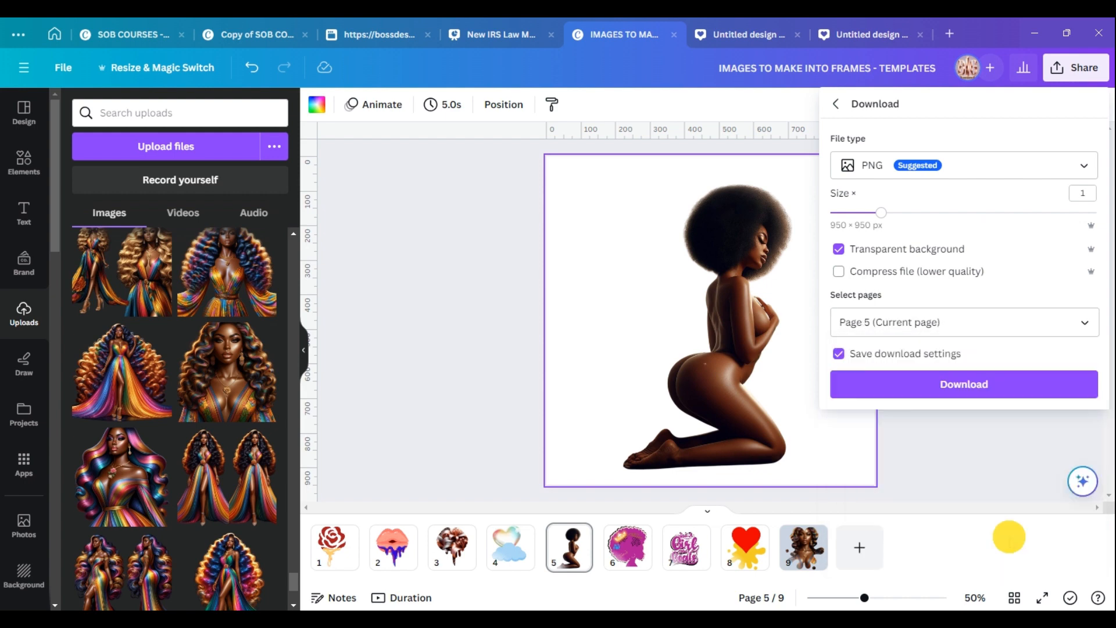
{"action": "left_click", "coordinate": [985, 385]}
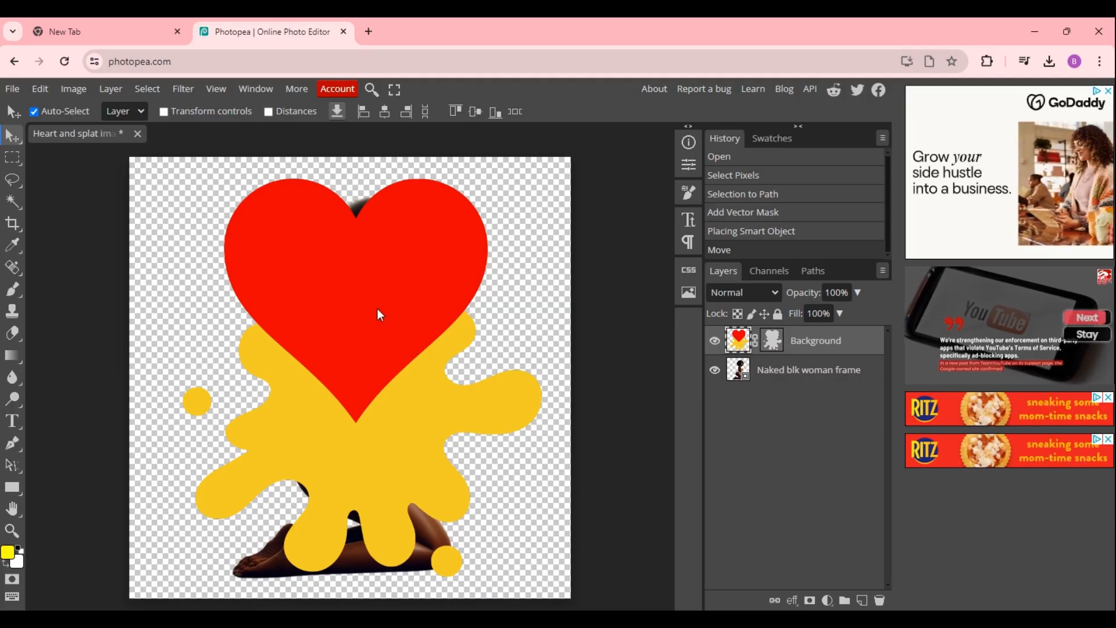
In Photopea, nudge the heart-and-splat layer slightly and open the 'Naked blk woman frame tester' file from Downloads.
{"action": "left_click_drag", "start_coordinate": [377, 308], "coordinate": [383, 319]}
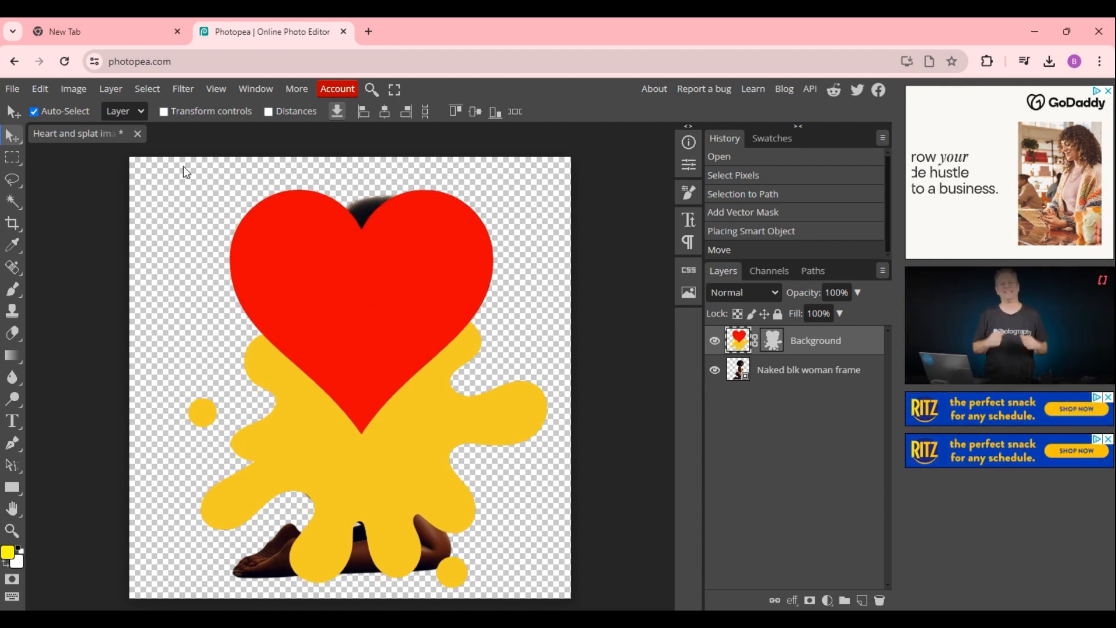
{"action": "left_click", "coordinate": [14, 87]}
{"action": "left_click", "coordinate": [32, 132]}
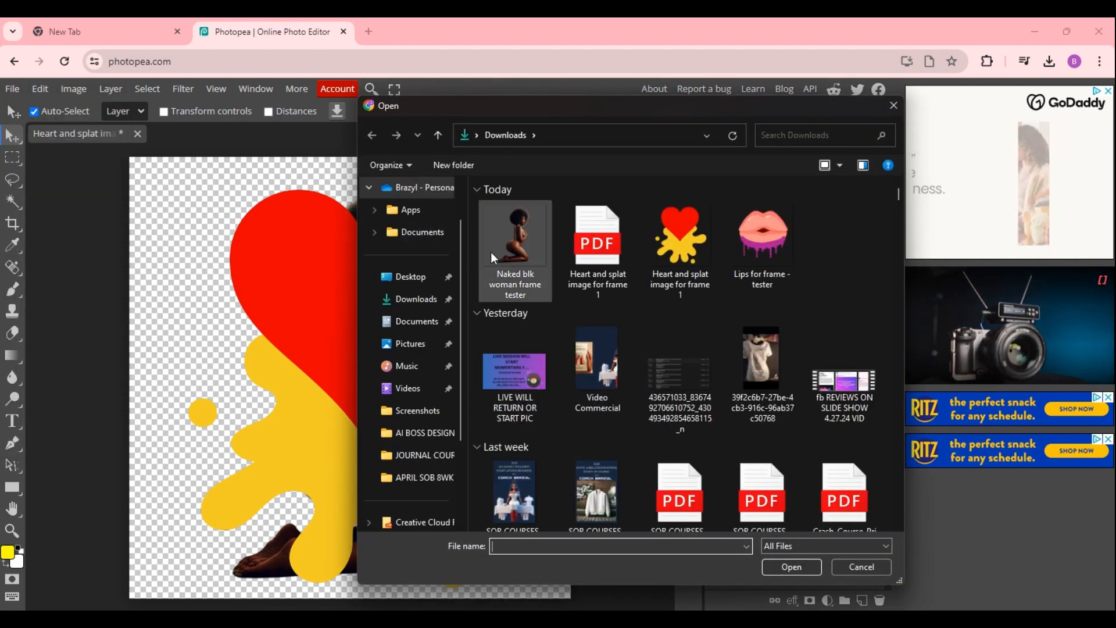
{"action": "left_click", "coordinate": [501, 249]}
{"action": "left_click", "coordinate": [790, 567]}
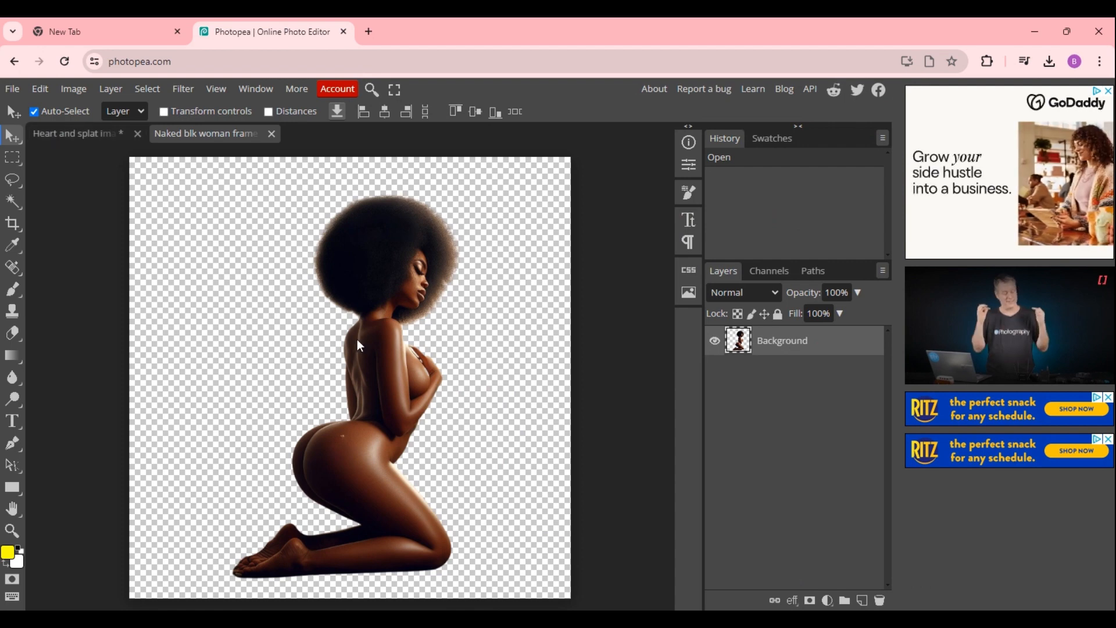
Shift the heart-and-splat layer slightly left, then return to the woman image document.
{"action": "left_click", "coordinate": [56, 134]}
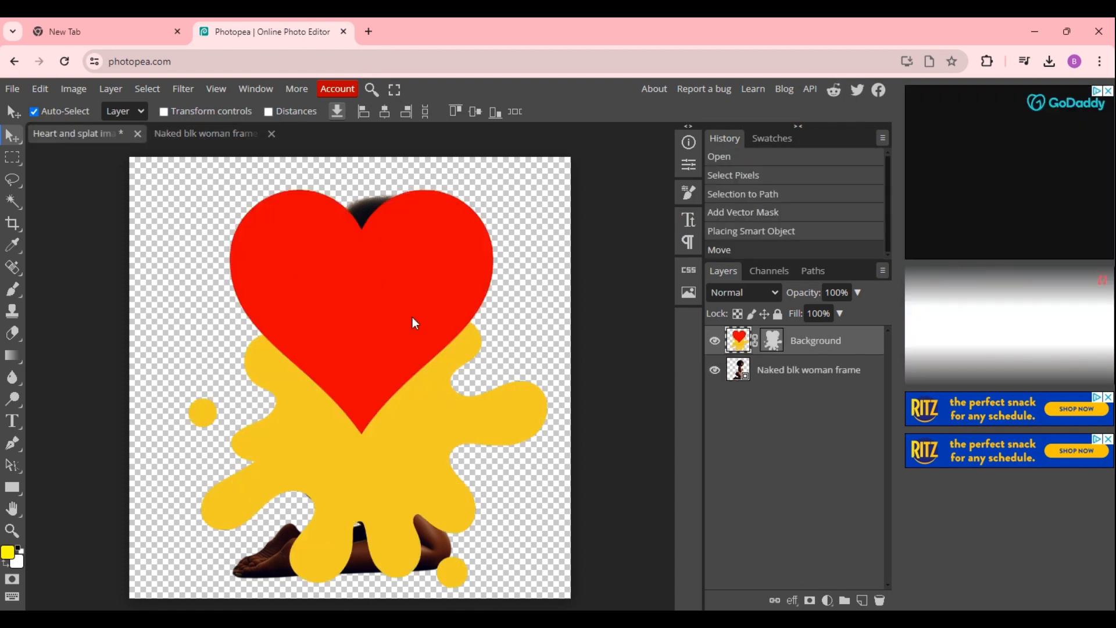
{"action": "mouse_move", "coordinate": [411, 318]}
{"action": "left_mouse_down"}
{"action": "mouse_move", "coordinate": [227, 382]}
{"action": "mouse_move", "coordinate": [162, 385]}
{"action": "mouse_move", "coordinate": [334, 323]}
{"action": "mouse_move", "coordinate": [268, 418]}
{"action": "mouse_move", "coordinate": [421, 320]}
{"action": "mouse_move", "coordinate": [386, 321]}
{"action": "mouse_move", "coordinate": [399, 321]}
{"action": "left_mouse_up"}
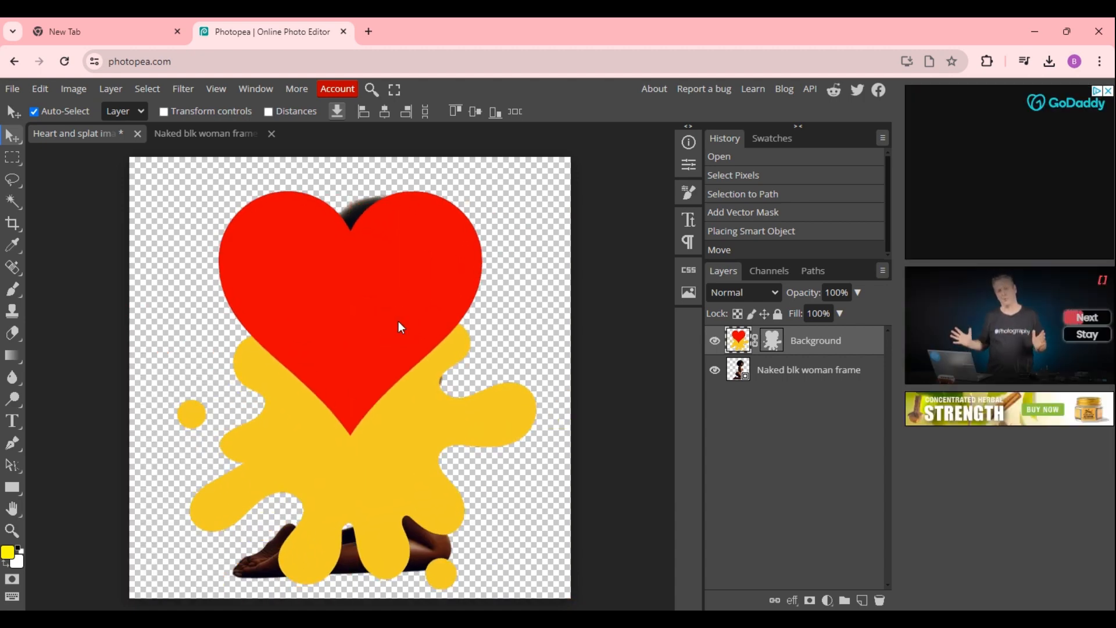
{"action": "left_click", "coordinate": [177, 140]}
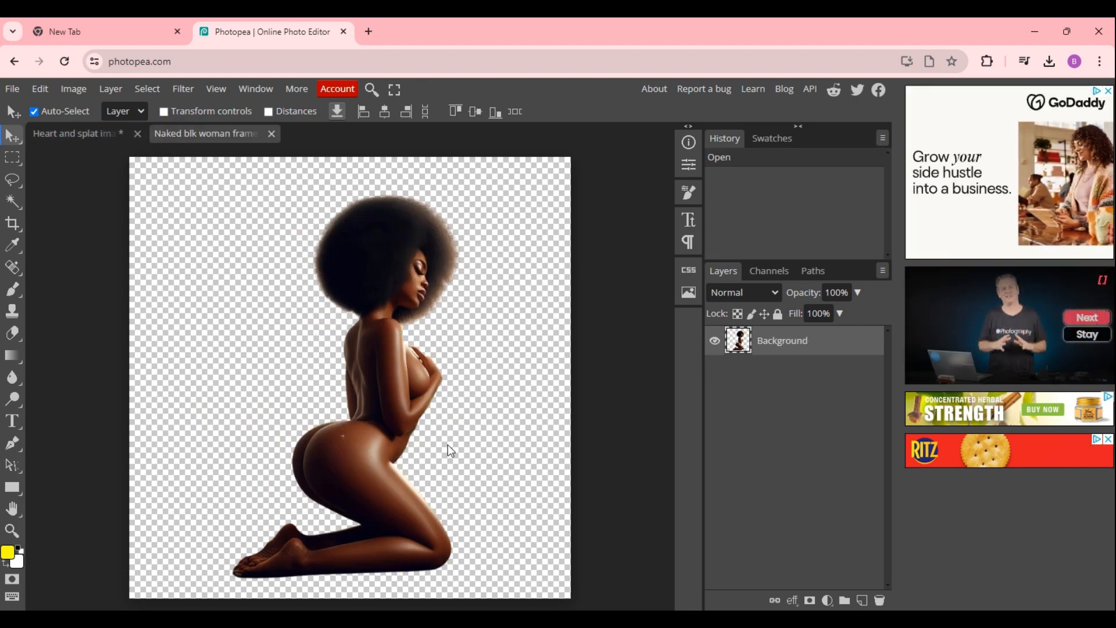
Select the woman layer's pixels and convert the selection into a work path.
{"action": "left_click", "coordinate": [398, 299]}
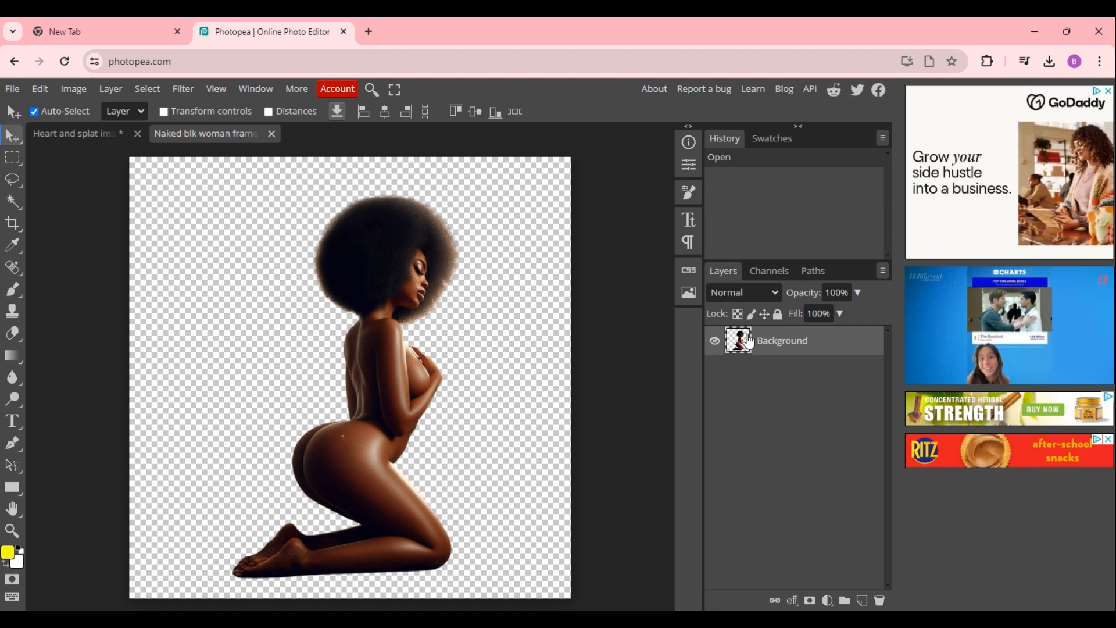
{"action": "left_click", "coordinate": [745, 337], "text": "ctrl"}
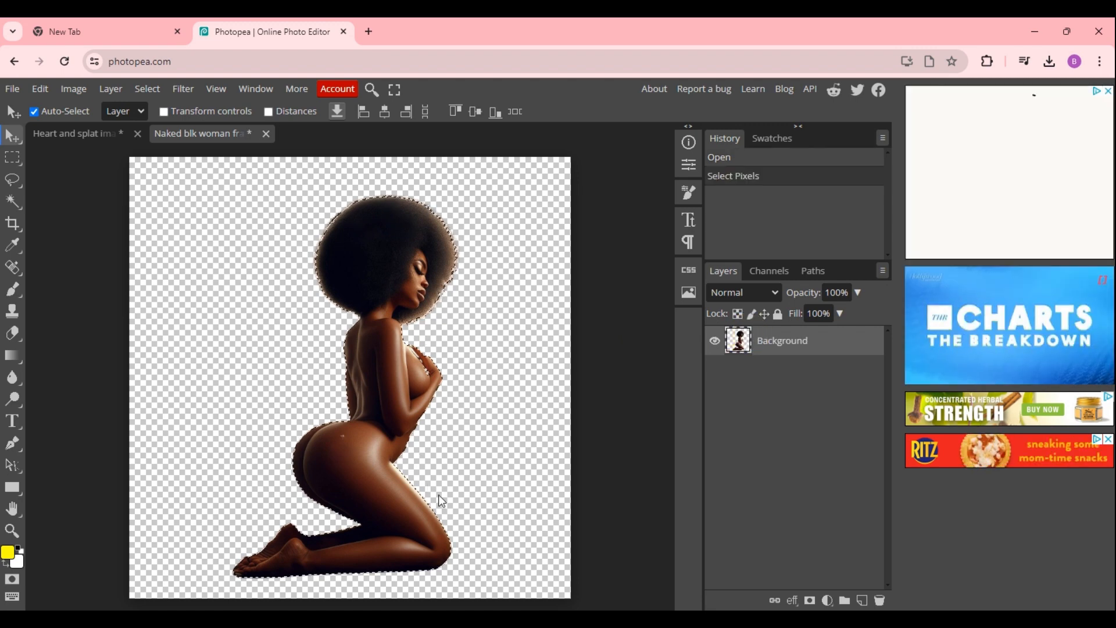
{"action": "left_click", "coordinate": [813, 272]}
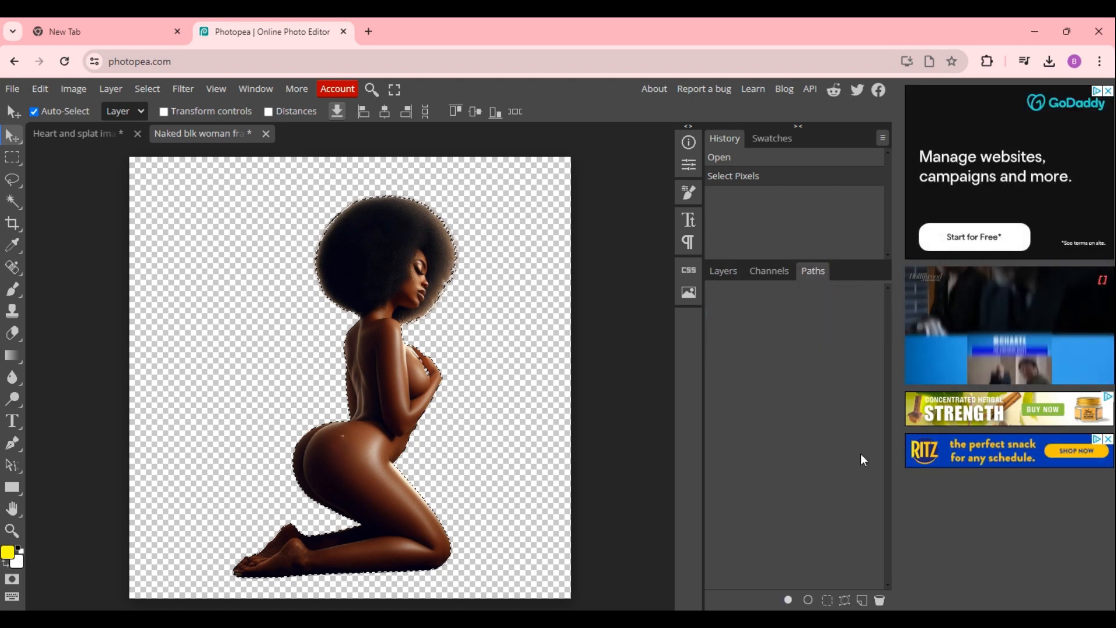
{"action": "left_click", "coordinate": [844, 602]}
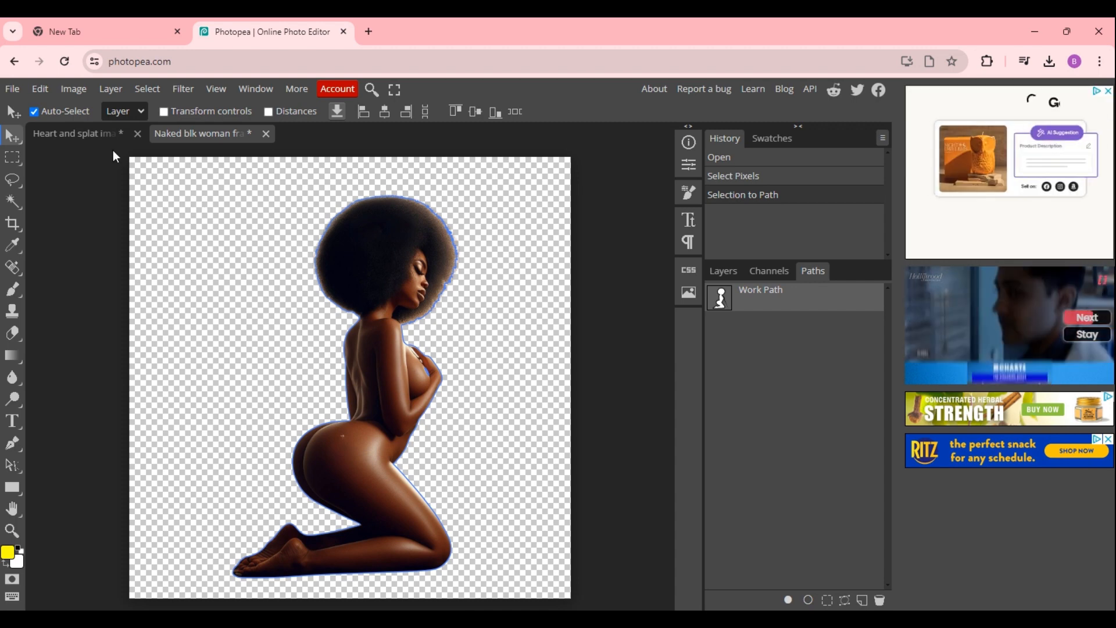
Add a vector mask to the woman layer from the current path.
{"action": "left_click", "coordinate": [114, 88]}
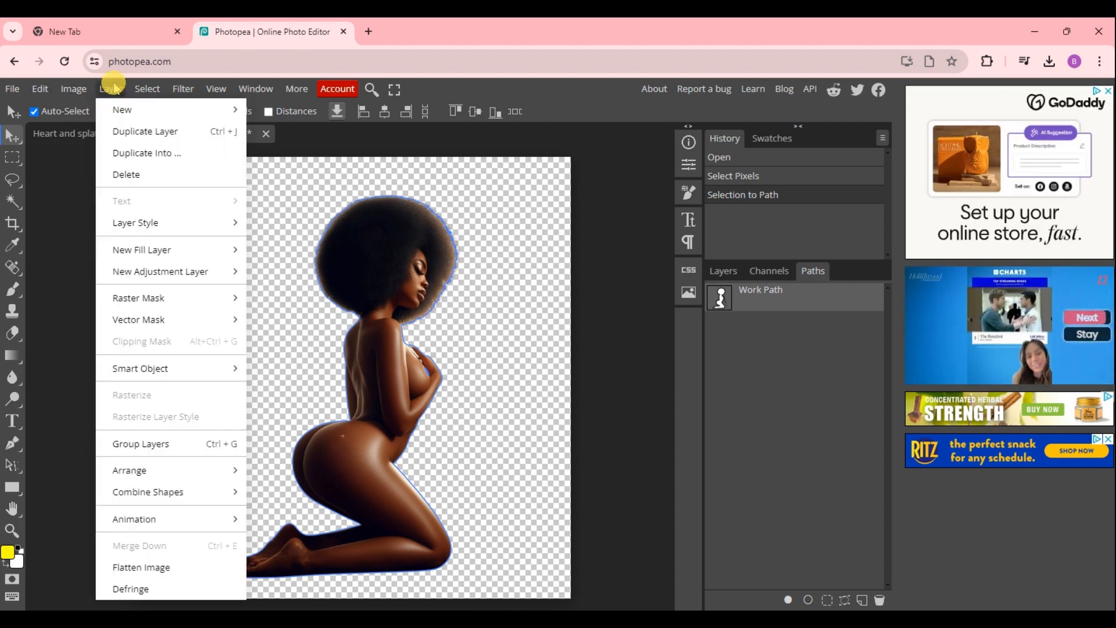
{"action": "mouse_move", "coordinate": [148, 317]}
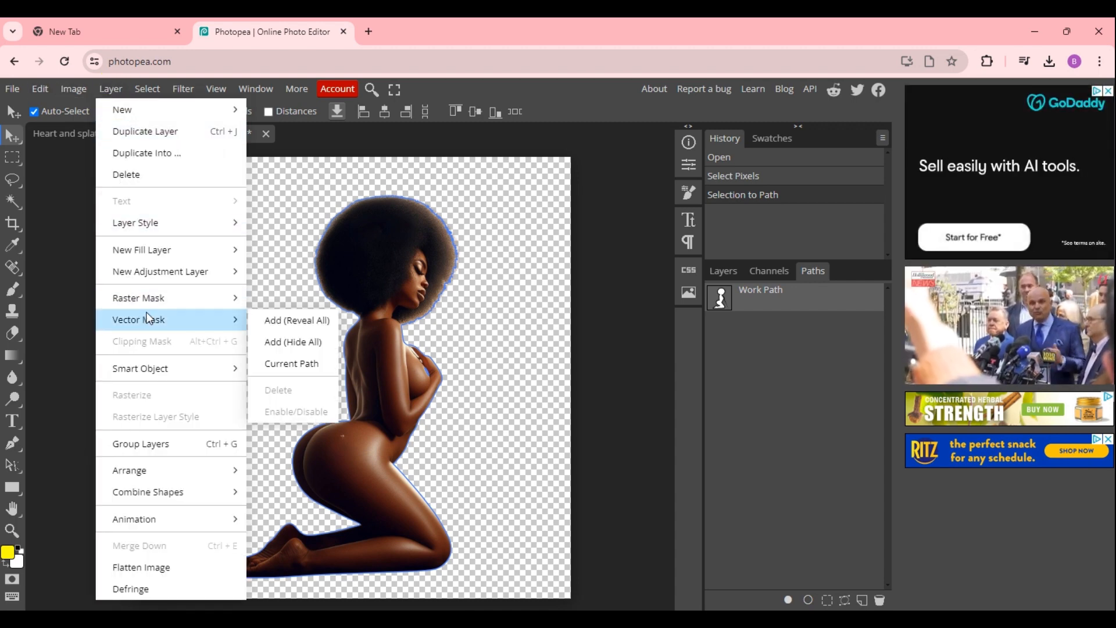
{"action": "left_click", "coordinate": [293, 367]}
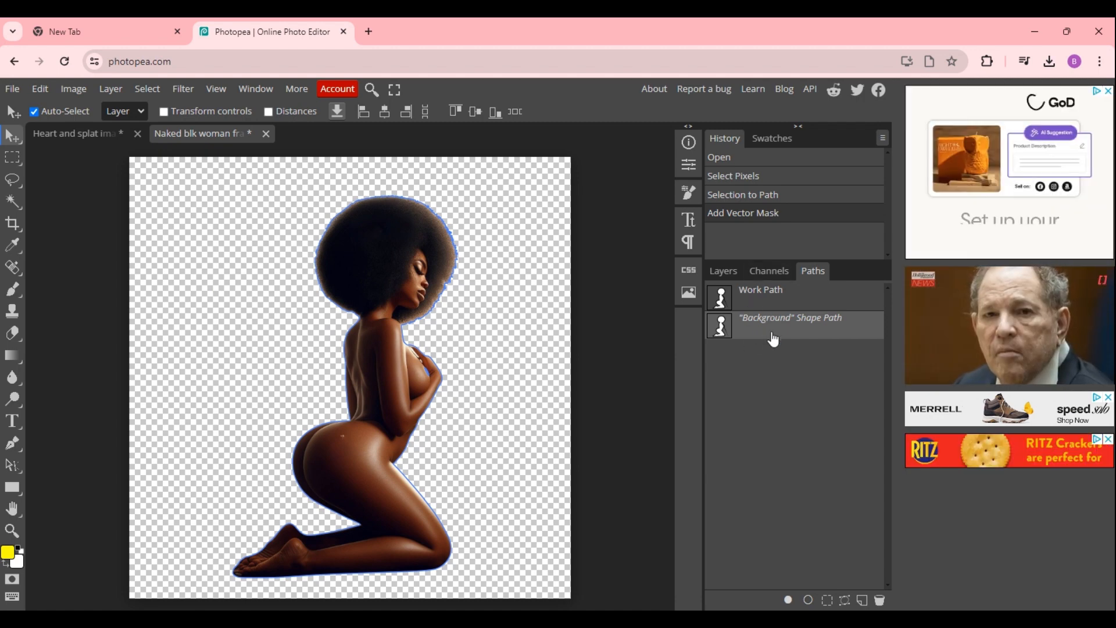
Export the masked woman document as a PDF with default settings.
{"action": "left_click", "coordinate": [723, 274]}
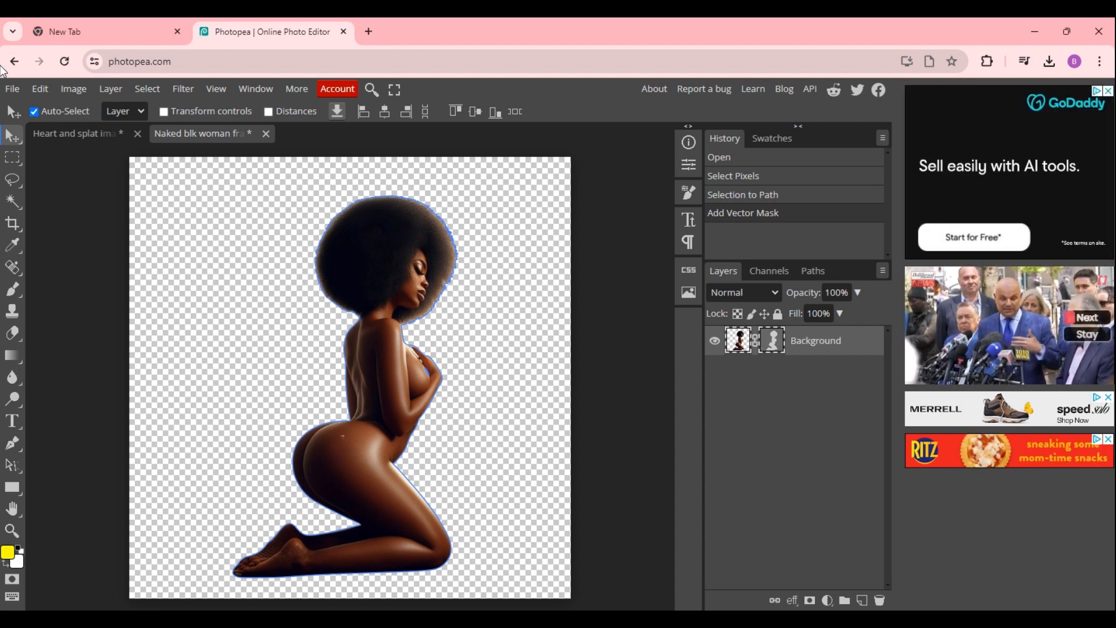
{"action": "left_click", "coordinate": [12, 90]}
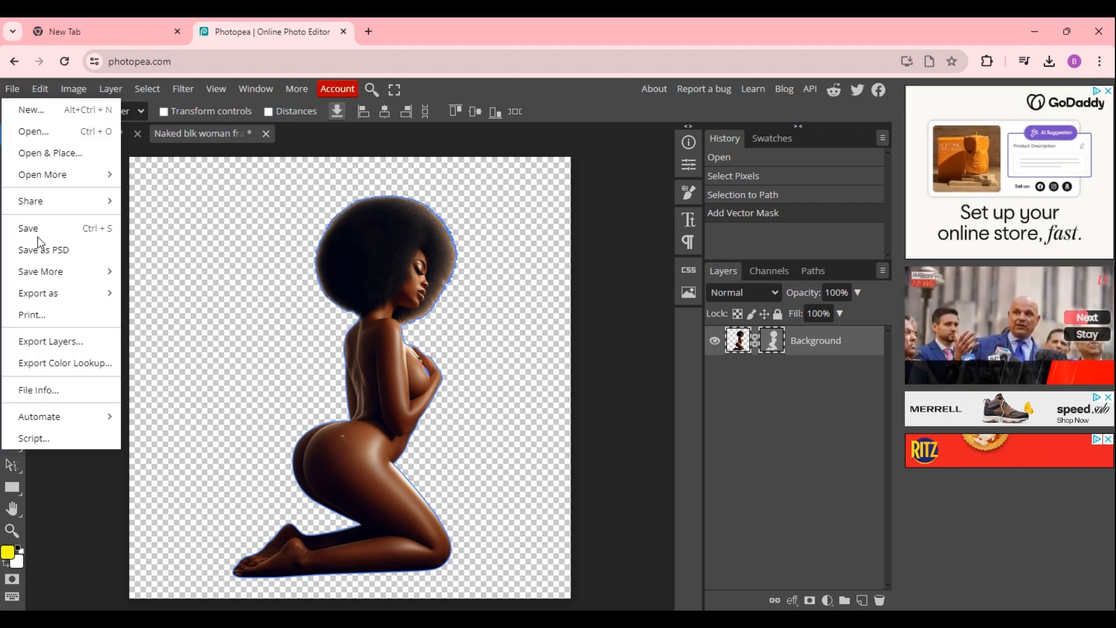
{"action": "mouse_move", "coordinate": [45, 297]}
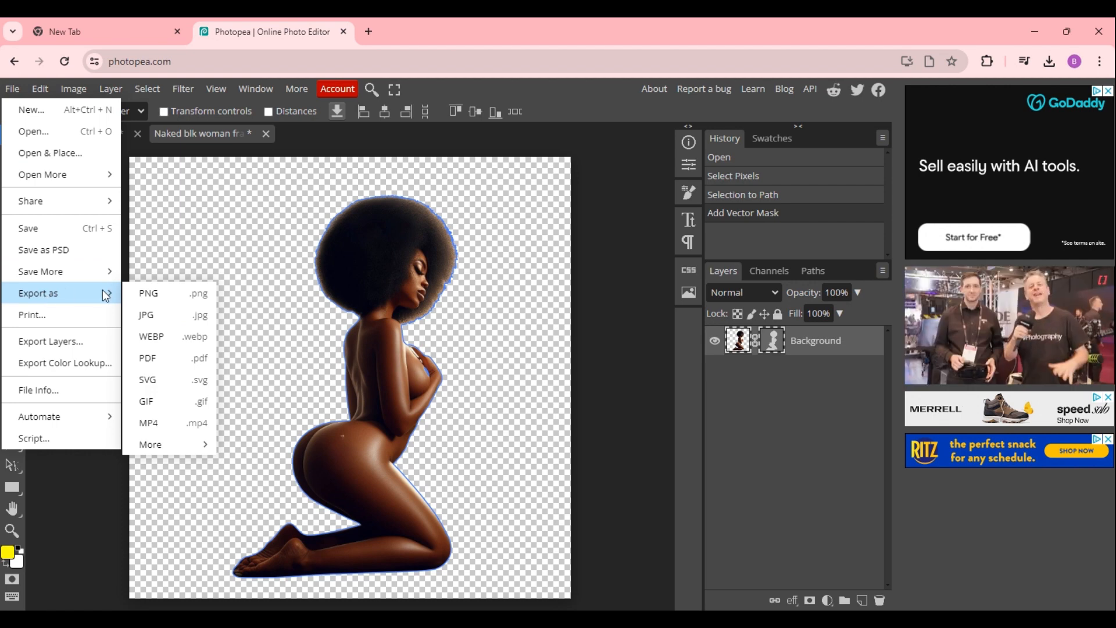
{"action": "left_click", "coordinate": [159, 357]}
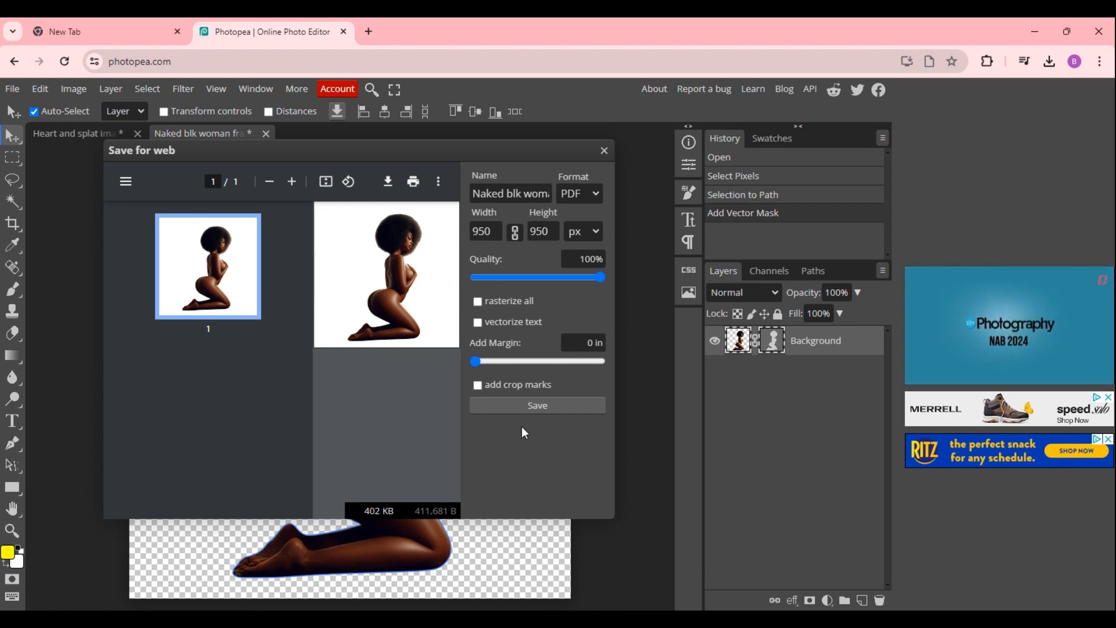
{"action": "left_click", "coordinate": [517, 405]}
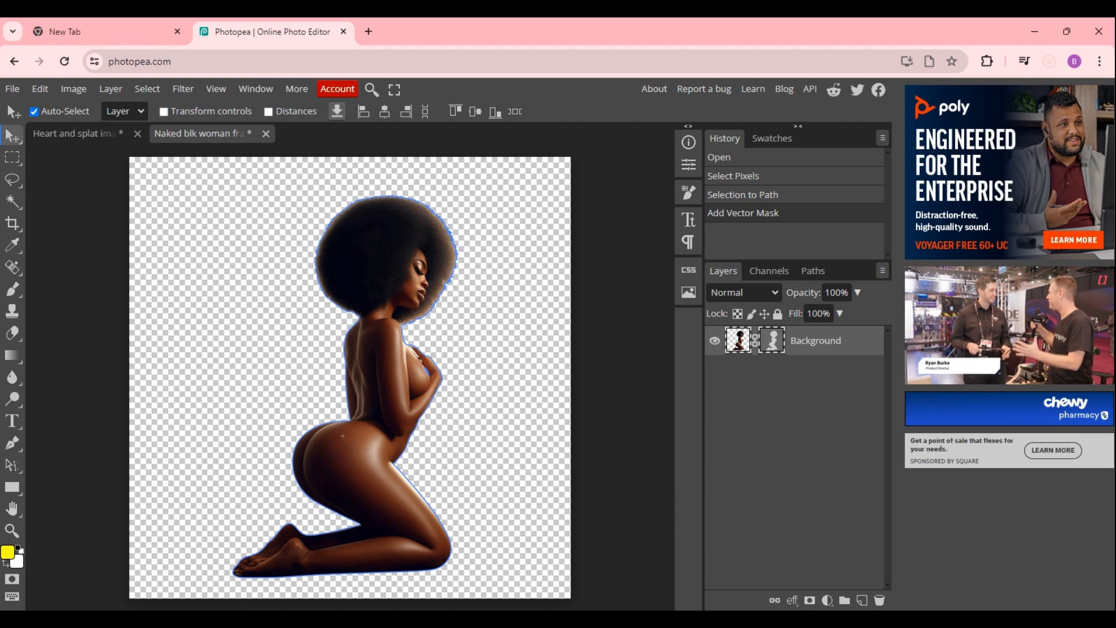
Switch to Canva, dismiss the download notice, and add a new blank page 10 to the design.
{"action": "key", "text": "alt+Tab"}
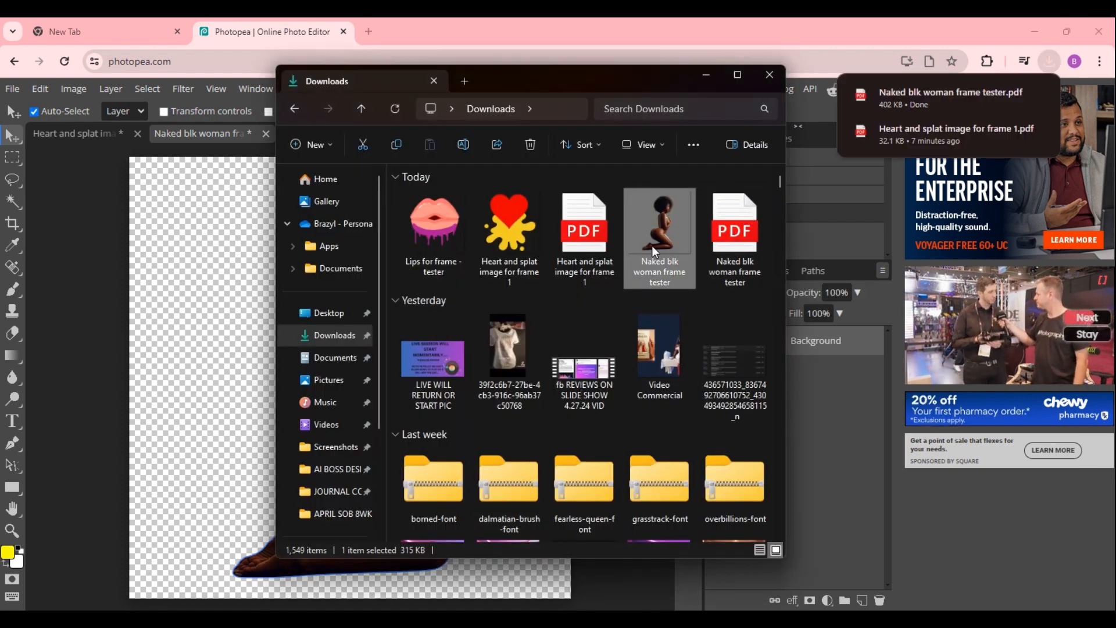
{"action": "left_click", "coordinate": [705, 74]}
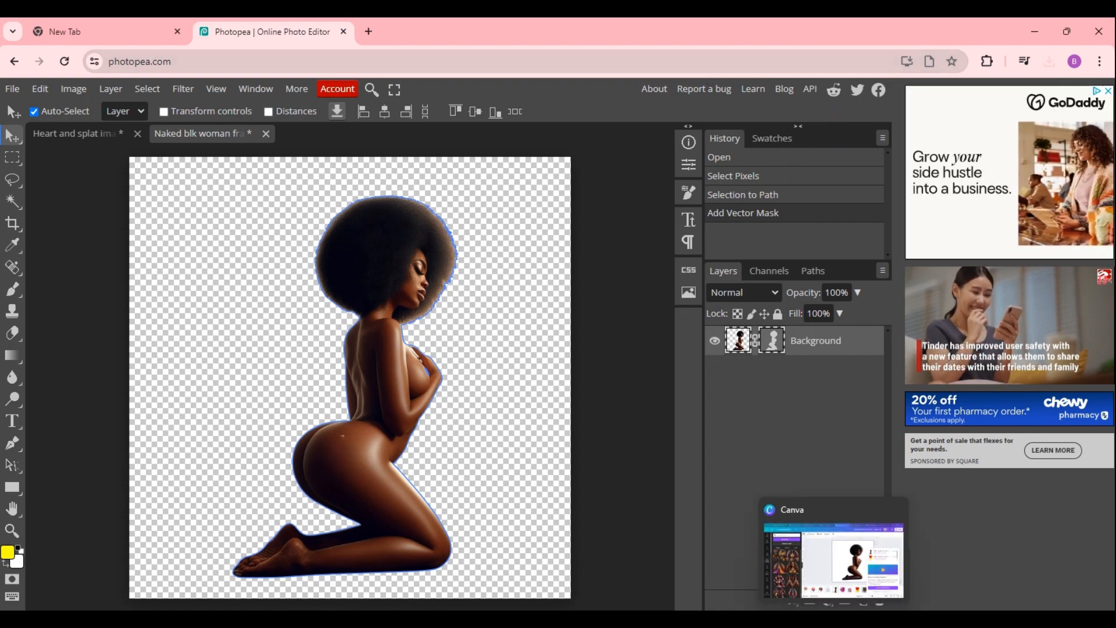
{"action": "left_click", "coordinate": [832, 620]}
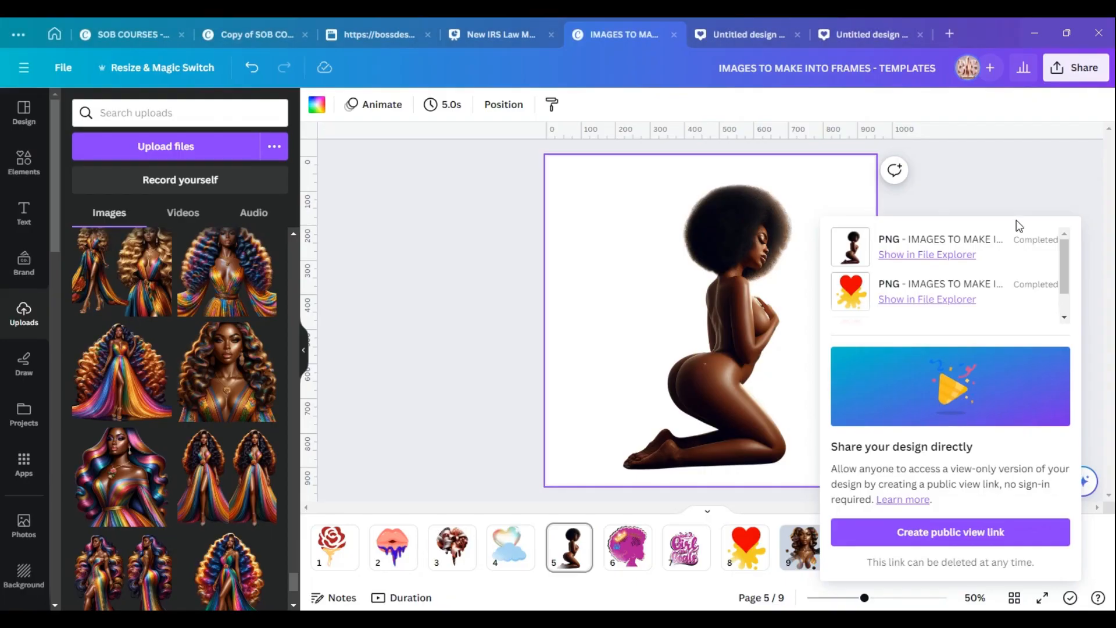
{"action": "left_click", "coordinate": [981, 182]}
{"action": "left_click", "coordinate": [861, 550]}
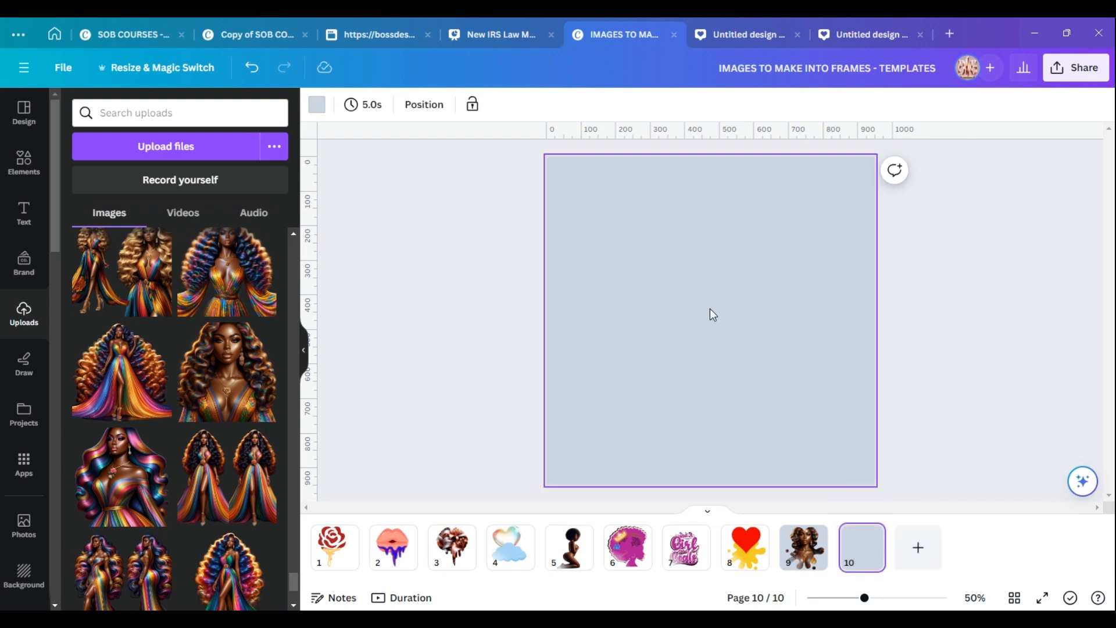
Import the 'Naked blk woman frame tester' PDF from Downloads into Canva and place it on page 10.
{"action": "left_click", "coordinate": [546, 618]}
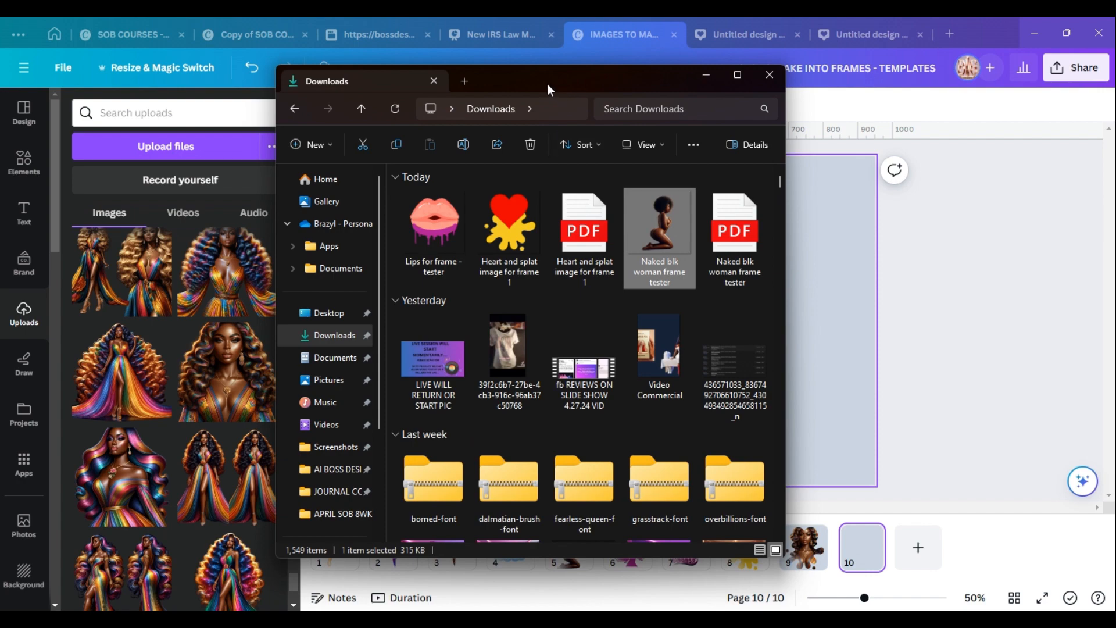
{"action": "left_click_drag", "start_coordinate": [546, 84], "coordinate": [276, 124]}
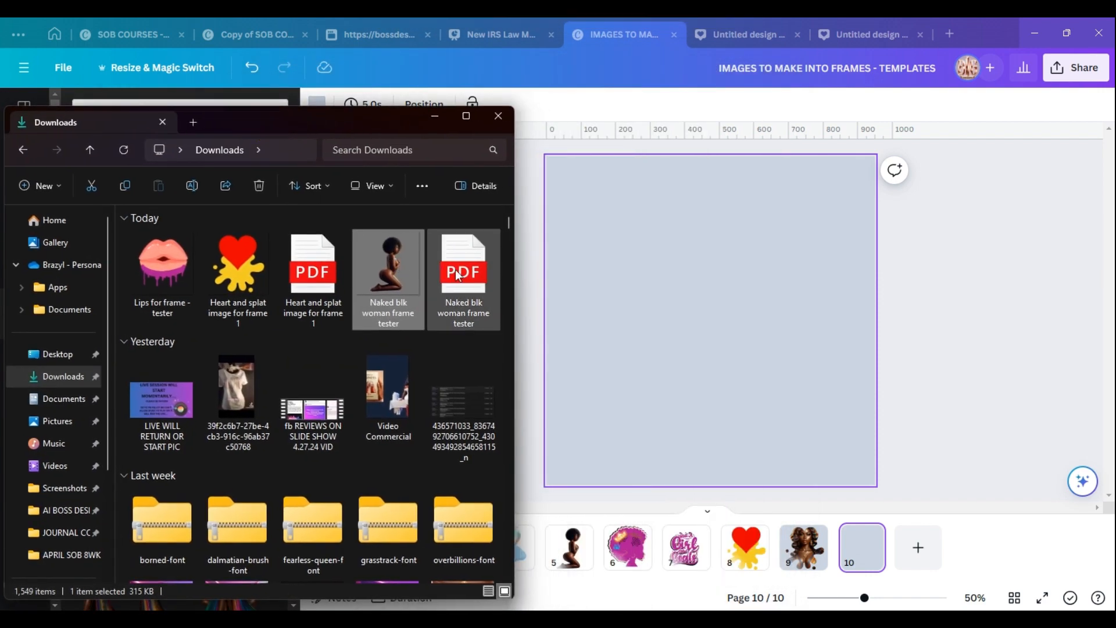
{"action": "left_click_drag", "start_coordinate": [458, 276], "coordinate": [717, 292]}
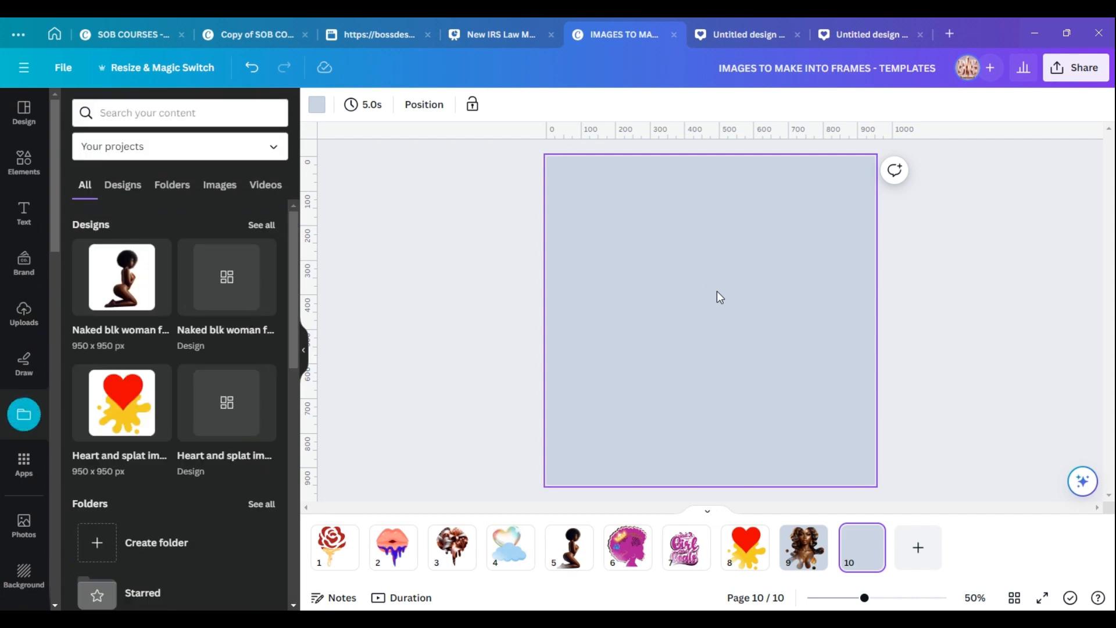
{"action": "left_click", "coordinate": [135, 284]}
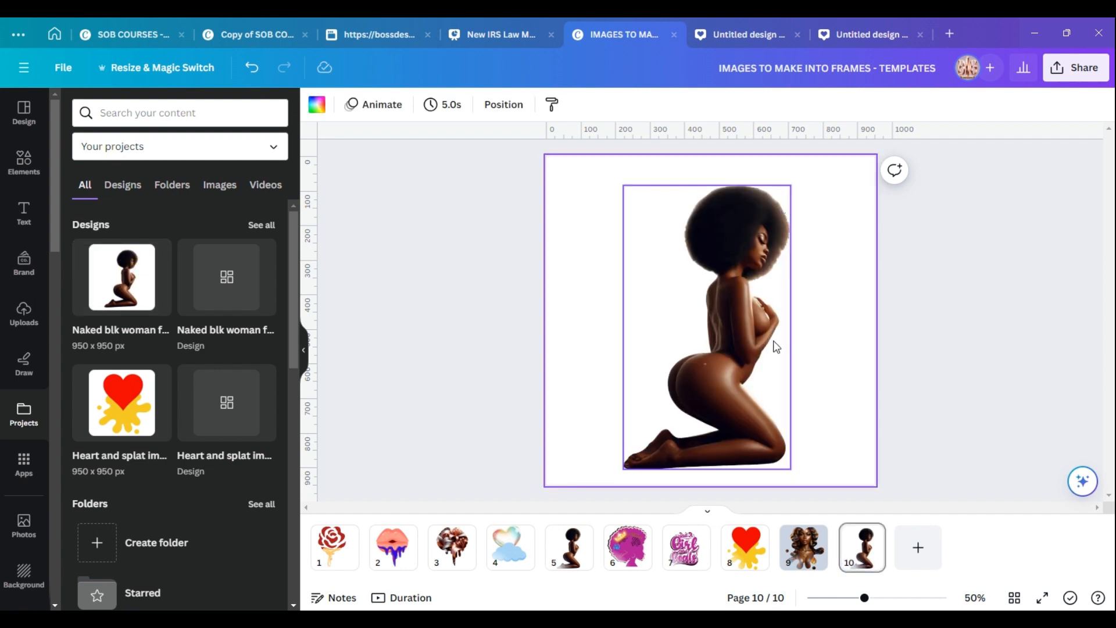
Move and enlarge the imported woman frame to fill the page height.
{"action": "left_click_drag", "start_coordinate": [745, 324], "coordinate": [733, 315]}
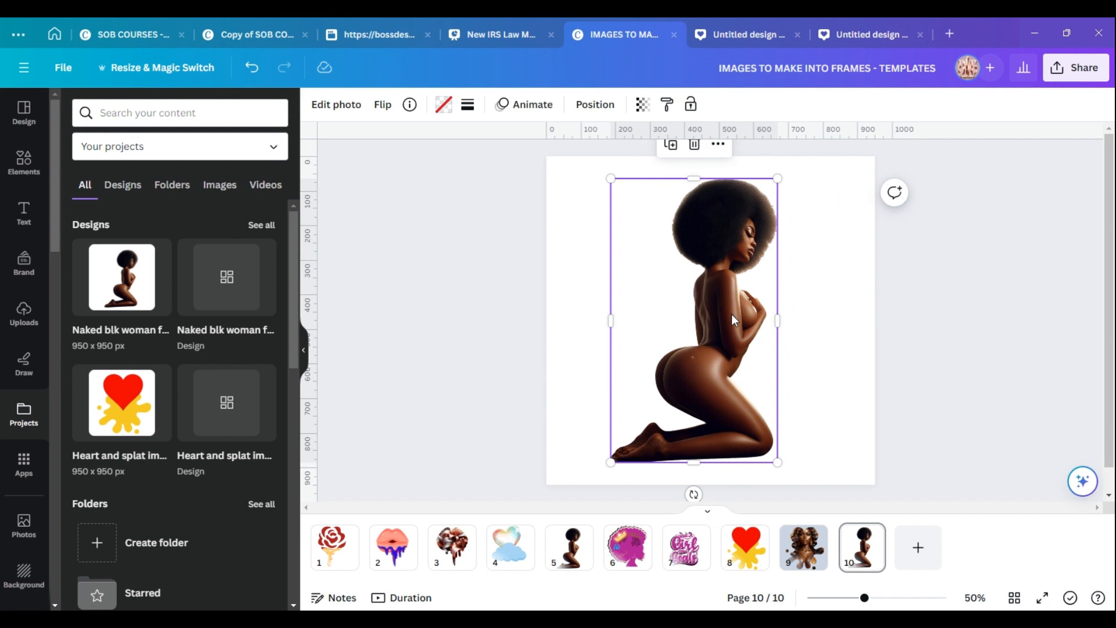
{"action": "left_click_drag", "start_coordinate": [778, 462], "coordinate": [801, 480]}
{"action": "left_click_drag", "start_coordinate": [609, 180], "coordinate": [596, 163]}
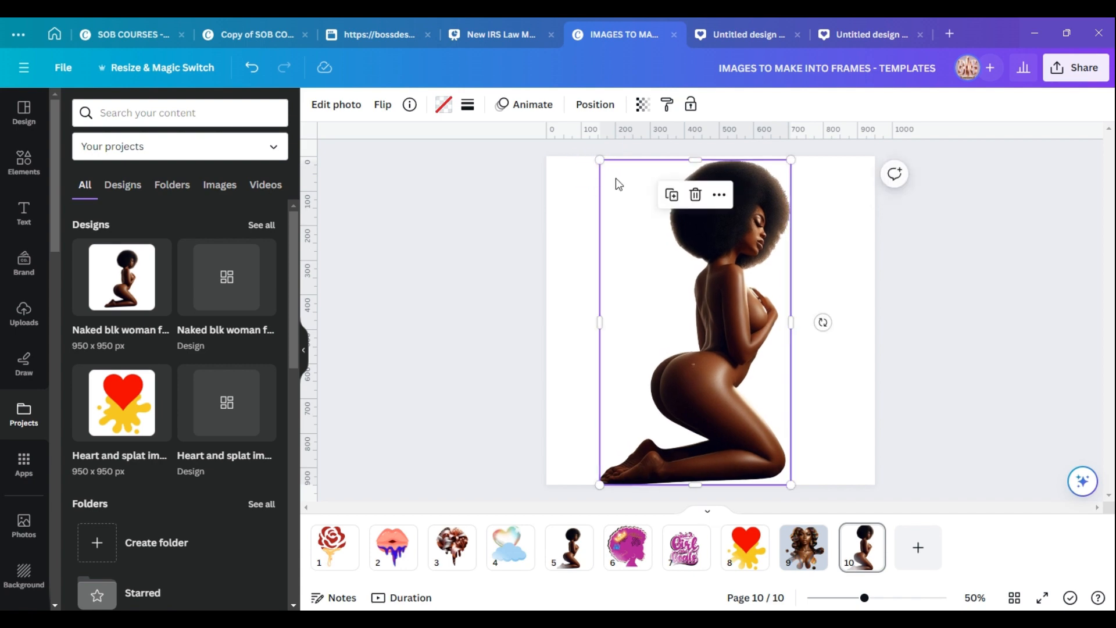
Detach and delete the woman photo from the frame, then set the page background colour to #201a1b.
{"action": "right_click", "coordinate": [716, 294]}
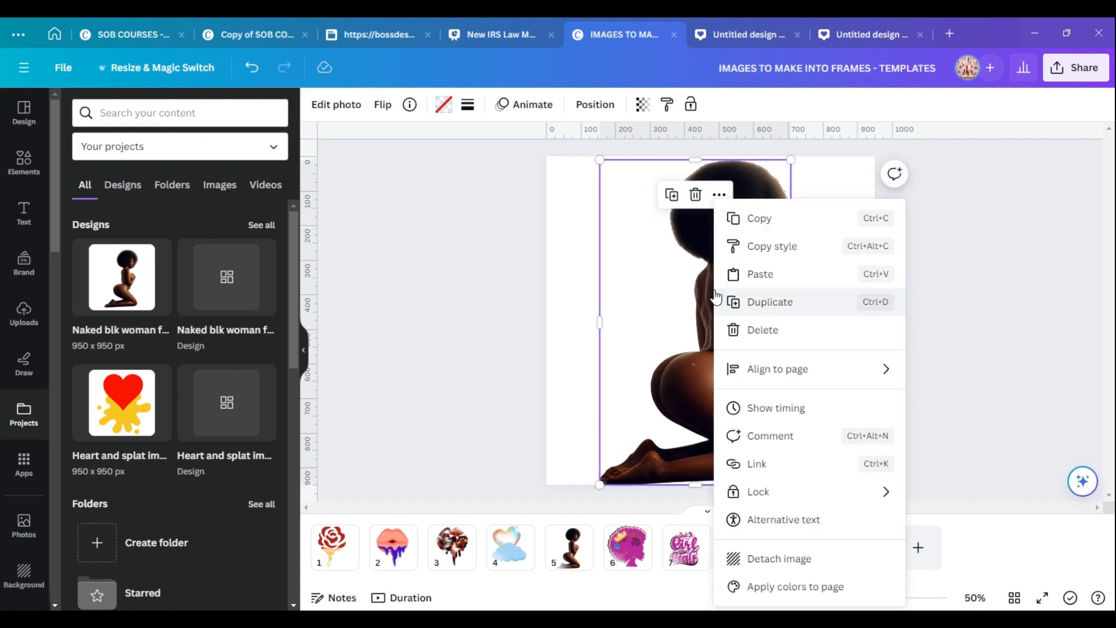
{"action": "left_click", "coordinate": [781, 558]}
{"action": "left_click_drag", "start_coordinate": [726, 362], "coordinate": [607, 356]}
{"action": "left_click", "coordinate": [593, 155]}
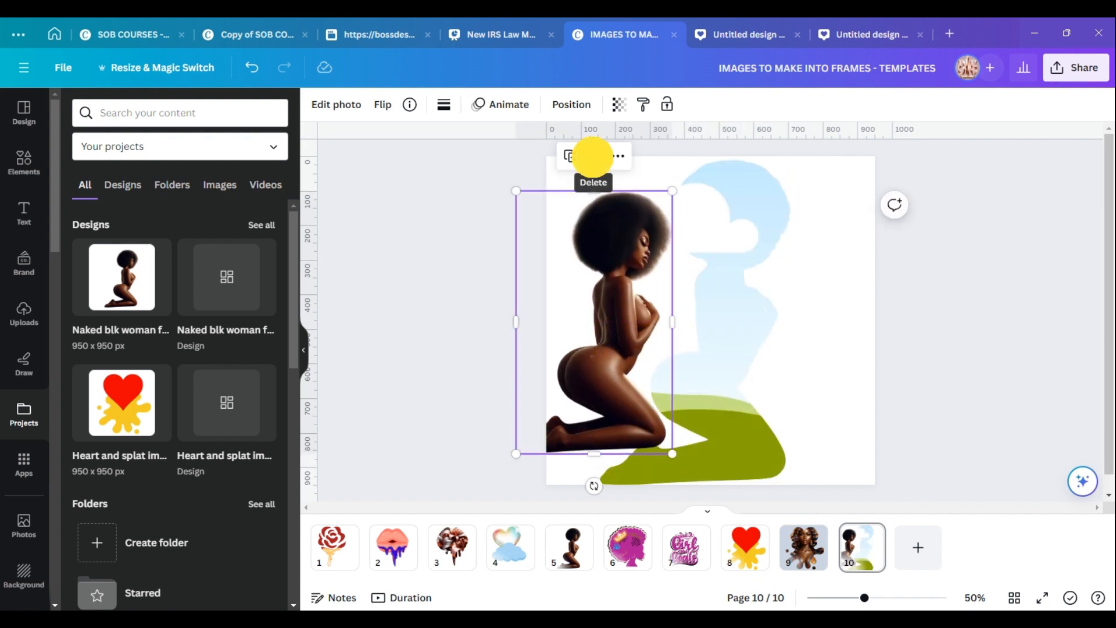
{"action": "left_click", "coordinate": [598, 178]}
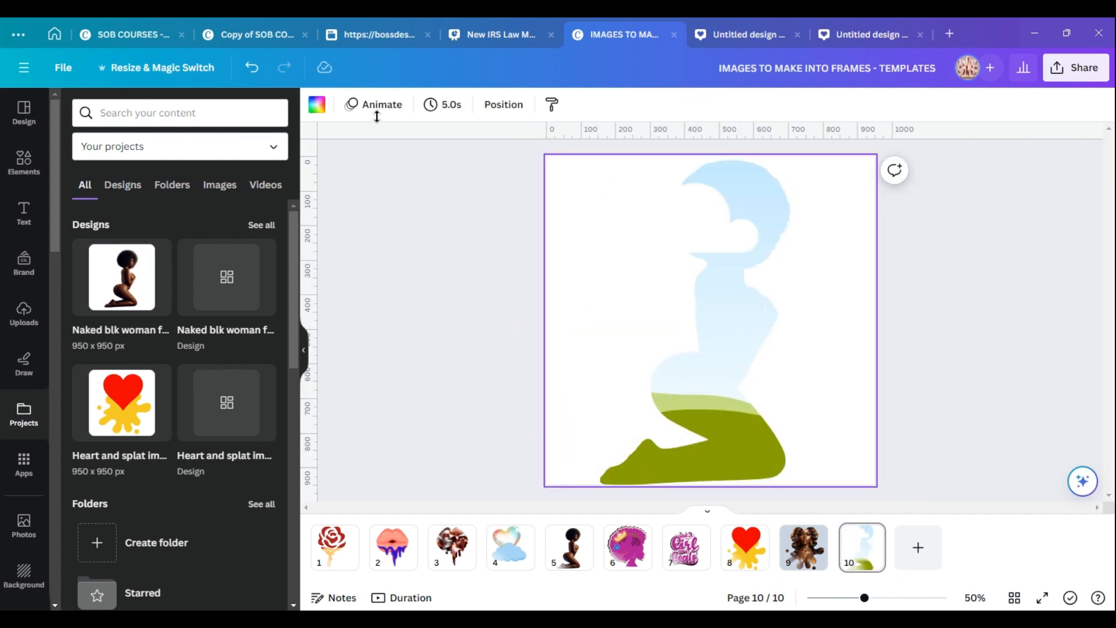
{"action": "left_click", "coordinate": [316, 105]}
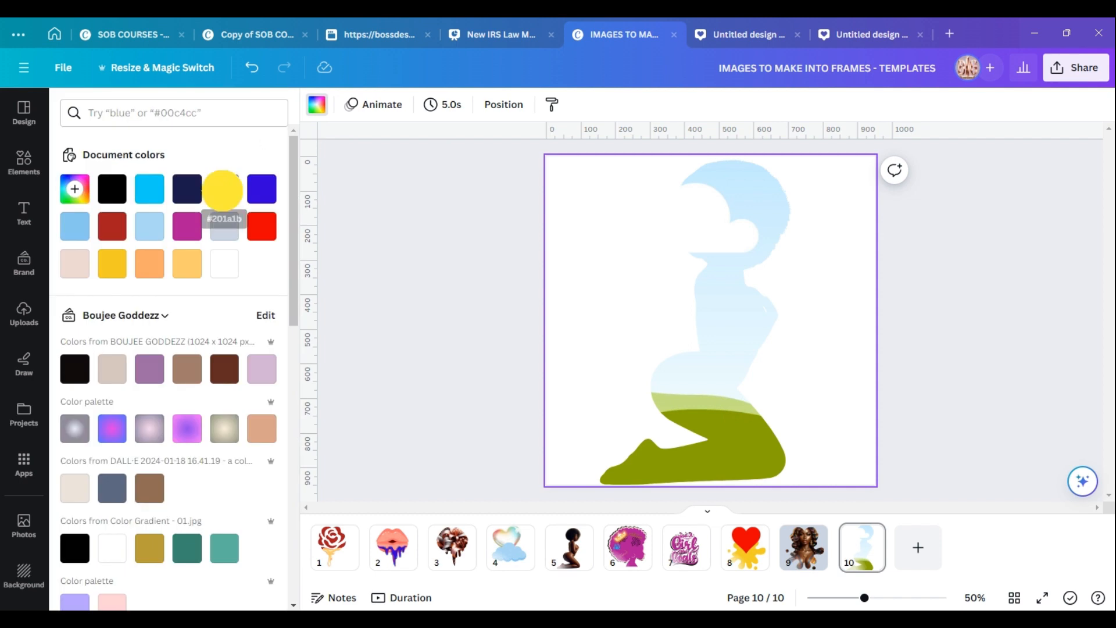
{"action": "left_click", "coordinate": [225, 189]}
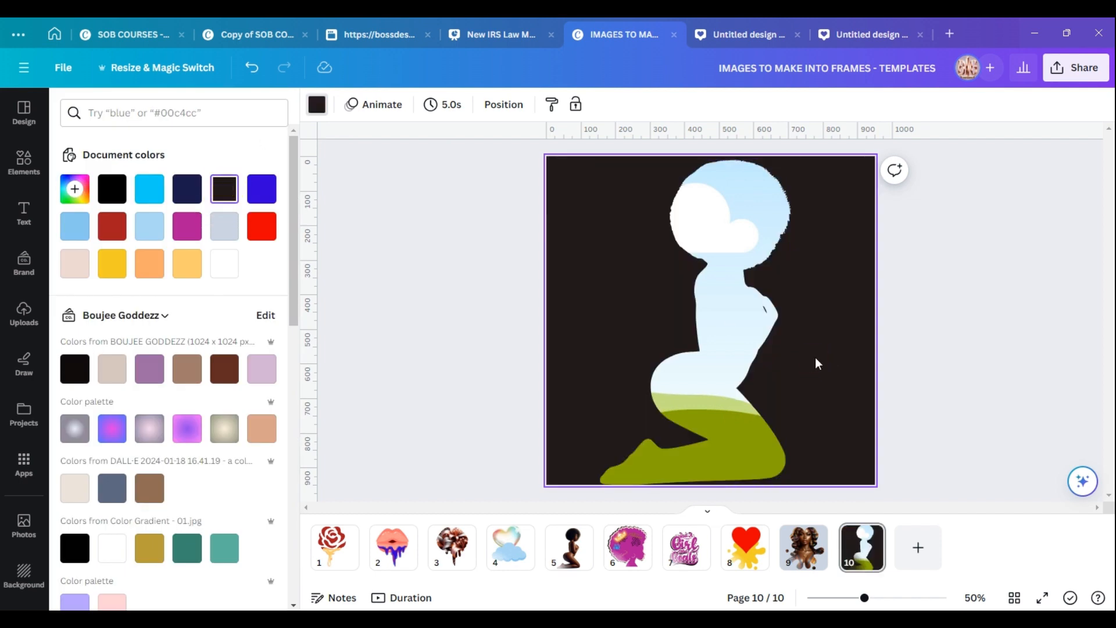
Drop the copper-flowered woman image from uploads into the woman-shaped frame.
{"action": "left_click", "coordinate": [23, 312]}
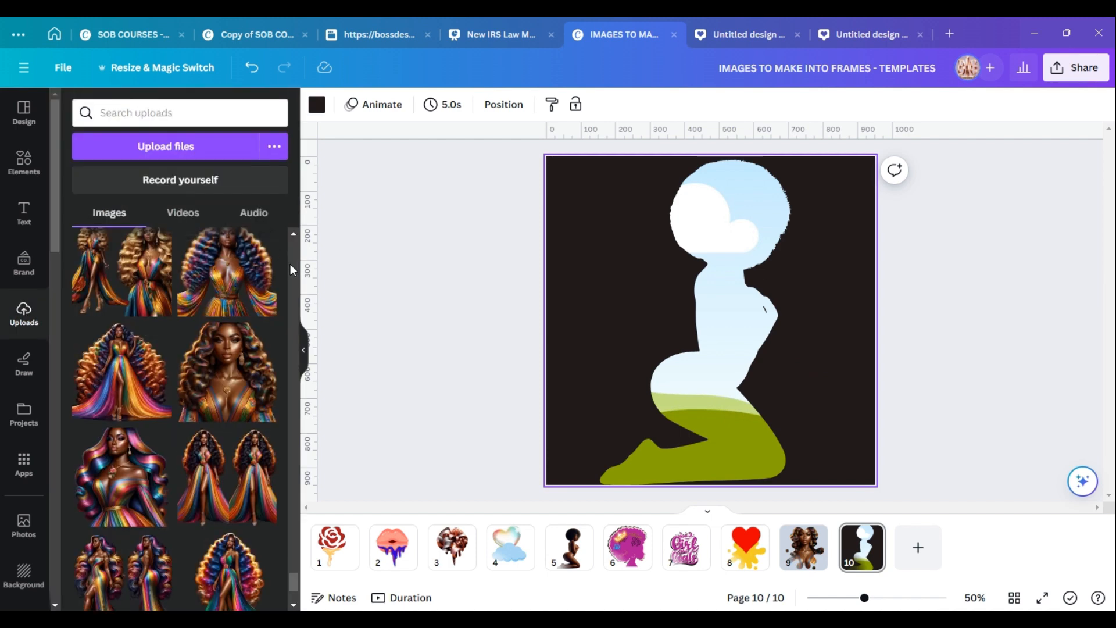
{"action": "left_click_drag", "start_coordinate": [292, 573], "coordinate": [297, 607]}
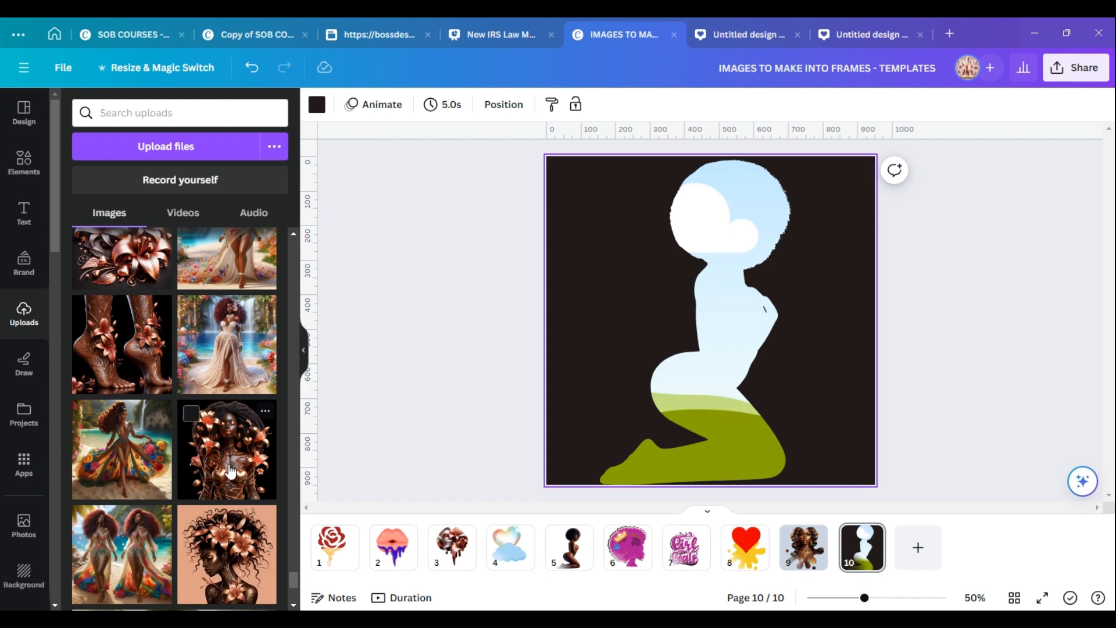
{"action": "left_click_drag", "start_coordinate": [231, 471], "coordinate": [720, 267]}
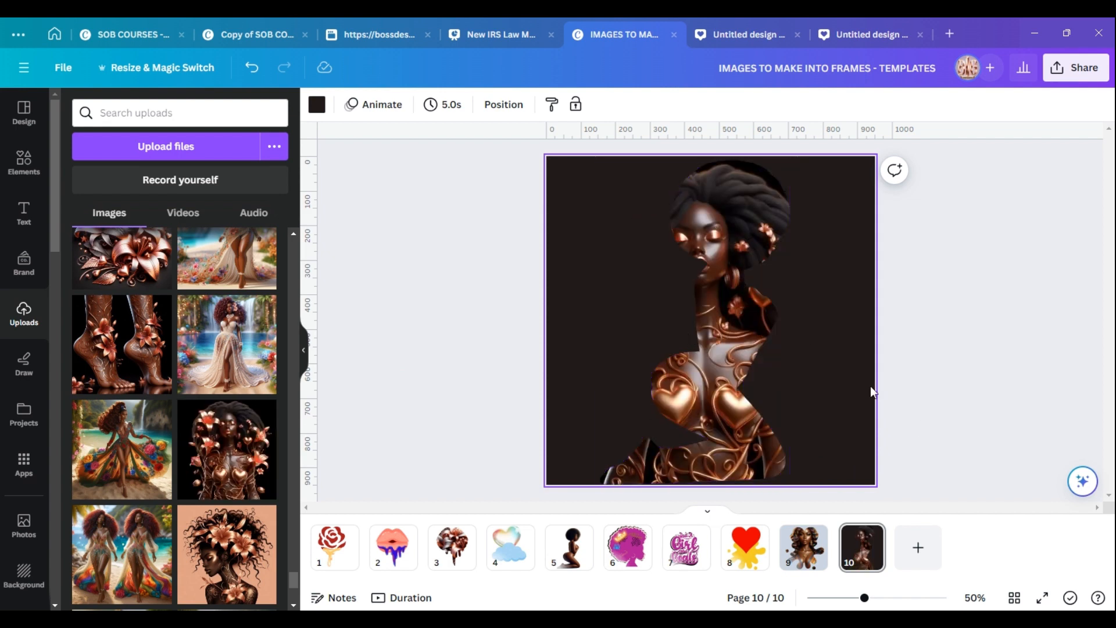
Crop and reposition the copper-flowered image inside the frame so the face shows.
{"action": "left_click", "coordinate": [740, 231]}
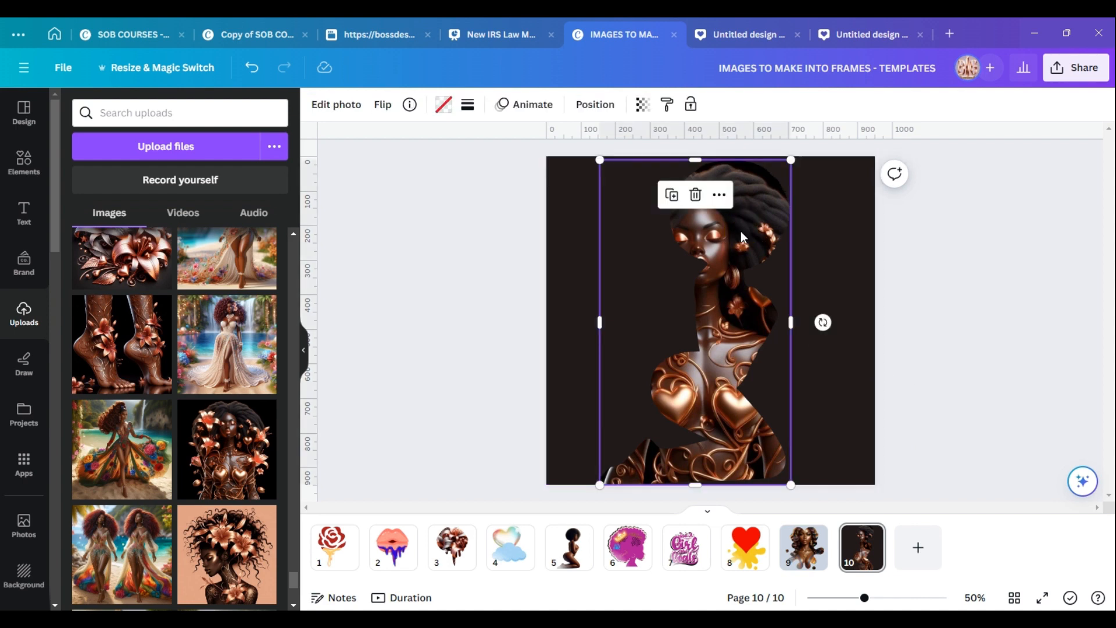
{"action": "double_click", "coordinate": [741, 231]}
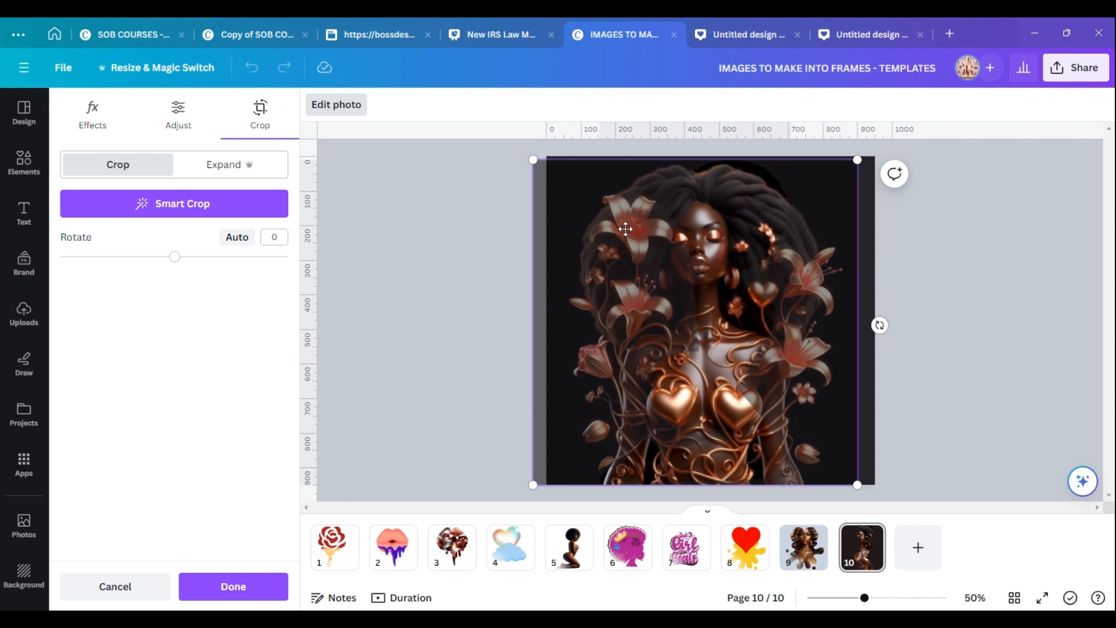
{"action": "left_click_drag", "start_coordinate": [729, 298], "coordinate": [817, 253]}
{"action": "mouse_move", "coordinate": [716, 237]}
{"action": "left_mouse_down"}
{"action": "mouse_move", "coordinate": [755, 241]}
{"action": "mouse_move", "coordinate": [730, 237]}
{"action": "left_mouse_up"}
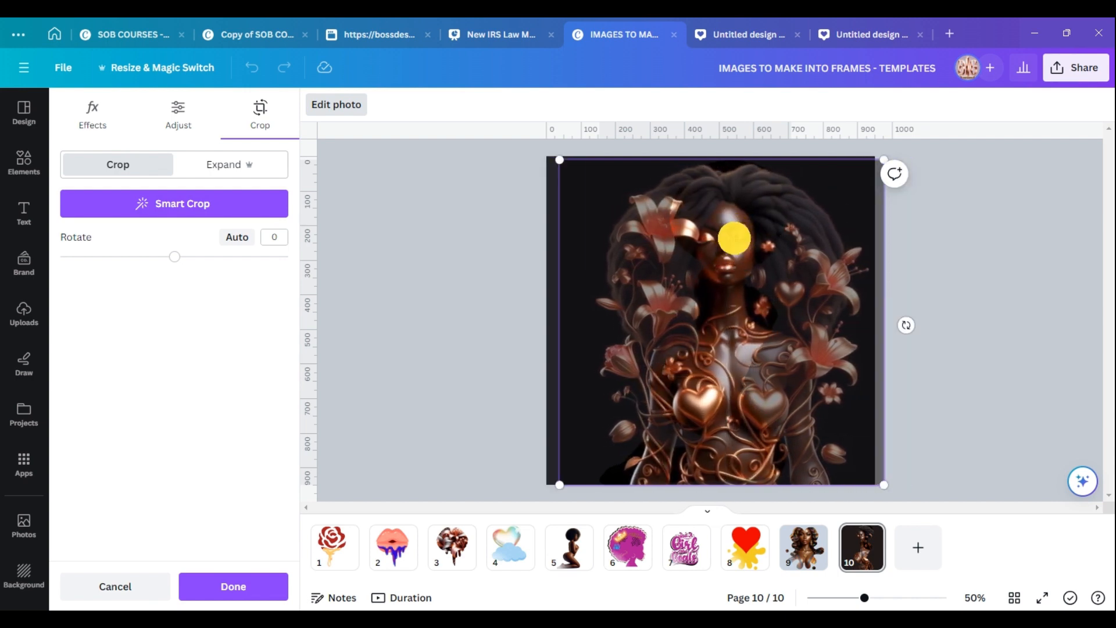
{"action": "left_click", "coordinate": [173, 210]}
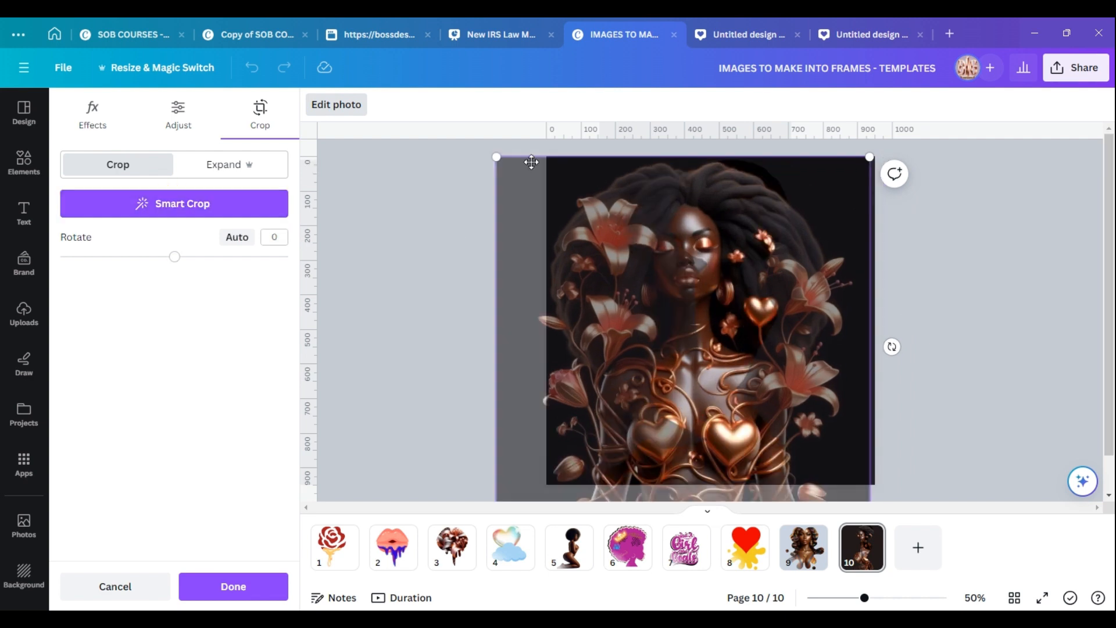
{"action": "left_click_drag", "start_coordinate": [496, 156], "coordinate": [537, 190]}
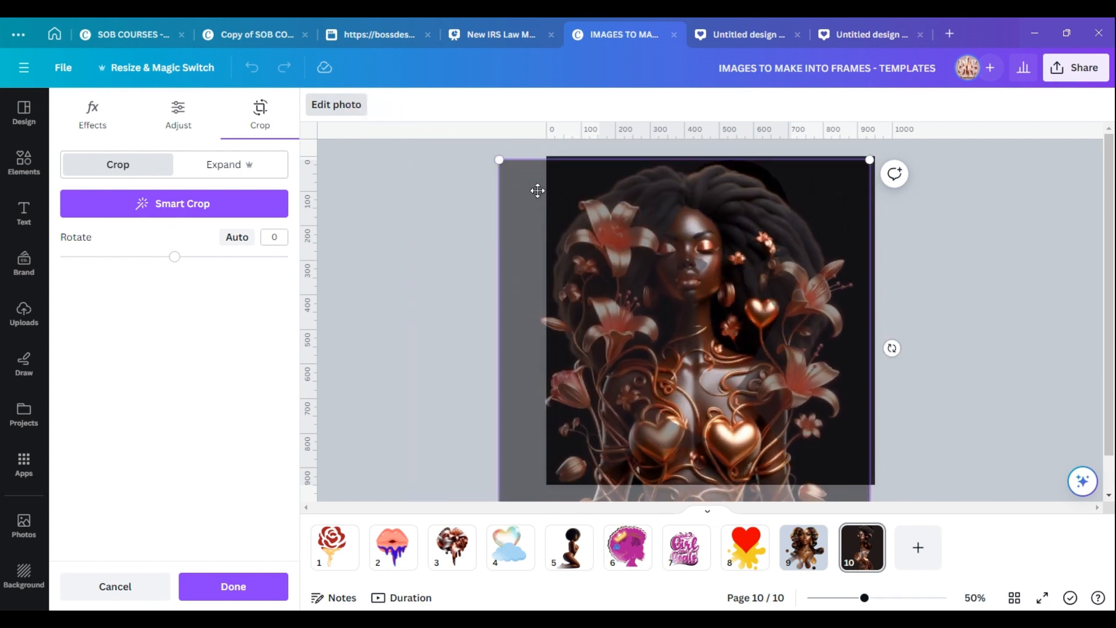
{"action": "left_click_drag", "start_coordinate": [654, 297], "coordinate": [689, 274]}
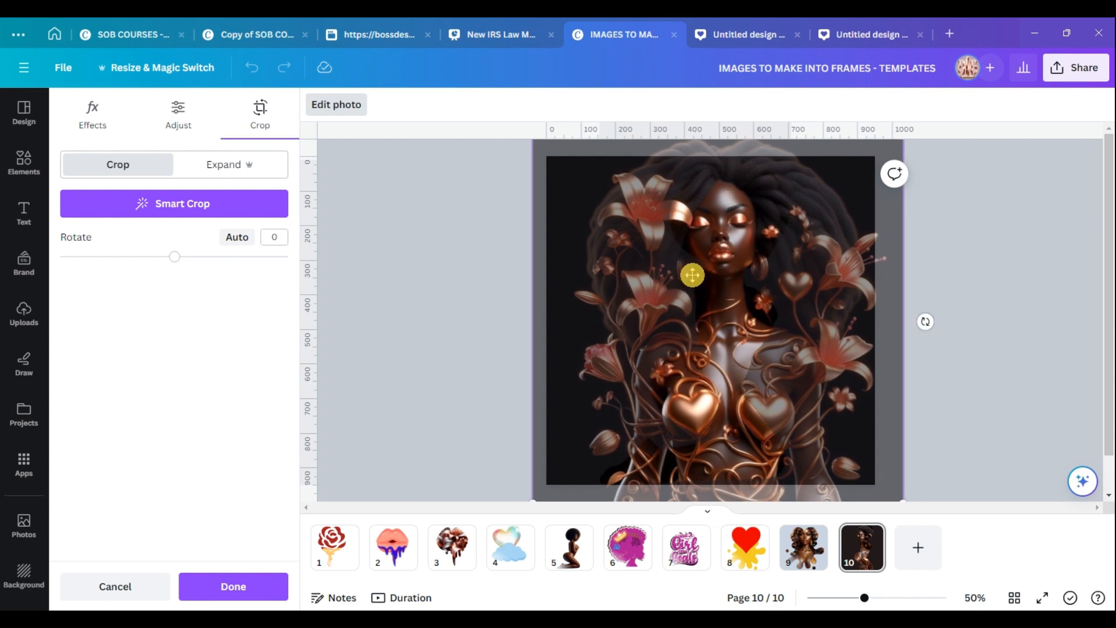
{"action": "left_click", "coordinate": [214, 588]}
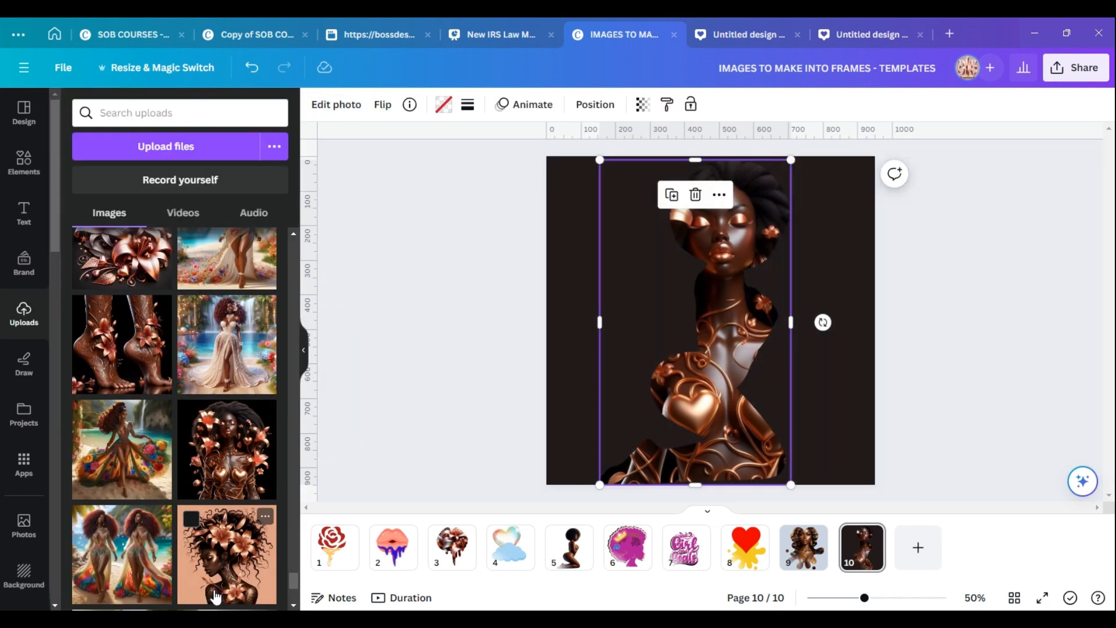
Detach the copper-flowered image from the frame and delete it.
{"action": "left_click", "coordinate": [817, 295]}
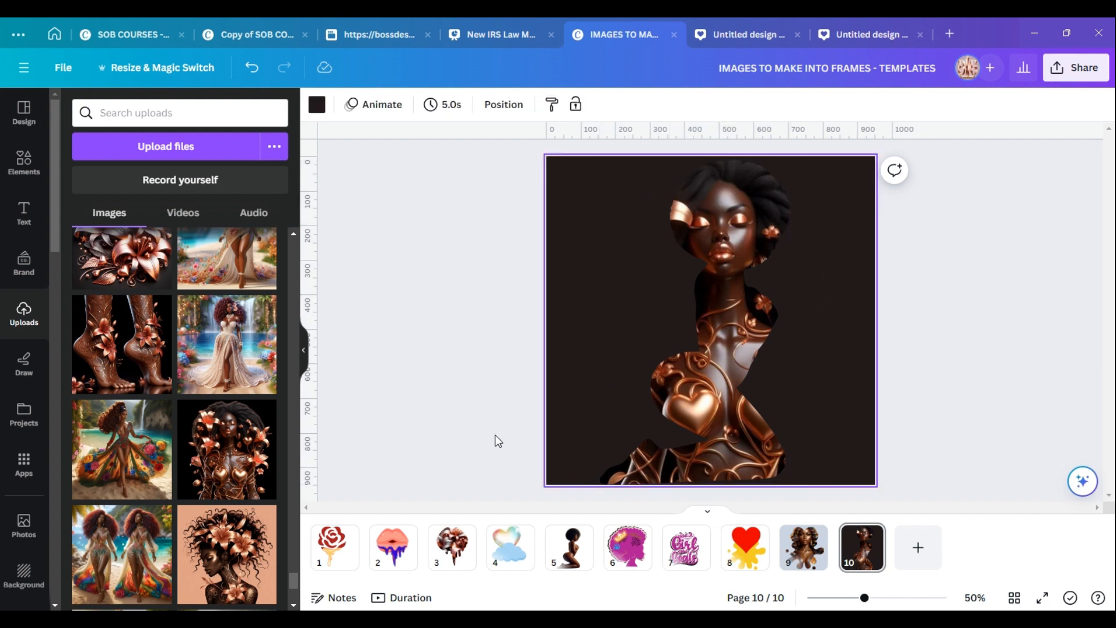
{"action": "left_click_drag", "start_coordinate": [296, 579], "coordinate": [295, 593]}
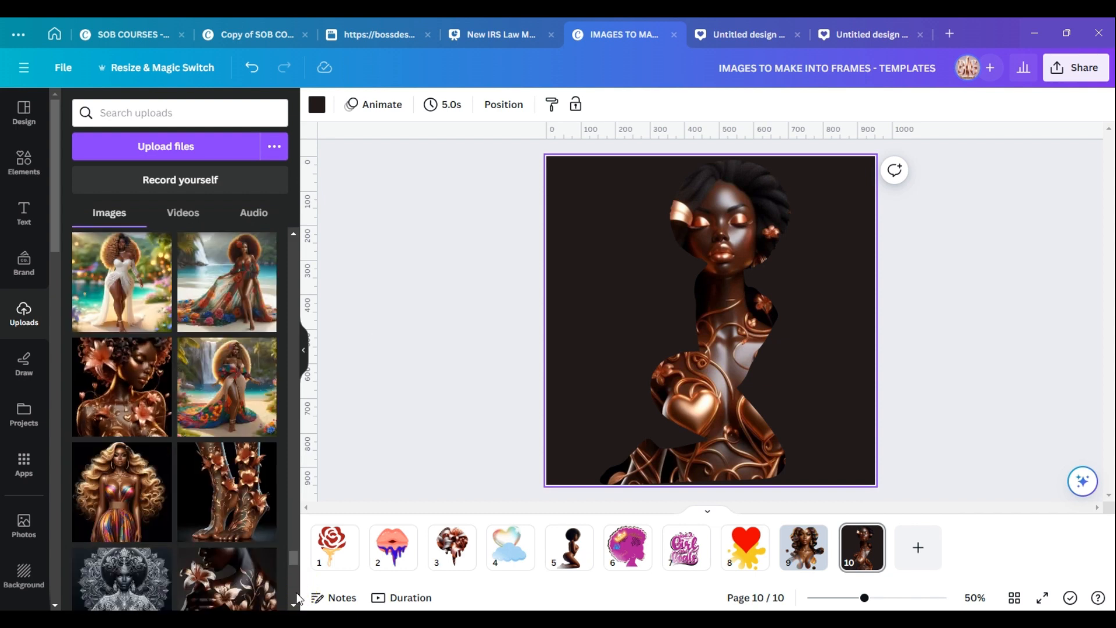
{"action": "left_click", "coordinate": [731, 325]}
{"action": "right_click", "coordinate": [735, 331]}
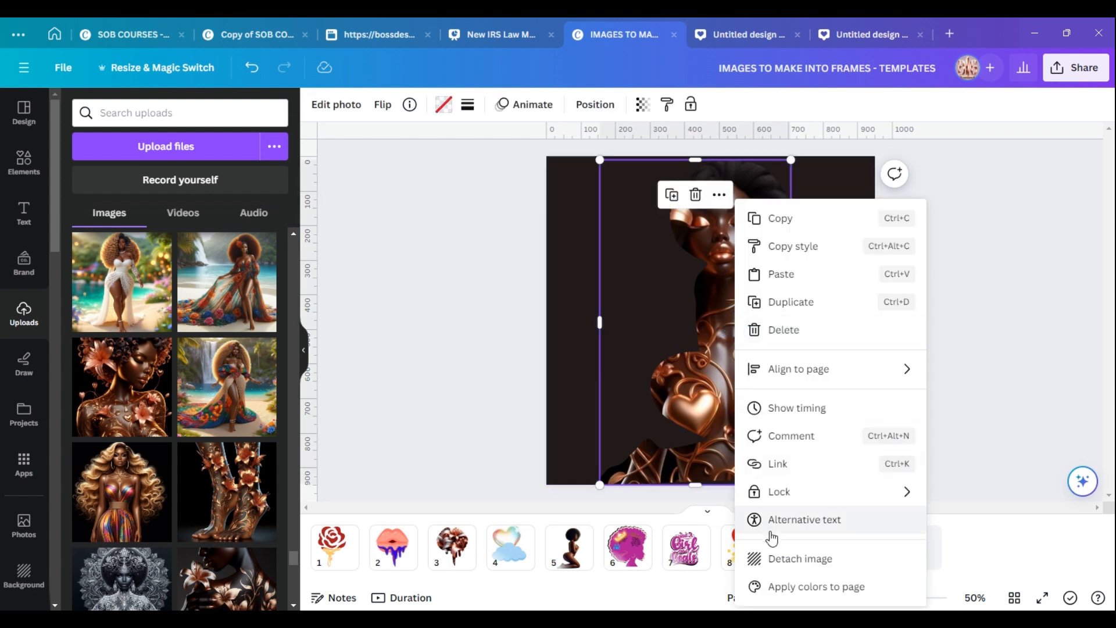
{"action": "left_click", "coordinate": [784, 558]}
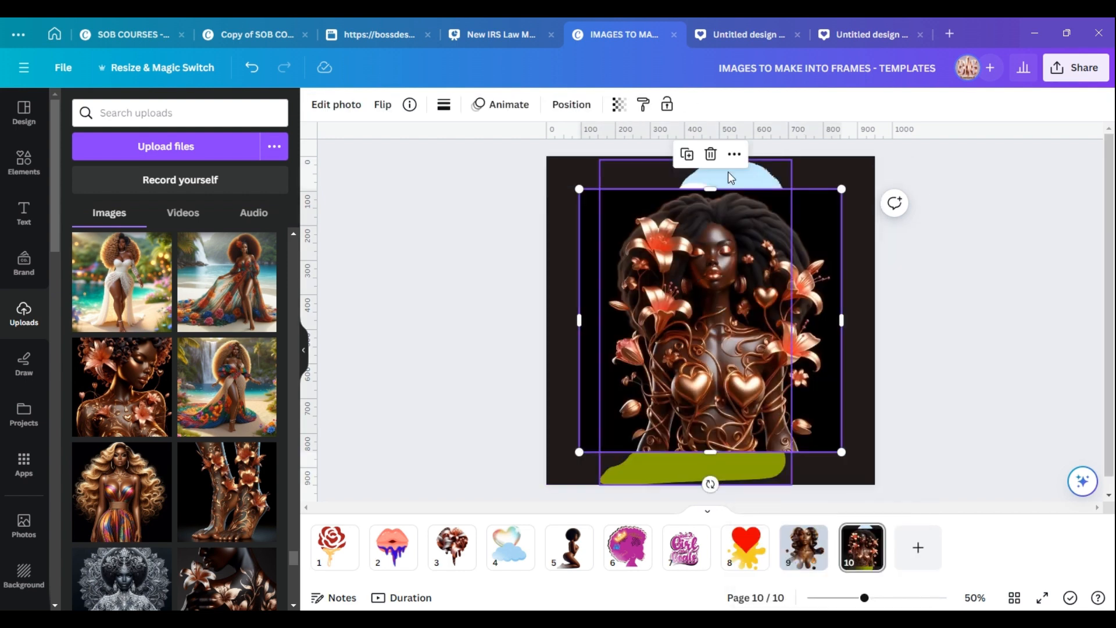
{"action": "left_click", "coordinate": [710, 154]}
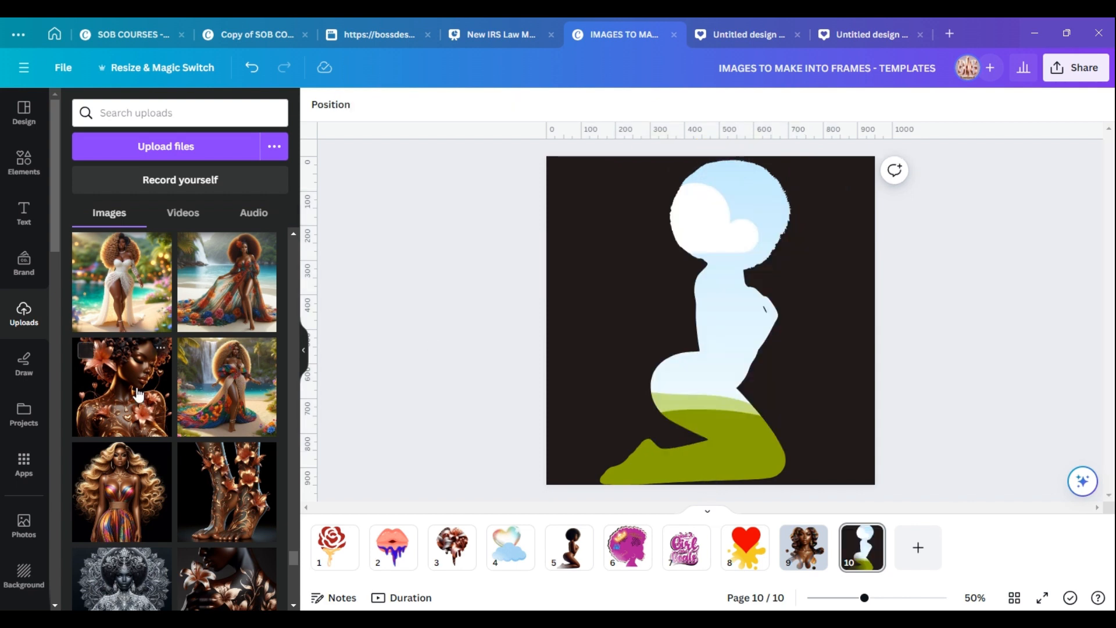
Drop the floral woman image from uploads into the woman-shaped frame and reposition it inside the frame.
{"action": "left_click_drag", "start_coordinate": [122, 388], "coordinate": [738, 246]}
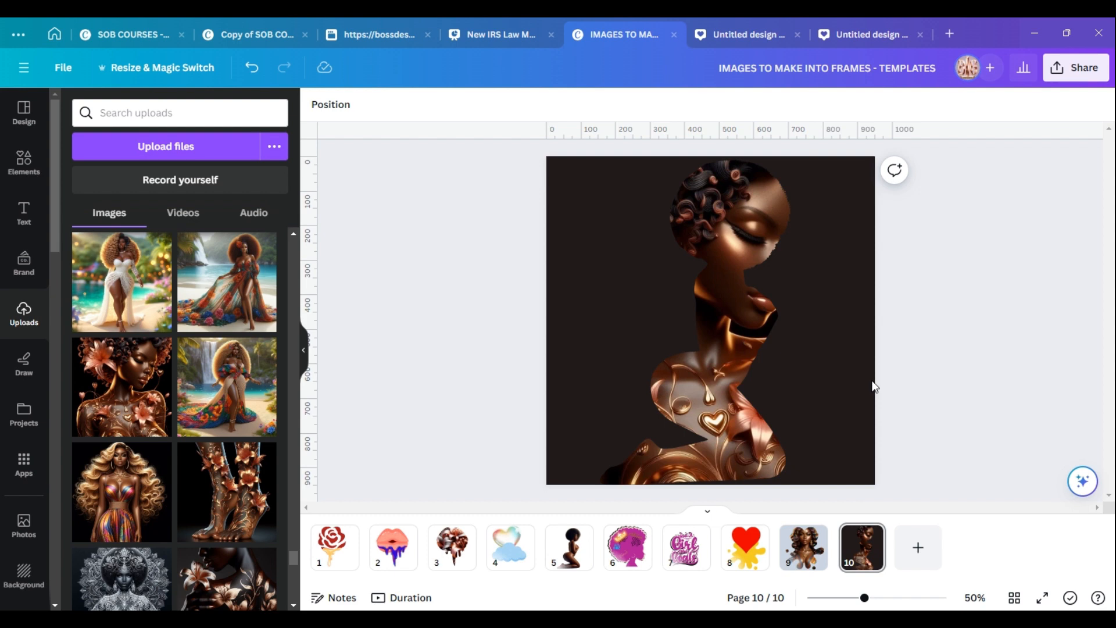
{"action": "left_click", "coordinate": [715, 354]}
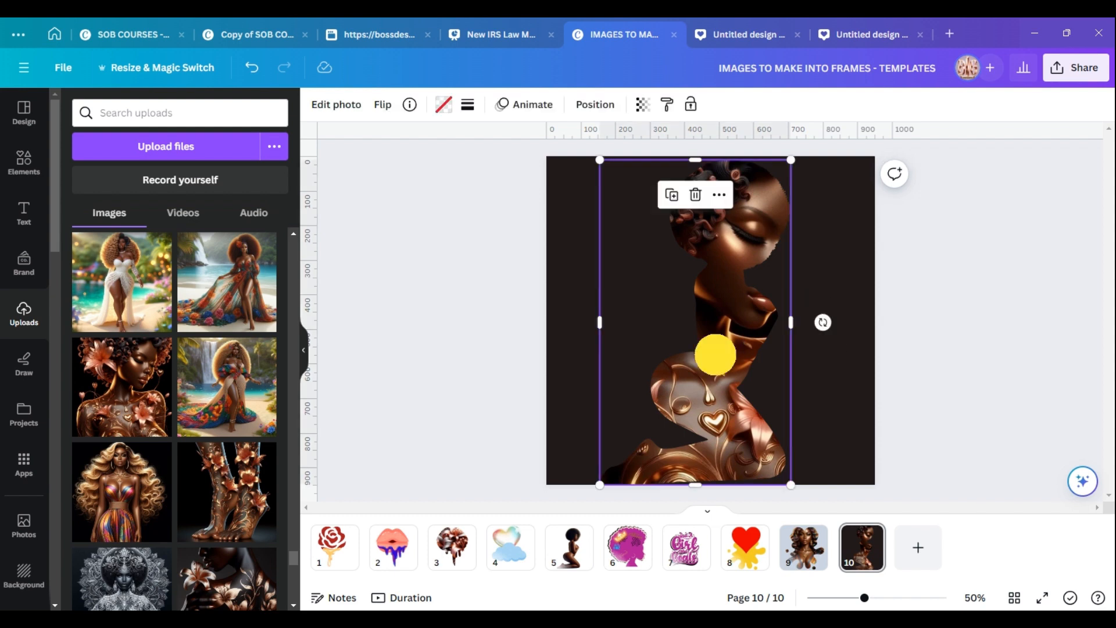
{"action": "double_click", "coordinate": [716, 354]}
{"action": "left_click_drag", "start_coordinate": [717, 311], "coordinate": [672, 360]}
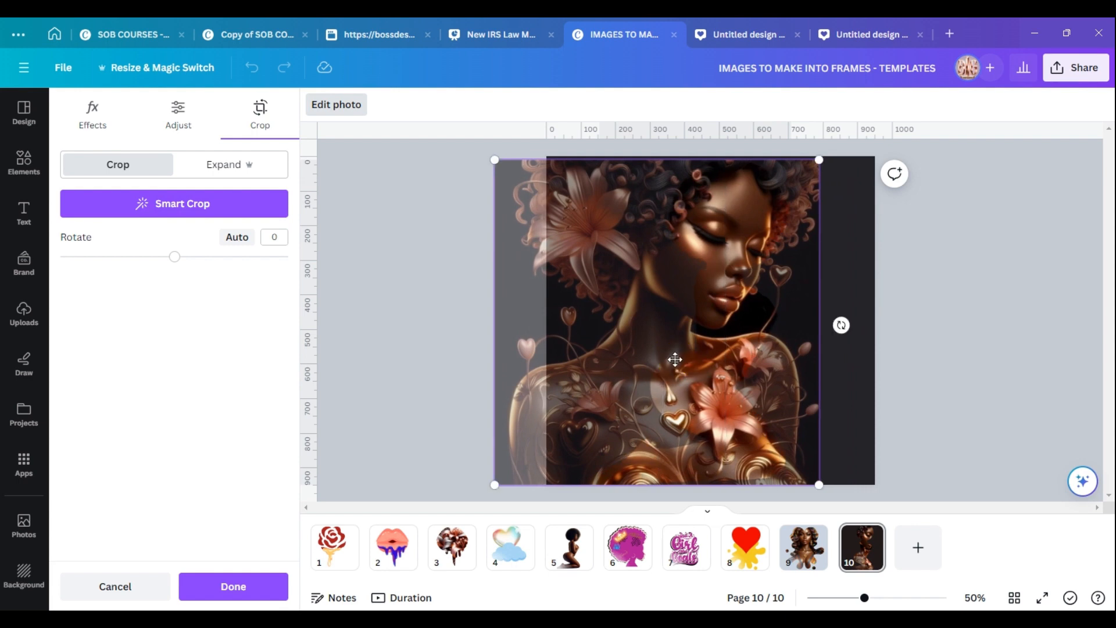
{"action": "left_click", "coordinate": [228, 587]}
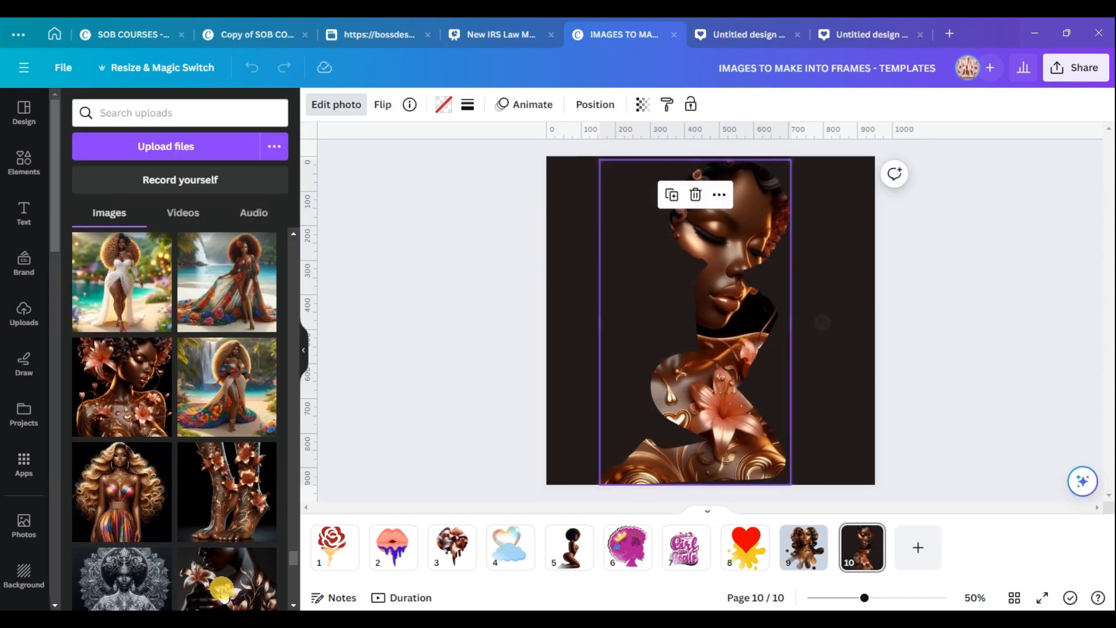
{"action": "left_click", "coordinate": [846, 245]}
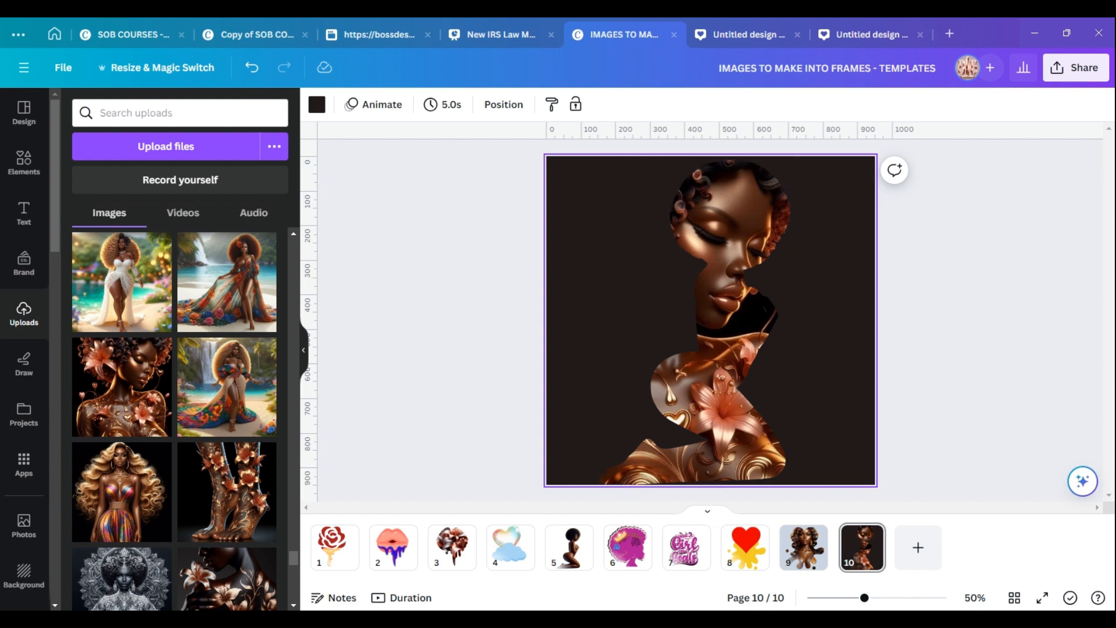
Add a new blank page and search the elements library for cherry graphics.
{"action": "key", "text": "ctrl+Return"}
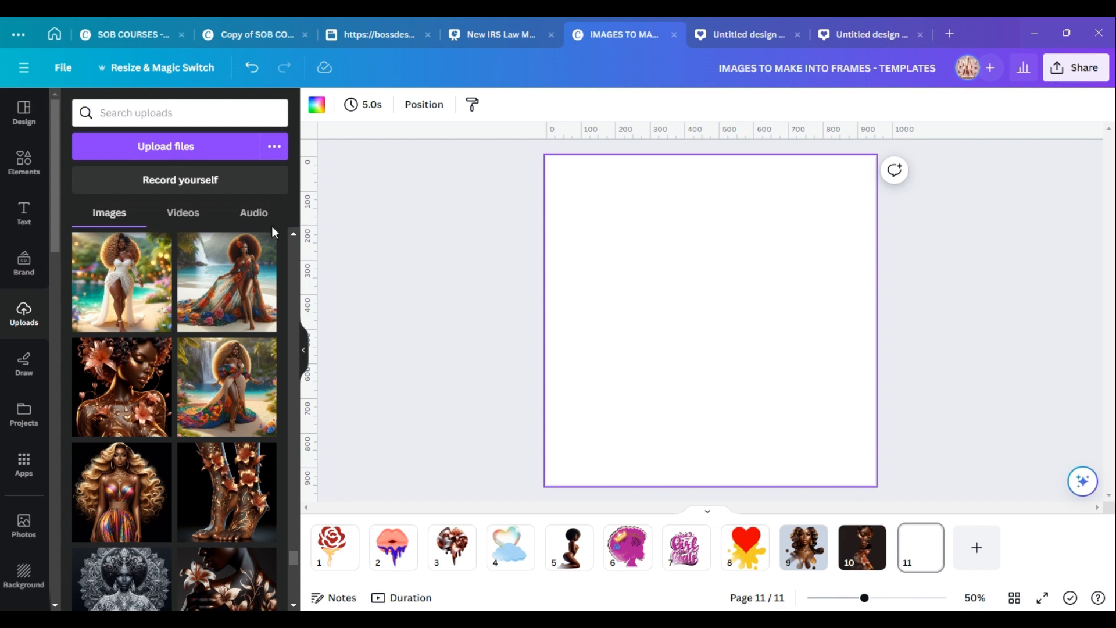
{"action": "left_click", "coordinate": [27, 157]}
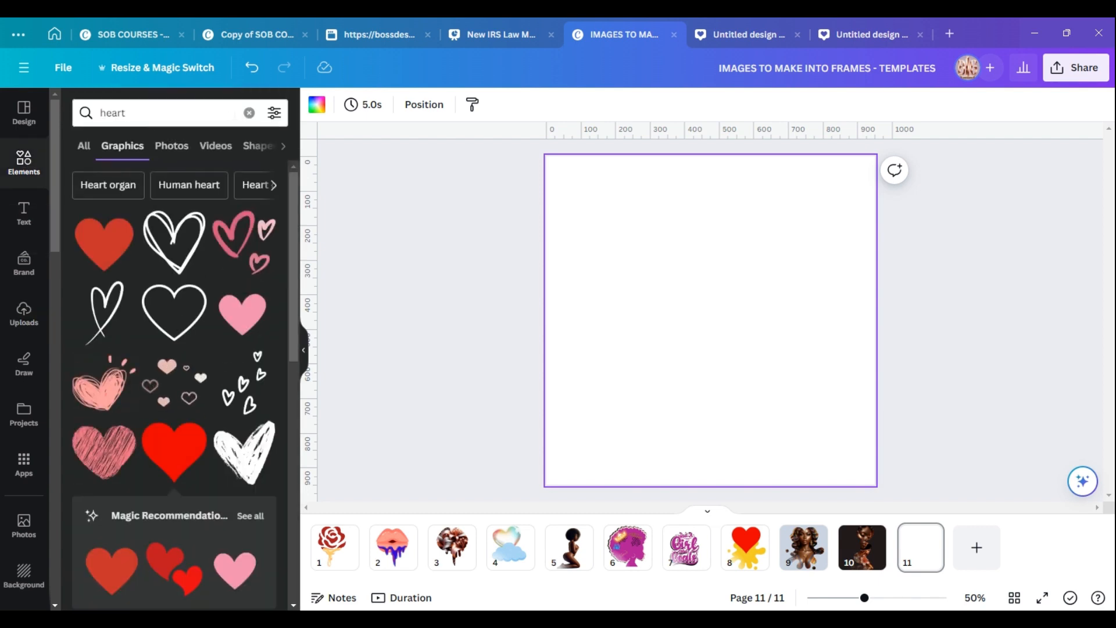
{"action": "left_click", "coordinate": [250, 113]}
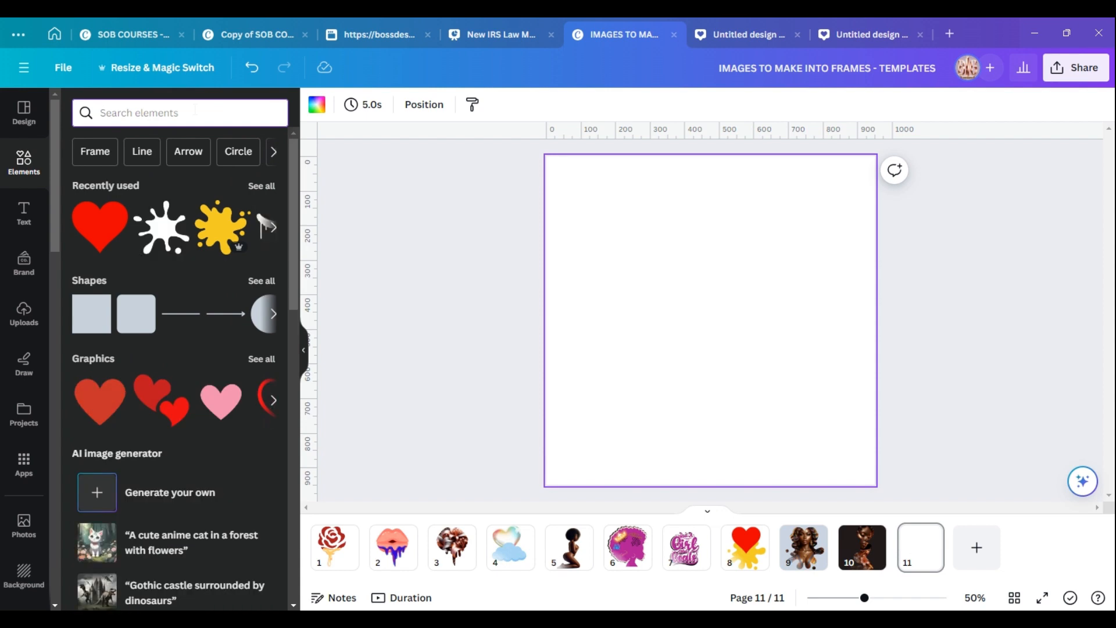
{"action": "type", "text": "Cherr"}
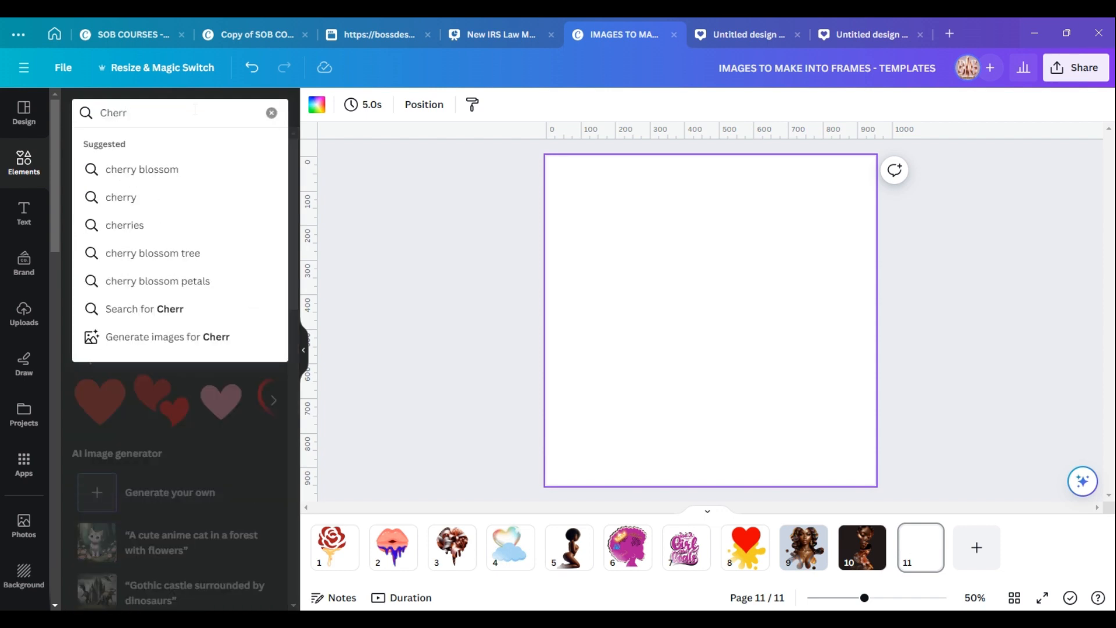
{"action": "left_click", "coordinate": [152, 197]}
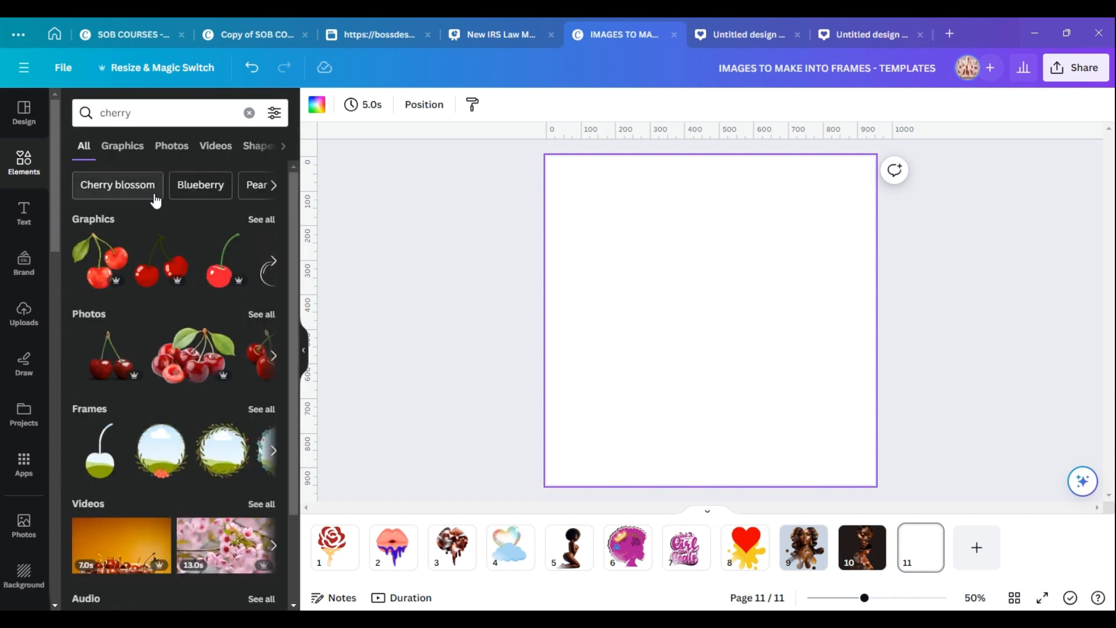
{"action": "left_click", "coordinate": [262, 220]}
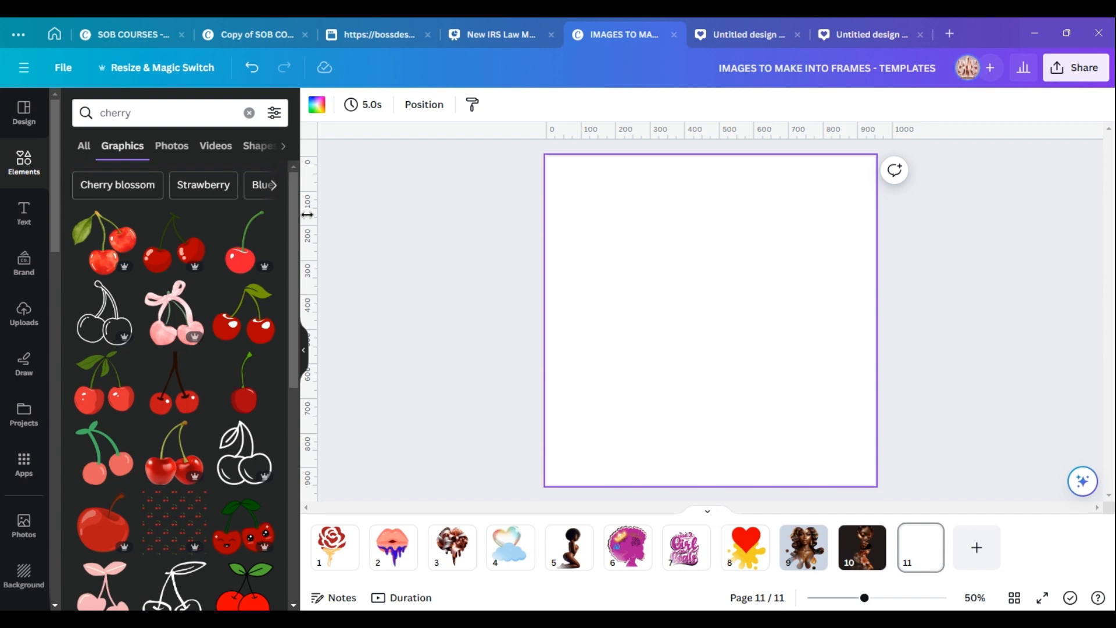
Add the red cherries graphic and the outlined cherries graphic, arranging them apart on the page.
{"action": "left_click", "coordinate": [185, 252]}
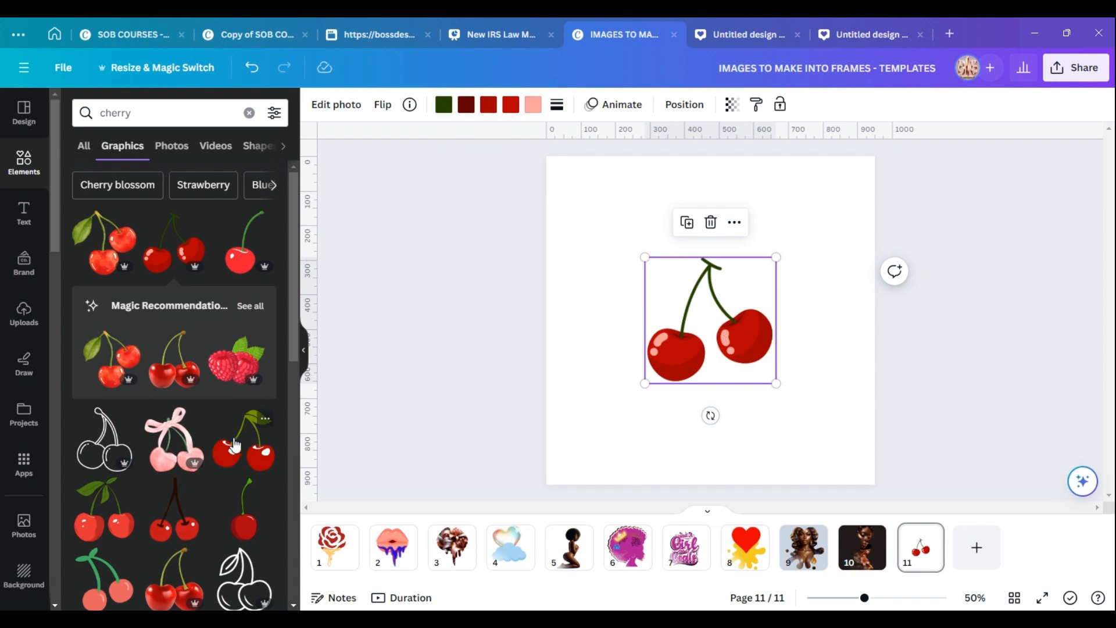
{"action": "left_click", "coordinate": [108, 453]}
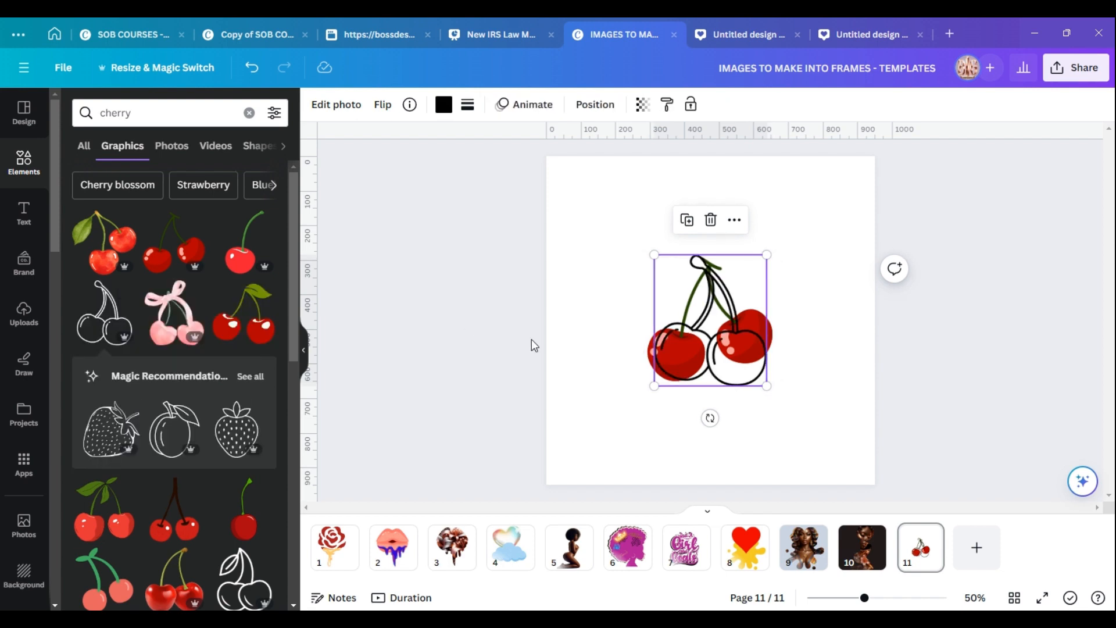
{"action": "left_click_drag", "start_coordinate": [704, 375], "coordinate": [619, 295]}
{"action": "left_click_drag", "start_coordinate": [725, 347], "coordinate": [780, 401]}
{"action": "left_click", "coordinate": [629, 244]}
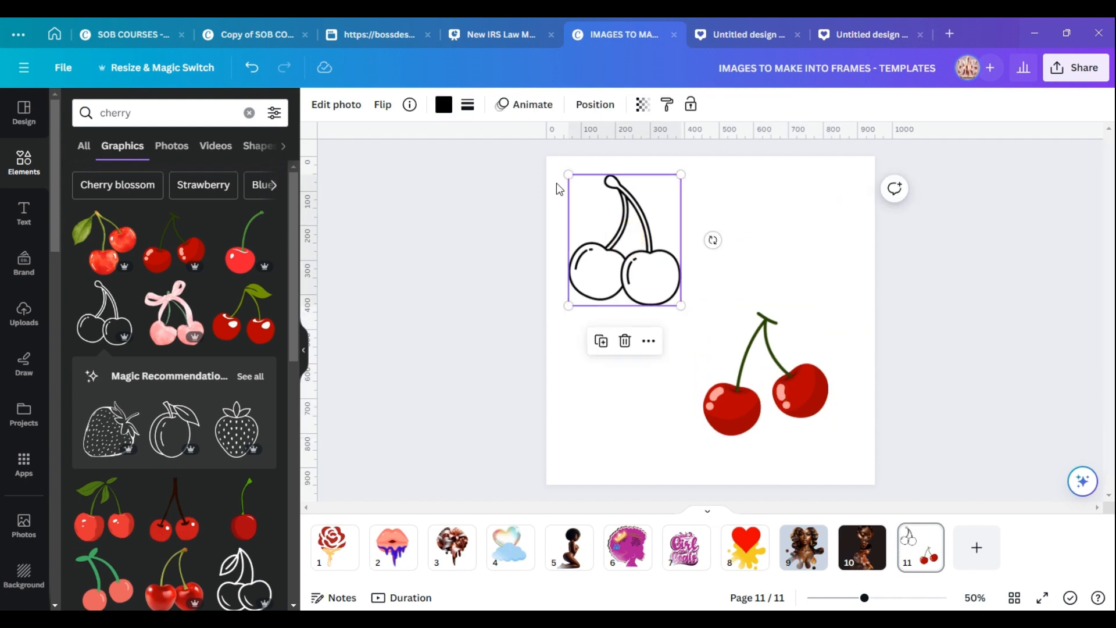
Recolour the outlined cherries to #e60000 and nudge them slightly.
{"action": "left_click", "coordinate": [443, 104]}
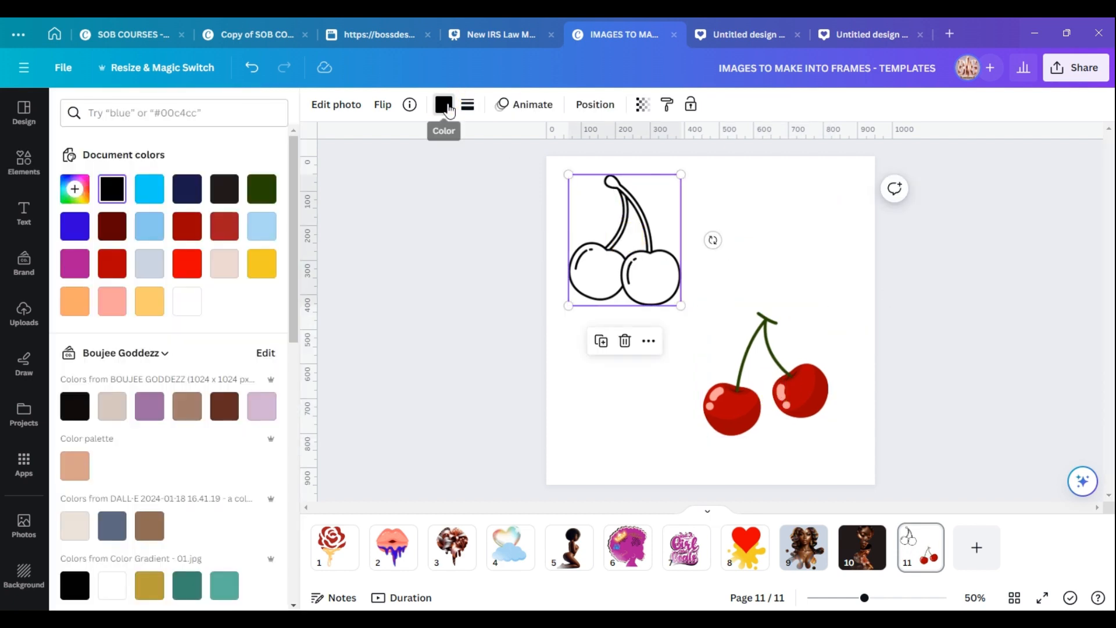
{"action": "left_click", "coordinate": [219, 228]}
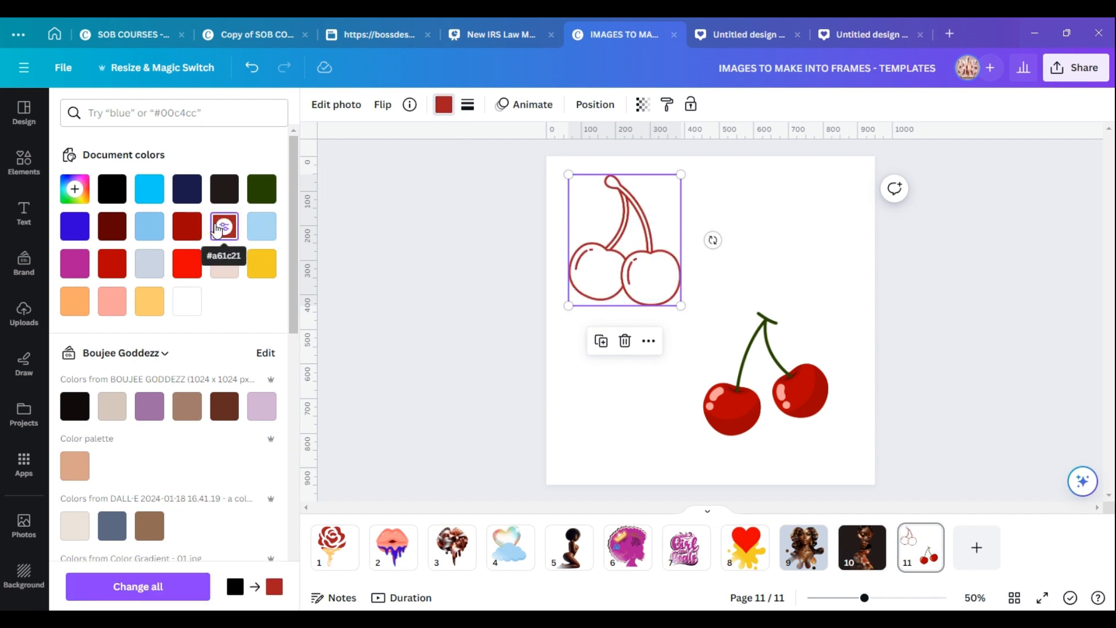
{"action": "left_click", "coordinate": [187, 265]}
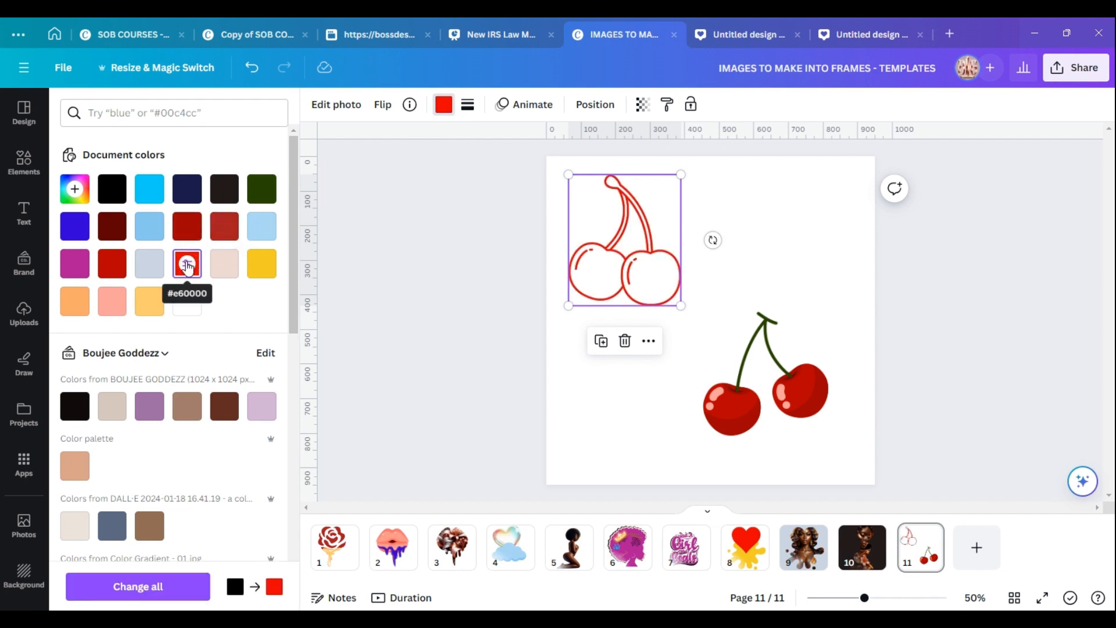
{"action": "mouse_move", "coordinate": [645, 281]}
{"action": "left_mouse_down"}
{"action": "mouse_move", "coordinate": [723, 414]}
{"action": "mouse_move", "coordinate": [678, 277]}
{"action": "mouse_move", "coordinate": [674, 293]}
{"action": "mouse_move", "coordinate": [659, 288]}
{"action": "left_mouse_up"}
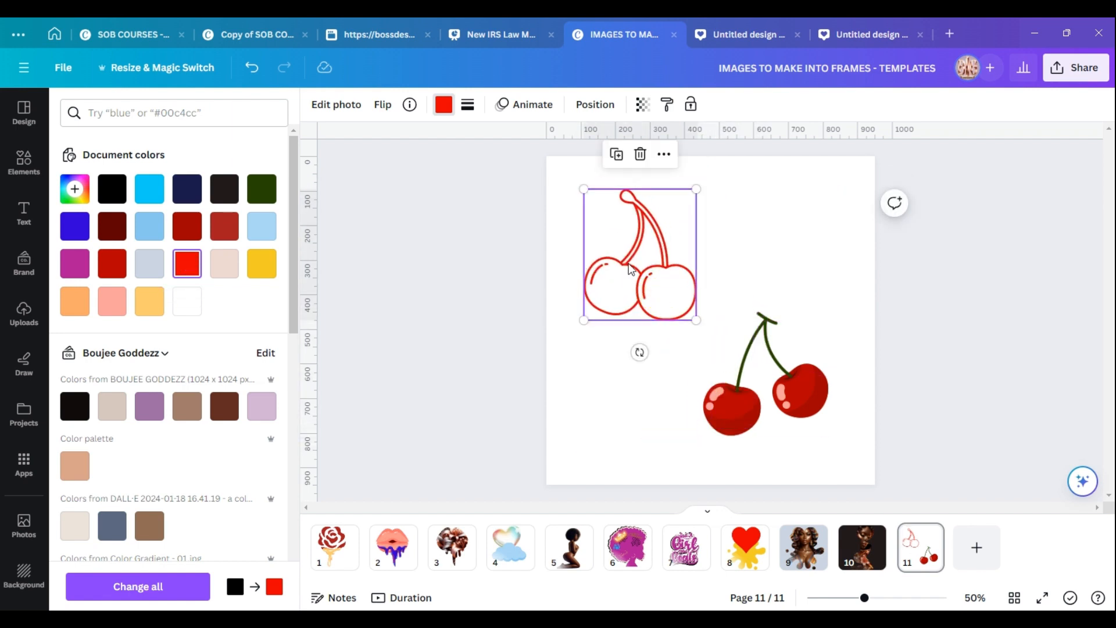
Search cherry graphics again and add the coral cherries with green stems to the page.
{"action": "left_click", "coordinate": [764, 382]}
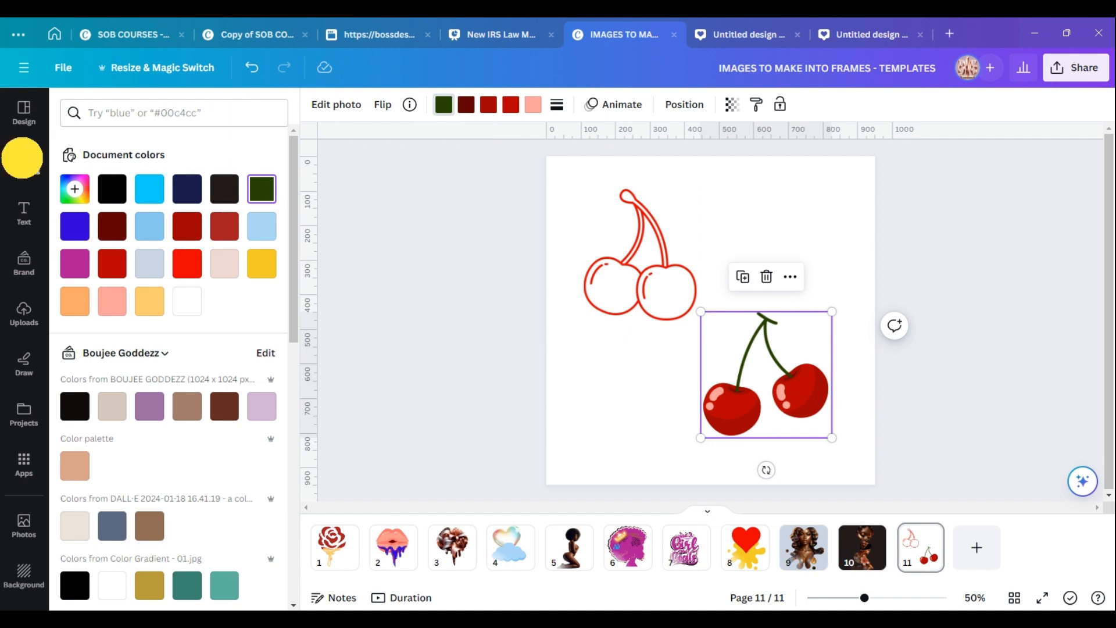
{"action": "left_click", "coordinate": [23, 161]}
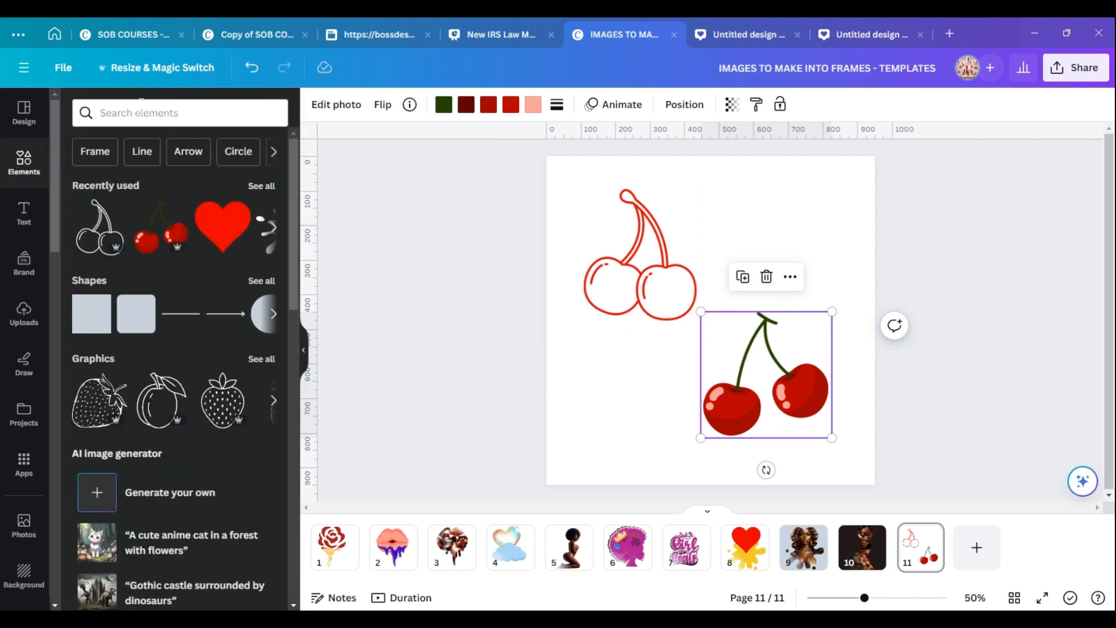
{"action": "left_click", "coordinate": [166, 116]}
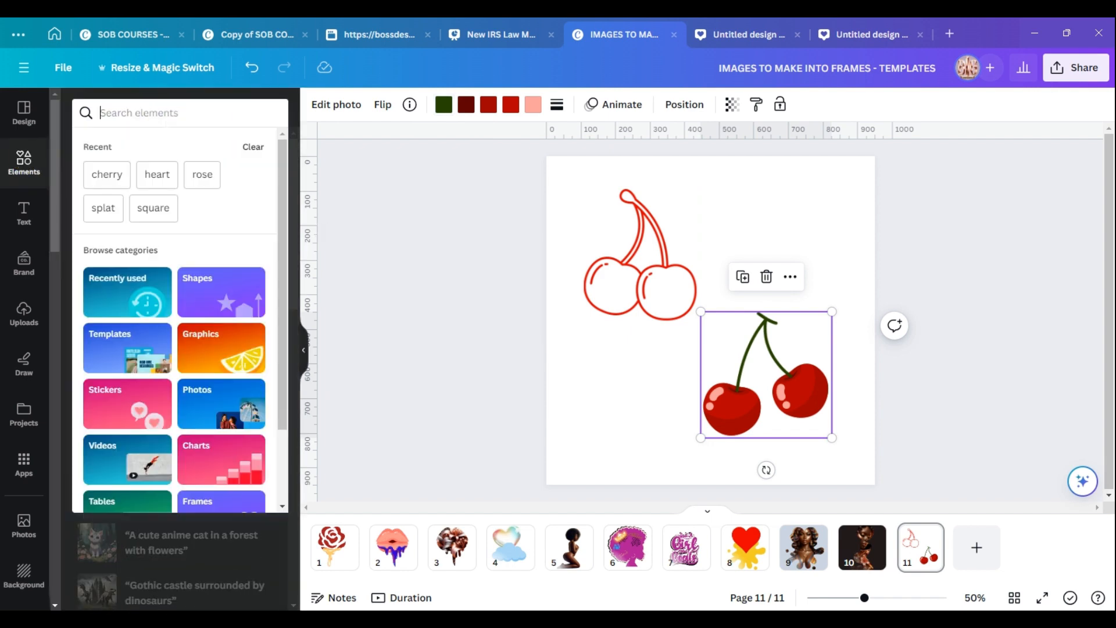
{"action": "left_click", "coordinate": [106, 175]}
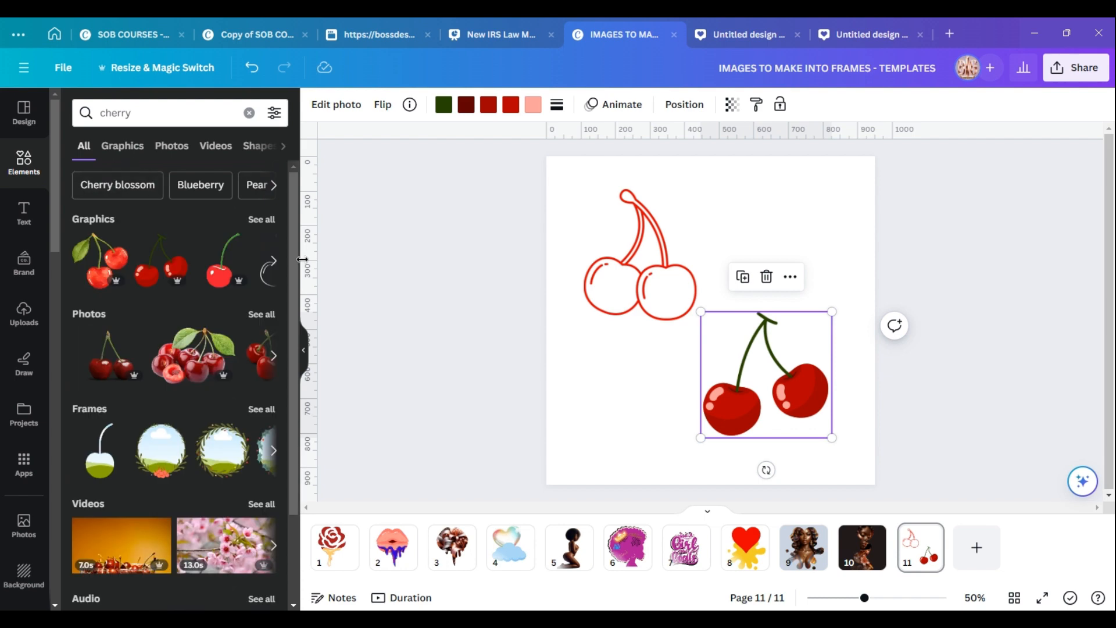
{"action": "left_click", "coordinate": [261, 220]}
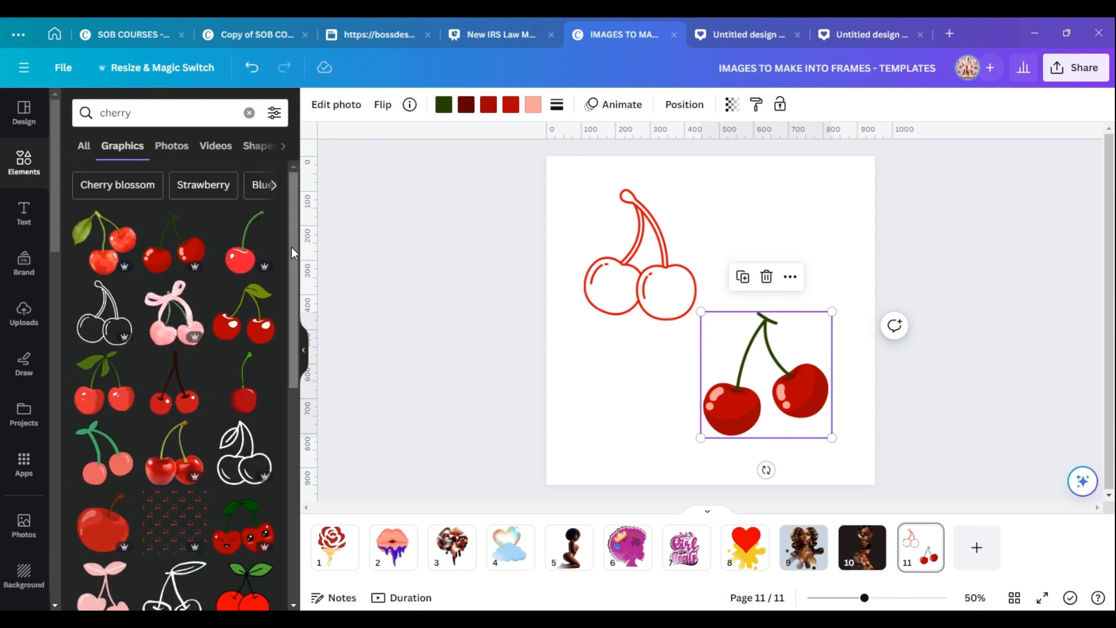
{"action": "left_click_drag", "start_coordinate": [291, 246], "coordinate": [287, 324]}
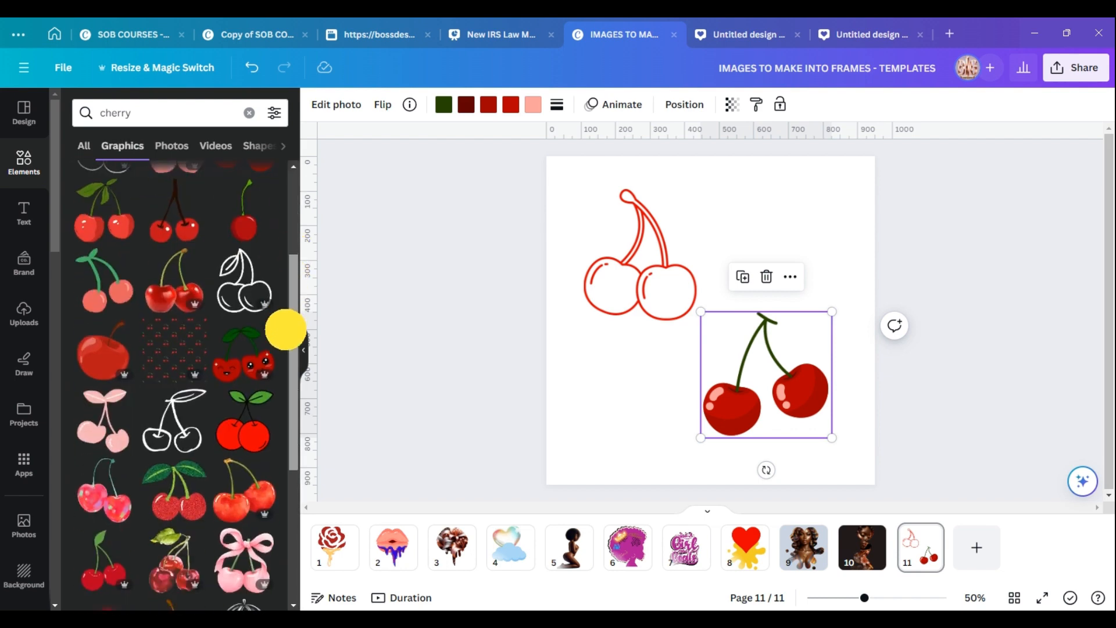
{"action": "left_click", "coordinate": [90, 285]}
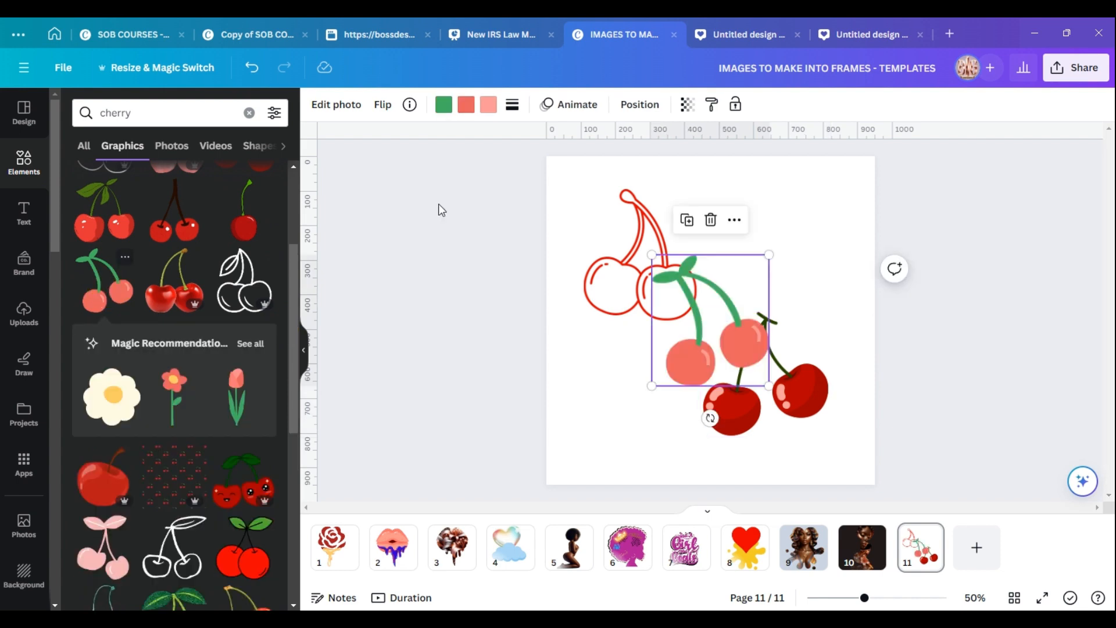
Move the coral cherries lower on the page and delete the red and outlined cherry graphics.
{"action": "left_click_drag", "start_coordinate": [719, 300], "coordinate": [641, 369]}
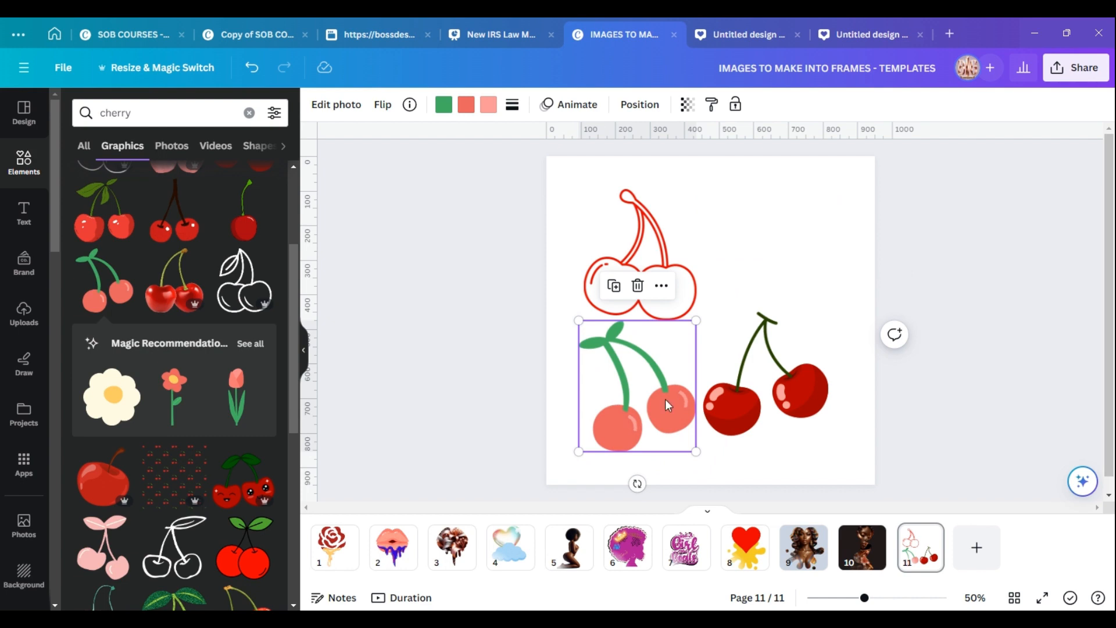
{"action": "left_click", "coordinate": [800, 397]}
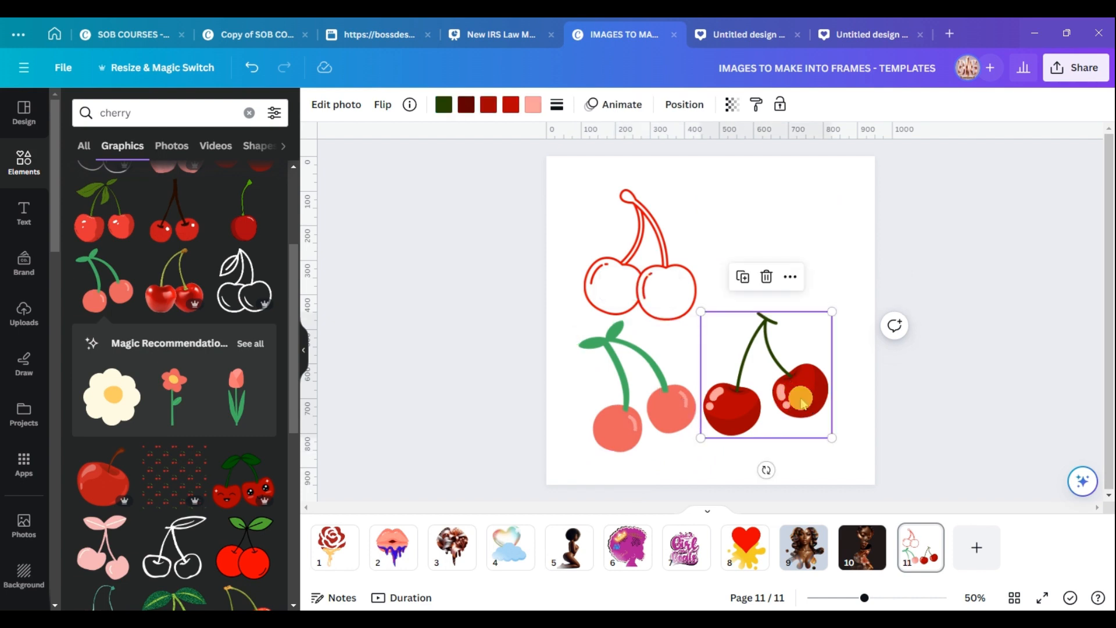
{"action": "left_click", "coordinate": [766, 279]}
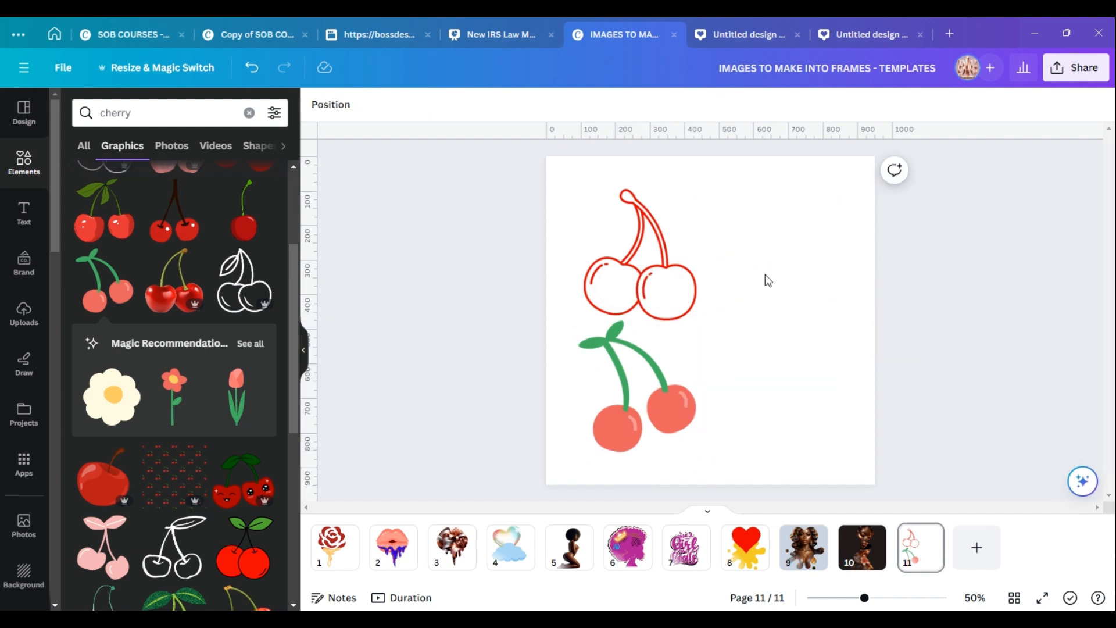
{"action": "left_click", "coordinate": [639, 209]}
{"action": "left_click", "coordinate": [640, 155]}
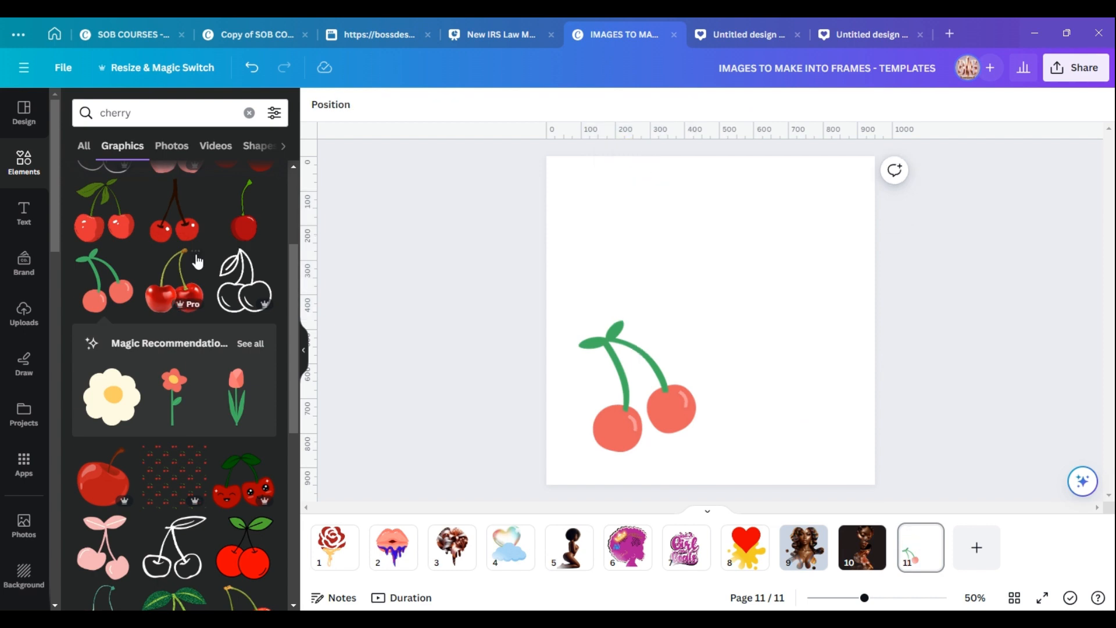
Add a realistic cherries graphic, resize and reposition it, then delete it.
{"action": "left_click", "coordinate": [177, 264]}
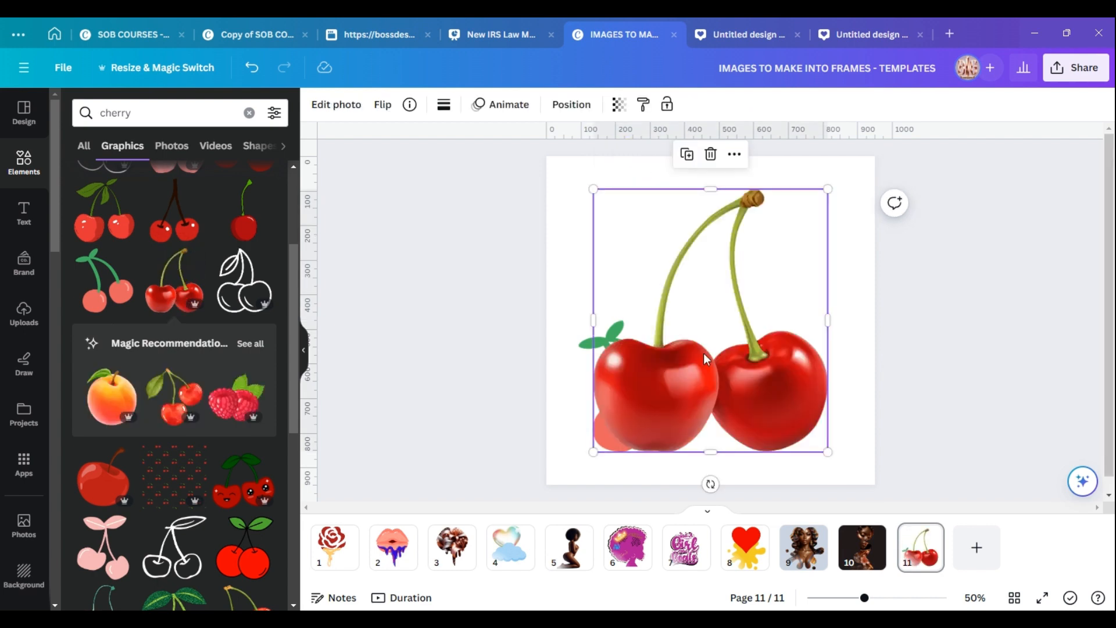
{"action": "left_click_drag", "start_coordinate": [754, 295], "coordinate": [786, 259]}
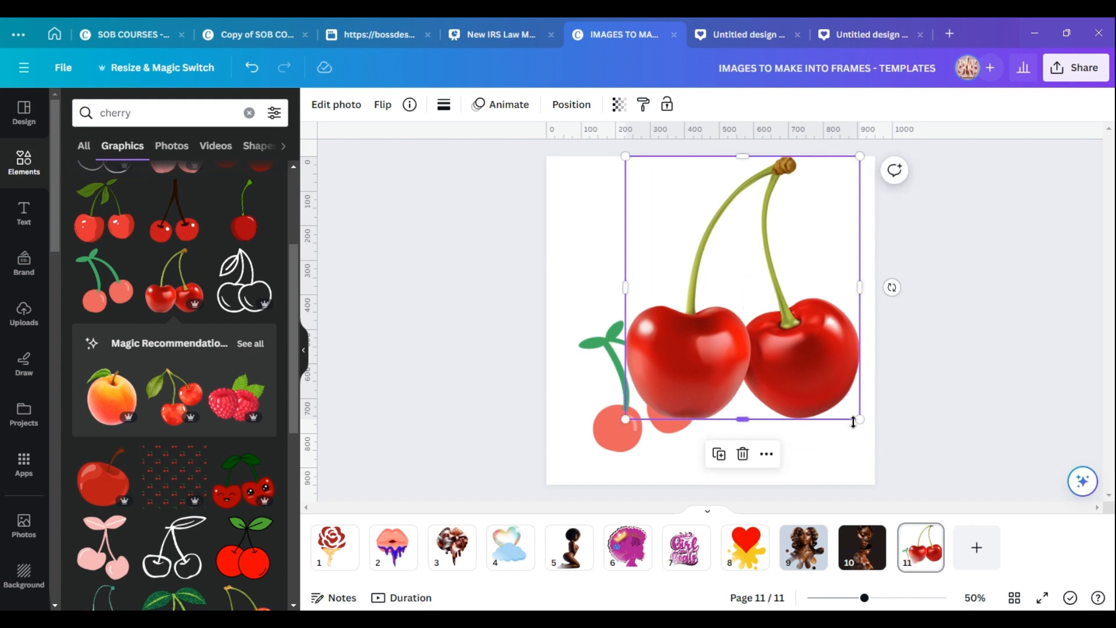
{"action": "left_click_drag", "start_coordinate": [860, 419], "coordinate": [760, 309]}
{"action": "left_click_drag", "start_coordinate": [697, 242], "coordinate": [754, 271]}
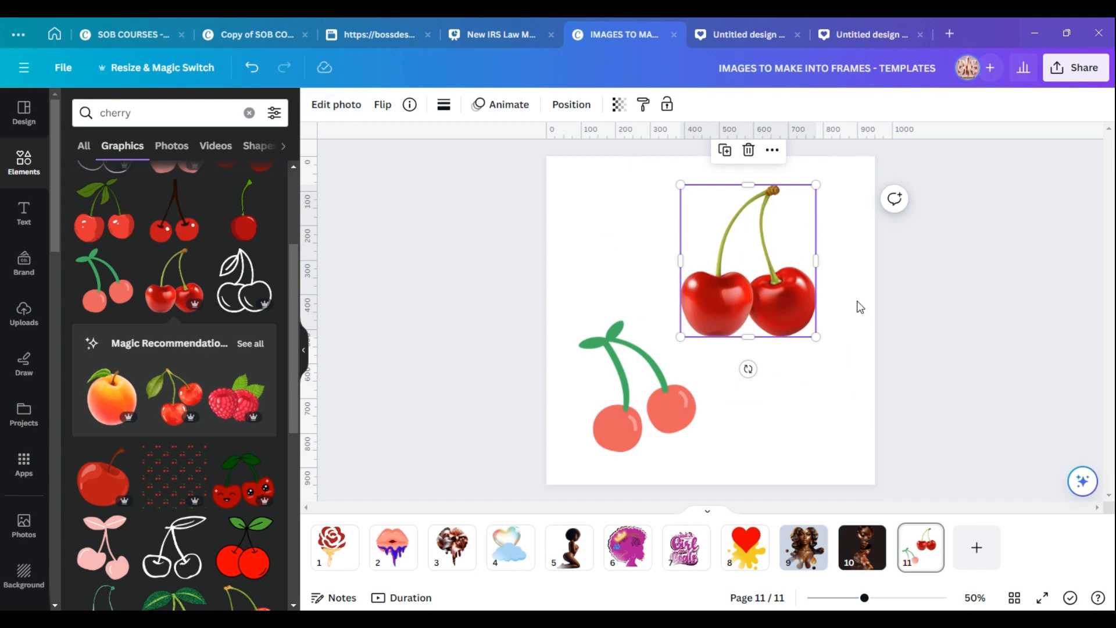
{"action": "left_click", "coordinate": [748, 152]}
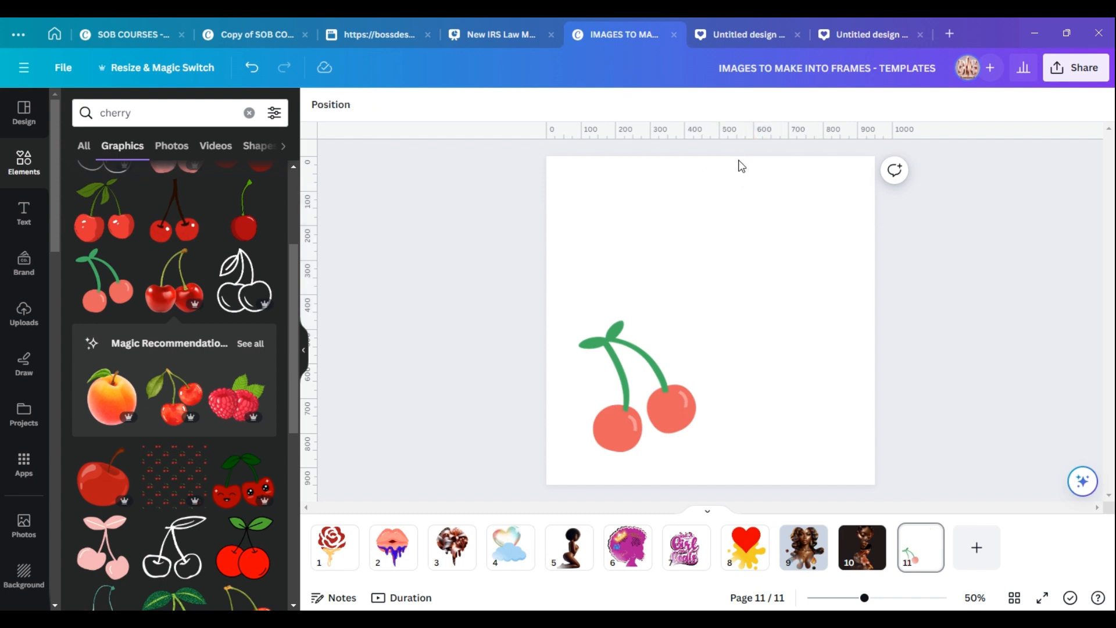
Enlarge the coral cherries graphic and center it to fill most of the page.
{"action": "left_click", "coordinate": [677, 383]}
{"action": "left_click_drag", "start_coordinate": [645, 363], "coordinate": [707, 289]}
{"action": "left_click_drag", "start_coordinate": [754, 377], "coordinate": [810, 435]}
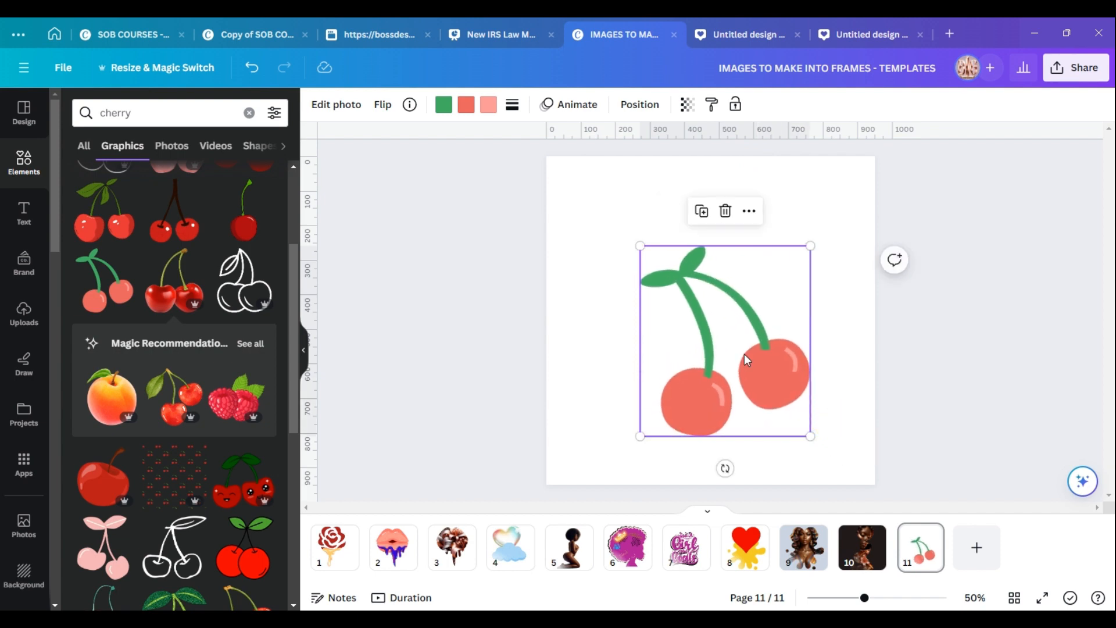
{"action": "left_click_drag", "start_coordinate": [639, 246], "coordinate": [589, 190]}
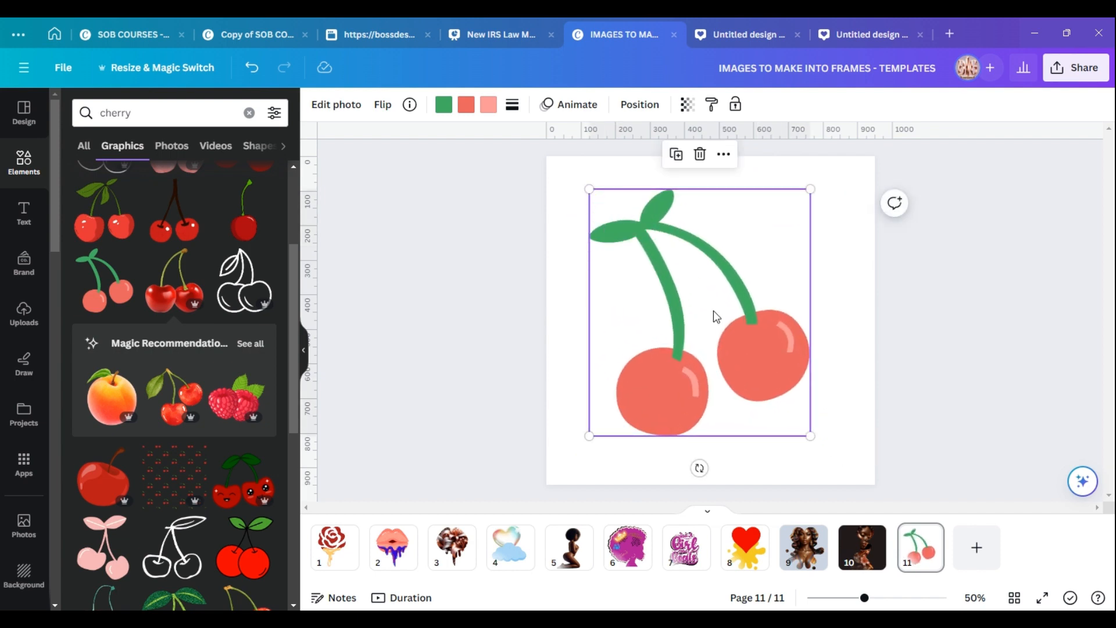
Download only the current page 11 of the design as a PDF Standard file.
{"action": "left_click", "coordinate": [846, 317]}
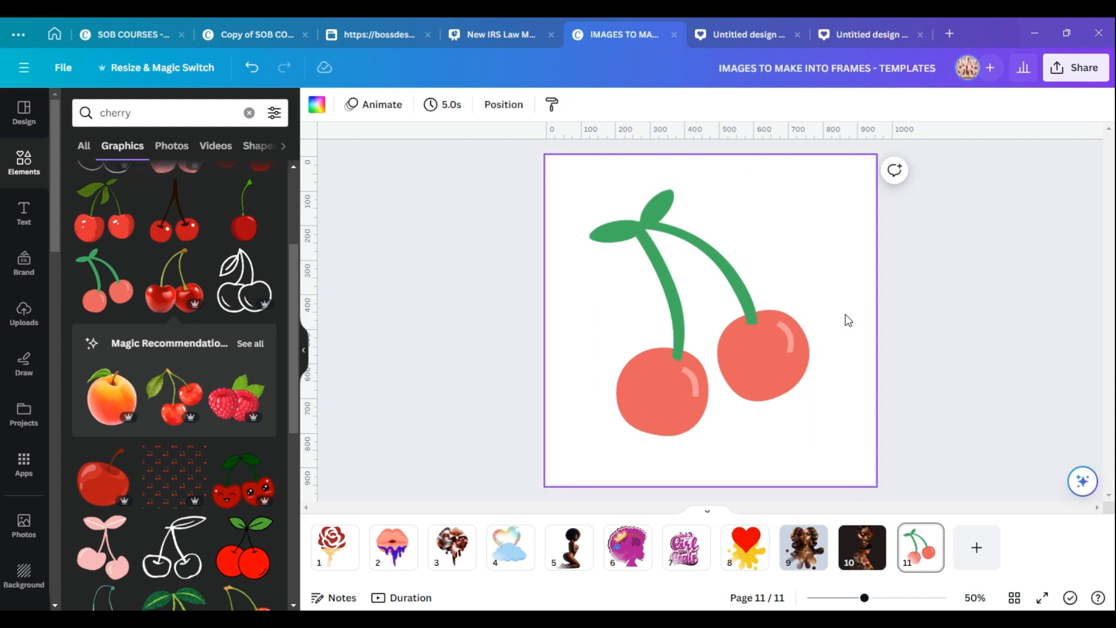
{"action": "left_click", "coordinate": [1080, 75]}
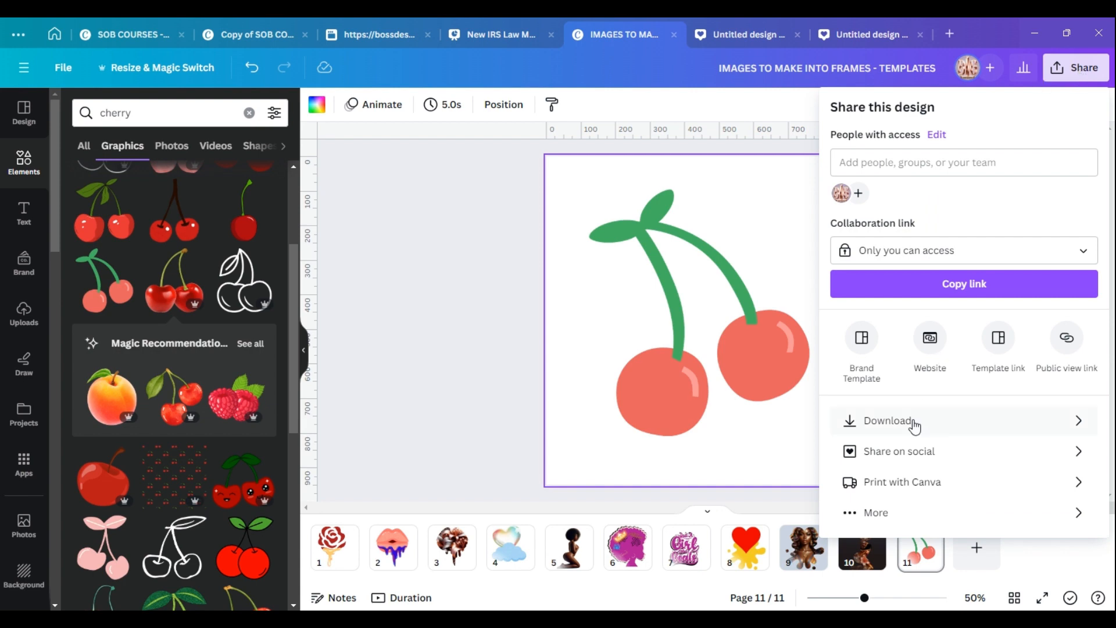
{"action": "left_click", "coordinate": [913, 423]}
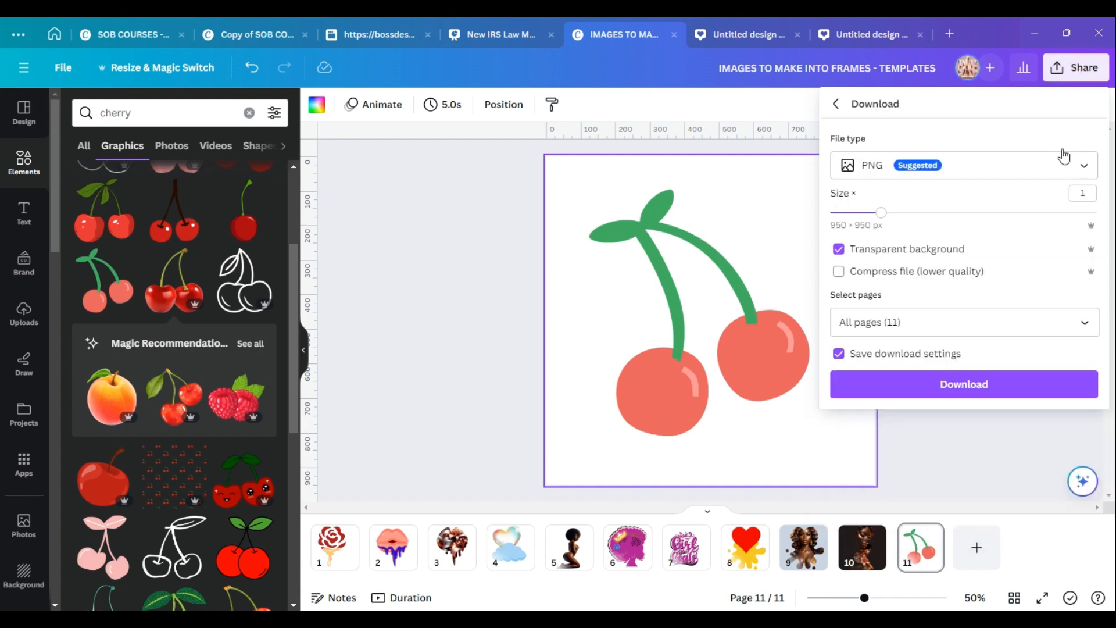
{"action": "left_click", "coordinate": [1079, 161]}
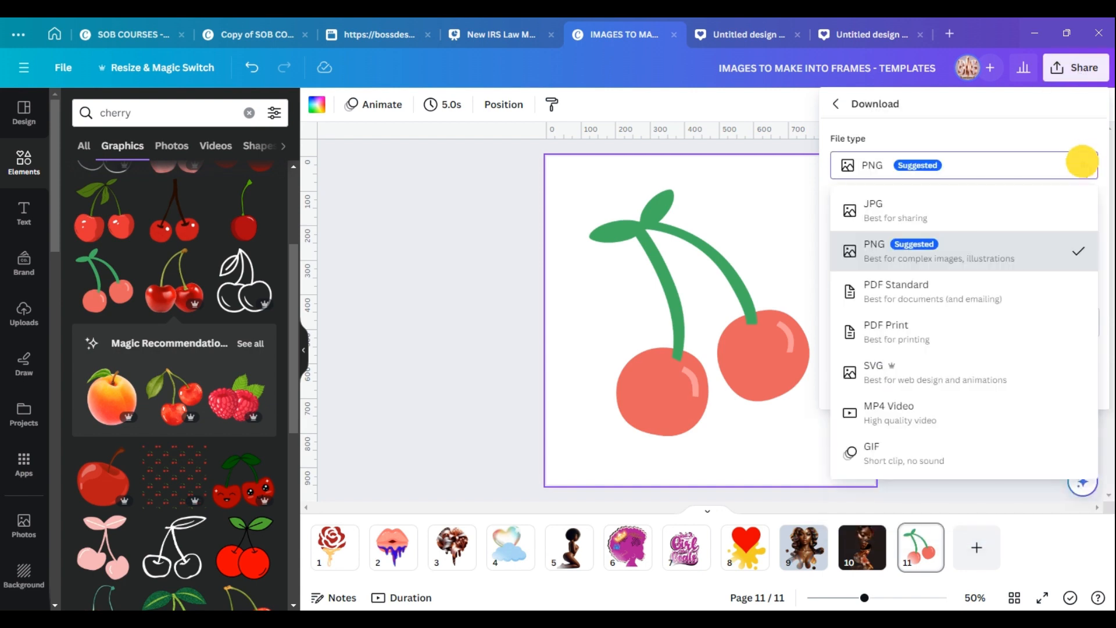
{"action": "left_click", "coordinate": [928, 302]}
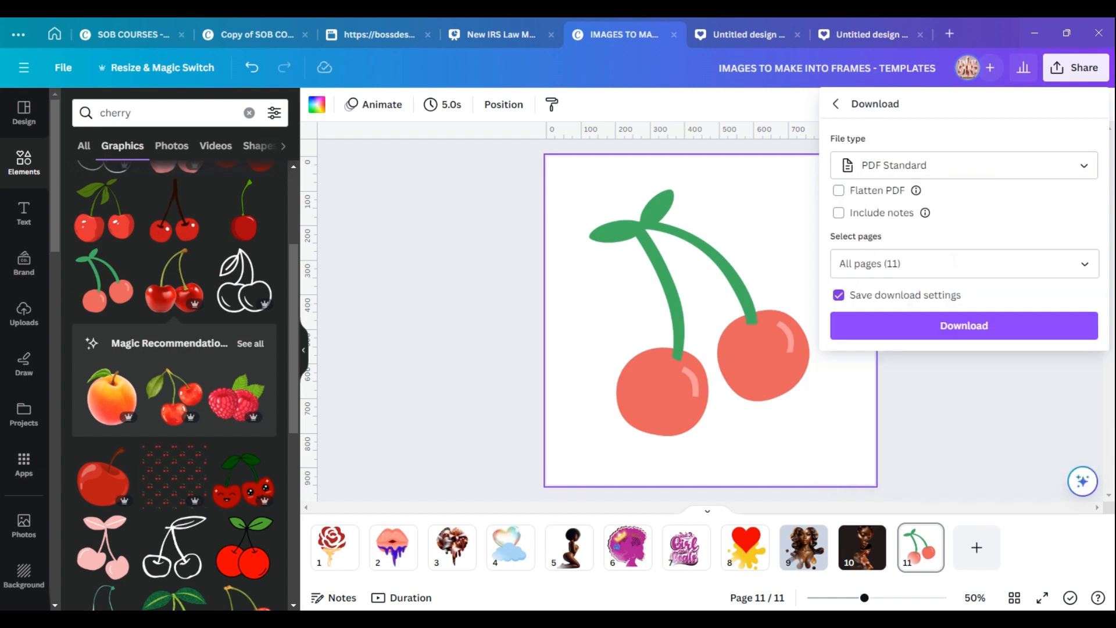
{"action": "left_click", "coordinate": [1084, 261]}
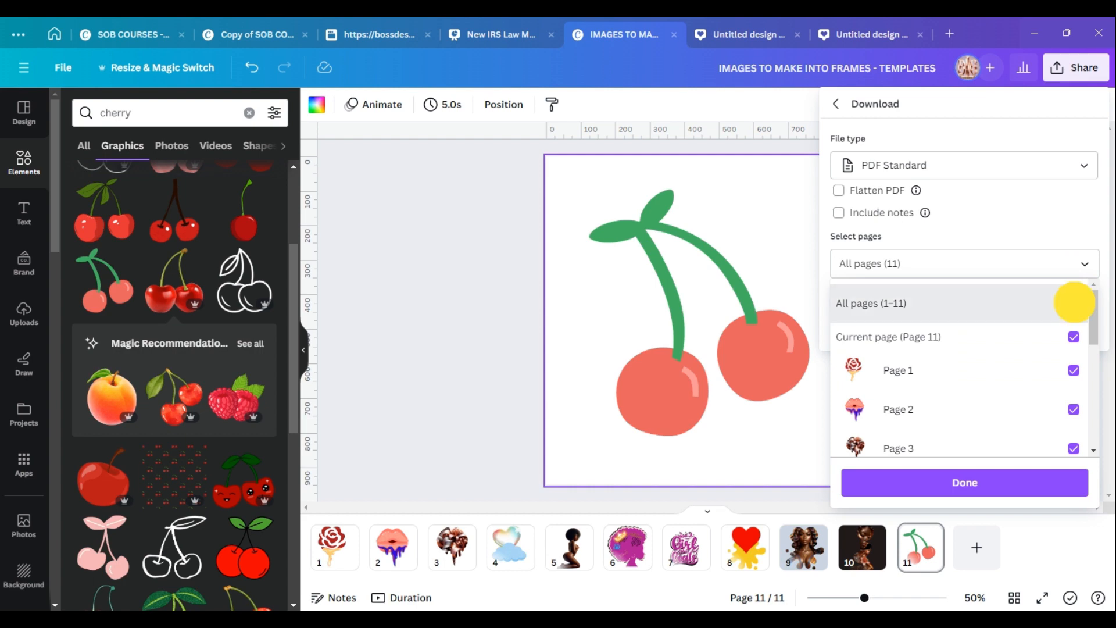
{"action": "left_click", "coordinate": [1074, 305]}
{"action": "left_click", "coordinate": [1074, 337]}
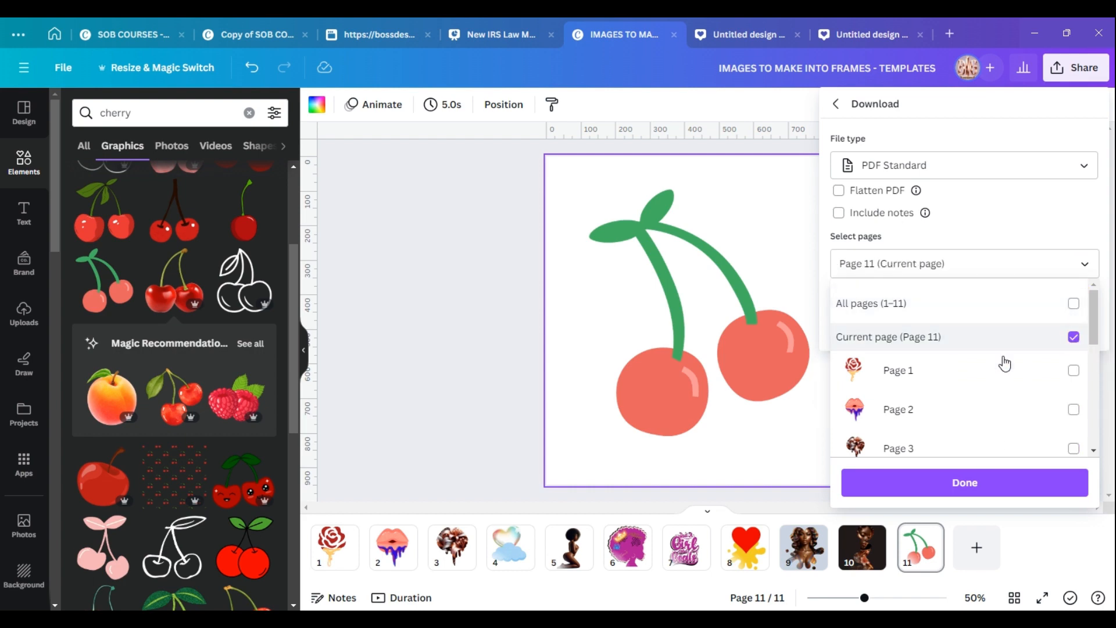
{"action": "left_click", "coordinate": [1006, 481]}
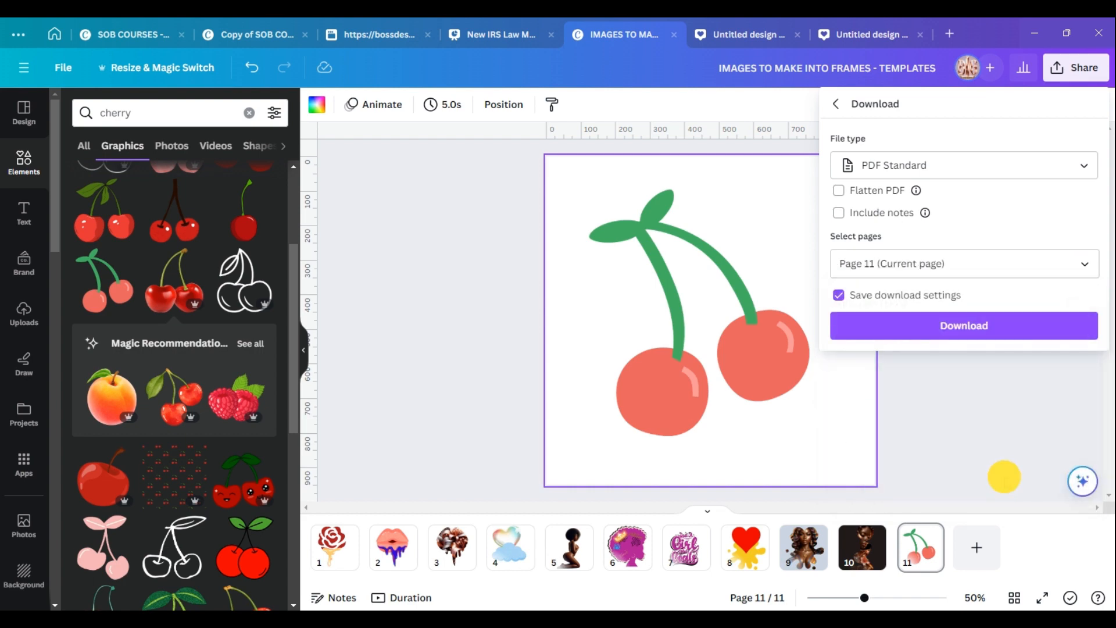
{"action": "left_click", "coordinate": [982, 331]}
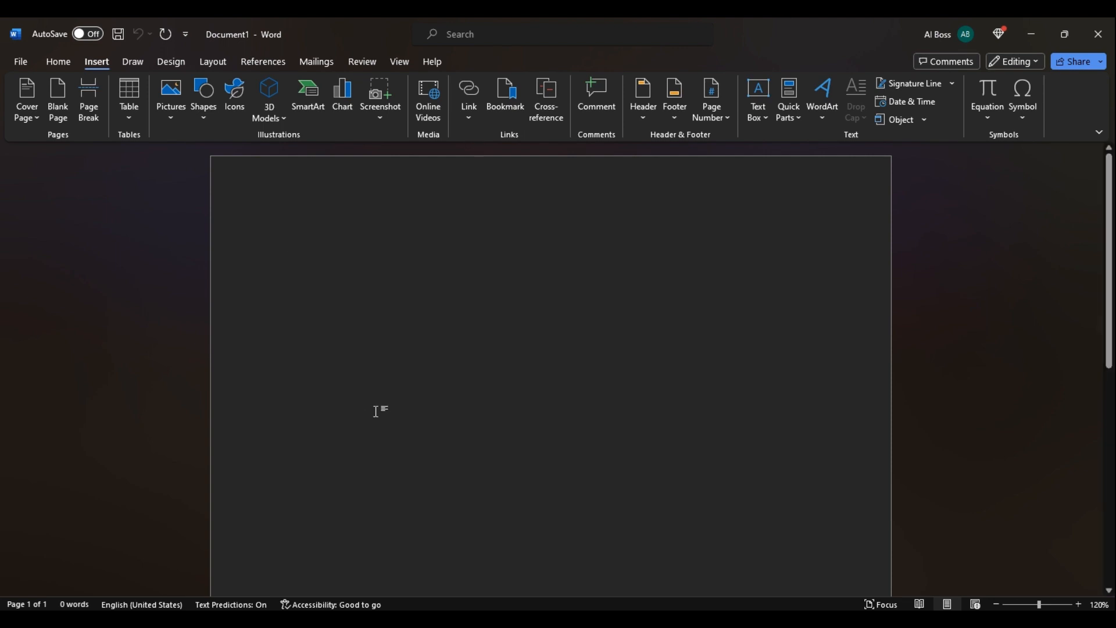
Open the downloaded 'Cherry trick in word to make a frame' PDF from Downloads in Word and enable editing to convert it.
{"action": "left_click", "coordinate": [17, 63]}
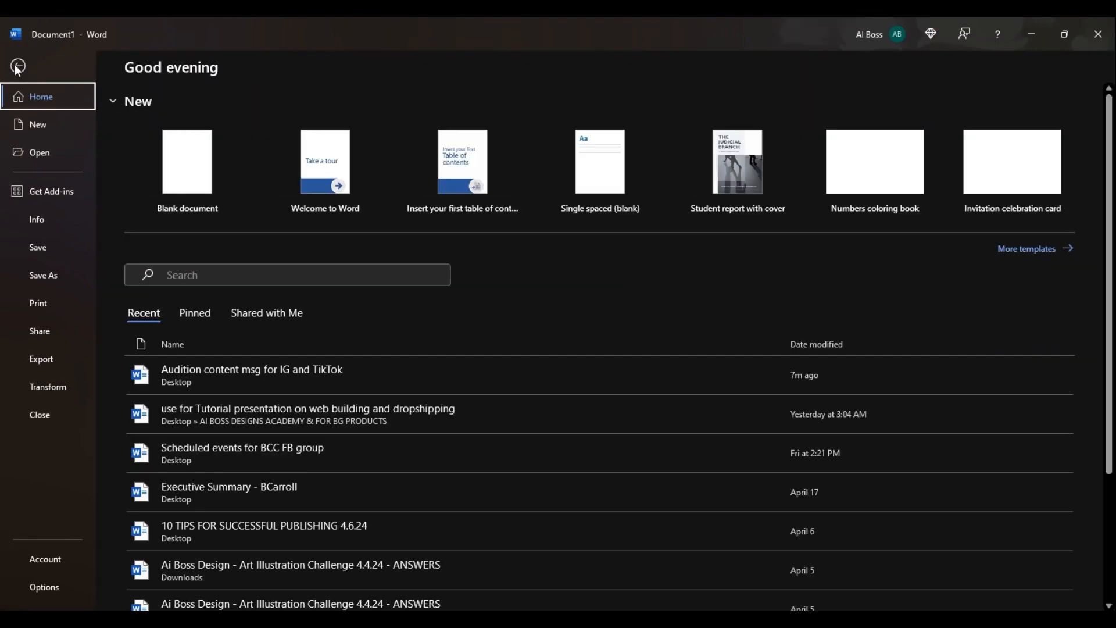
{"action": "left_click", "coordinate": [40, 154]}
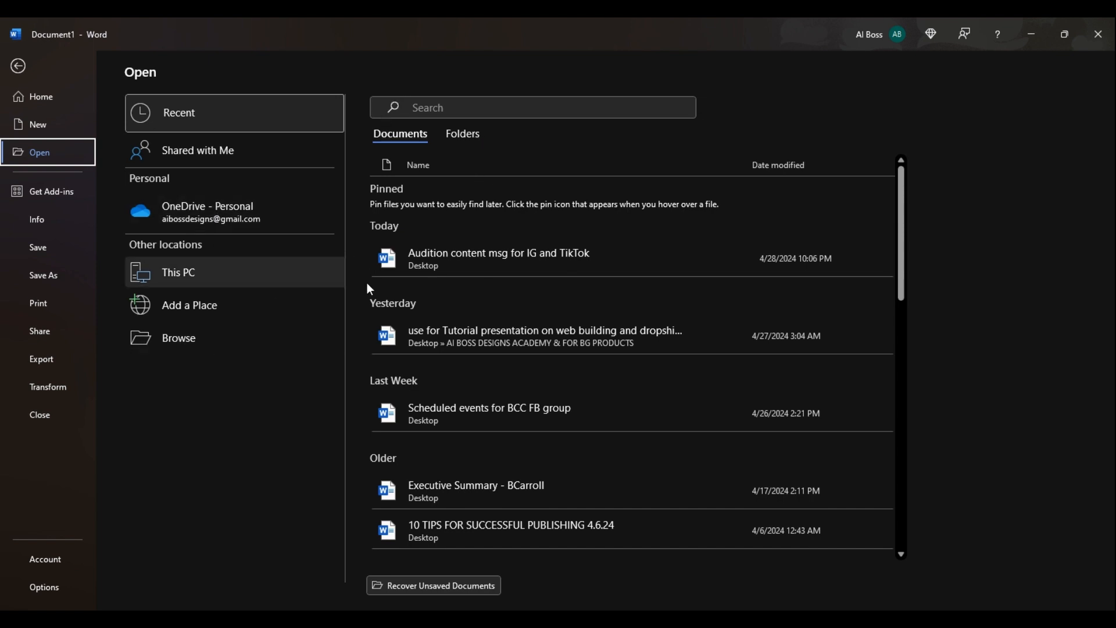
{"action": "left_click", "coordinate": [169, 344]}
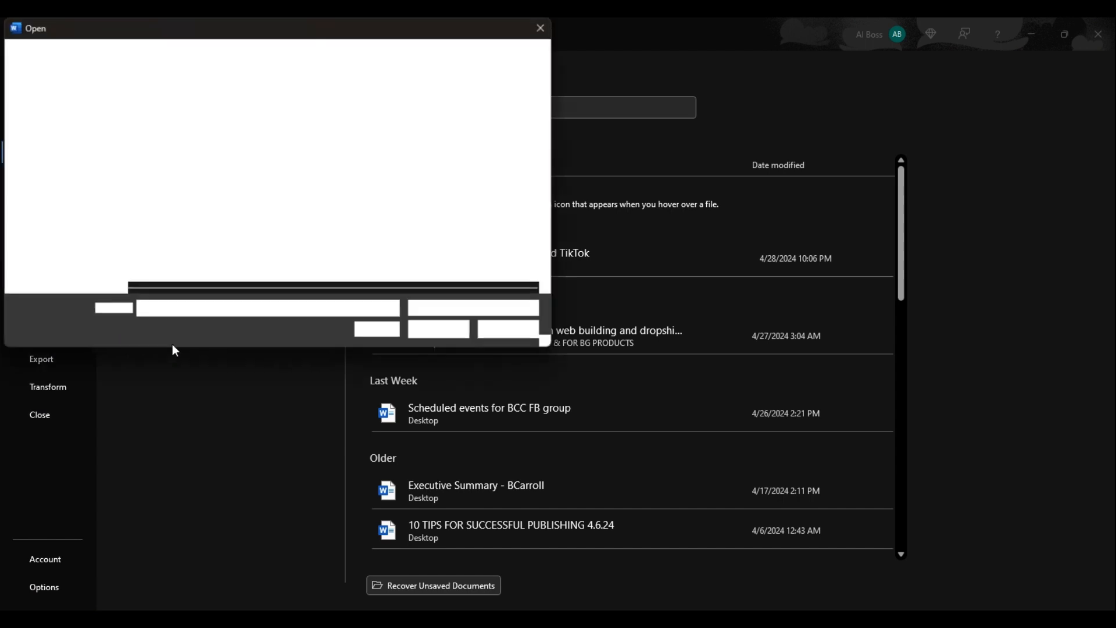
{"action": "left_click", "coordinate": [66, 223]}
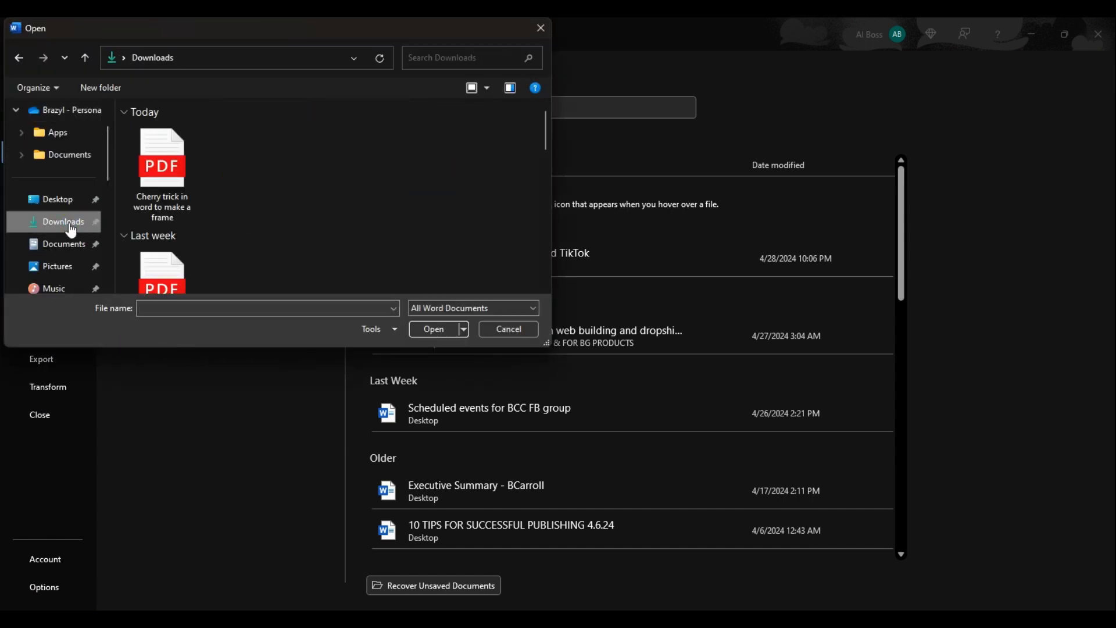
{"action": "left_click", "coordinate": [169, 181]}
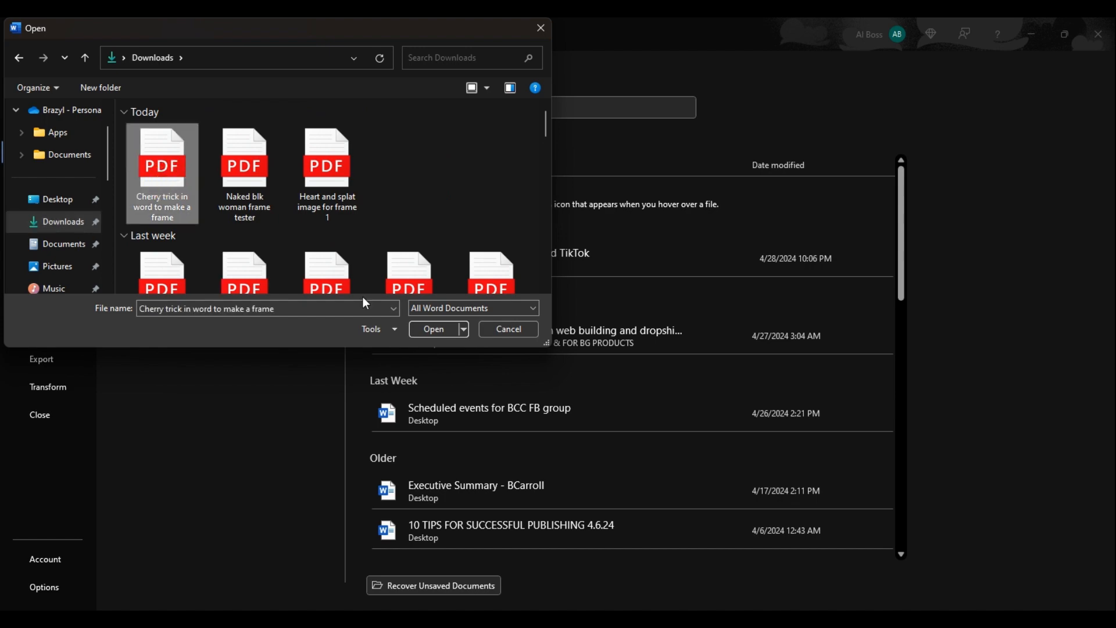
{"action": "left_click", "coordinate": [434, 329]}
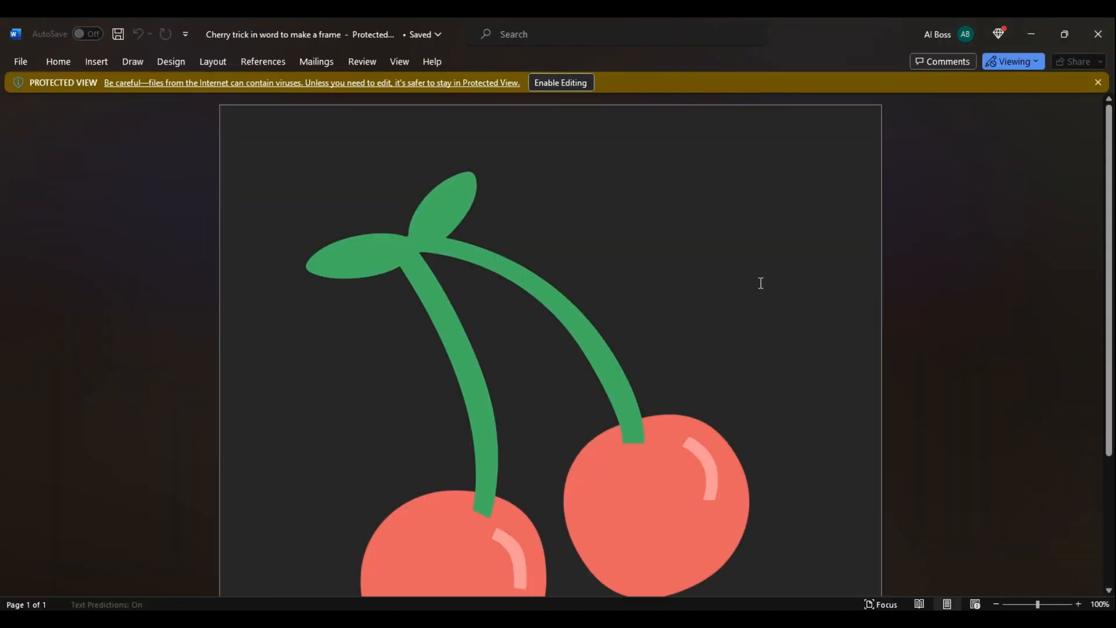
{"action": "left_click", "coordinate": [553, 84]}
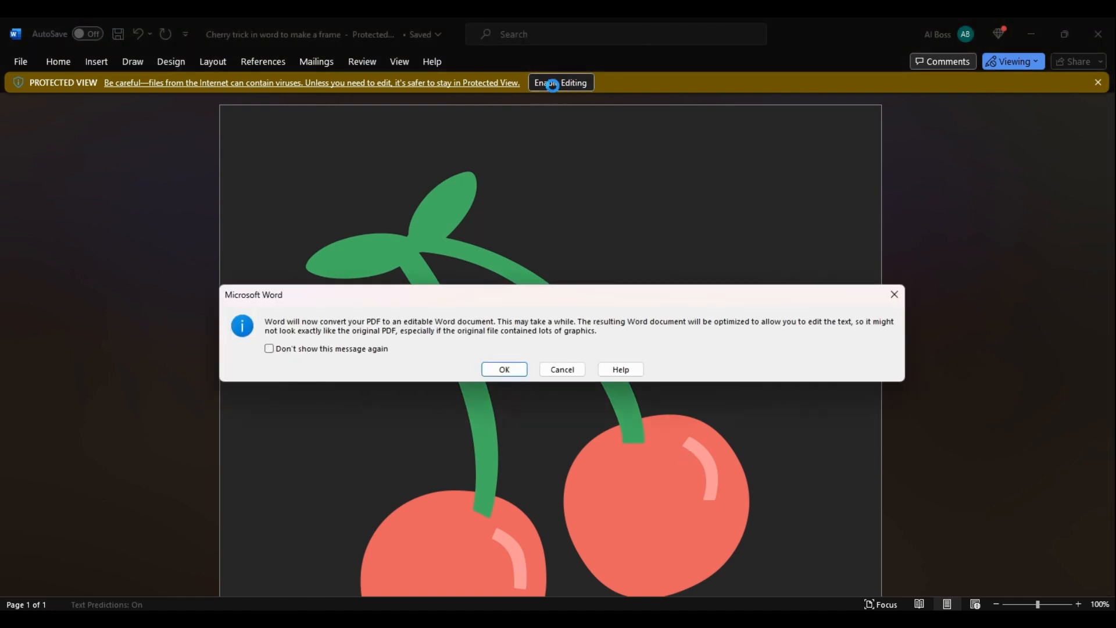
{"action": "left_click", "coordinate": [504, 369]}
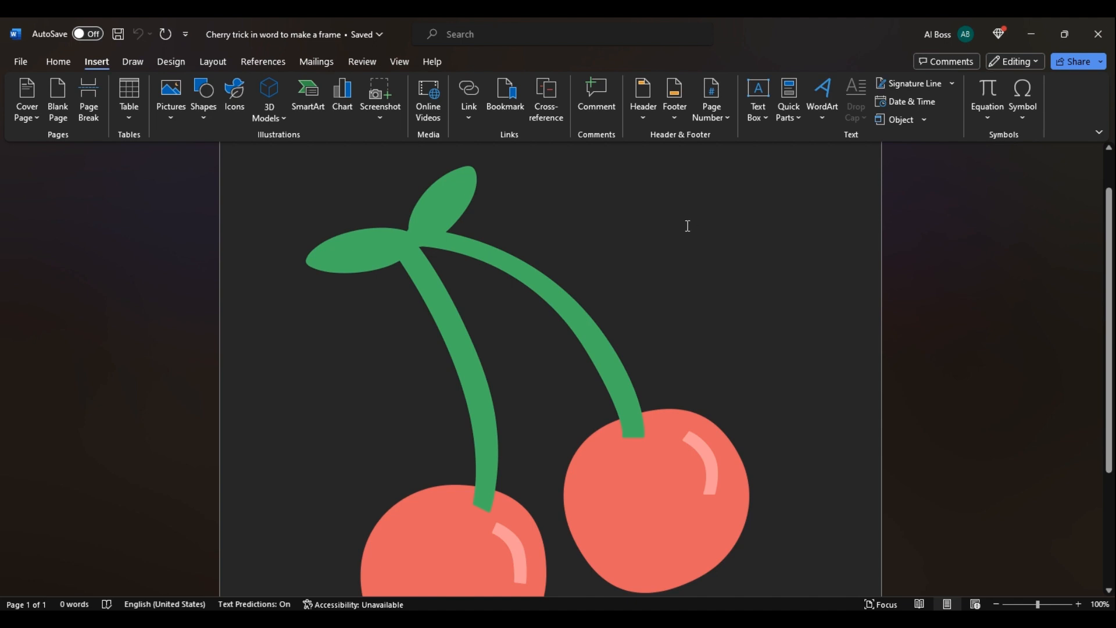
Fill the cherry shape with the golden fantasy image from Downloads as a picture fill.
{"action": "left_click", "coordinate": [527, 279]}
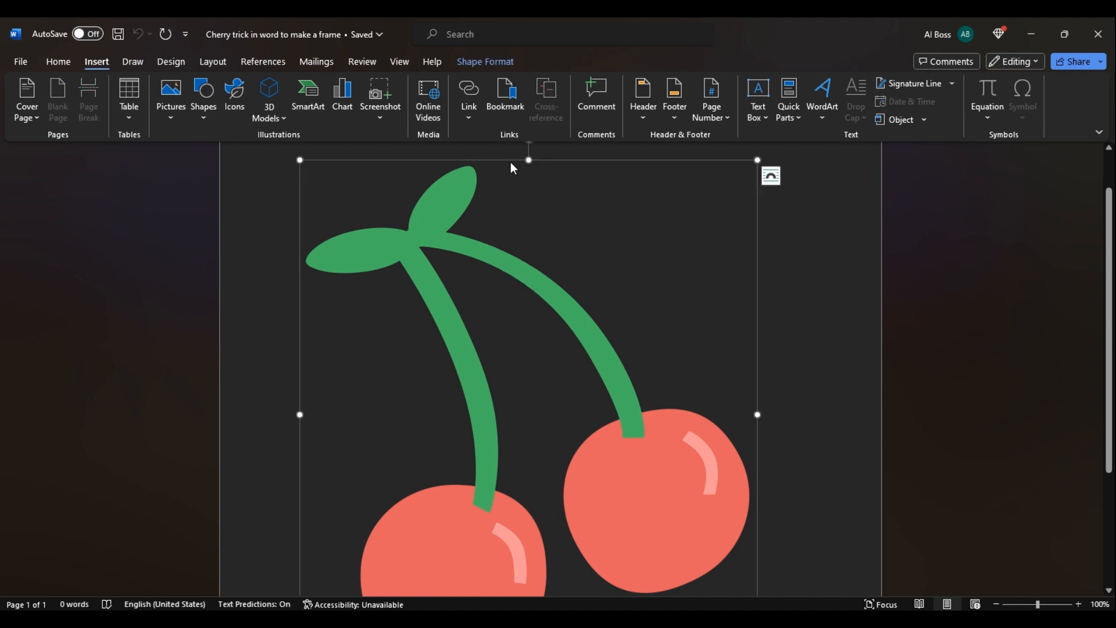
{"action": "left_click", "coordinate": [476, 62]}
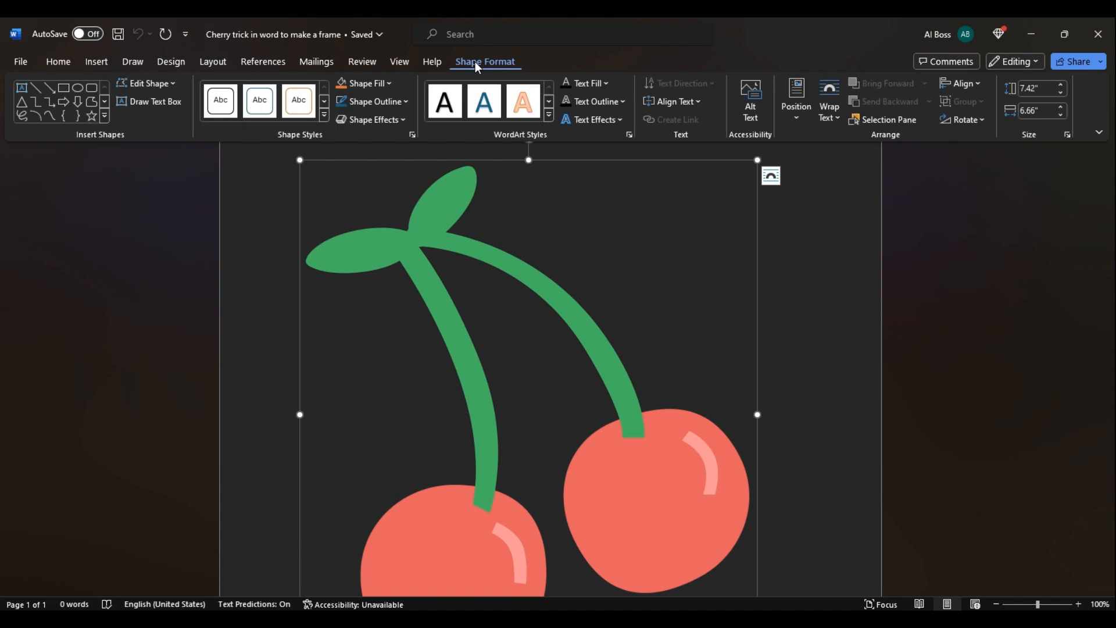
{"action": "left_click", "coordinate": [390, 83]}
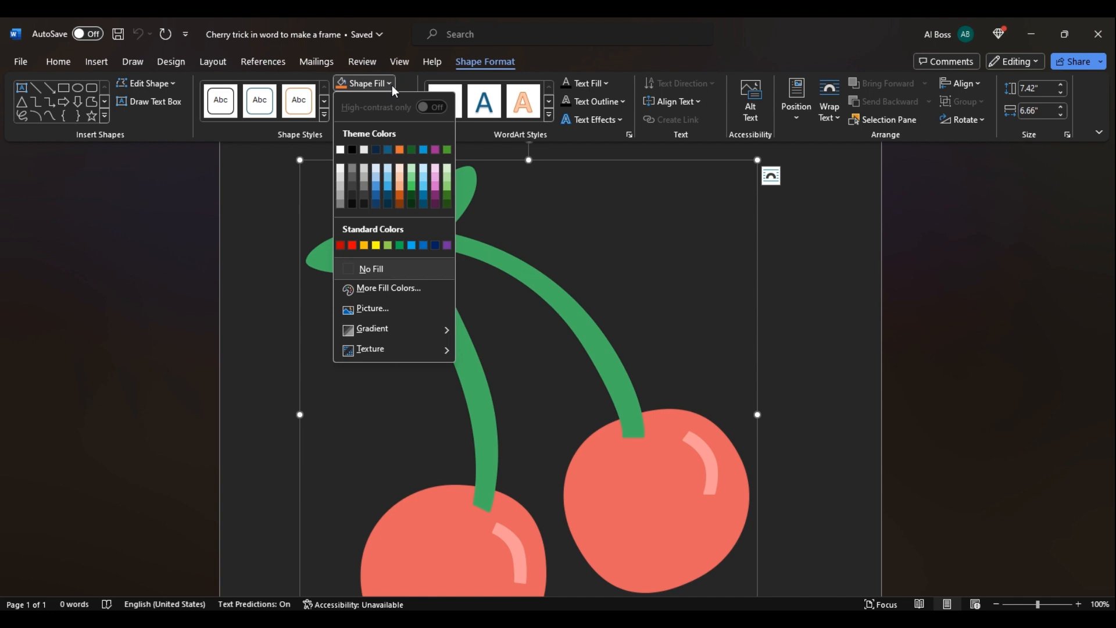
{"action": "left_click", "coordinate": [384, 308]}
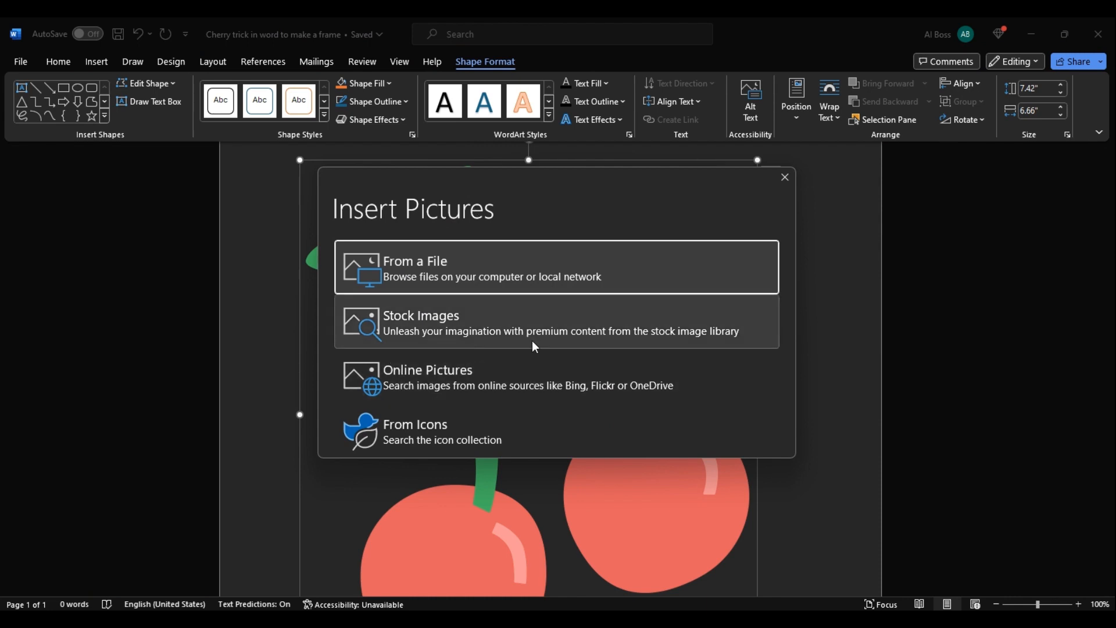
{"action": "left_click", "coordinate": [442, 273]}
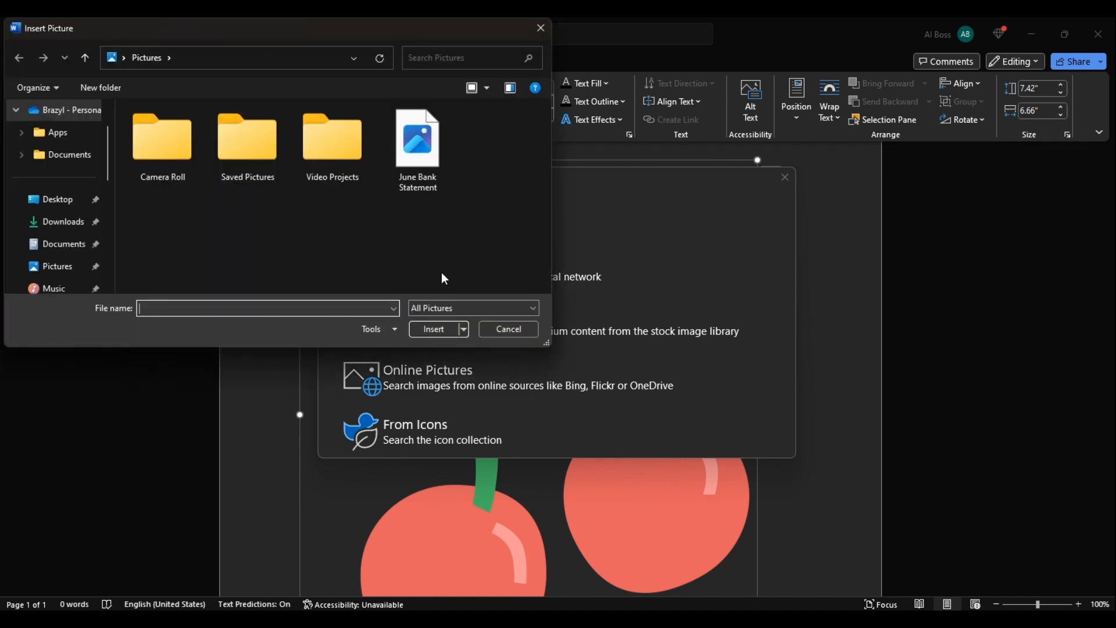
{"action": "left_click", "coordinate": [57, 221]}
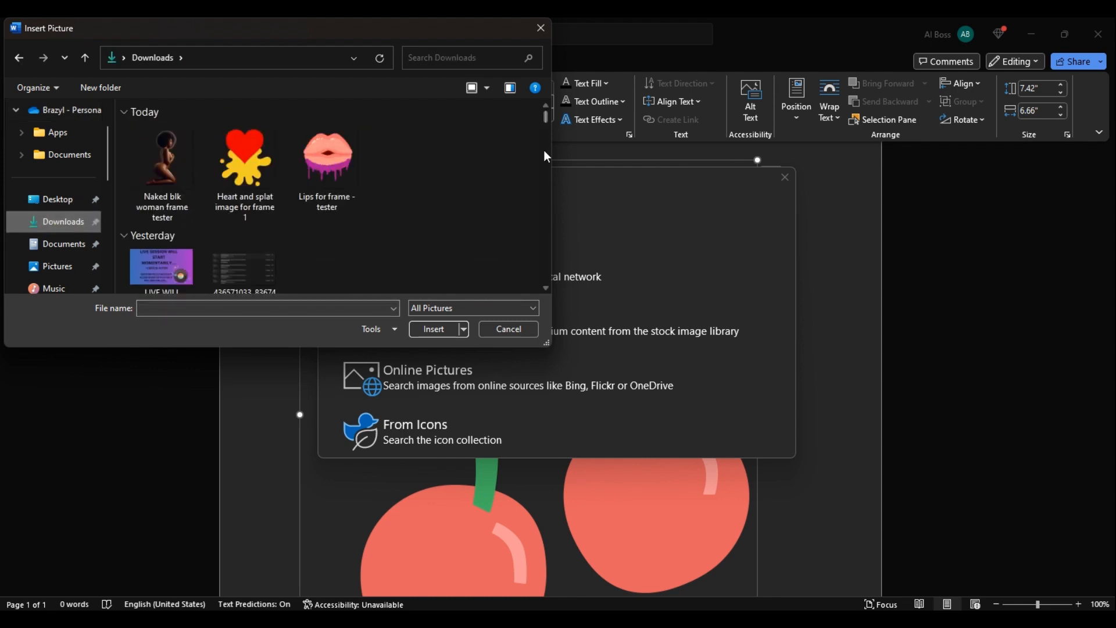
{"action": "left_click_drag", "start_coordinate": [546, 120], "coordinate": [542, 187]}
{"action": "left_click", "coordinate": [243, 140]}
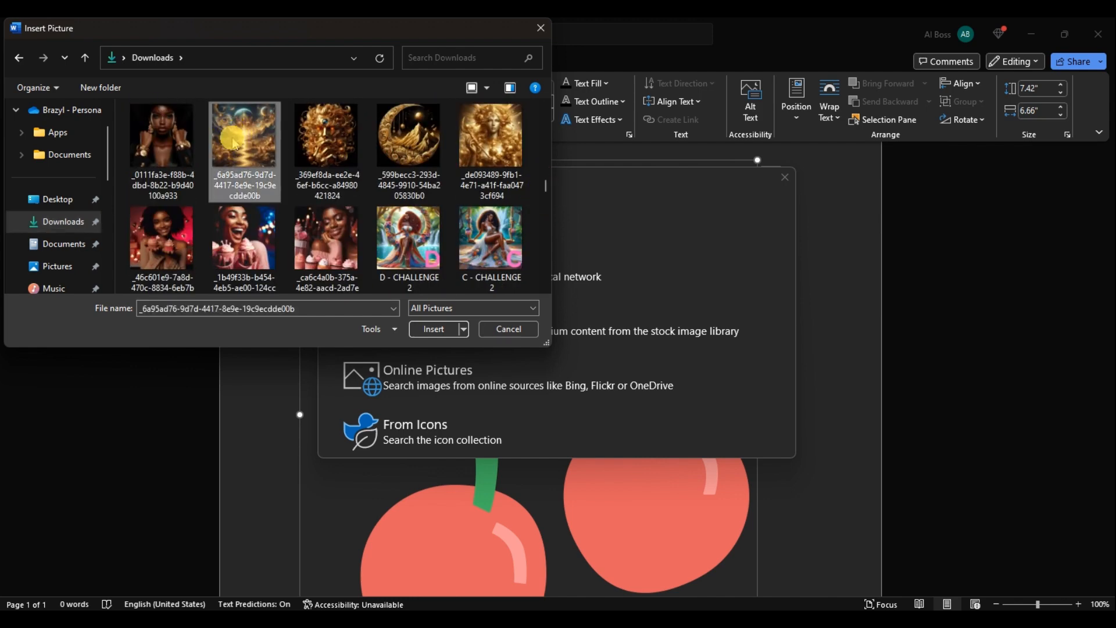
{"action": "left_click", "coordinate": [433, 329]}
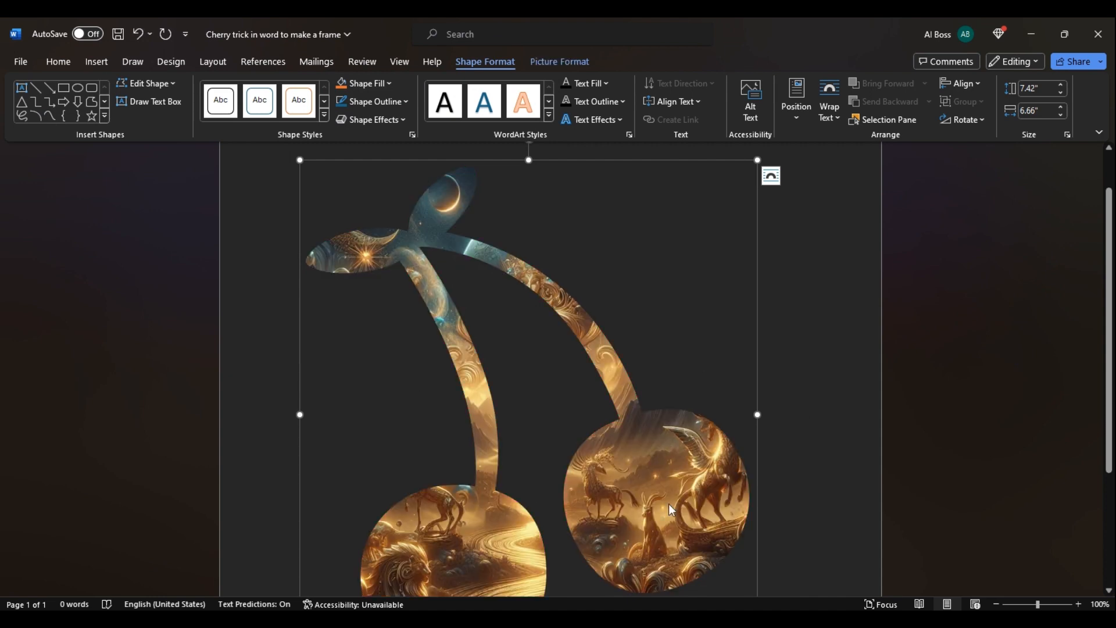
{"action": "scroll", "coordinate": [900, 371], "scroll_direction": "down", "scroll_amount": 1}
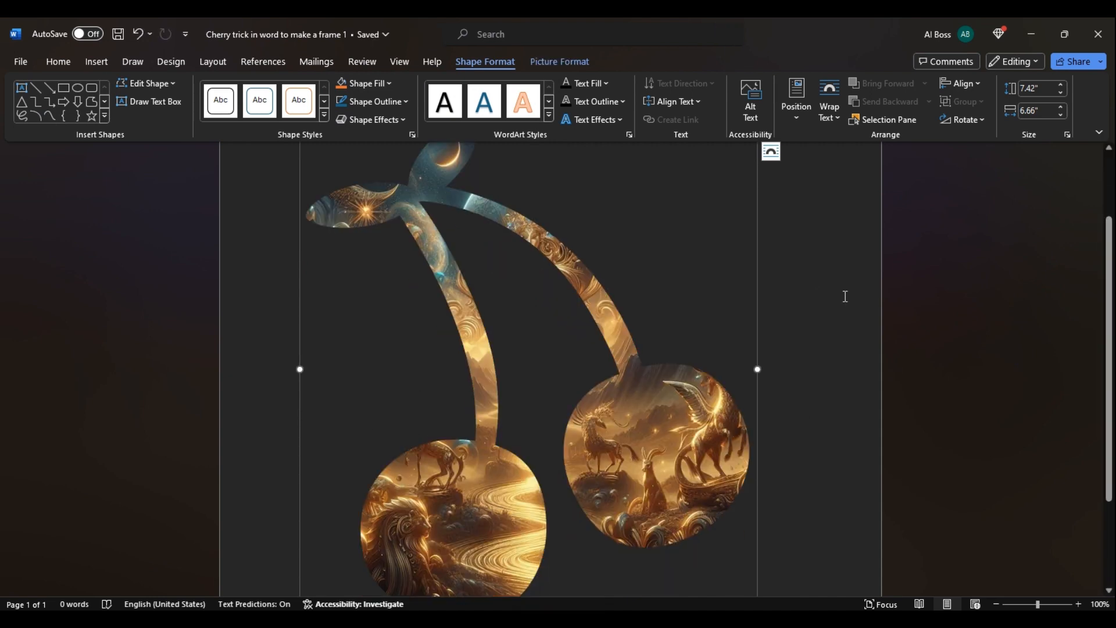
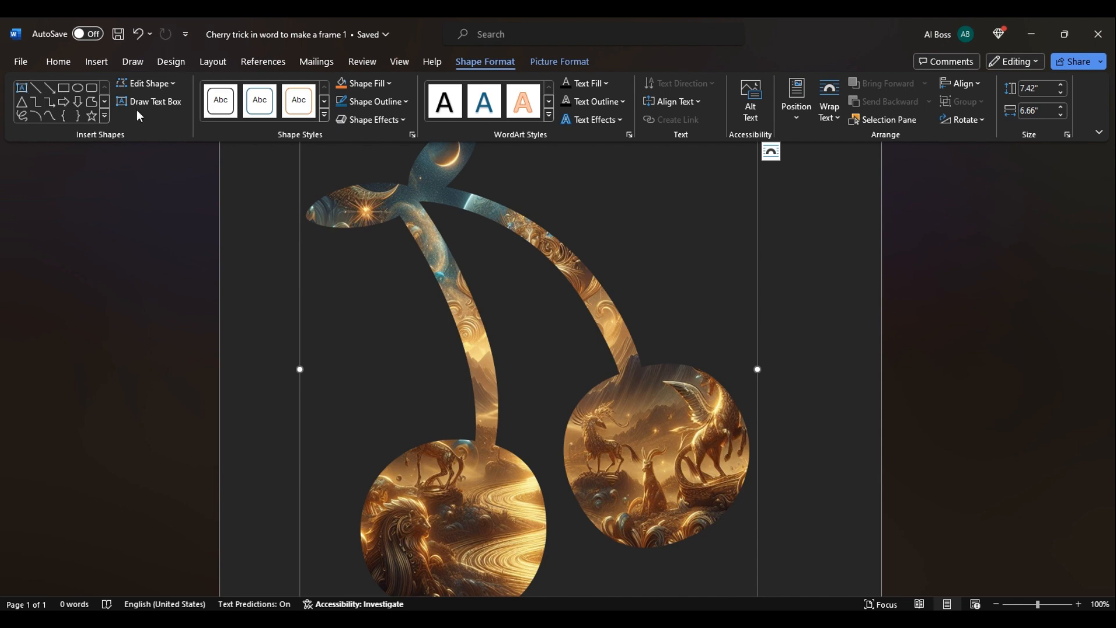
Save the Word document as a PDF named 'Cherry trick in word to make a frame 2' in Downloads.
{"action": "left_click", "coordinate": [23, 65]}
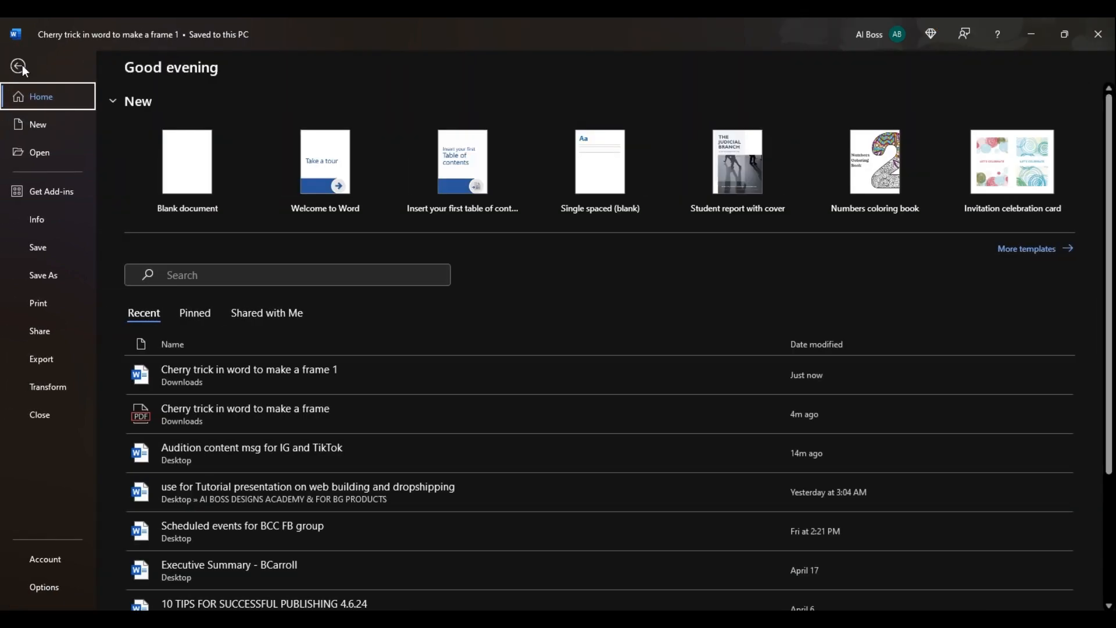
{"action": "left_click", "coordinate": [47, 273]}
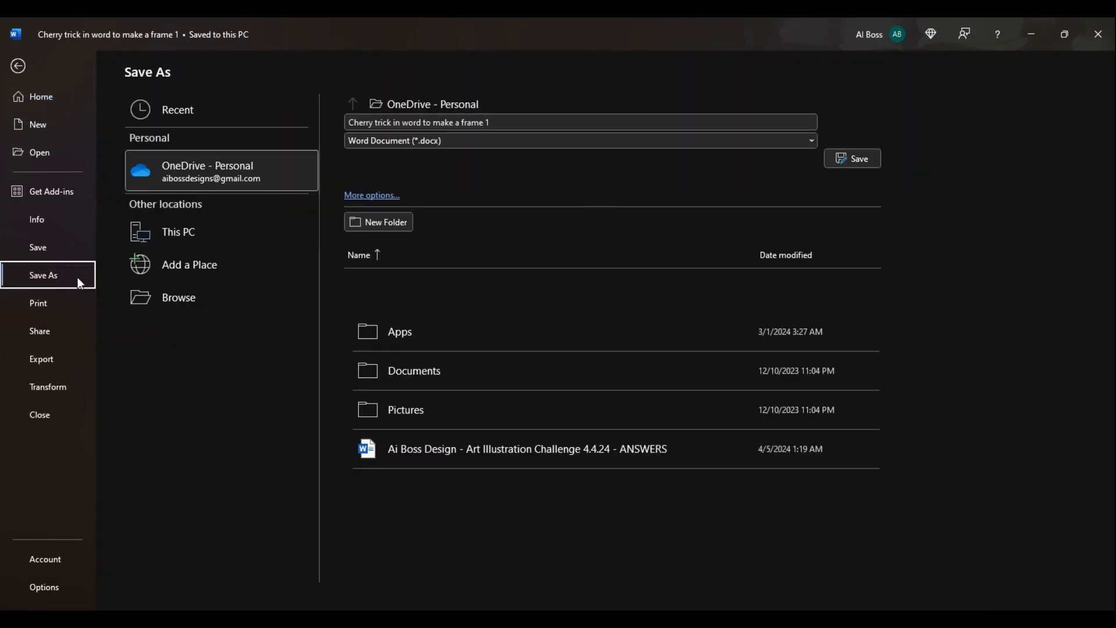
{"action": "left_click", "coordinate": [180, 301]}
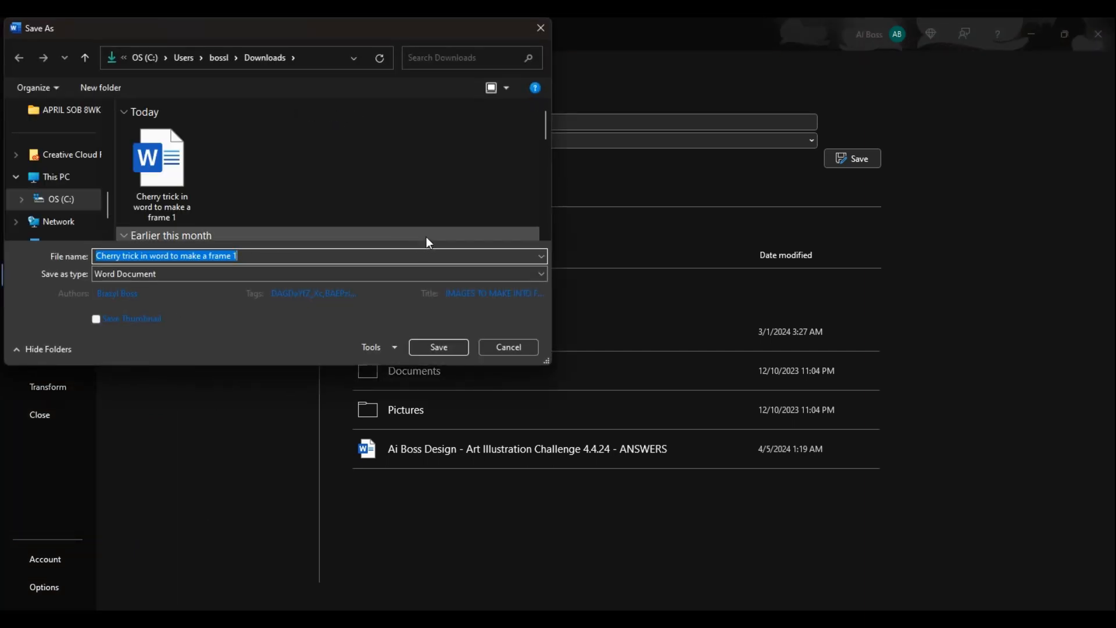
{"action": "left_click", "coordinate": [261, 258]}
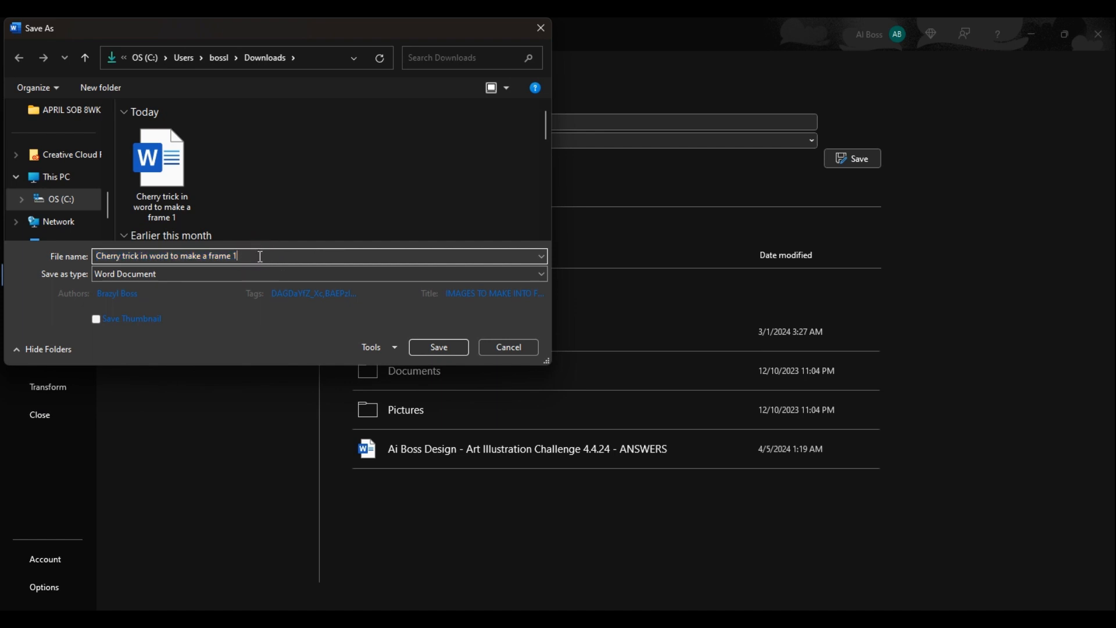
{"action": "left_click", "coordinate": [260, 257]}
{"action": "key", "text": "BackSpace"}
{"action": "type", "text": "2"}
{"action": "left_click", "coordinate": [540, 274]}
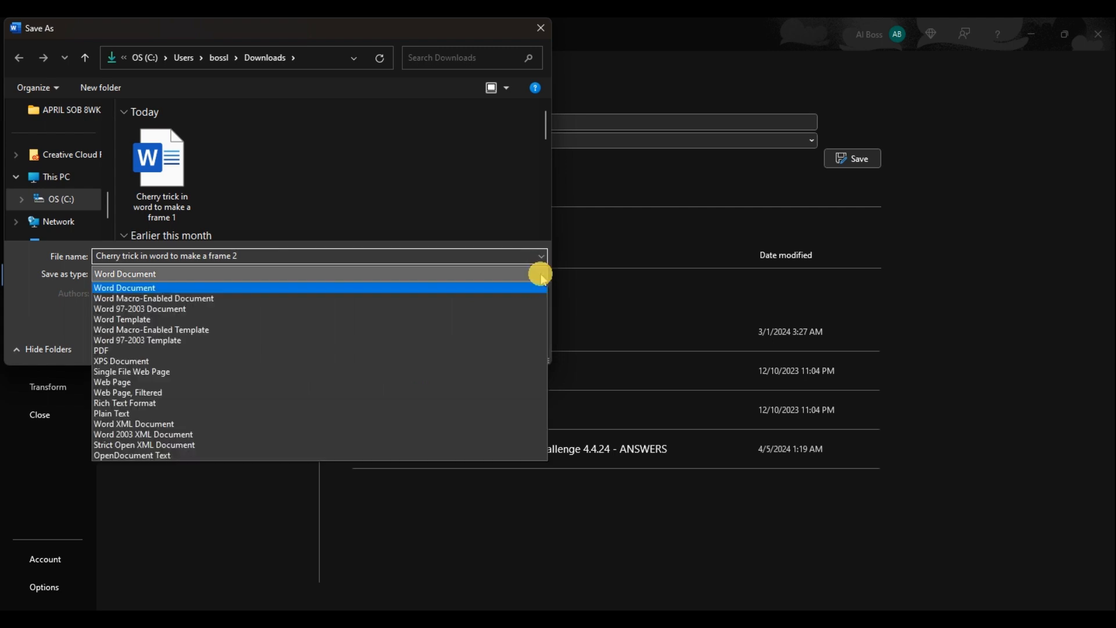
{"action": "left_click", "coordinate": [395, 351]}
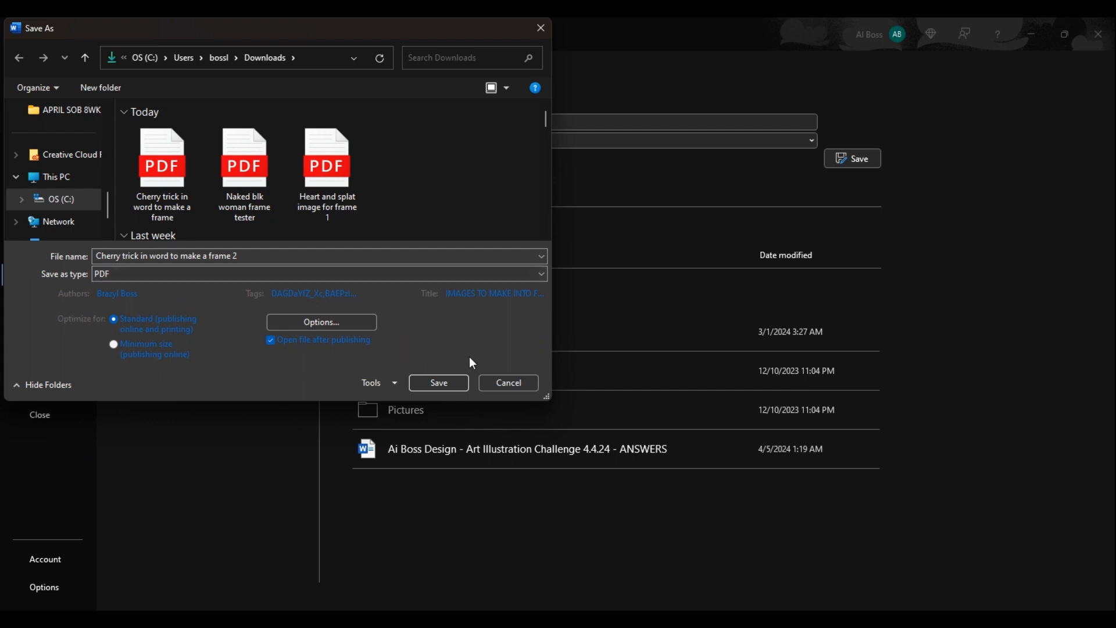
{"action": "left_click", "coordinate": [444, 383]}
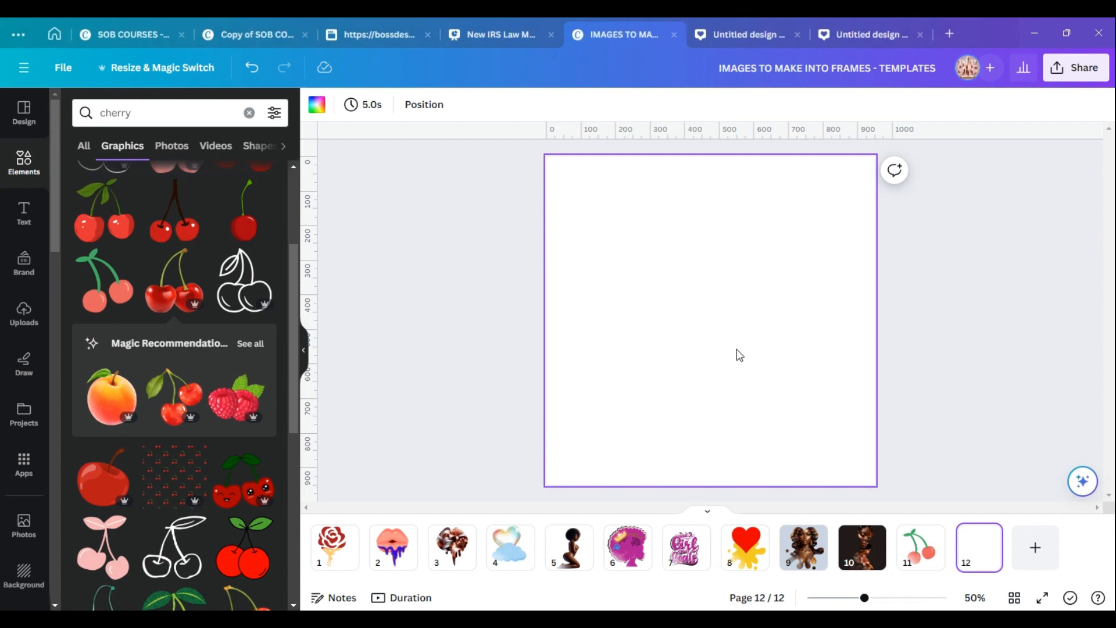
Bring the 'Cherry trick in word to make a frame 2' PDF into Canva and place it on blank page 12.
{"action": "left_click", "coordinate": [494, 619]}
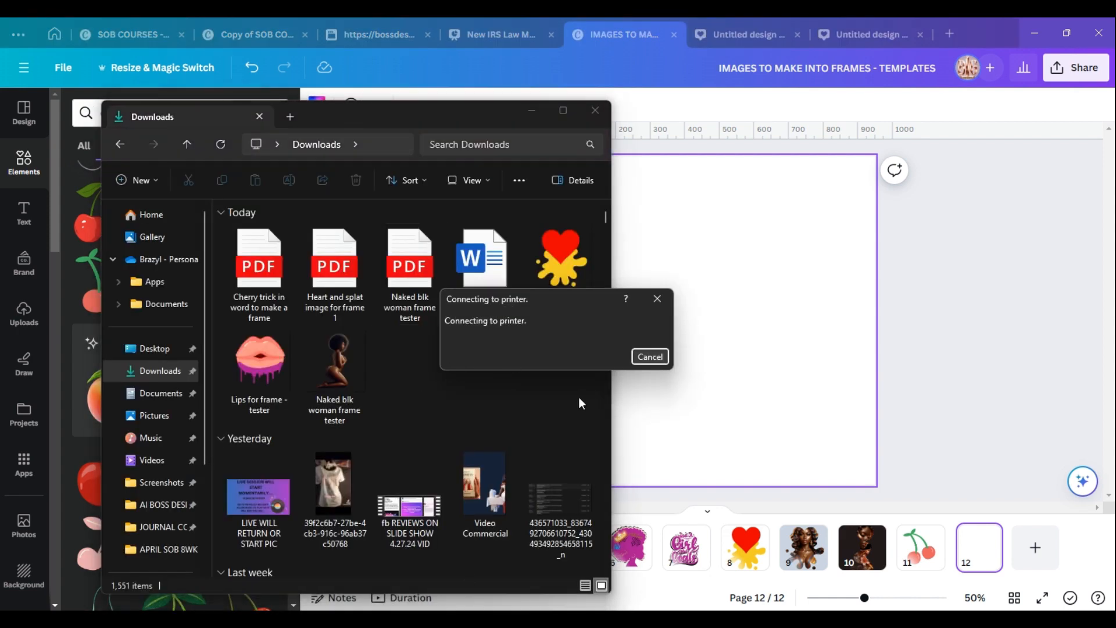
{"action": "left_click", "coordinate": [650, 356]}
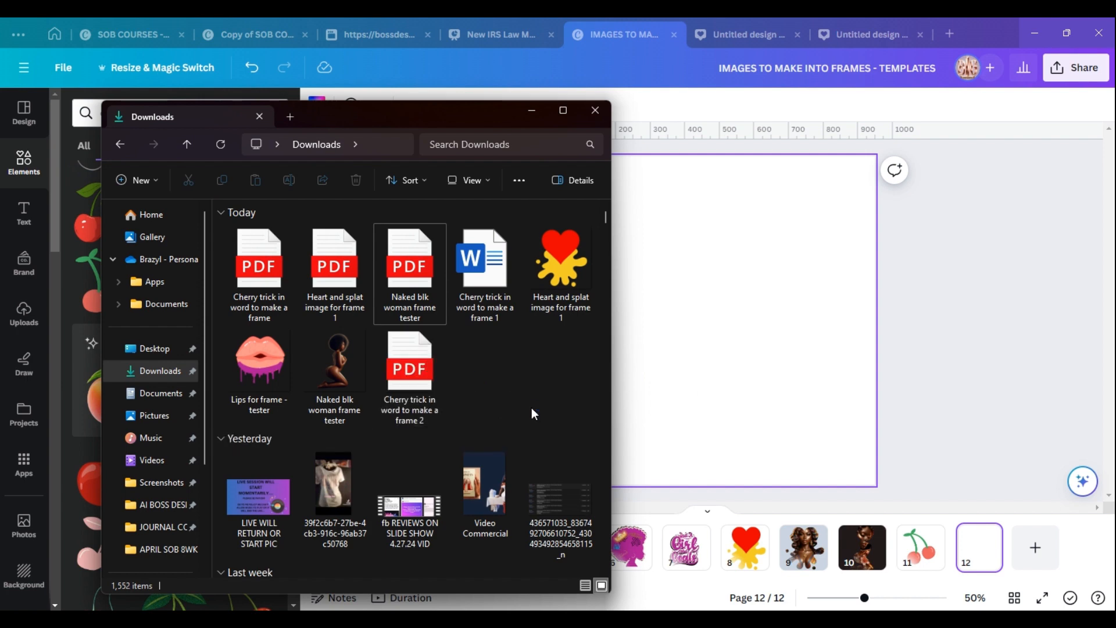
{"action": "left_click_drag", "start_coordinate": [410, 383], "coordinate": [704, 351]}
{"action": "left_click_drag", "start_coordinate": [56, 302], "coordinate": [738, 341]}
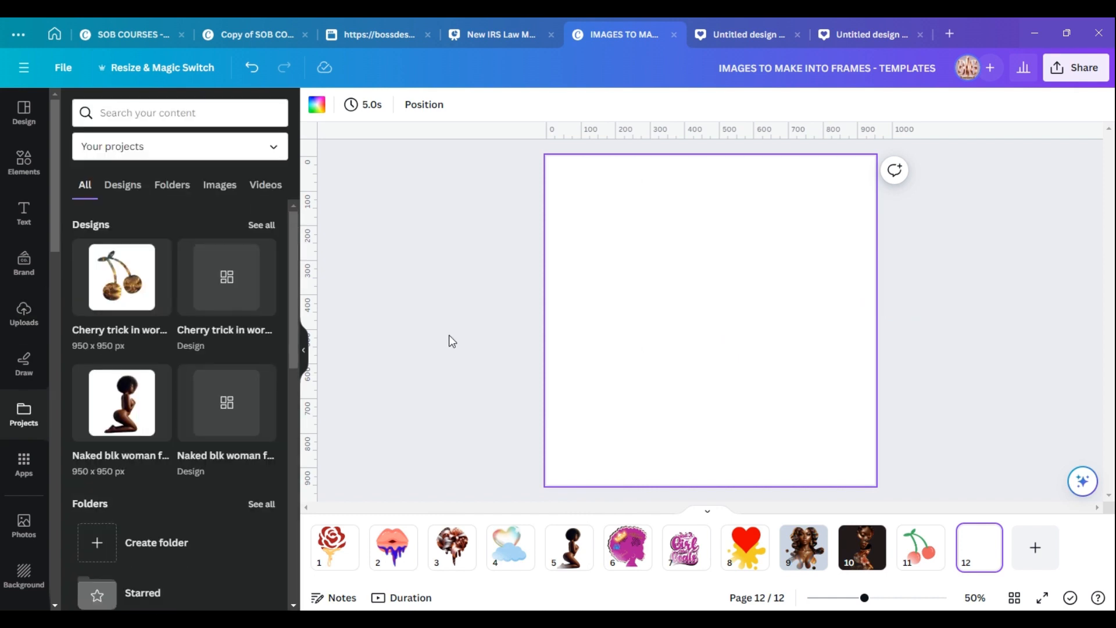
{"action": "left_click", "coordinate": [116, 278]}
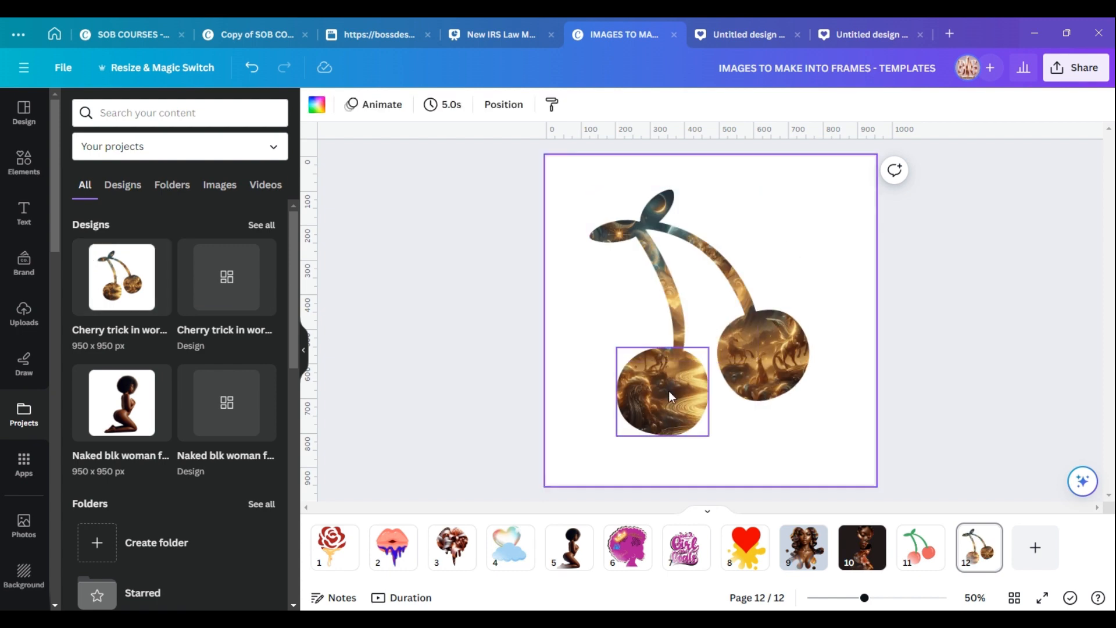
Detach and delete the golden images from both cherry frames so they become empty frames.
{"action": "left_click", "coordinate": [763, 350]}
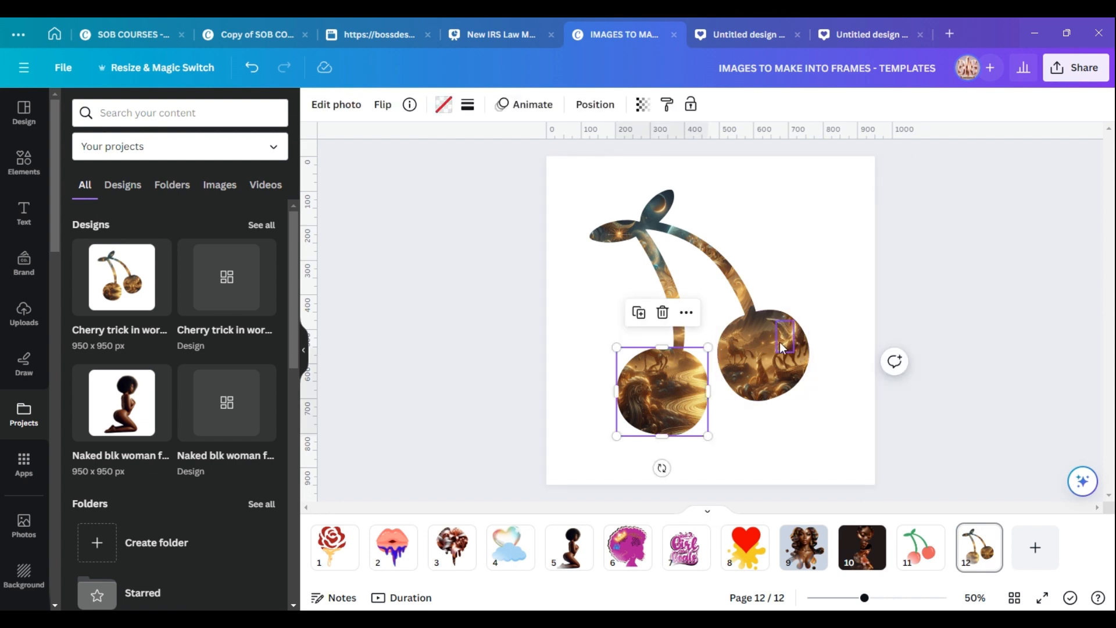
{"action": "left_click", "coordinate": [800, 270]}
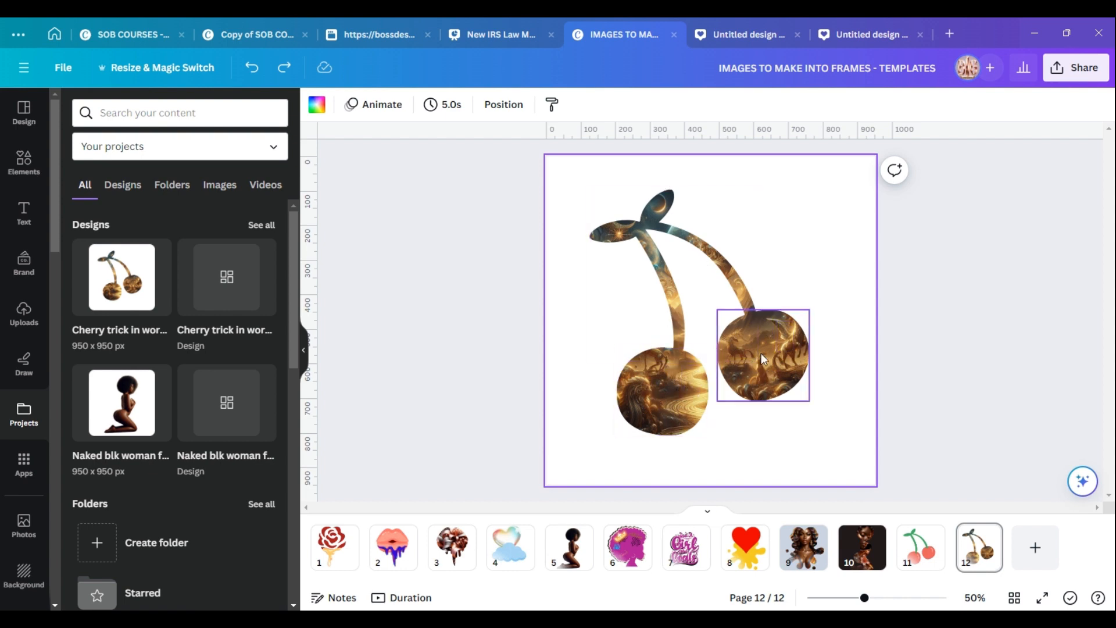
{"action": "right_click", "coordinate": [691, 381]}
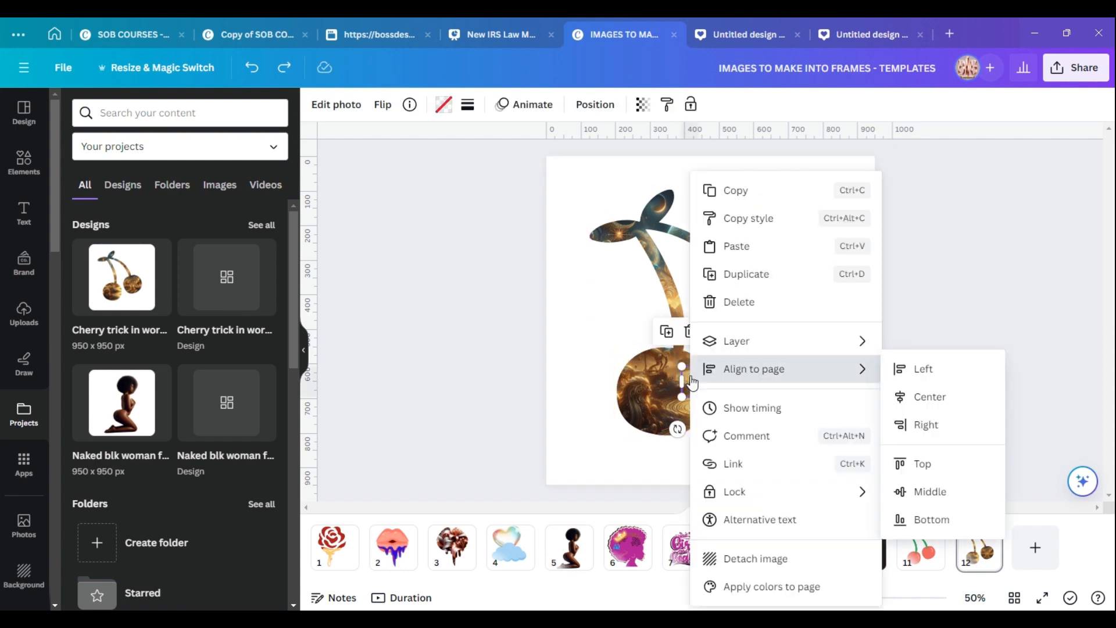
{"action": "left_click", "coordinate": [750, 558]}
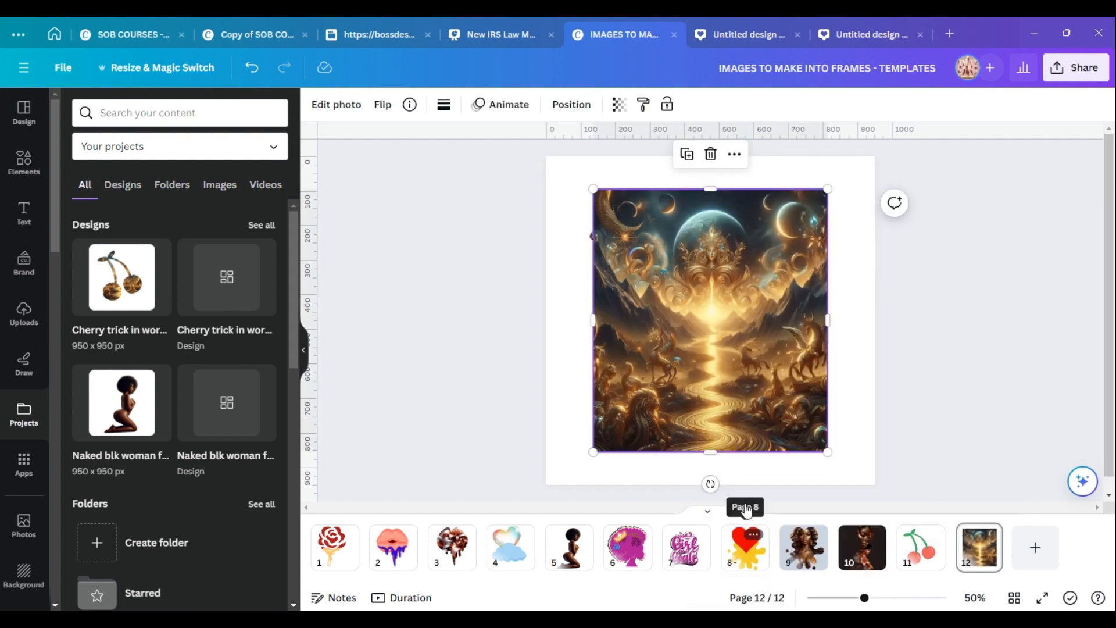
{"action": "left_click", "coordinate": [710, 154]}
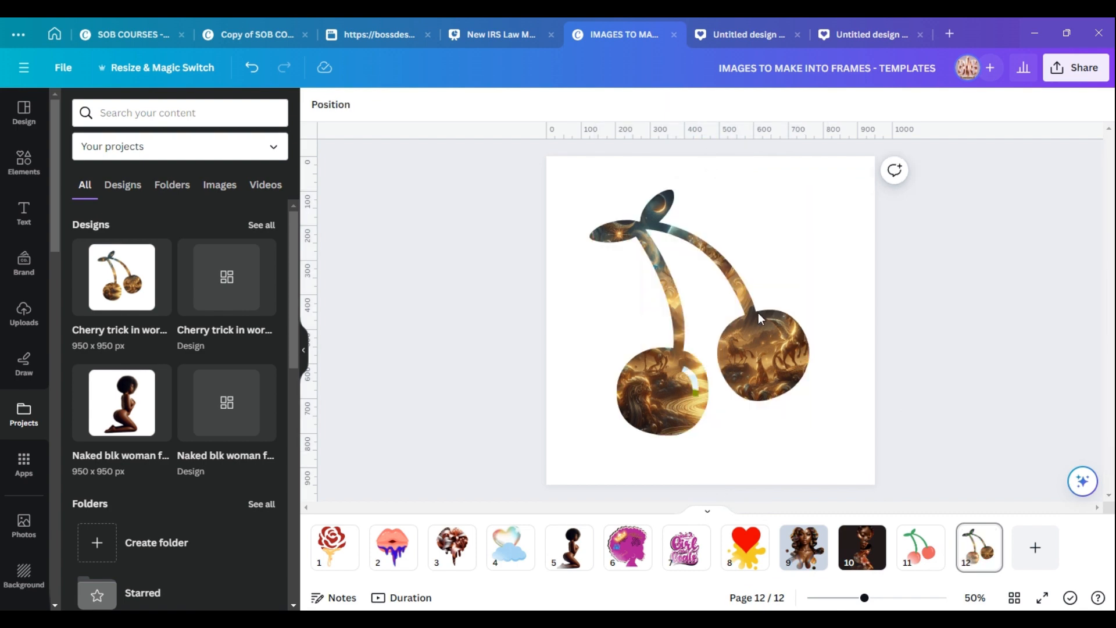
{"action": "left_click", "coordinate": [786, 339]}
{"action": "right_click", "coordinate": [788, 343]}
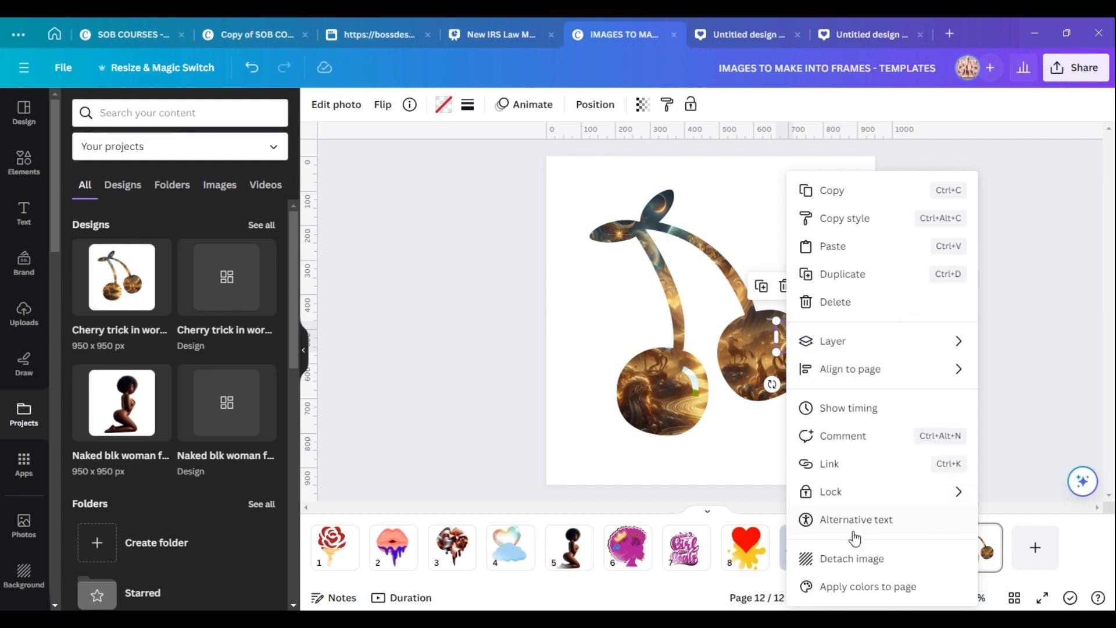
{"action": "left_click", "coordinate": [856, 560]}
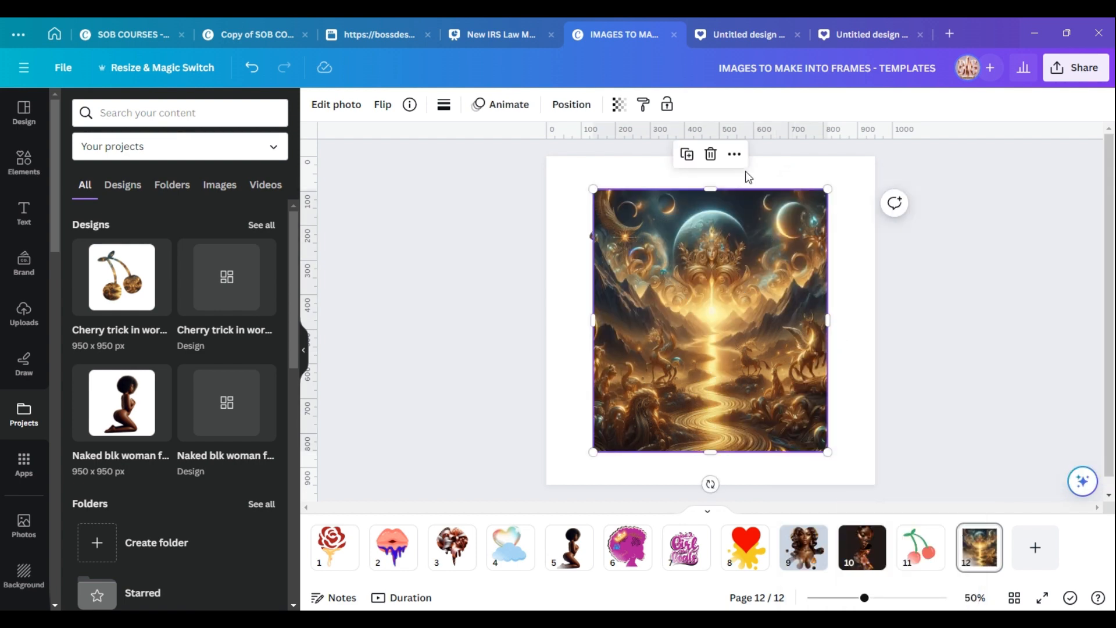
{"action": "left_click", "coordinate": [711, 155]}
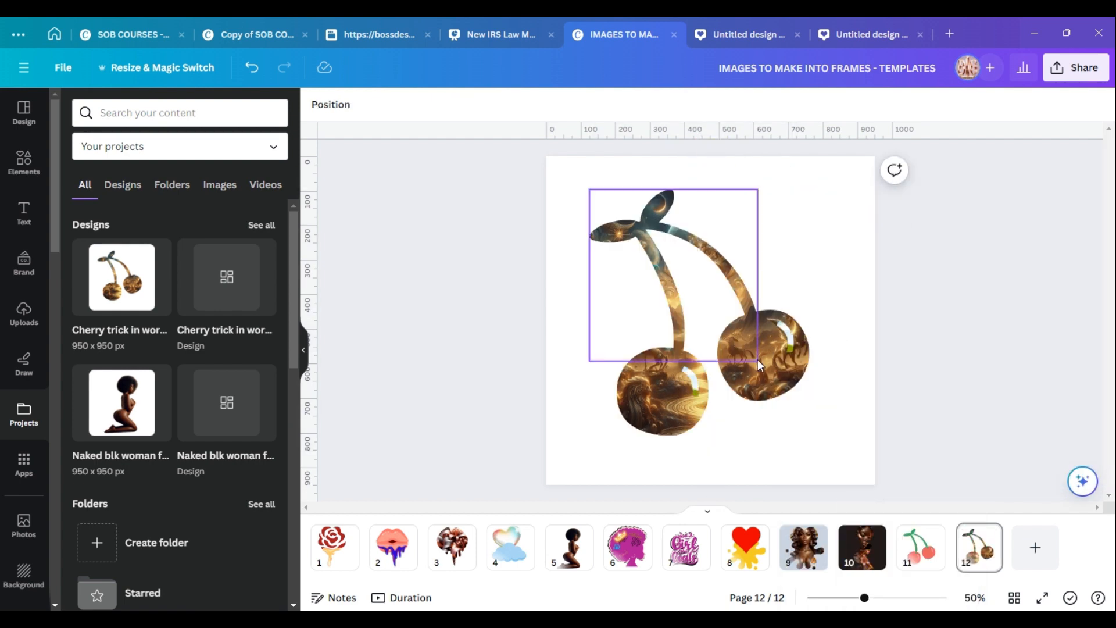
{"action": "right_click", "coordinate": [765, 372]}
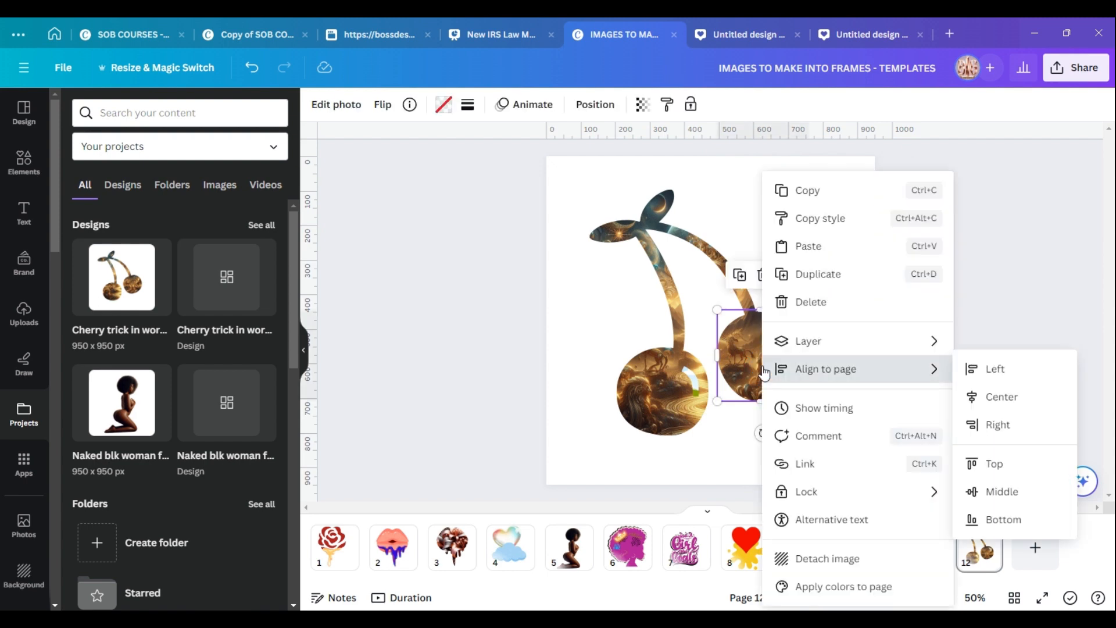
{"action": "left_click", "coordinate": [825, 560]}
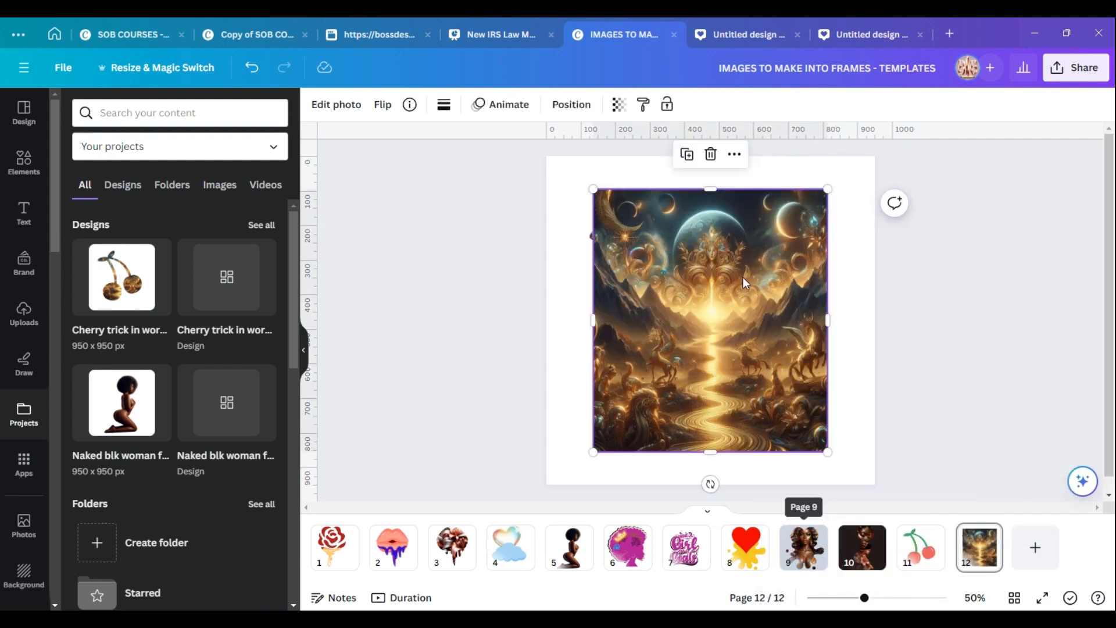
{"action": "left_click", "coordinate": [716, 162]}
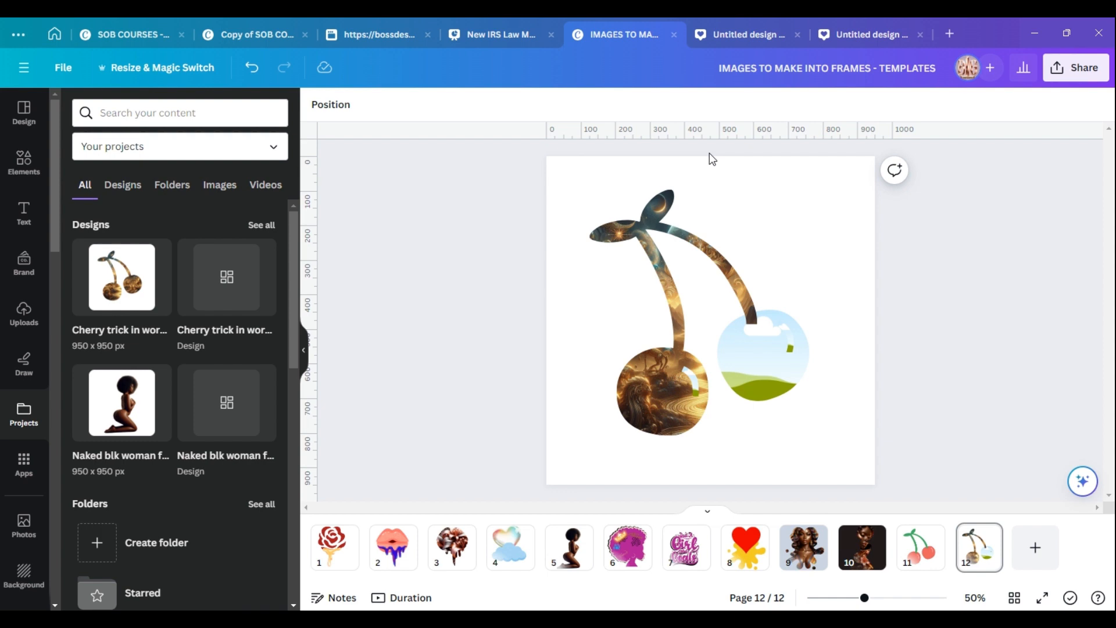
{"action": "right_click", "coordinate": [648, 390]}
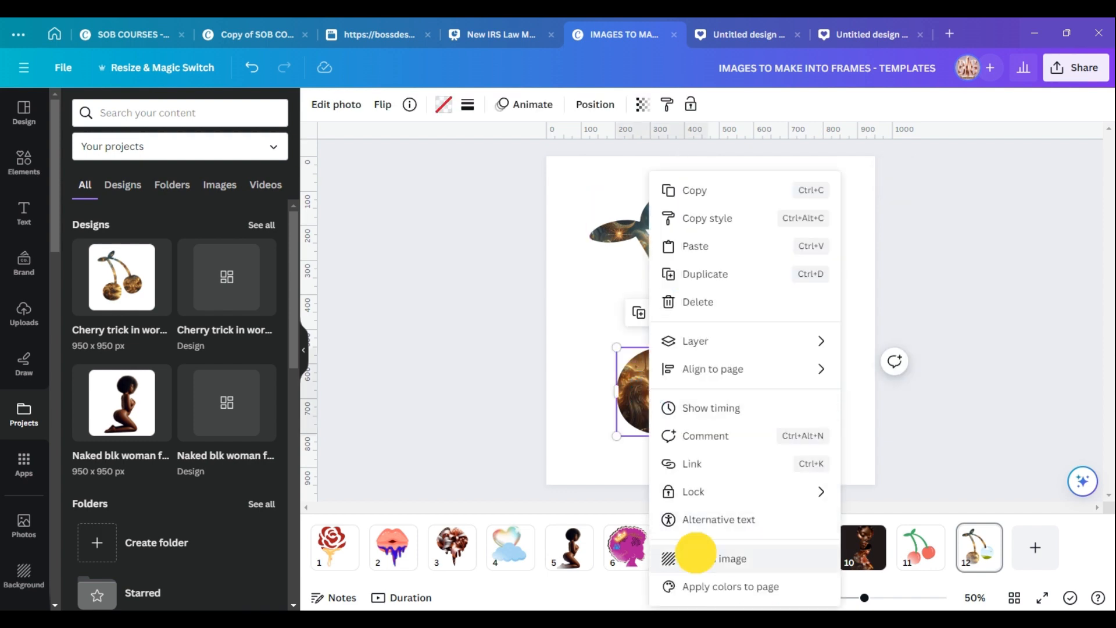
{"action": "left_click", "coordinate": [697, 558]}
{"action": "left_click", "coordinate": [710, 154]}
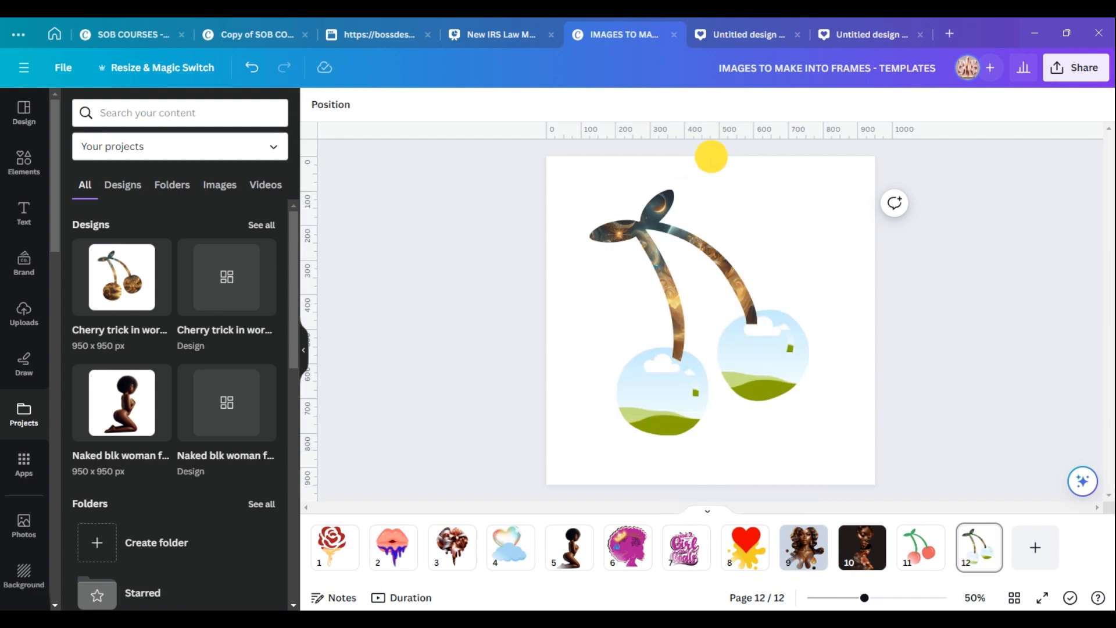
Detach and delete the golden image from the stem frame.
{"action": "right_click", "coordinate": [685, 231]}
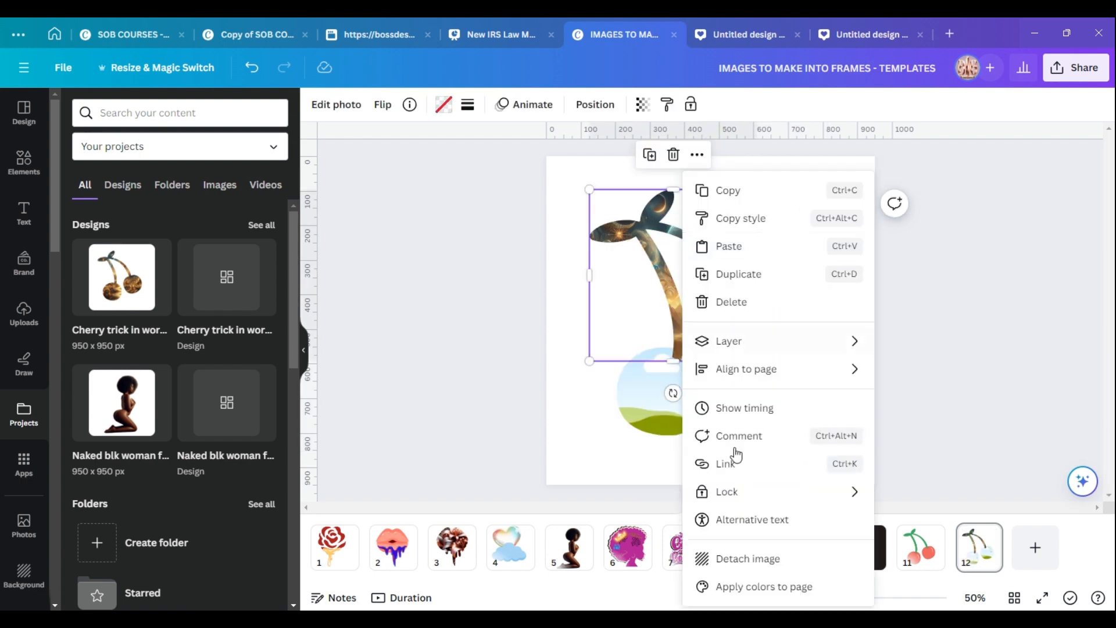
{"action": "left_click", "coordinate": [739, 558]}
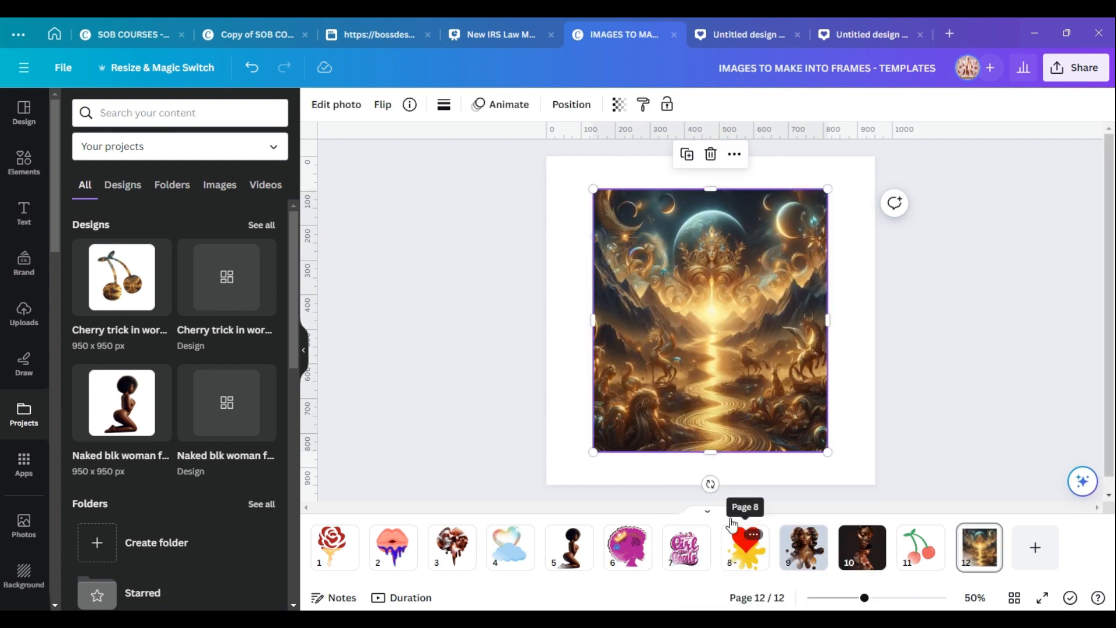
{"action": "left_click", "coordinate": [710, 154]}
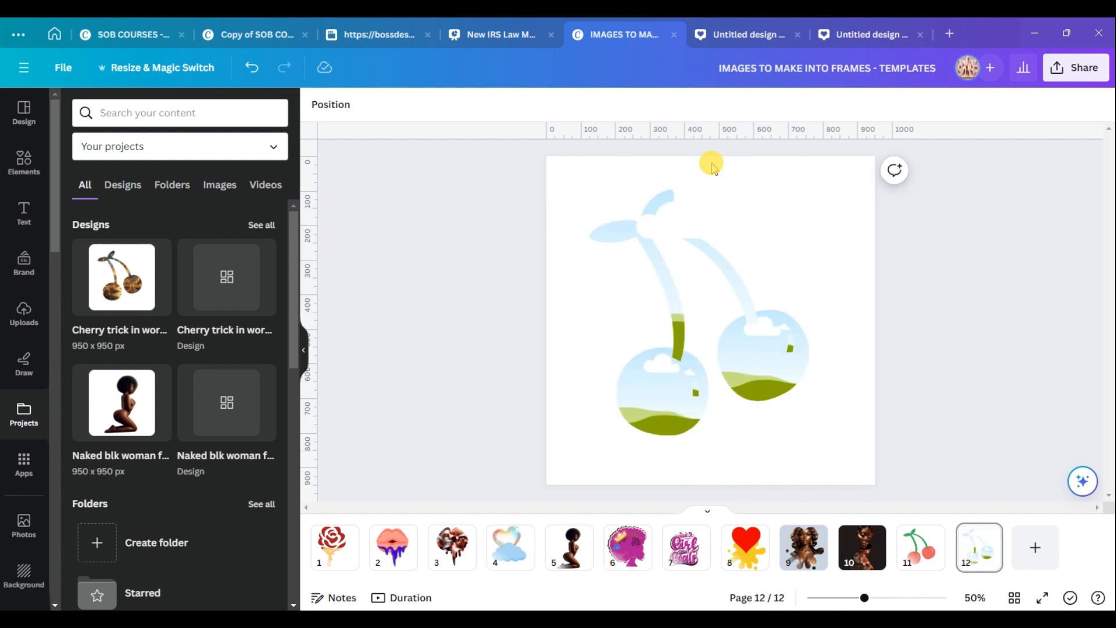
Set the page background colour to black.
{"action": "left_click", "coordinate": [605, 185]}
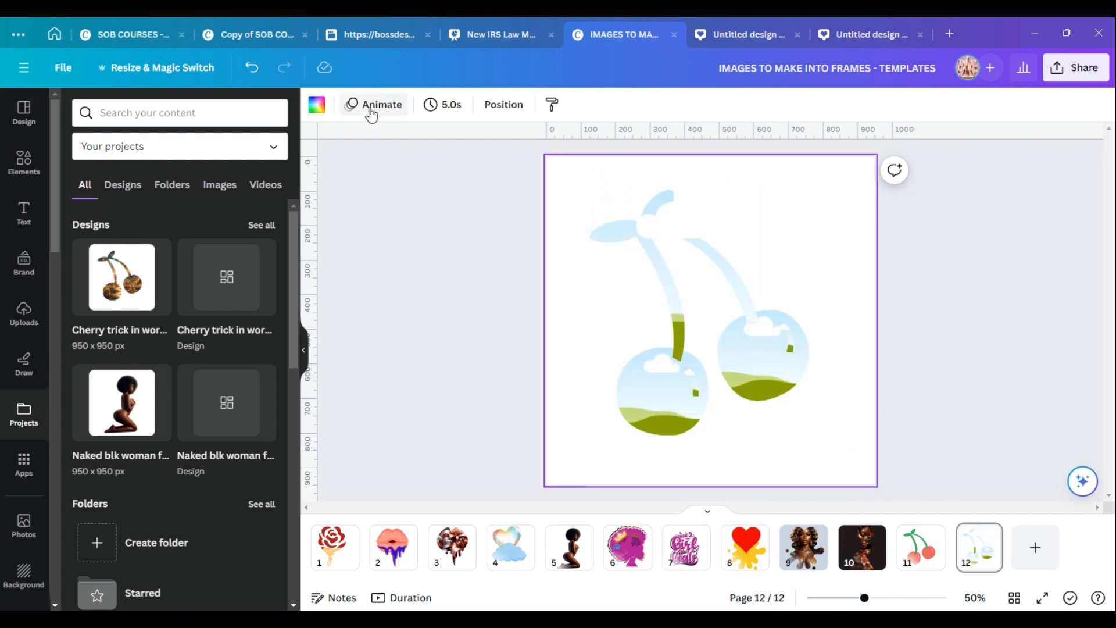
{"action": "left_click", "coordinate": [317, 106]}
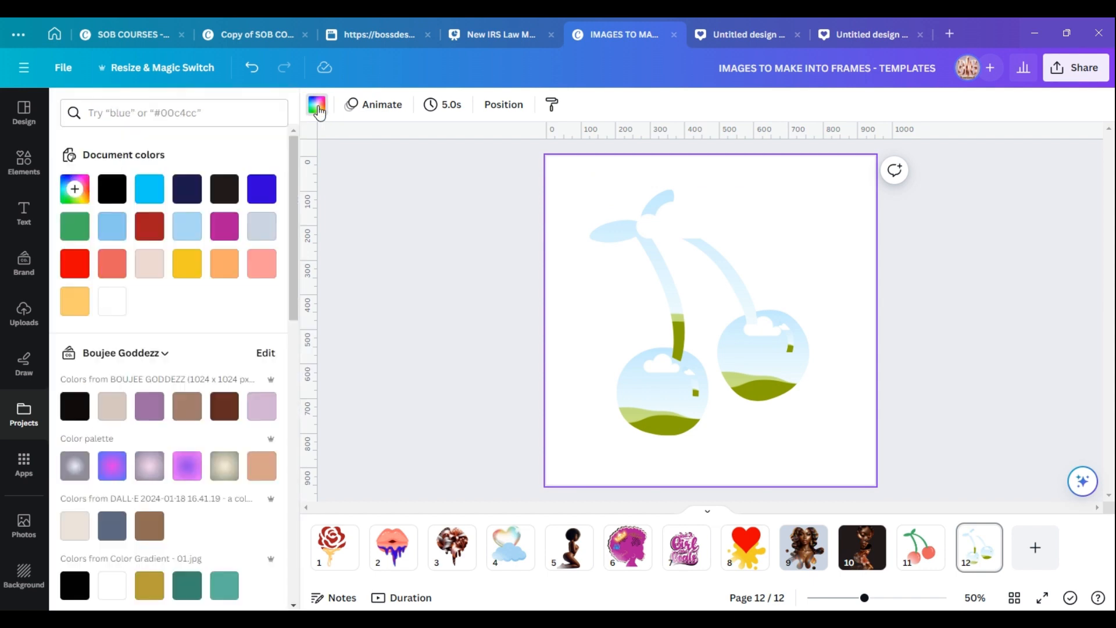
{"action": "left_click", "coordinate": [112, 189]}
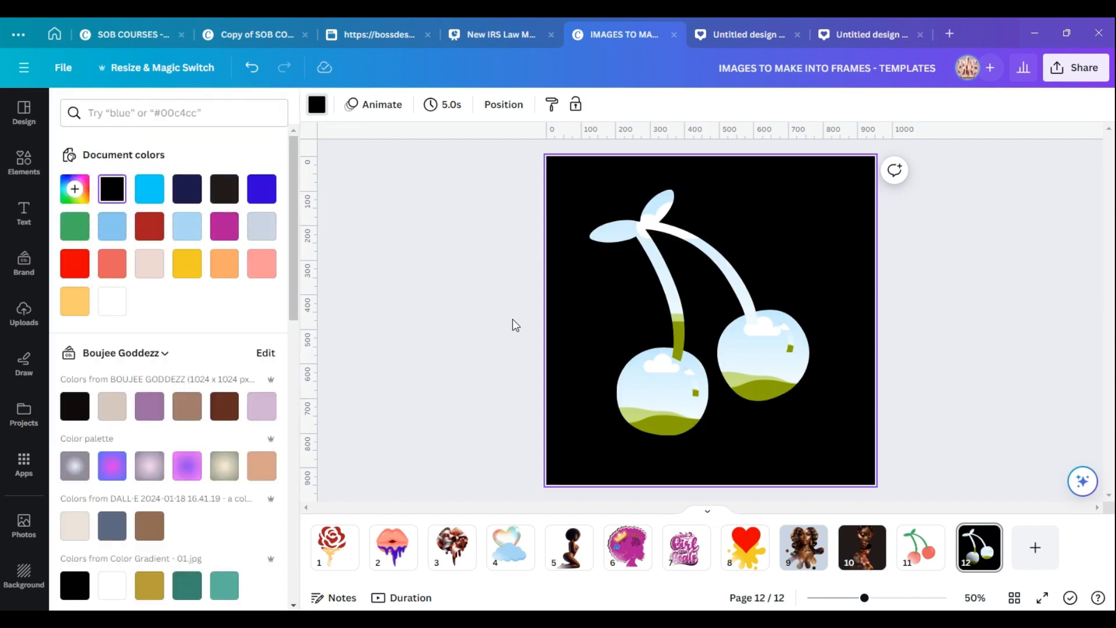
Fill the stem, the lower cherry and the right cherry frames with three different uploaded portrait images.
{"action": "left_click", "coordinate": [22, 312]}
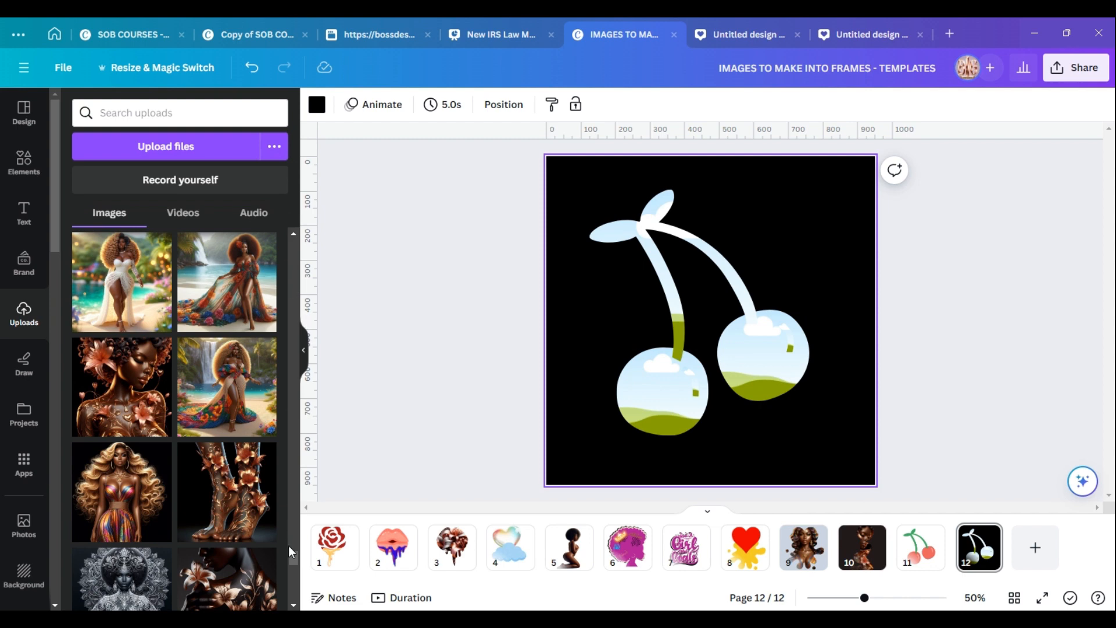
{"action": "left_click_drag", "start_coordinate": [292, 553], "coordinate": [291, 595]}
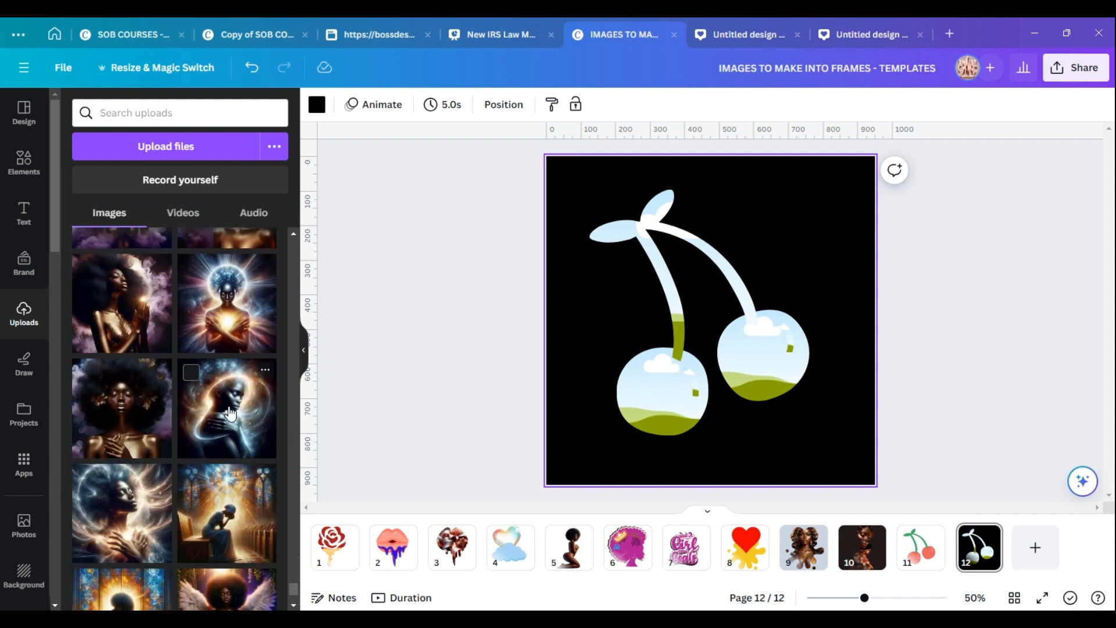
{"action": "left_click_drag", "start_coordinate": [230, 414], "coordinate": [646, 221]}
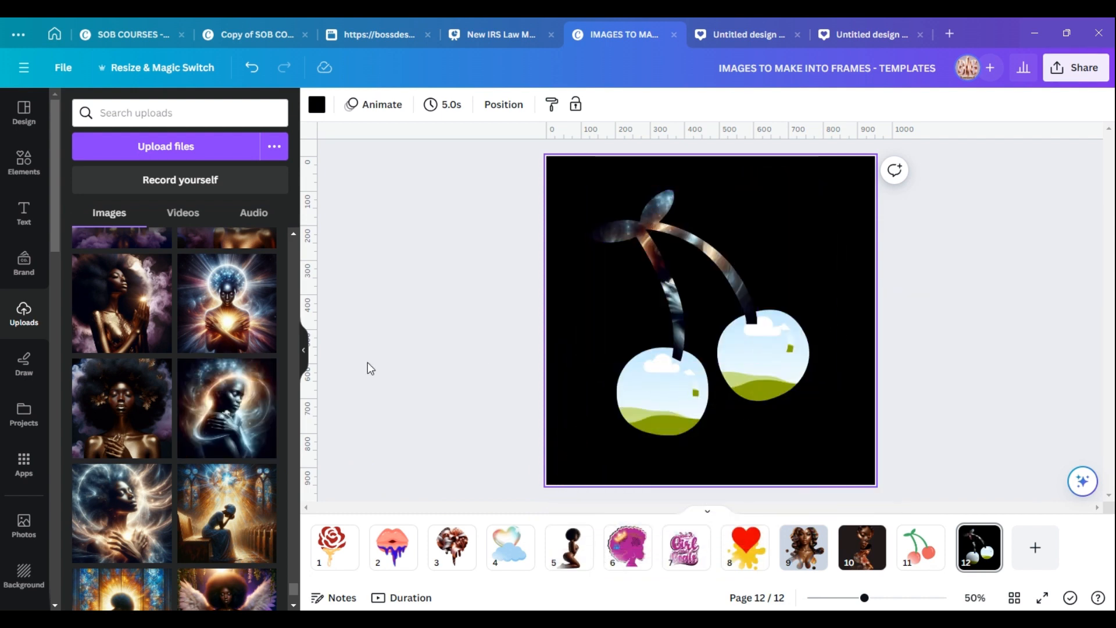
{"action": "left_click_drag", "start_coordinate": [115, 527], "coordinate": [659, 397]}
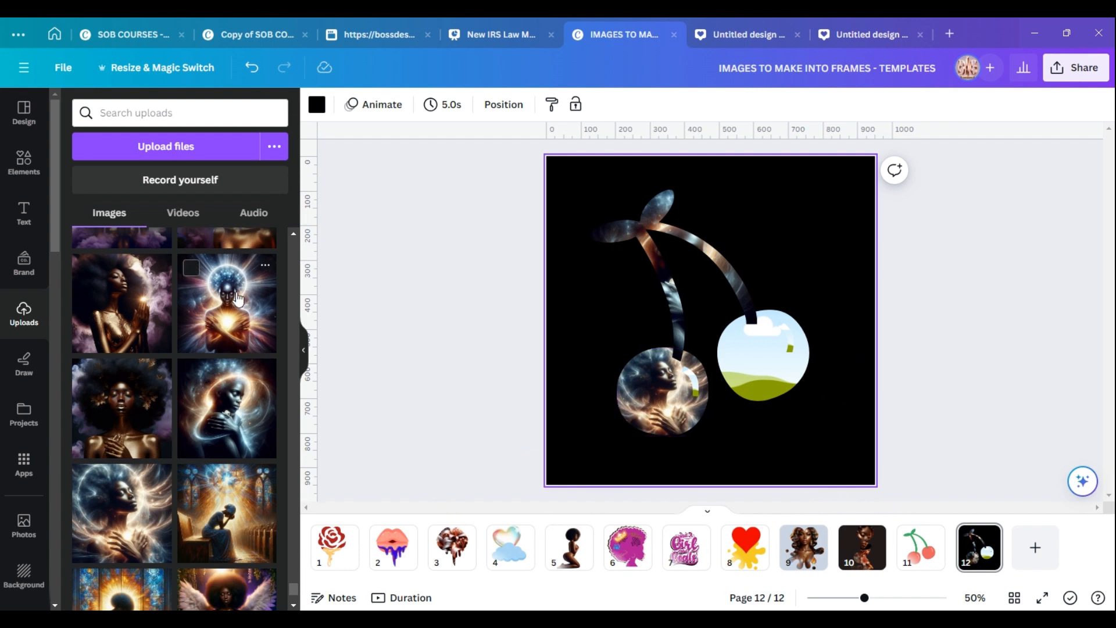
{"action": "left_click_drag", "start_coordinate": [238, 302], "coordinate": [765, 351]}
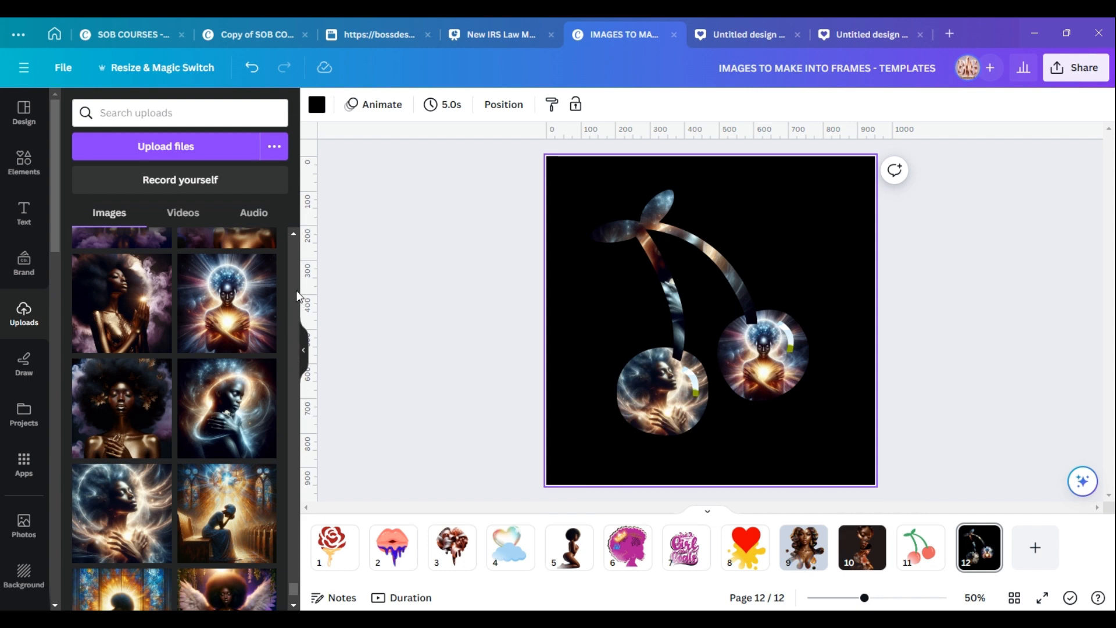
Apply the dark red colour #a61c21 to the lower and the right cherry frames.
{"action": "left_click", "coordinate": [691, 381]}
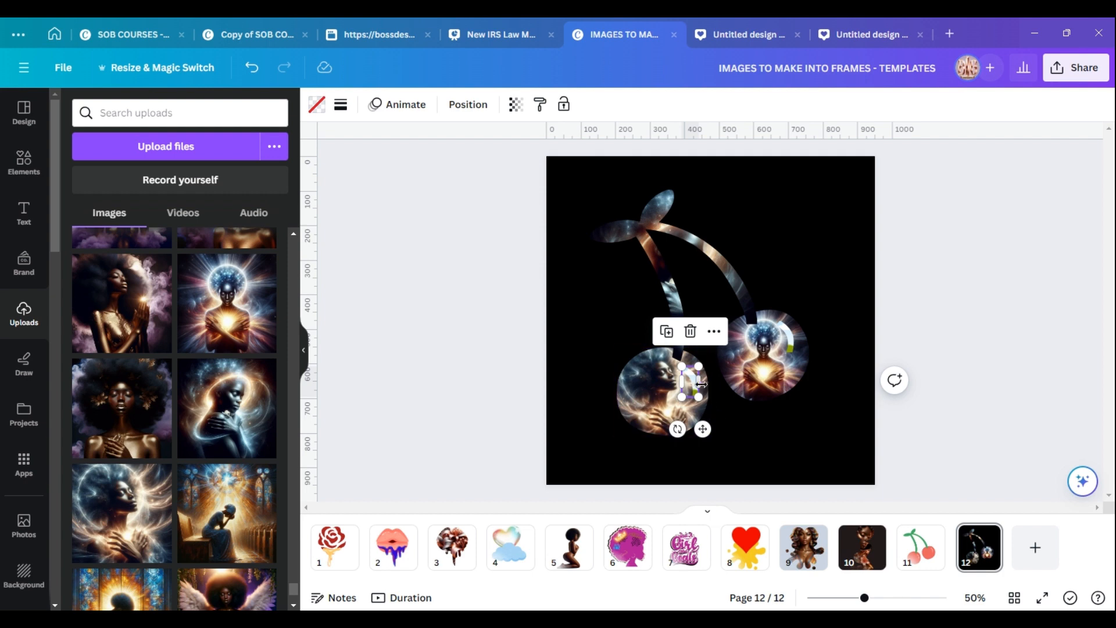
{"action": "left_click", "coordinate": [315, 108]}
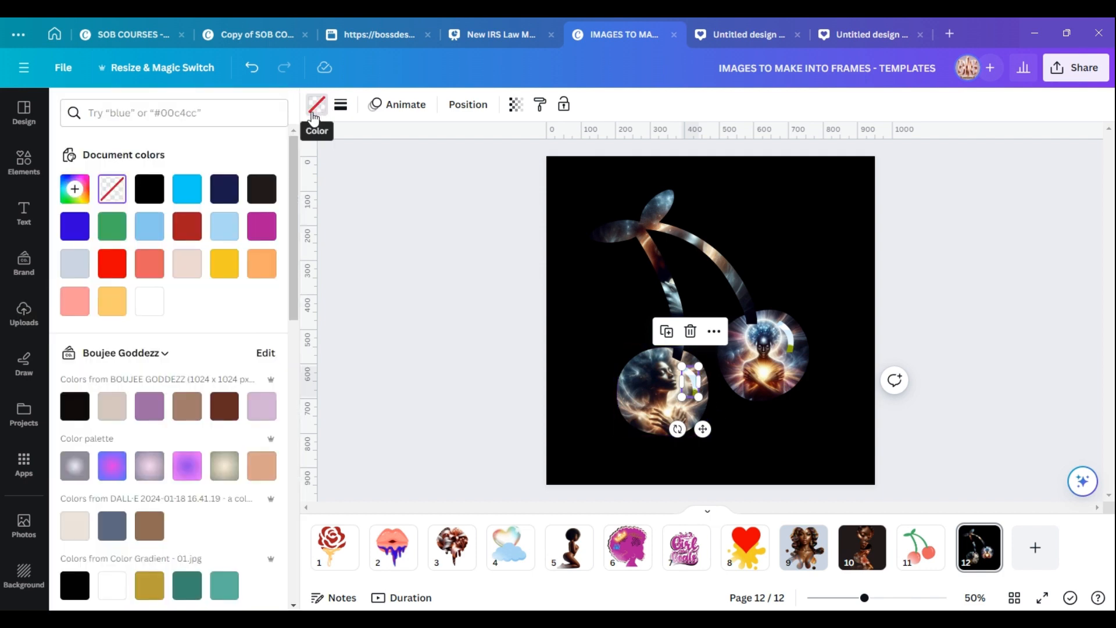
{"action": "left_click", "coordinate": [186, 226]}
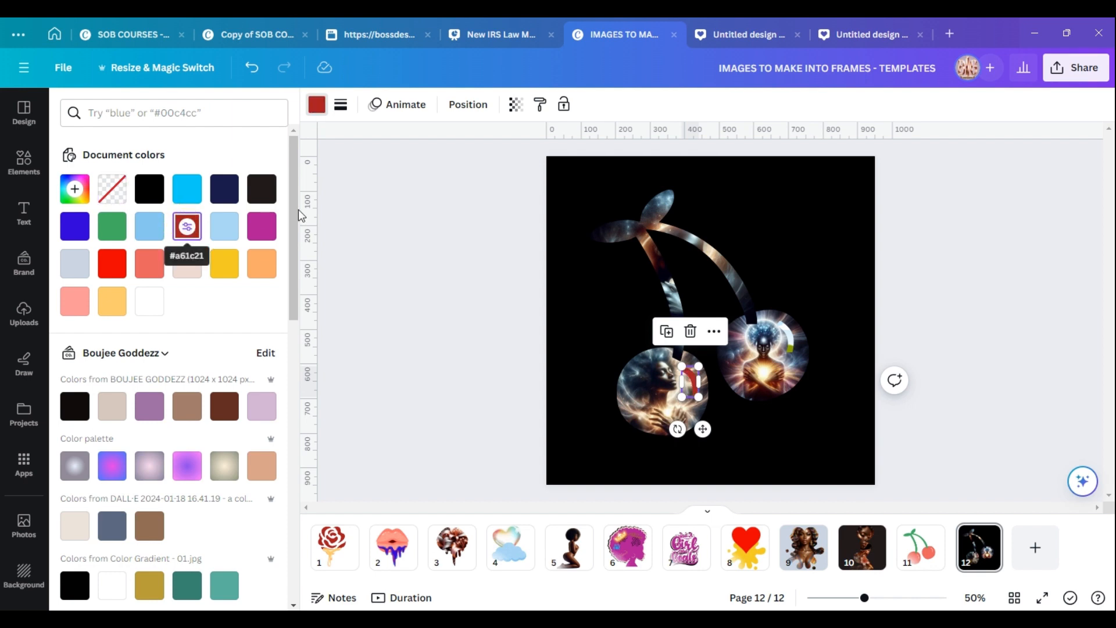
{"action": "left_click", "coordinate": [789, 335]}
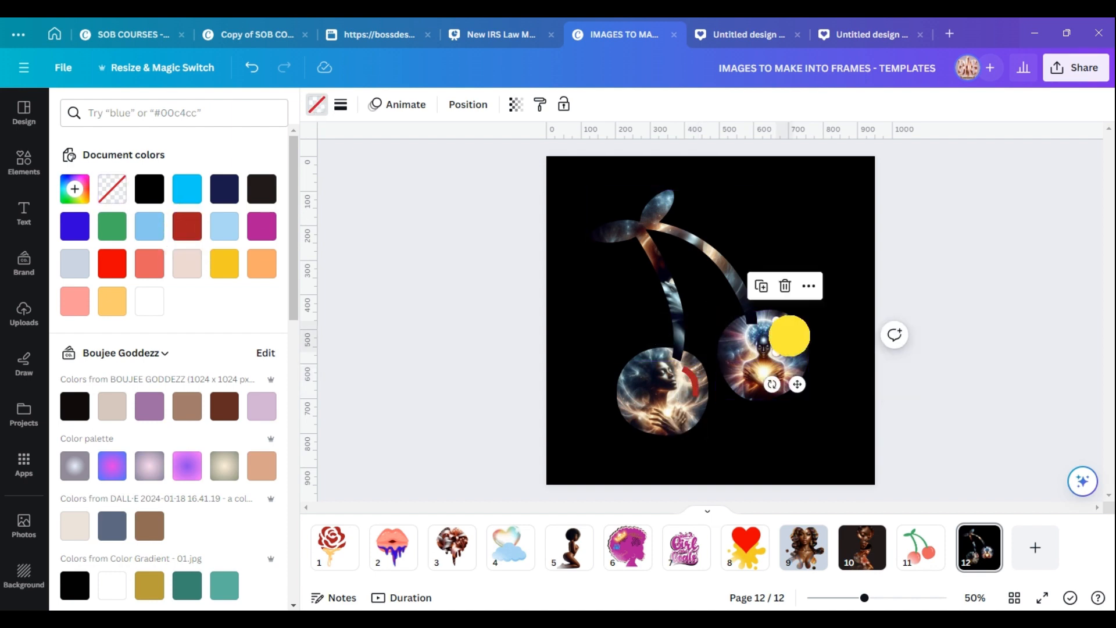
{"action": "left_click", "coordinate": [186, 226]}
{"action": "left_click", "coordinate": [620, 298]}
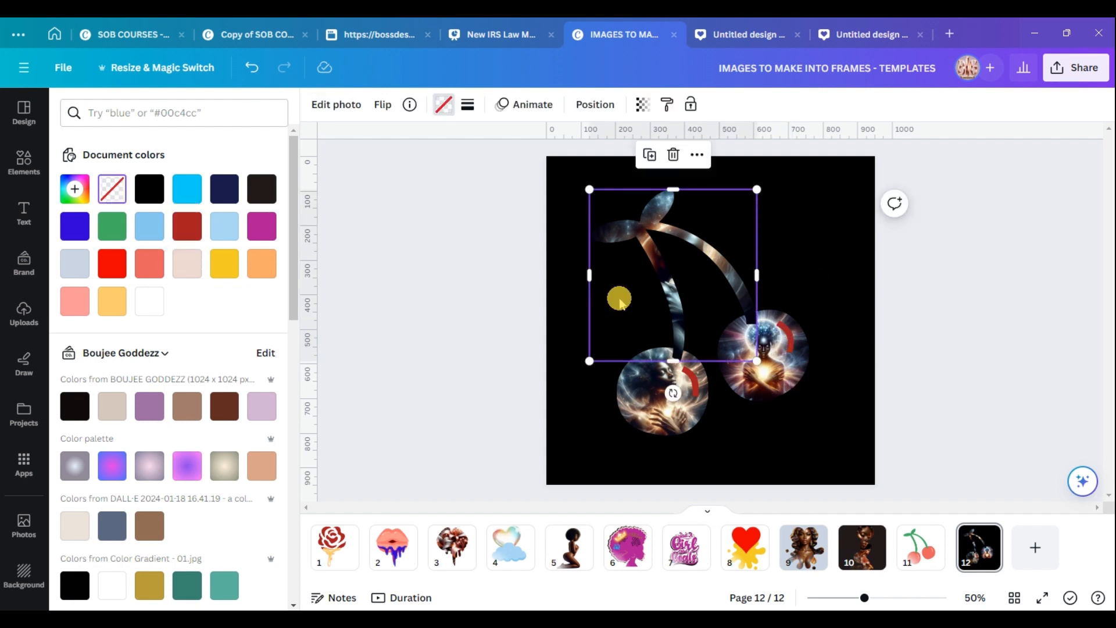
{"action": "left_click", "coordinate": [813, 262]}
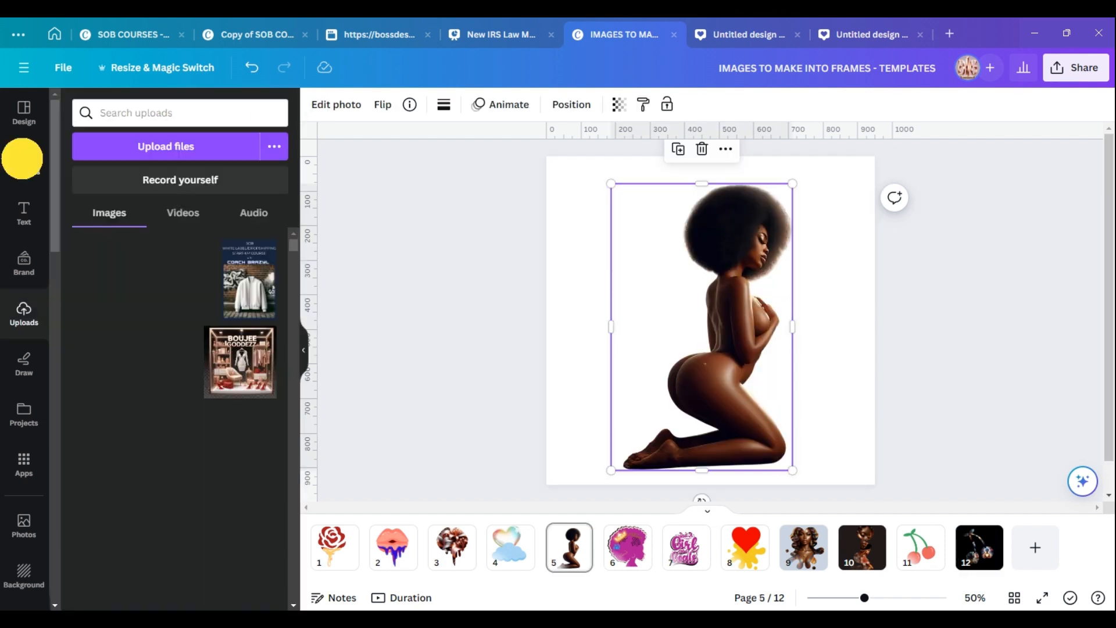
Add a new page to the design and set its background colour to white.
{"action": "left_click", "coordinate": [22, 158]}
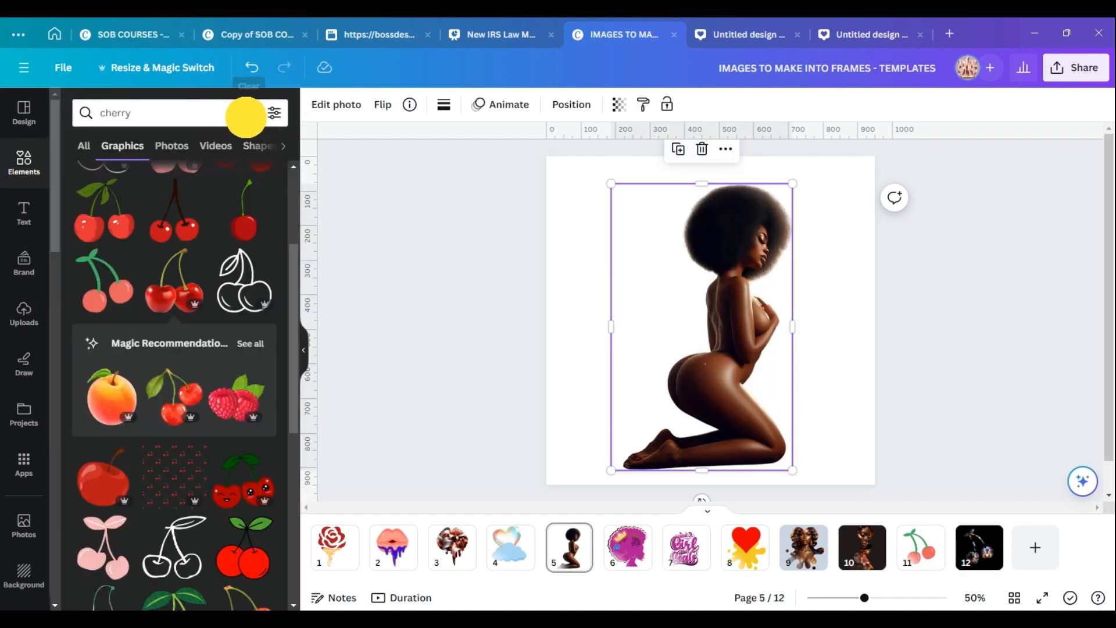
{"action": "left_click", "coordinate": [245, 113]}
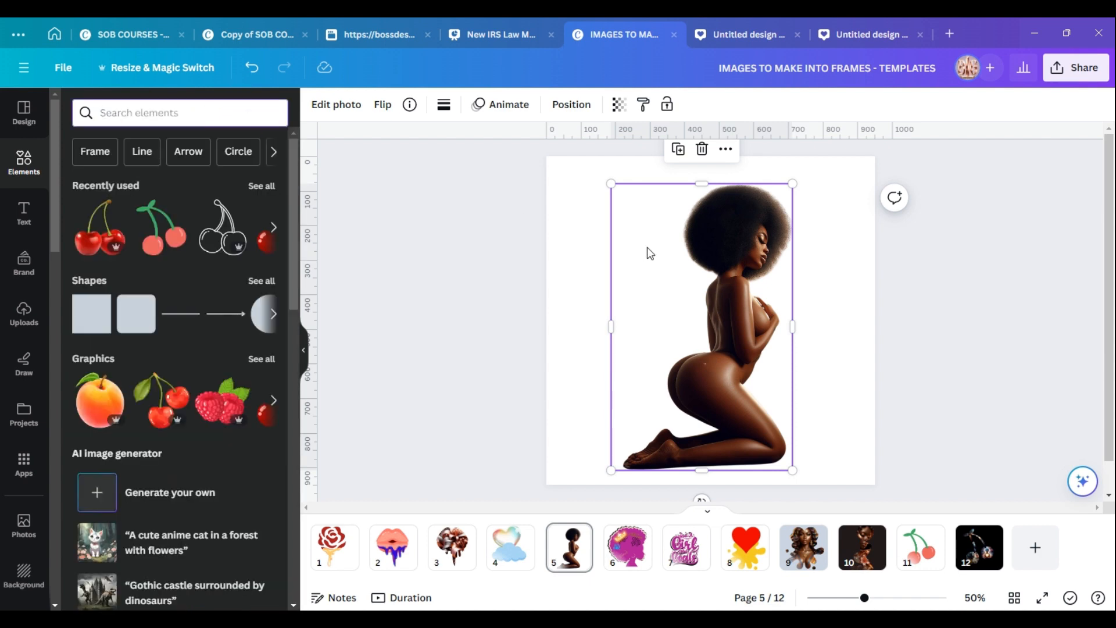
{"action": "left_click", "coordinate": [1042, 555]}
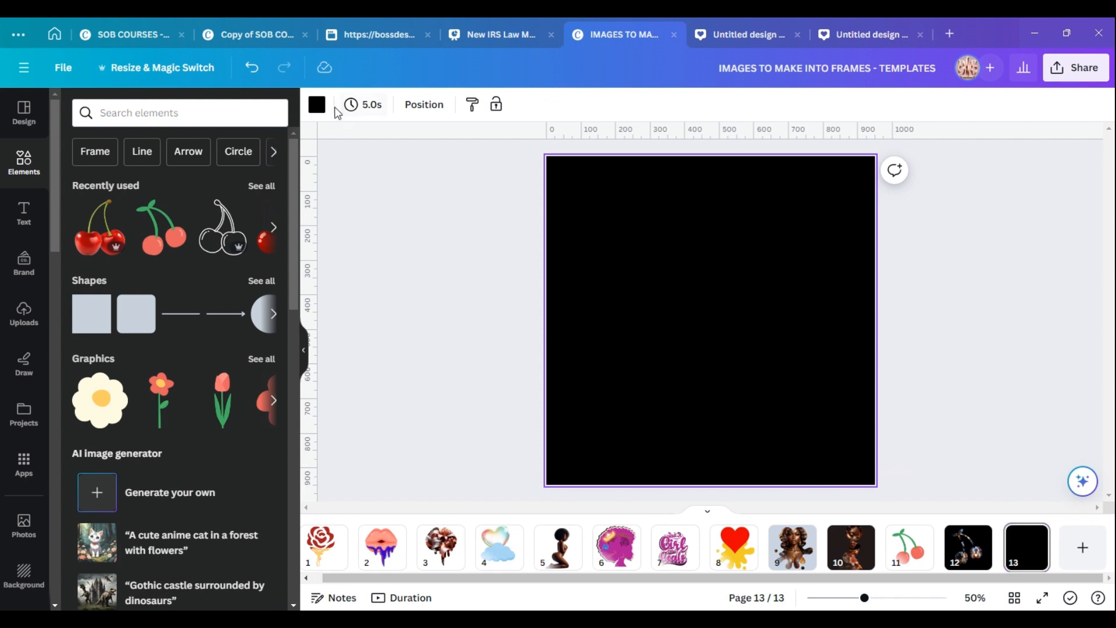
{"action": "left_click", "coordinate": [315, 106]}
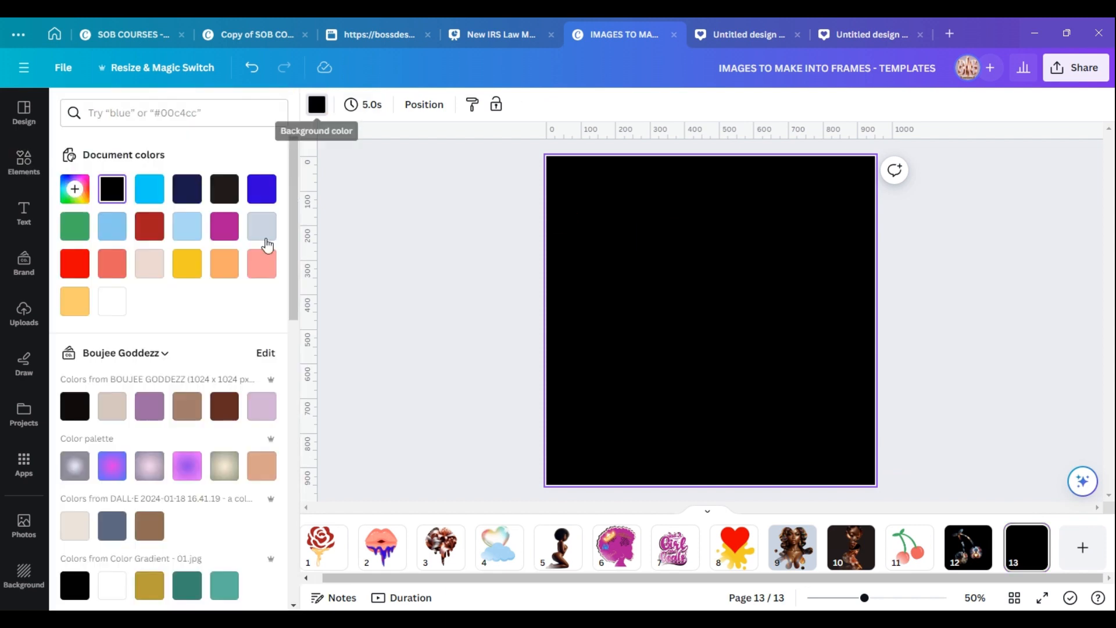
{"action": "left_click", "coordinate": [113, 302]}
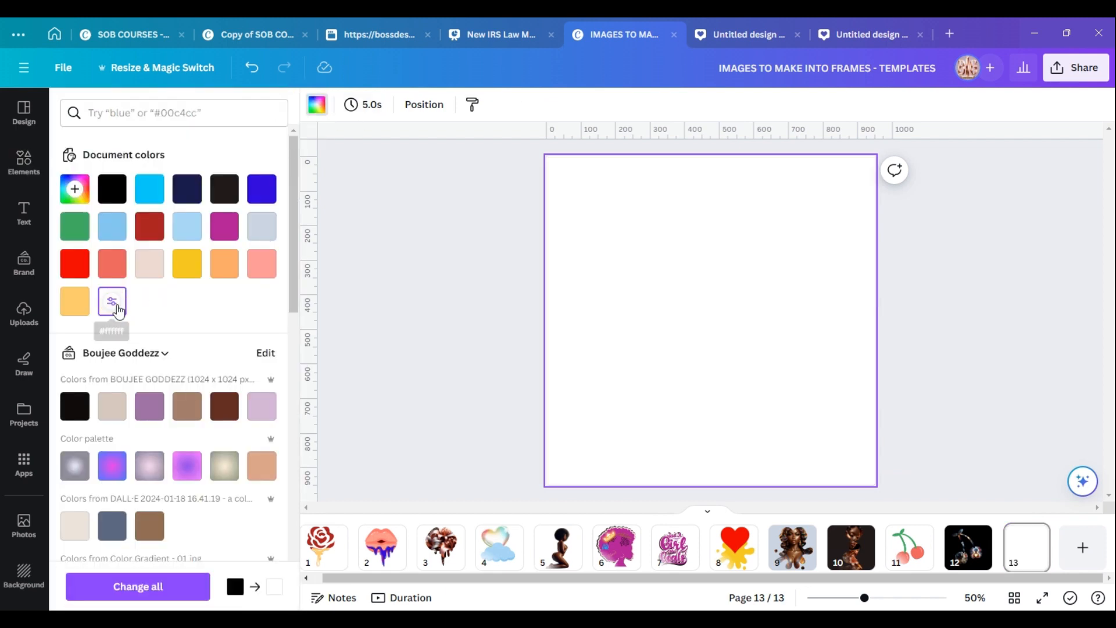
Search the elements for hearts and place a large red heart graphic near the page's upper left.
{"action": "left_click", "coordinate": [24, 162]}
{"action": "left_click", "coordinate": [150, 113]}
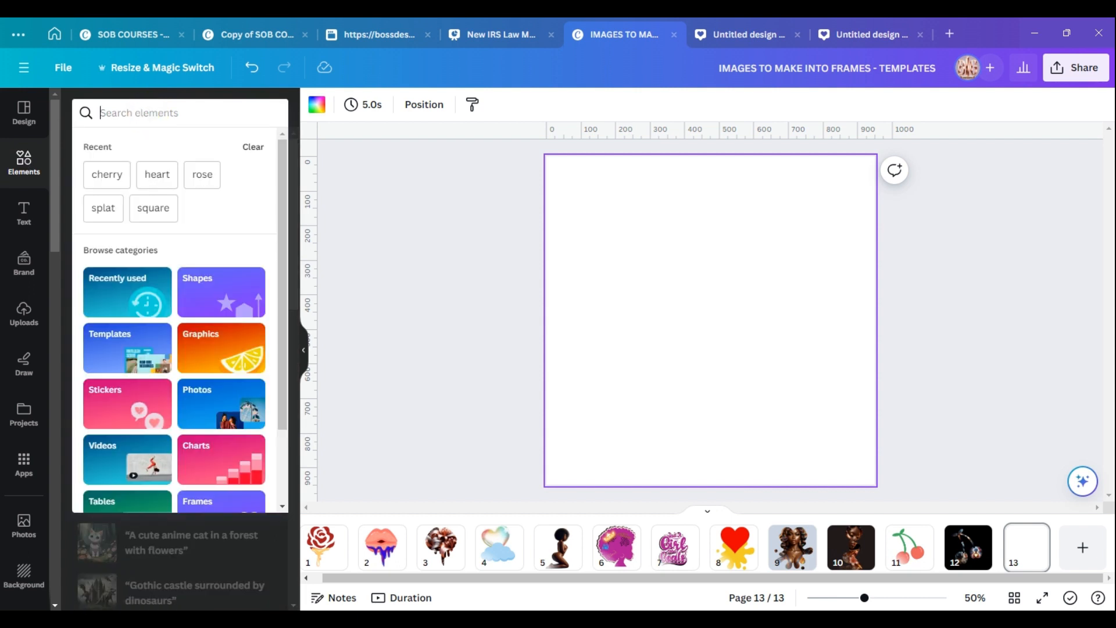
{"action": "left_click", "coordinate": [157, 174]}
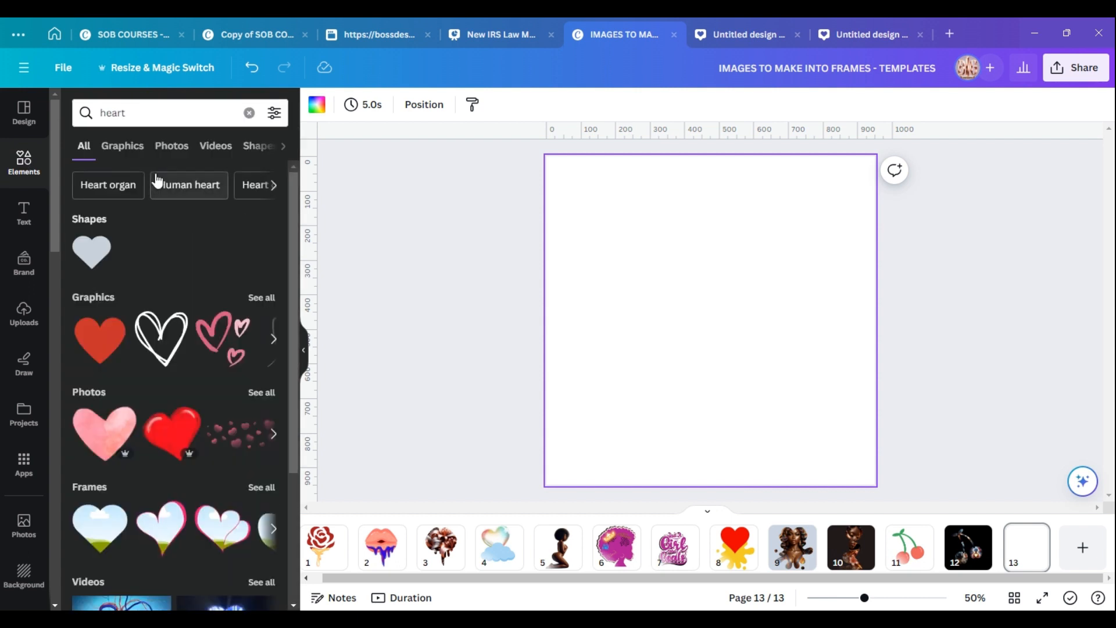
{"action": "left_click", "coordinate": [260, 310]}
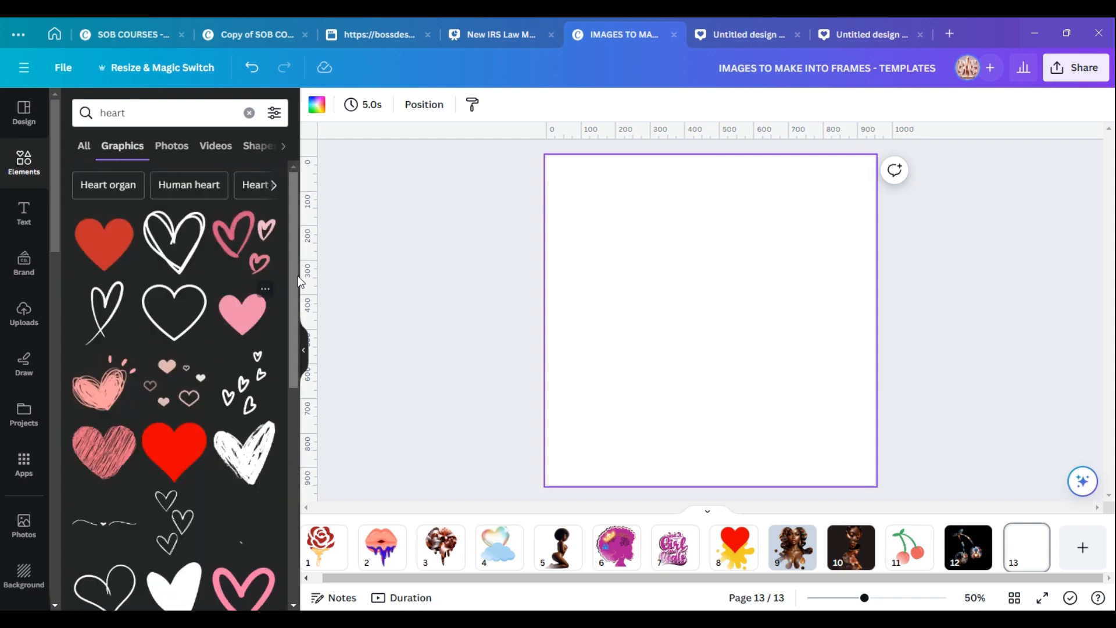
{"action": "left_click_drag", "start_coordinate": [294, 259], "coordinate": [291, 346]}
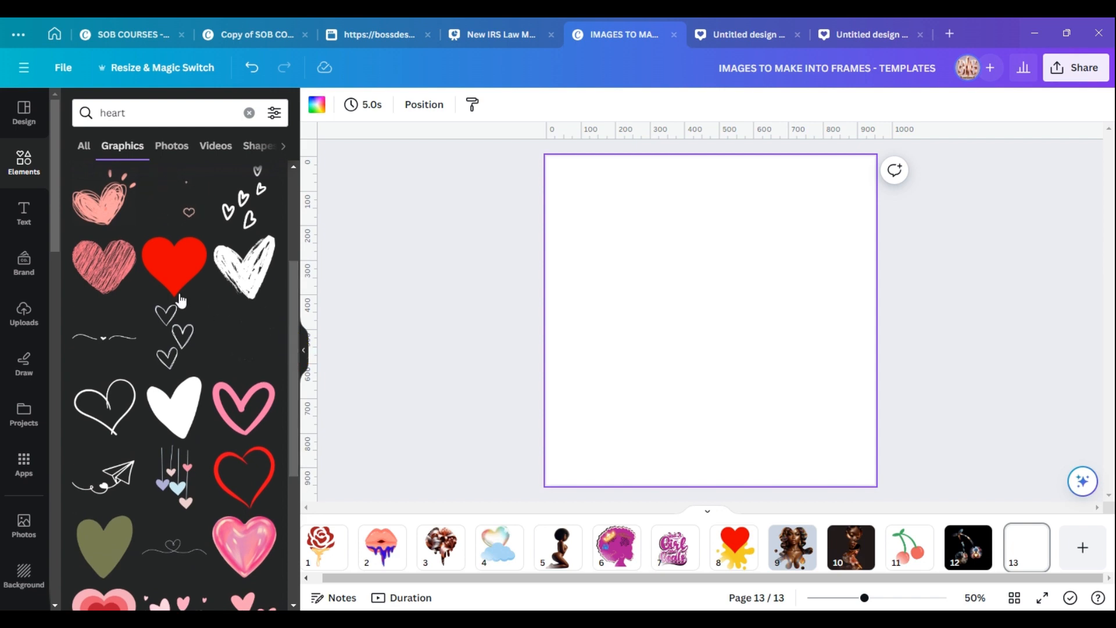
{"action": "left_click", "coordinate": [167, 267]}
{"action": "left_click_drag", "start_coordinate": [687, 299], "coordinate": [653, 263]}
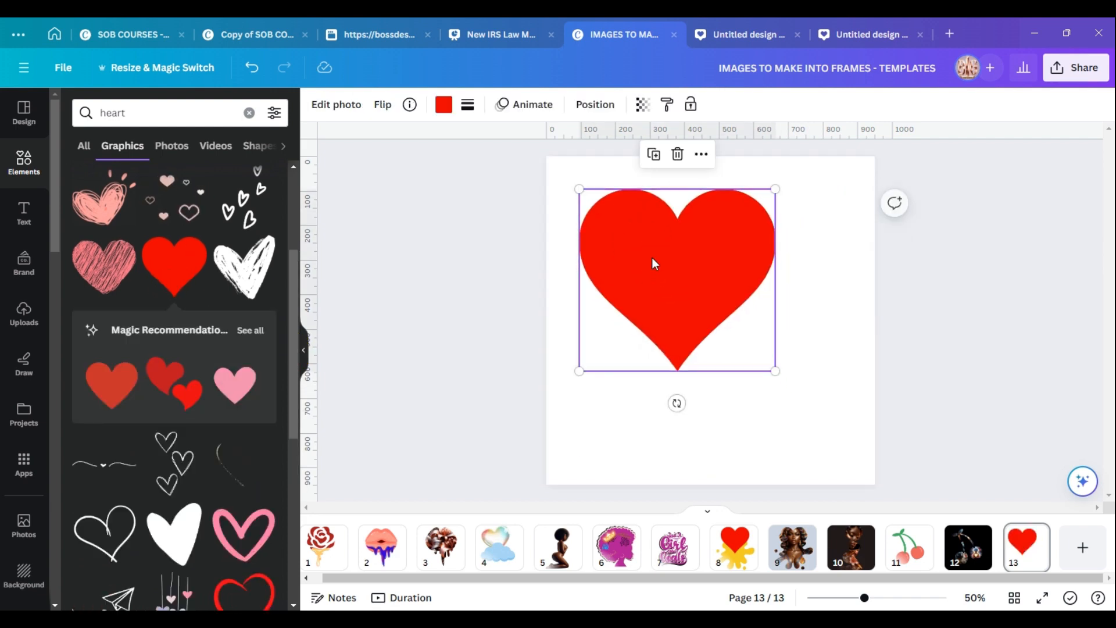
Add a pink heart over the red heart's lower right and a tilted blue heart over its lower left.
{"action": "left_click", "coordinate": [238, 382]}
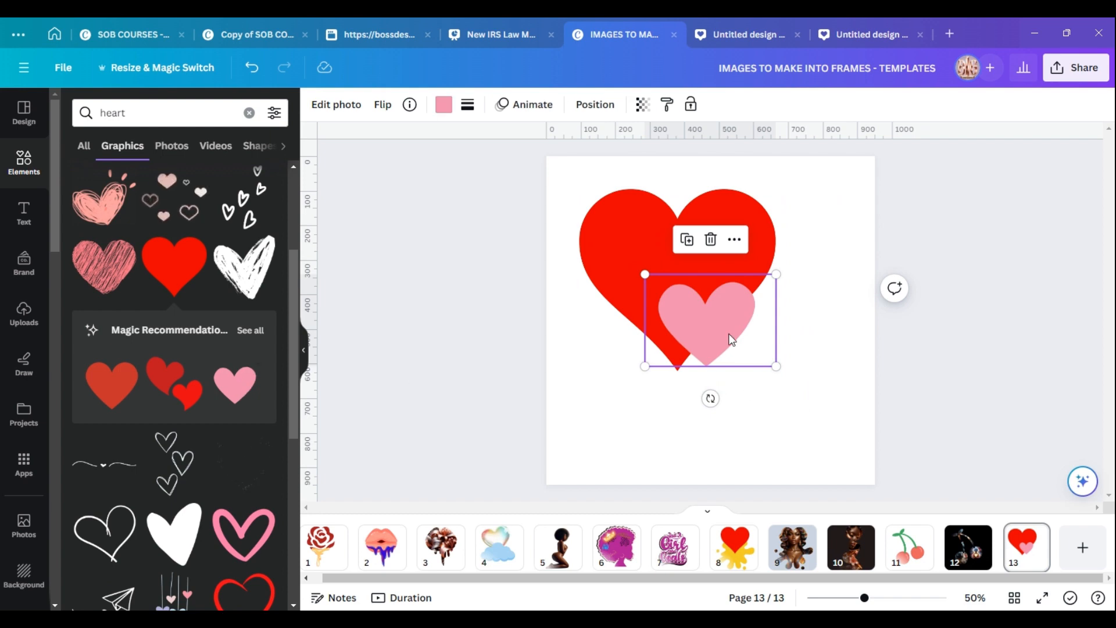
{"action": "mouse_move", "coordinate": [729, 337]}
{"action": "left_mouse_down"}
{"action": "mouse_move", "coordinate": [760, 340]}
{"action": "mouse_move", "coordinate": [746, 366]}
{"action": "mouse_move", "coordinate": [750, 330]}
{"action": "left_mouse_up"}
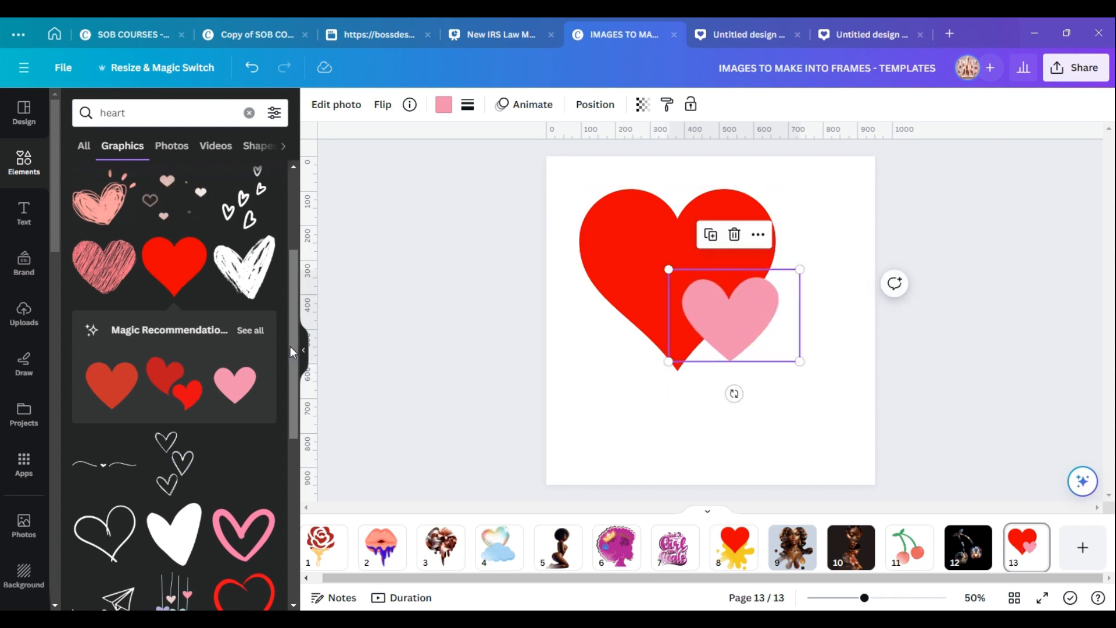
{"action": "left_click", "coordinate": [250, 330]}
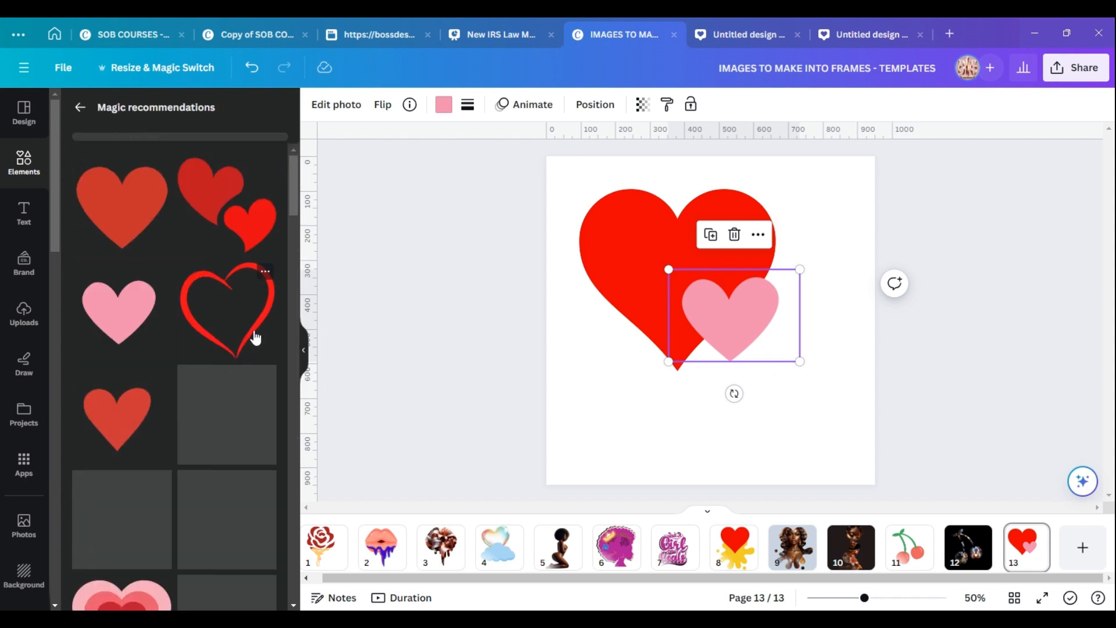
{"action": "left_click_drag", "start_coordinate": [290, 185], "coordinate": [290, 264]}
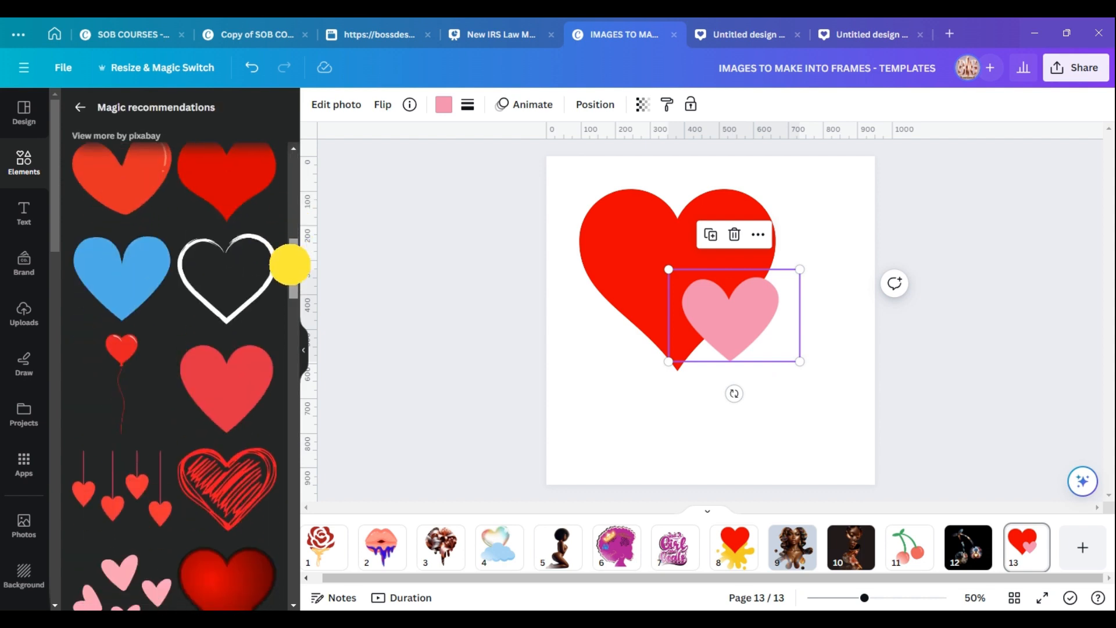
{"action": "left_click", "coordinate": [142, 291]}
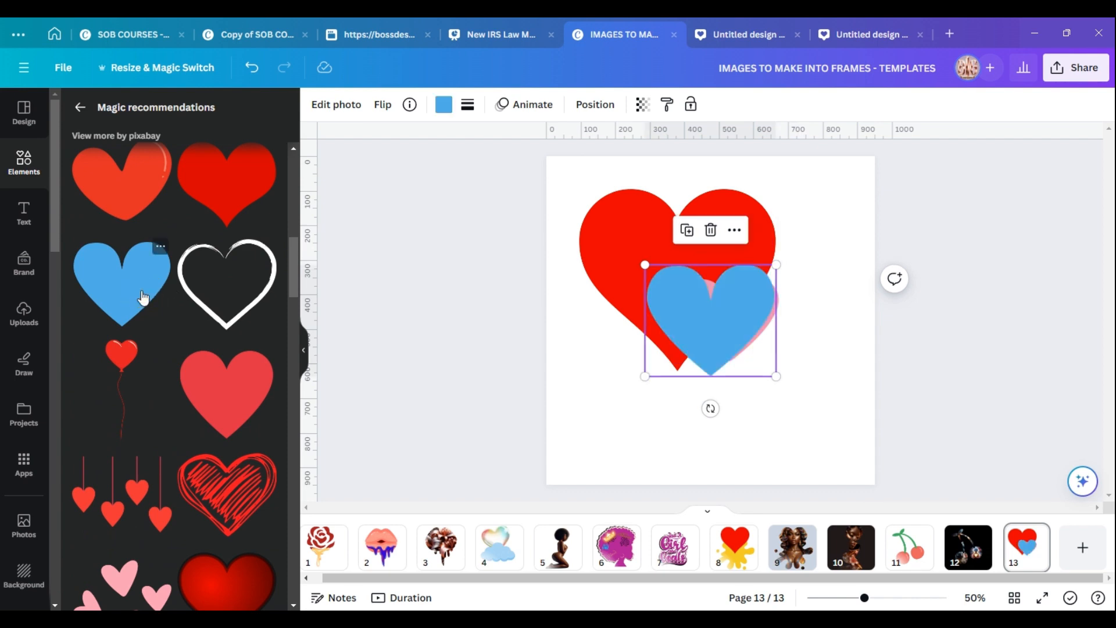
{"action": "left_click_drag", "start_coordinate": [708, 326], "coordinate": [599, 348]}
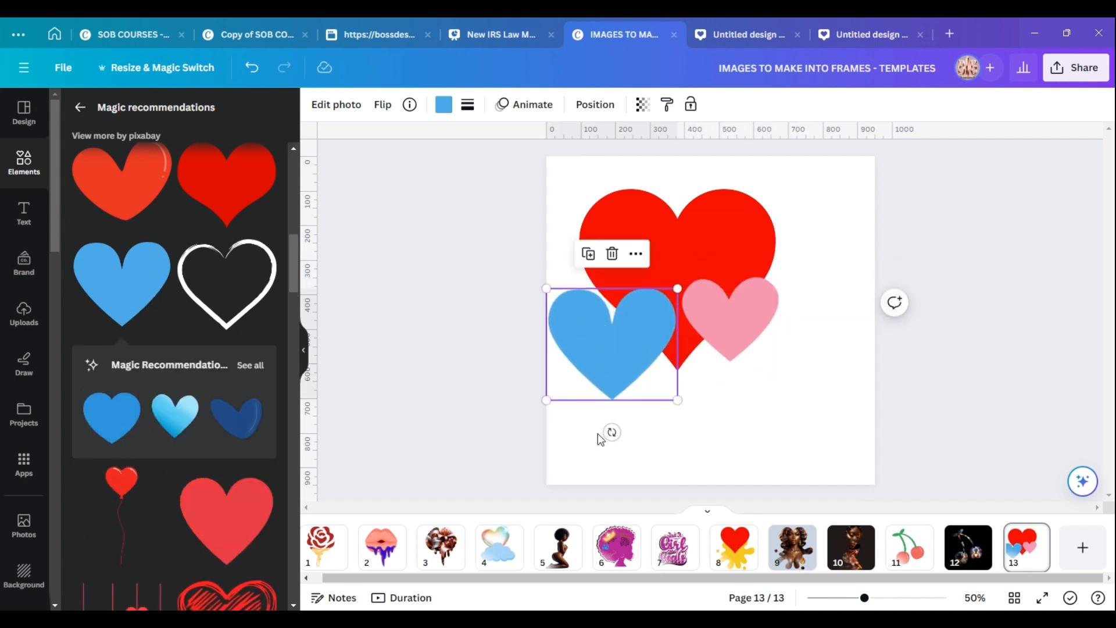
{"action": "left_click_drag", "start_coordinate": [611, 432], "coordinate": [677, 428]}
{"action": "left_click_drag", "start_coordinate": [635, 361], "coordinate": [651, 356]}
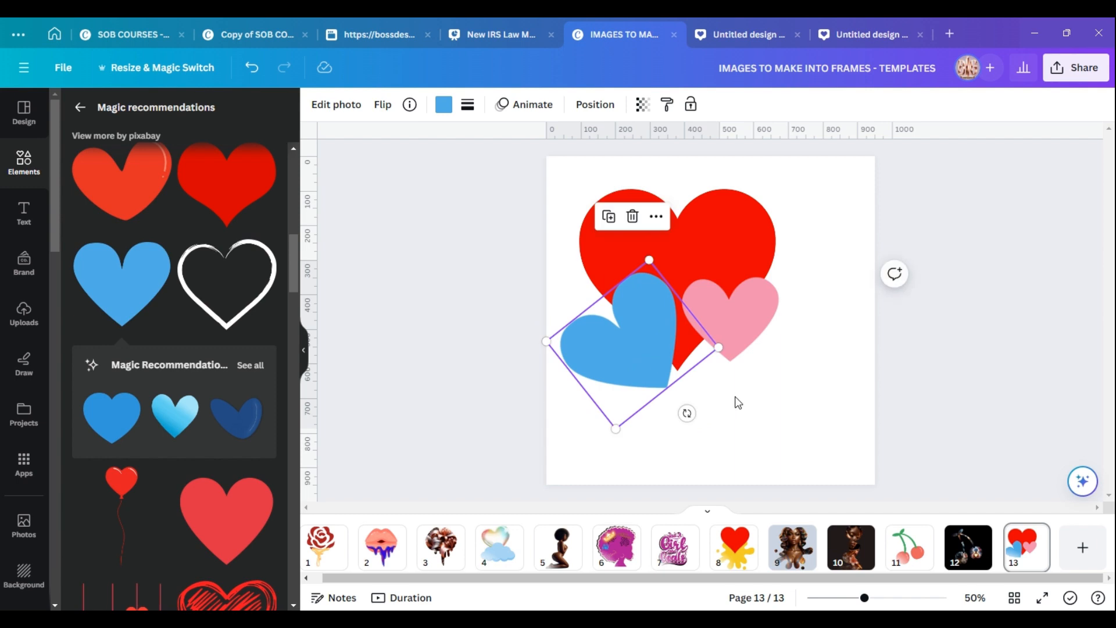
{"action": "left_click", "coordinate": [759, 406]}
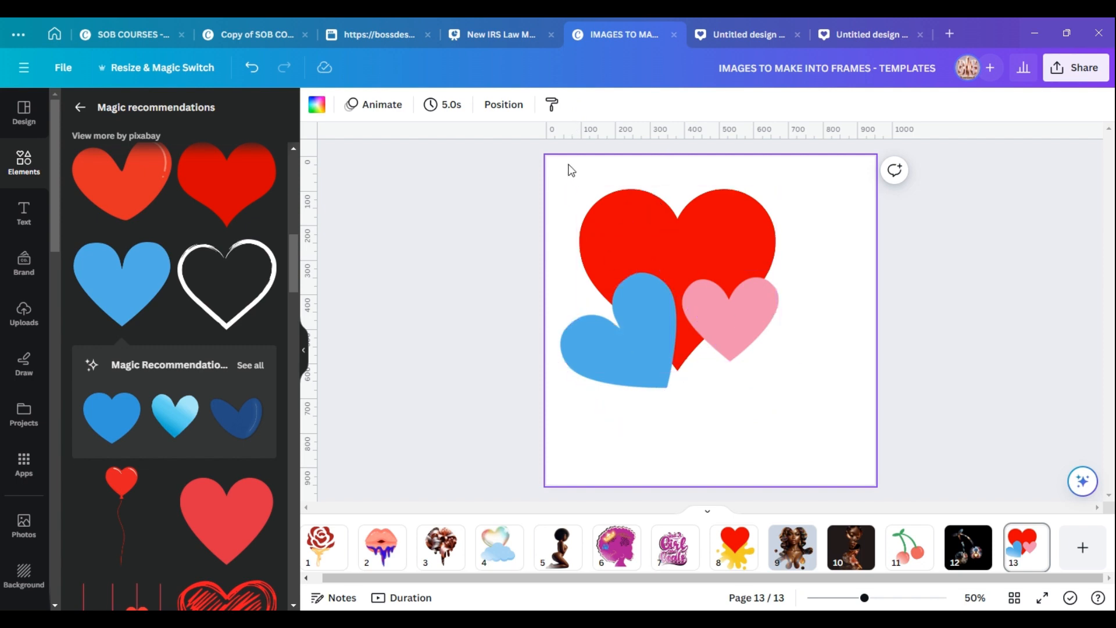
Group the three hearts and move the group towards the centre of the page.
{"action": "left_click_drag", "start_coordinate": [568, 170], "coordinate": [789, 417]}
{"action": "left_click", "coordinate": [637, 154]}
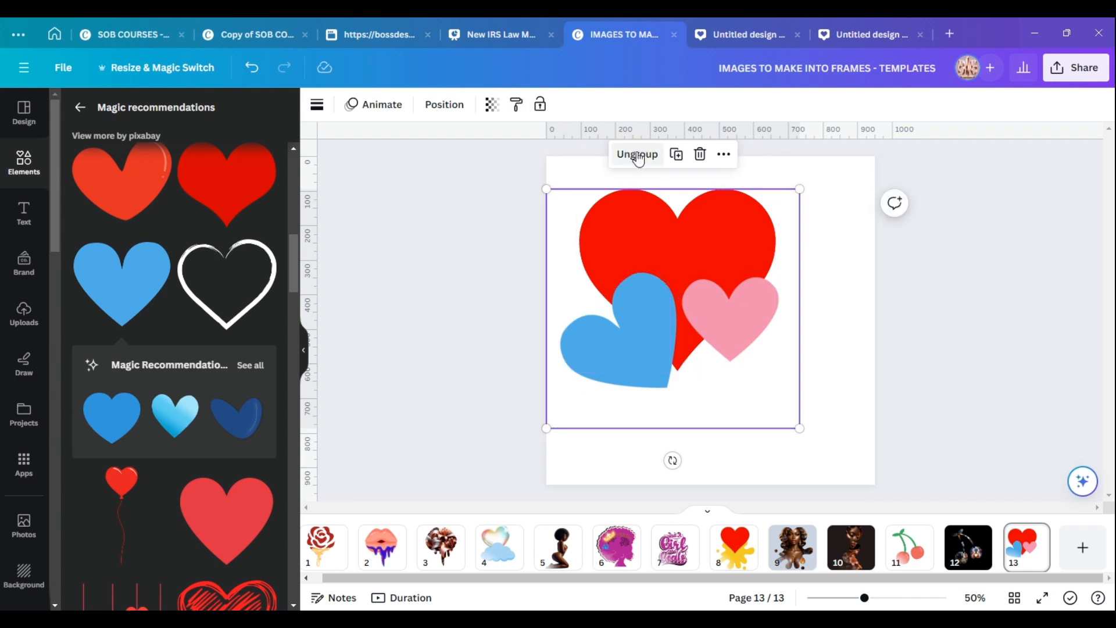
{"action": "left_click", "coordinate": [663, 249]}
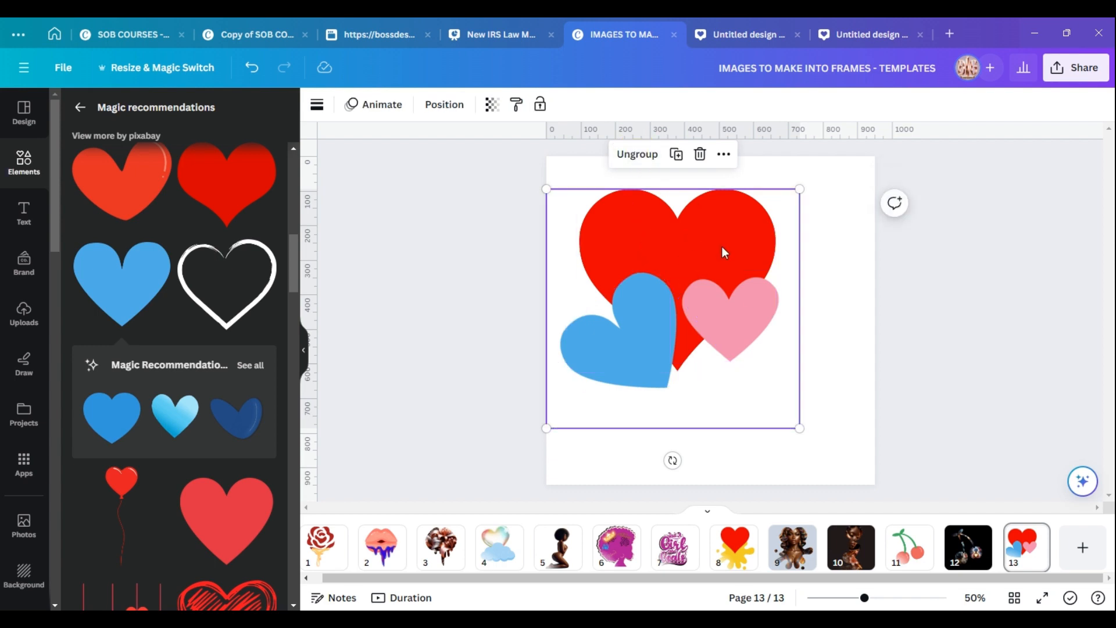
{"action": "left_click", "coordinate": [840, 314]}
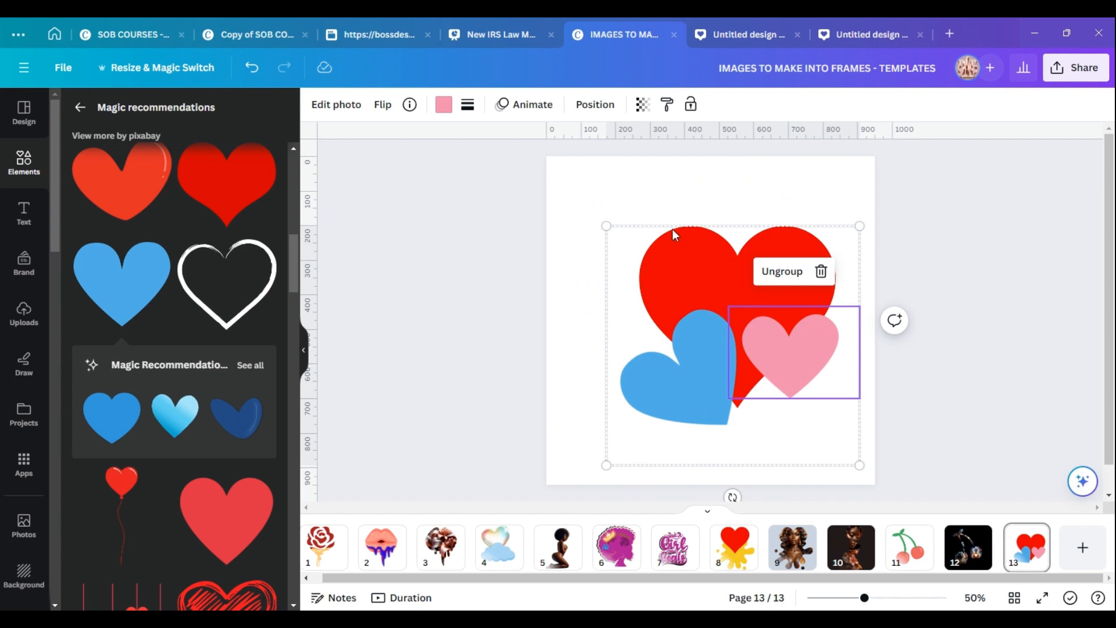
{"action": "left_click_drag", "start_coordinate": [673, 251], "coordinate": [642, 235]}
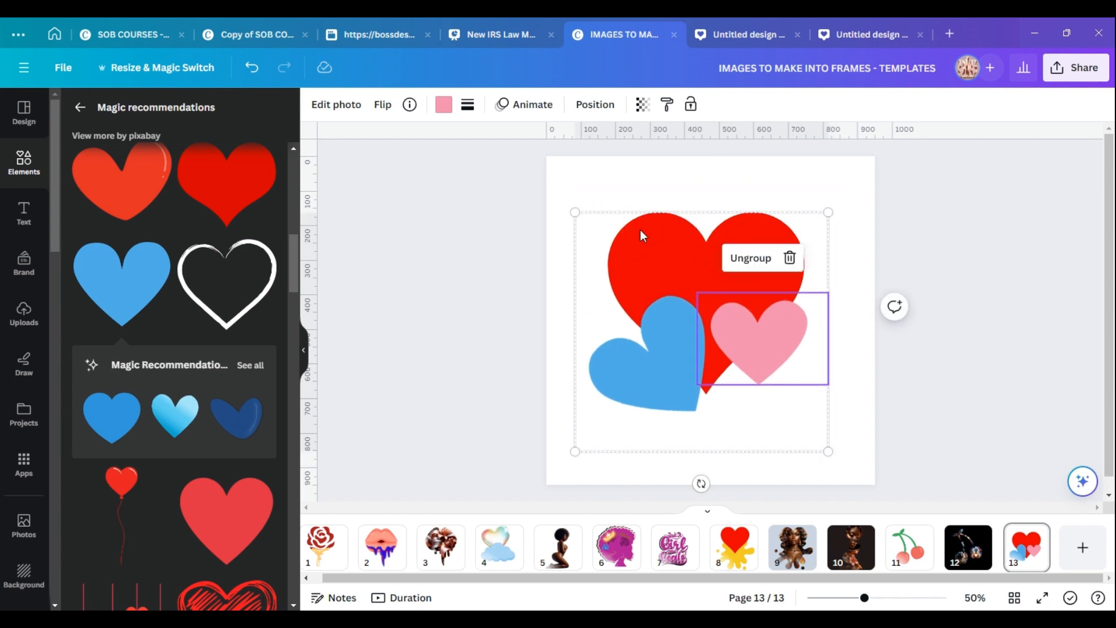
{"action": "left_click", "coordinate": [642, 236]}
{"action": "left_click", "coordinate": [636, 373]}
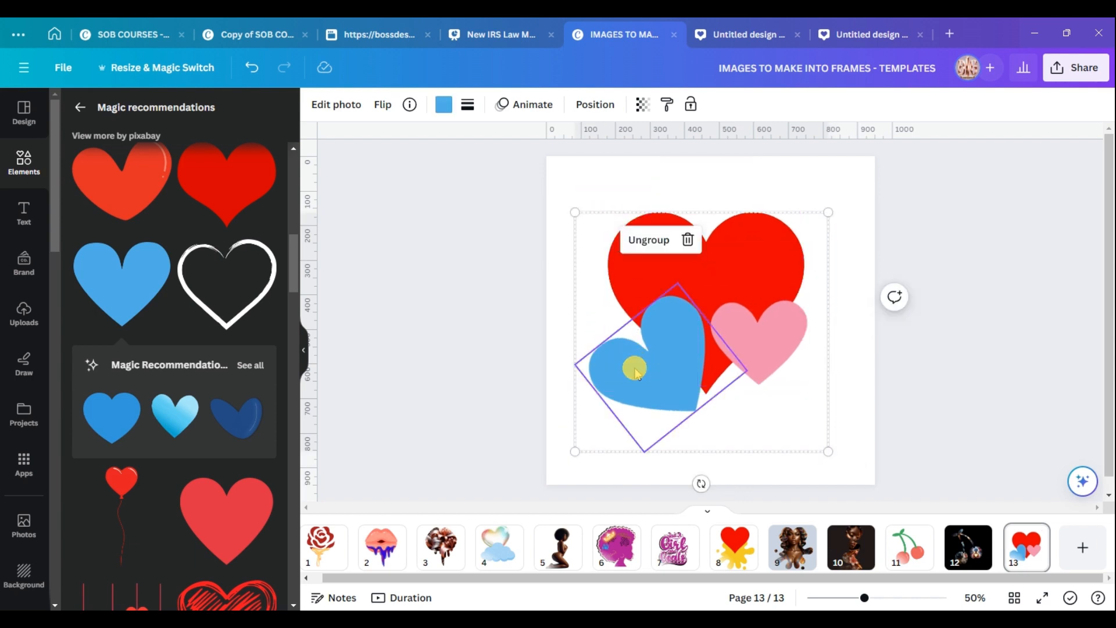
{"action": "left_click", "coordinate": [848, 381]}
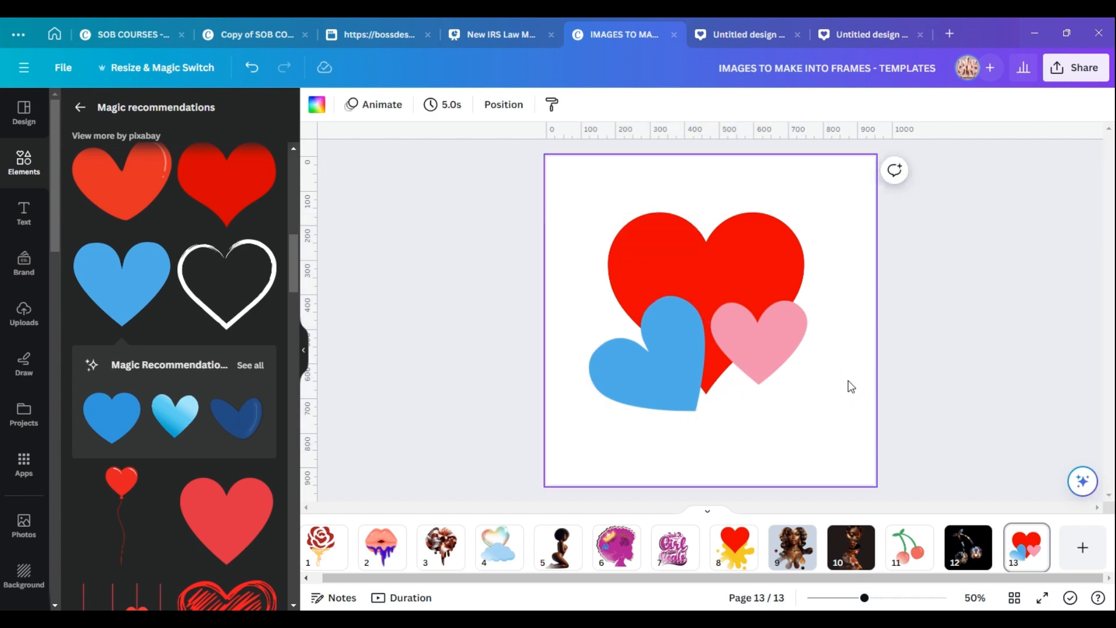
Open the download options and set a PDF Standard export of only the current page 13.
{"action": "left_click", "coordinate": [1078, 76]}
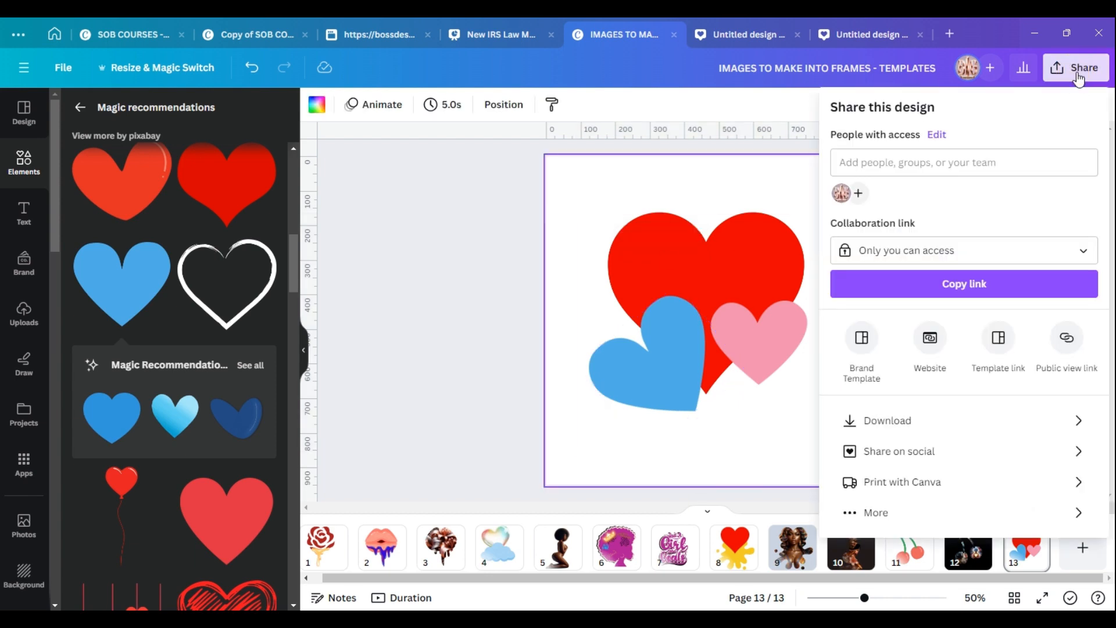
{"action": "left_click", "coordinate": [899, 421]}
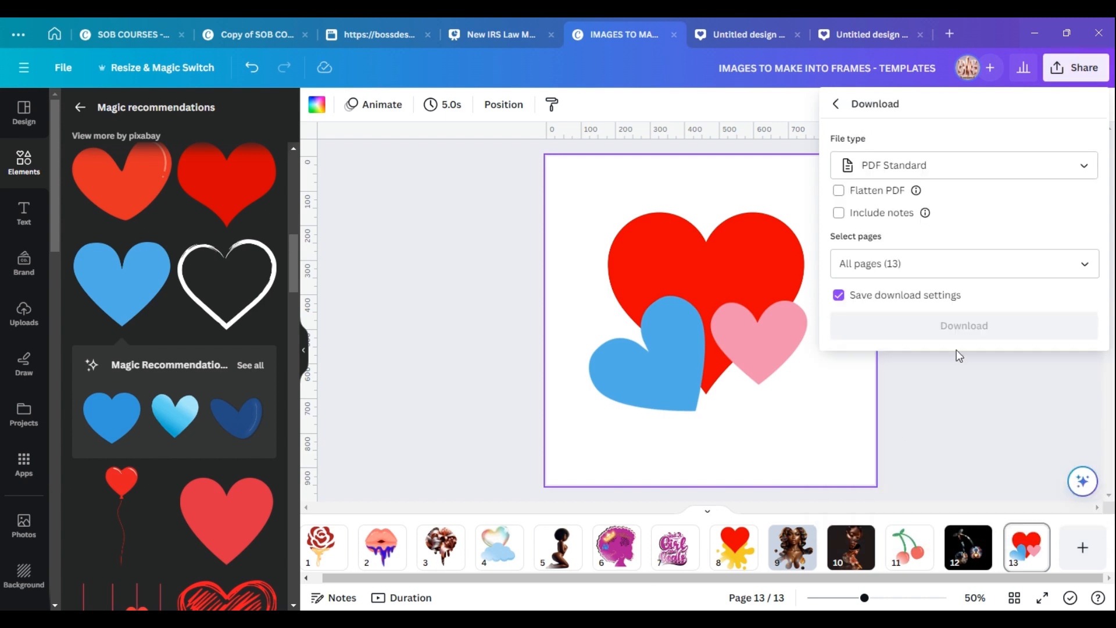
{"action": "left_click", "coordinate": [1084, 265]}
{"action": "left_click", "coordinate": [1074, 304]}
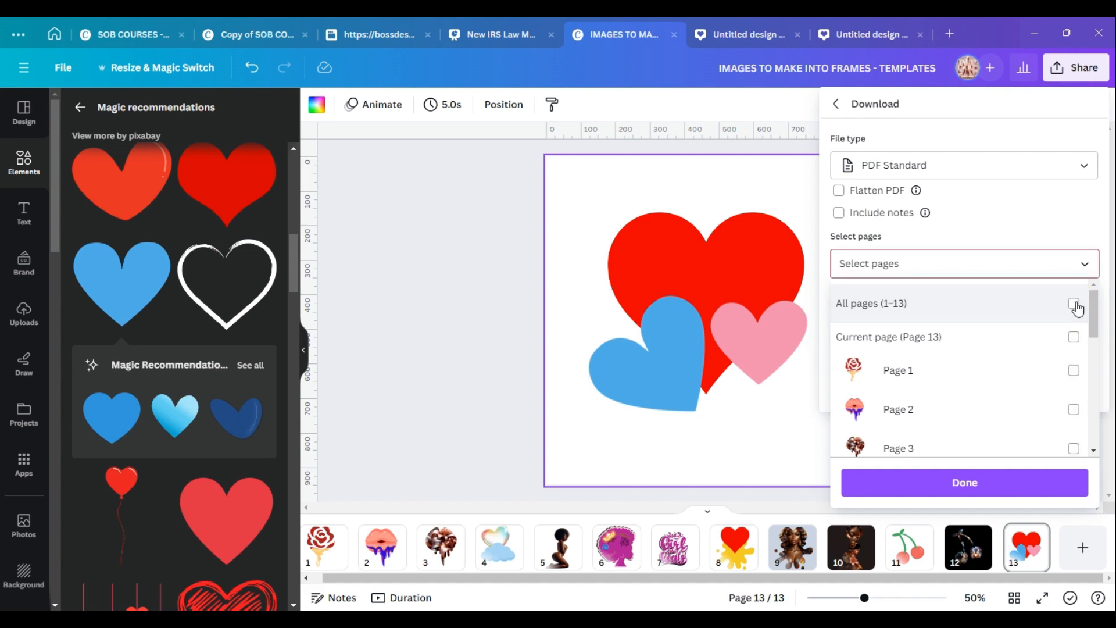
{"action": "left_click", "coordinate": [1073, 335]}
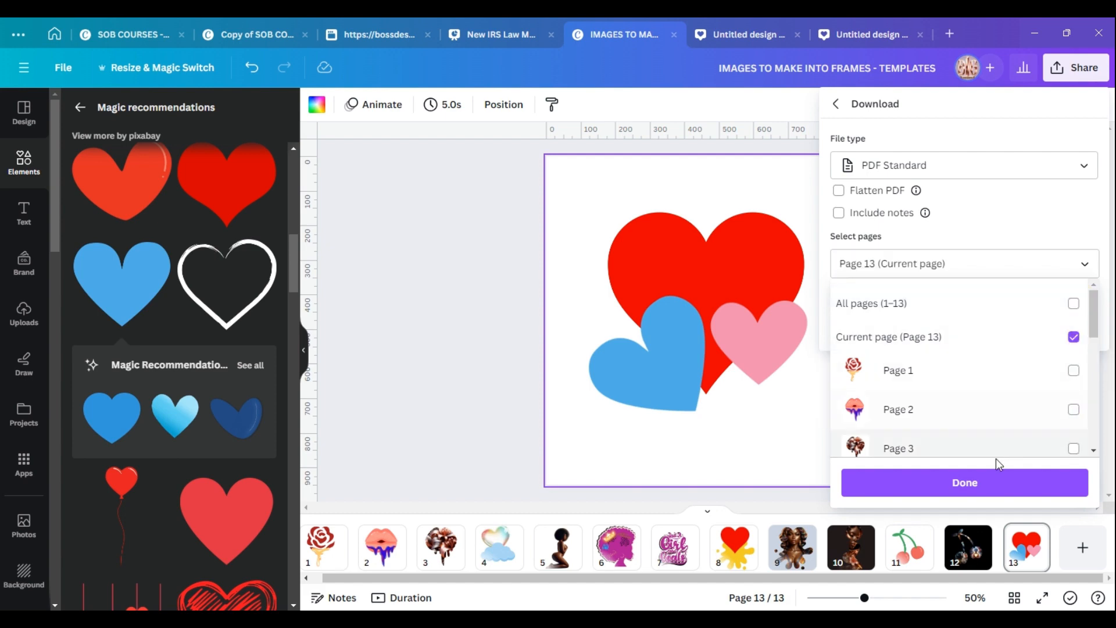
{"action": "left_click", "coordinate": [994, 478]}
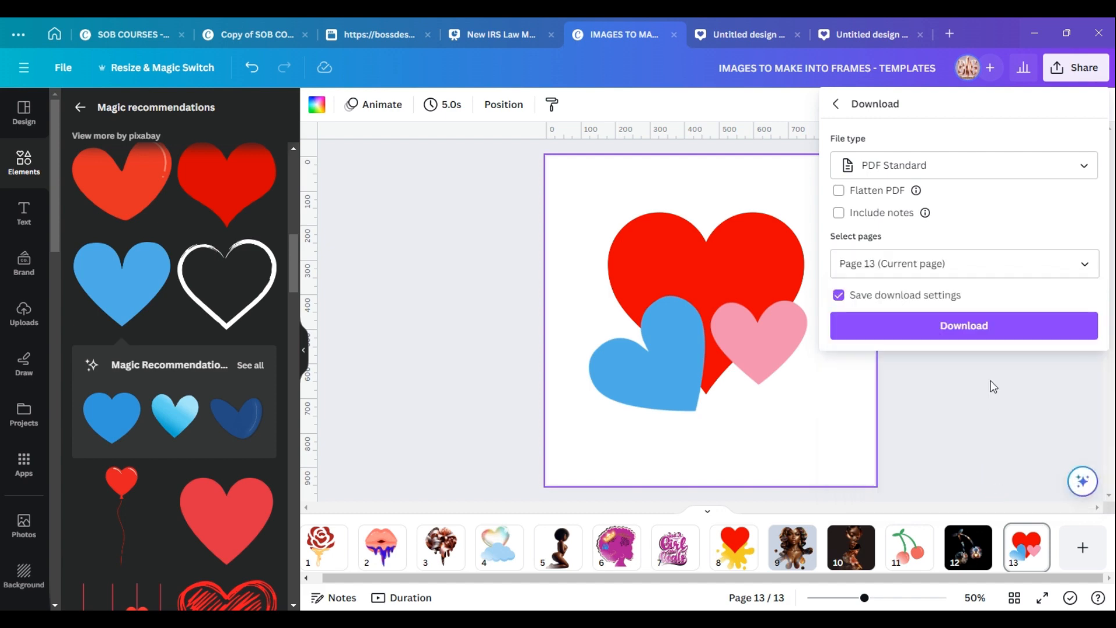
Download the page as a PDF saved under the name "Hearts for frame in word".
{"action": "left_click", "coordinate": [987, 327]}
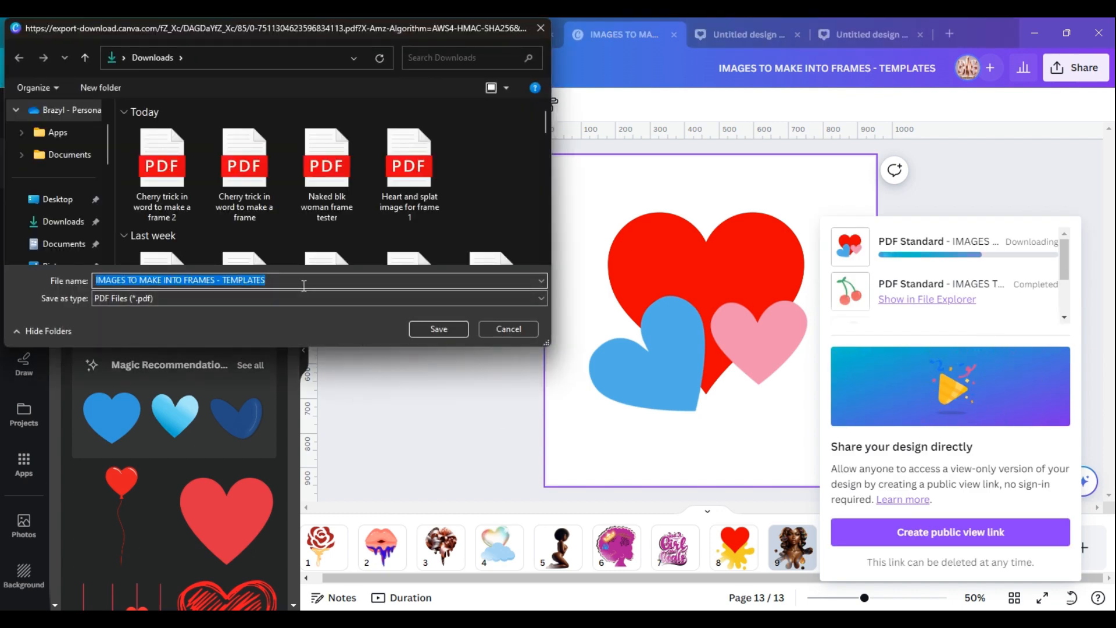
{"action": "type", "text": "Hearts for frame in word"}
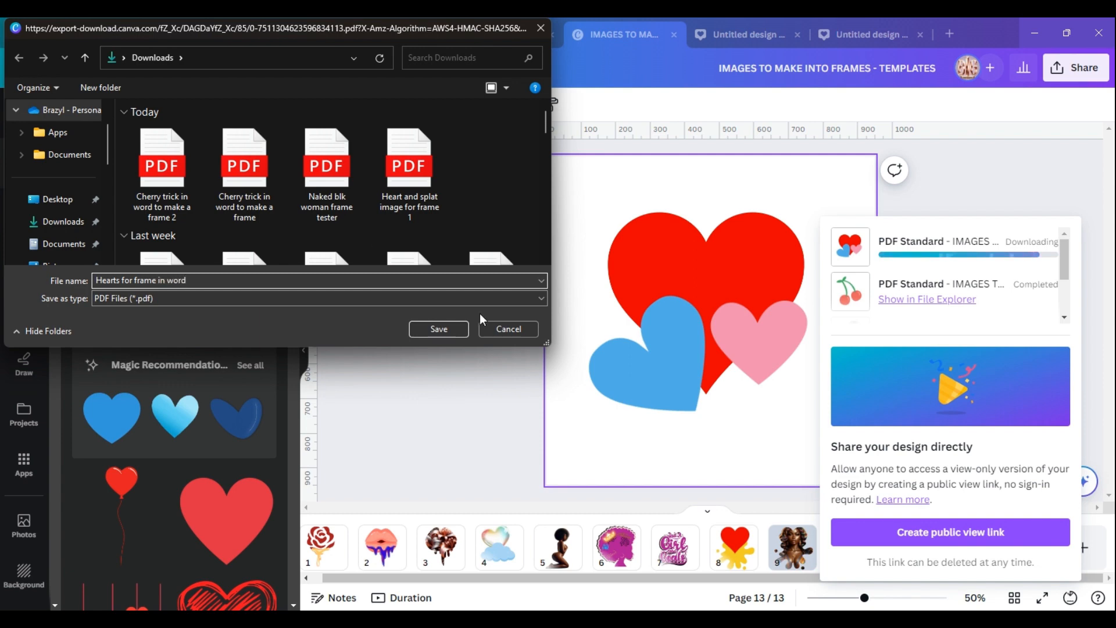
{"action": "left_click", "coordinate": [434, 329]}
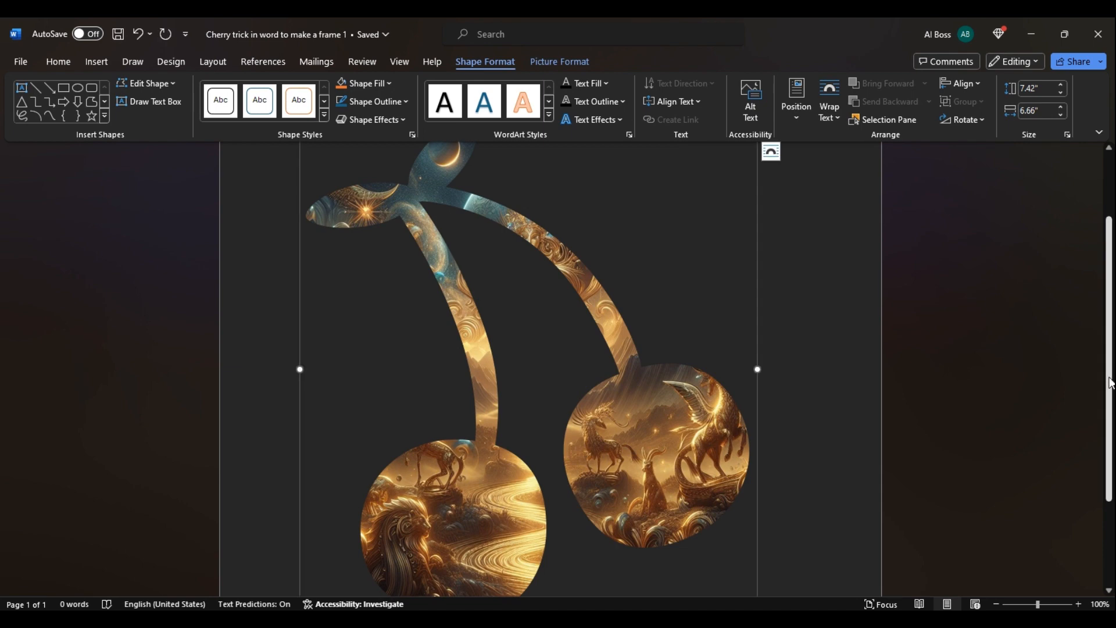
Cut the picture-filled cherry shape out of the open Word document.
{"action": "left_click_drag", "start_coordinate": [1110, 382], "coordinate": [1096, 273]}
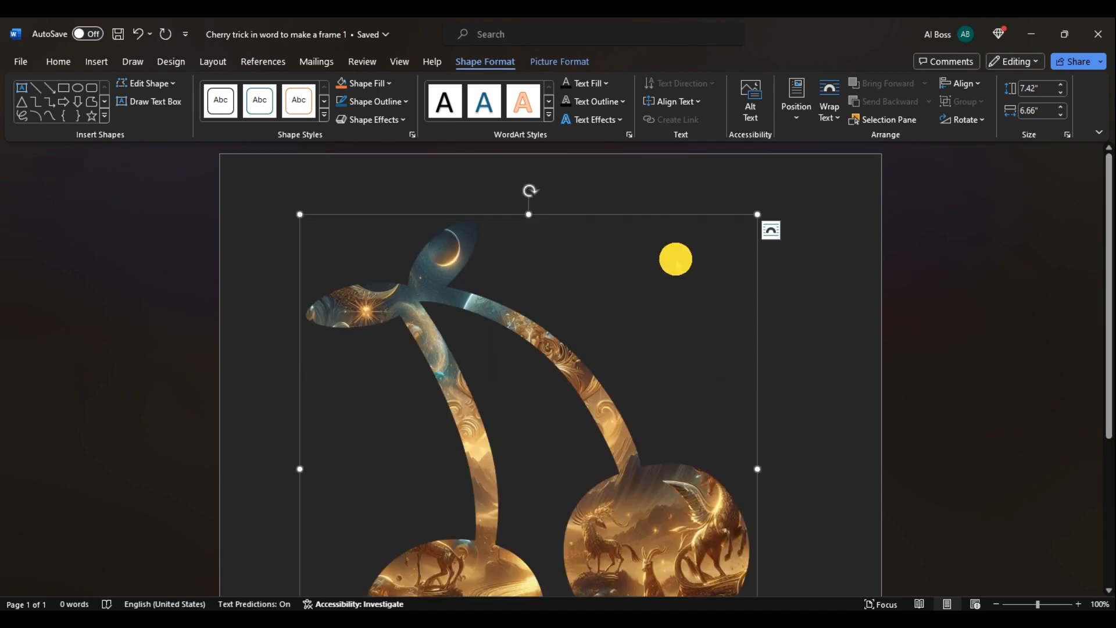
{"action": "left_click", "coordinate": [675, 259]}
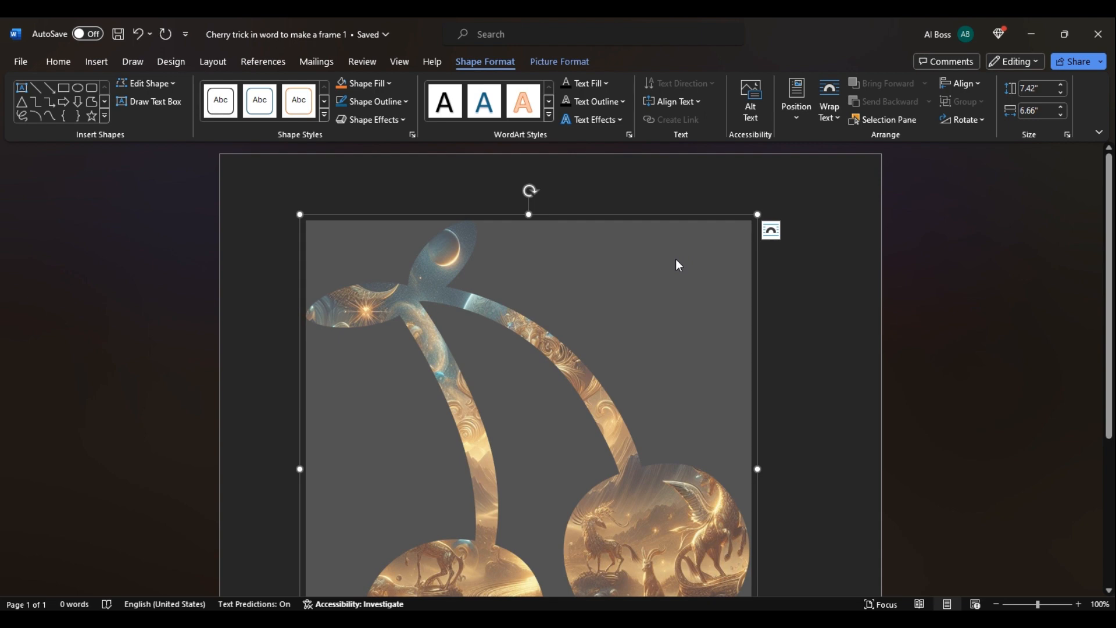
{"action": "left_click", "coordinate": [756, 298]}
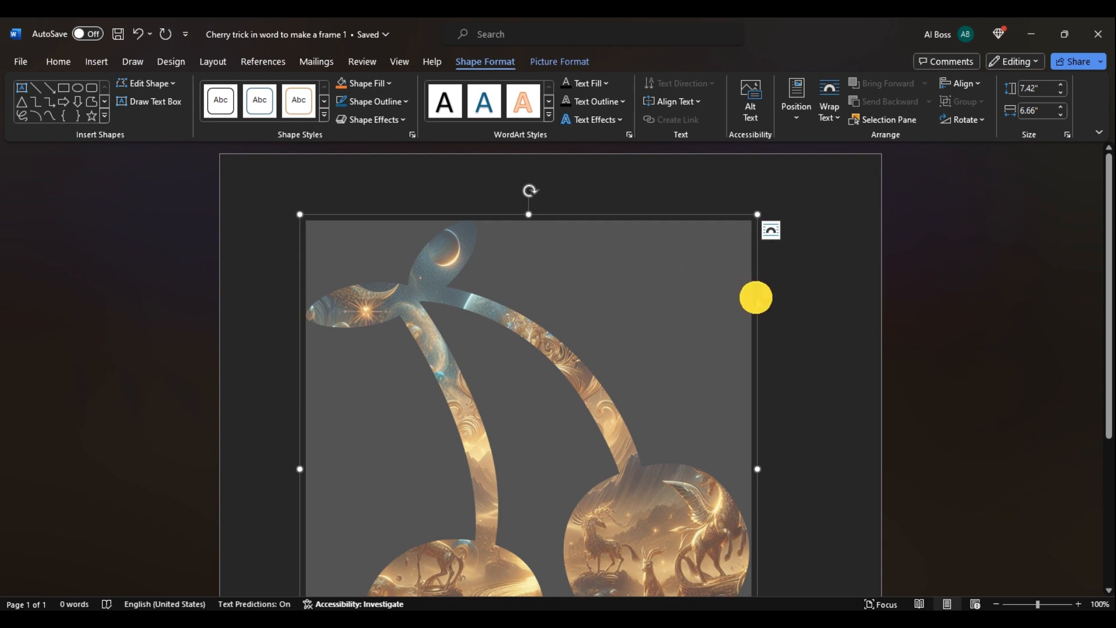
{"action": "right_click", "coordinate": [691, 236]}
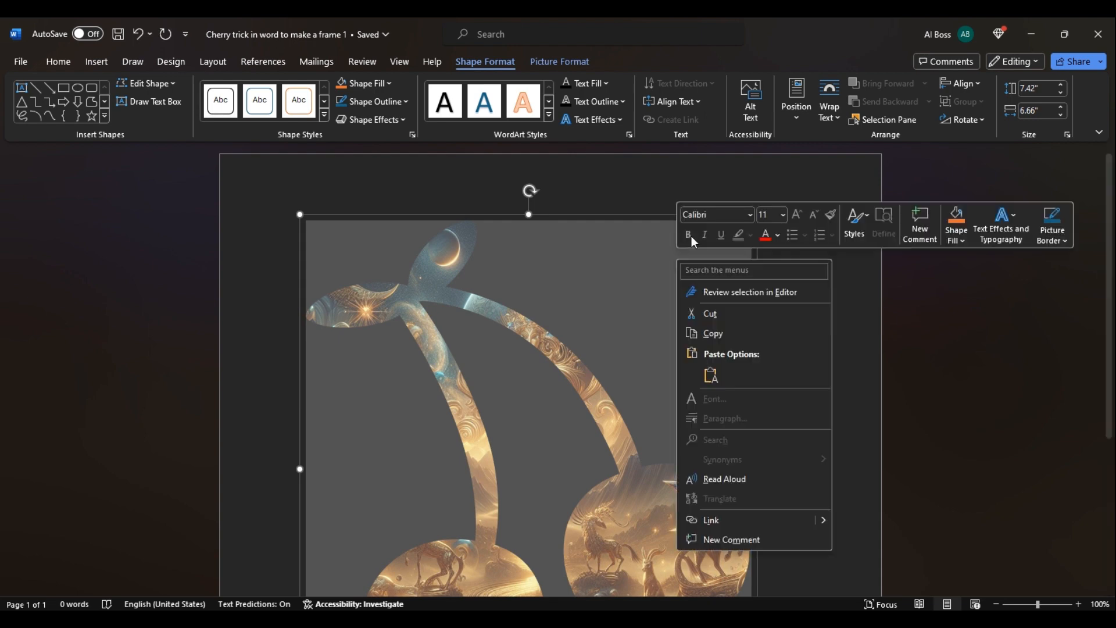
{"action": "left_click", "coordinate": [706, 314]}
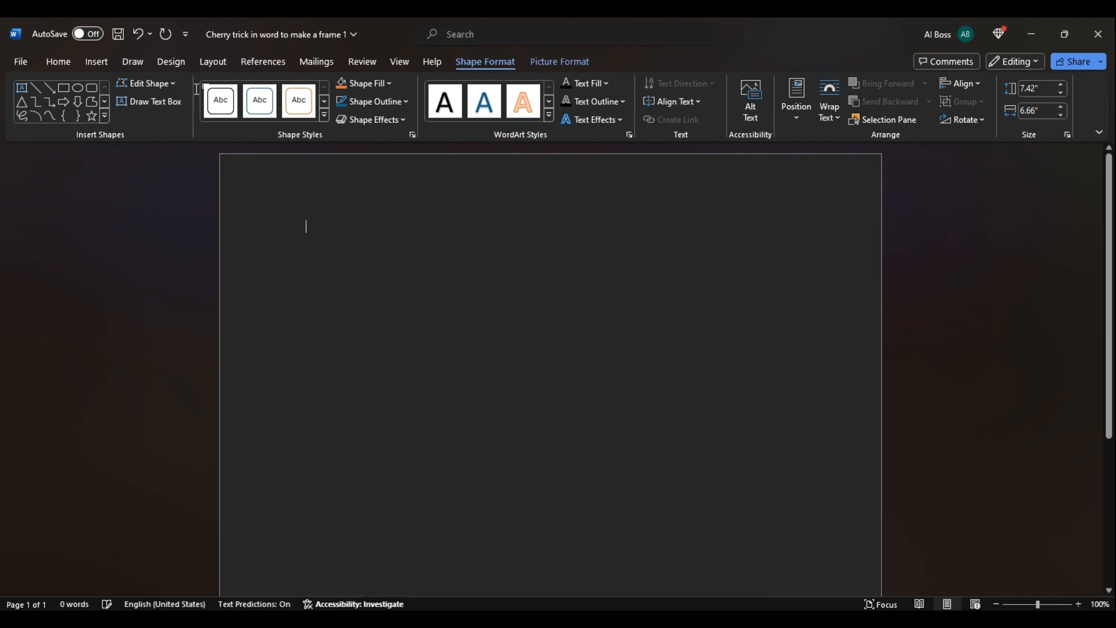
Open the "Hearts for frame in word" PDF from Downloads, enable editing and convert it to an editable Word document.
{"action": "left_click", "coordinate": [24, 64]}
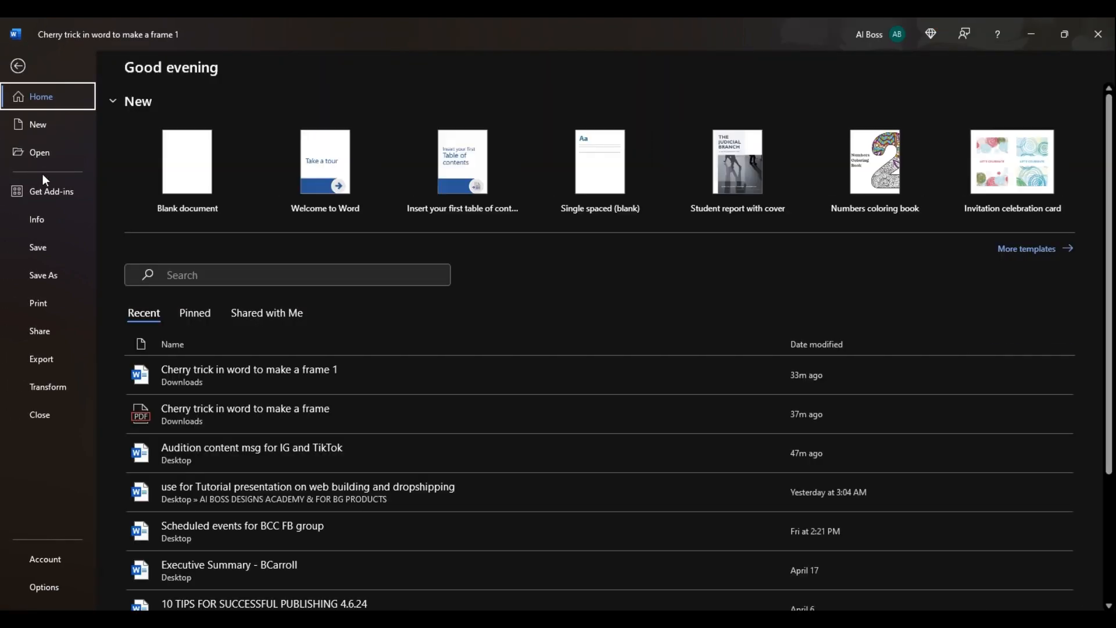
{"action": "left_click", "coordinate": [33, 150]}
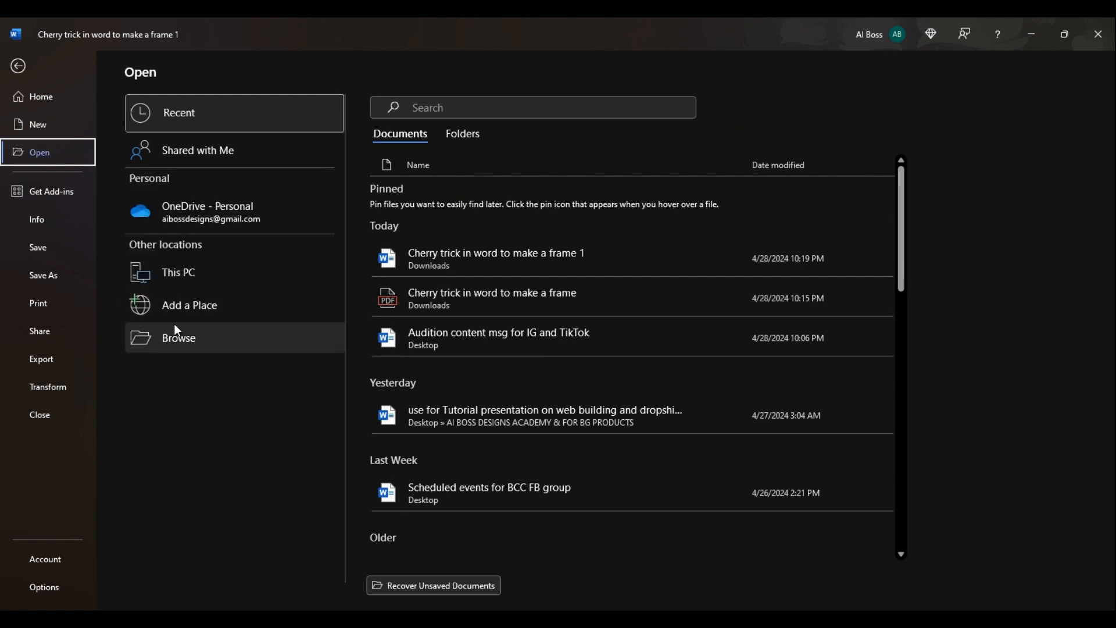
{"action": "left_click", "coordinate": [188, 338]}
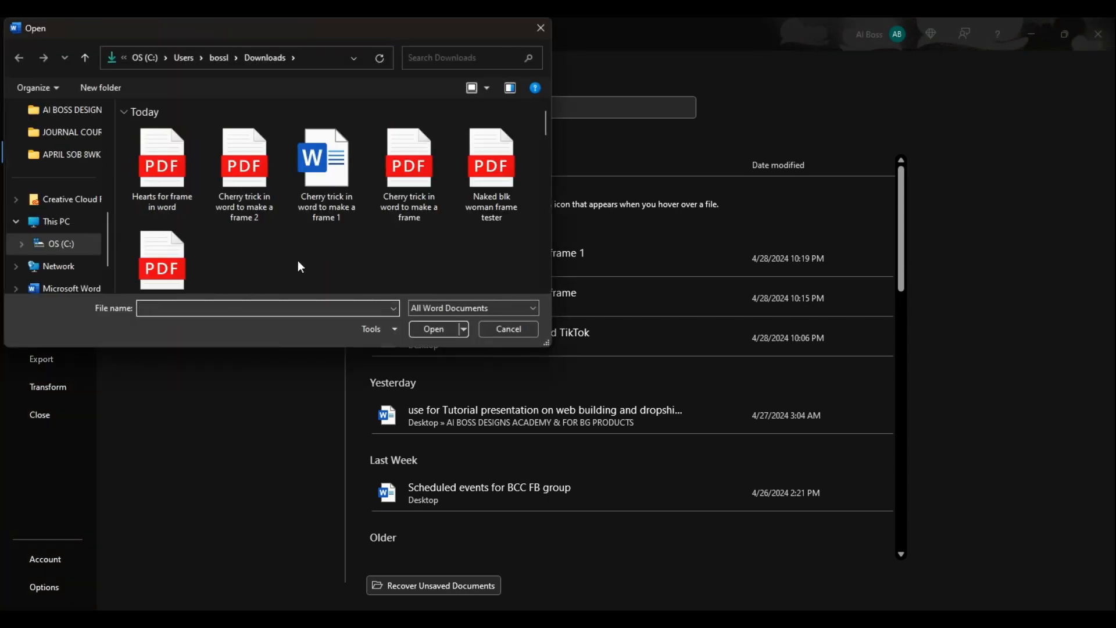
{"action": "left_click", "coordinate": [174, 167]}
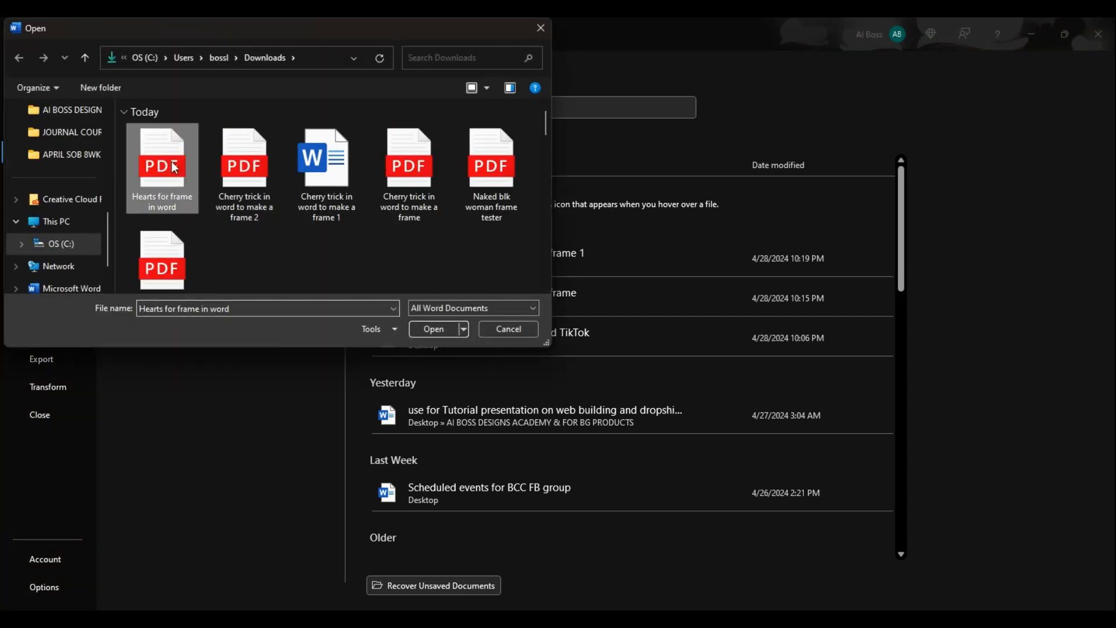
{"action": "left_click", "coordinate": [431, 330]}
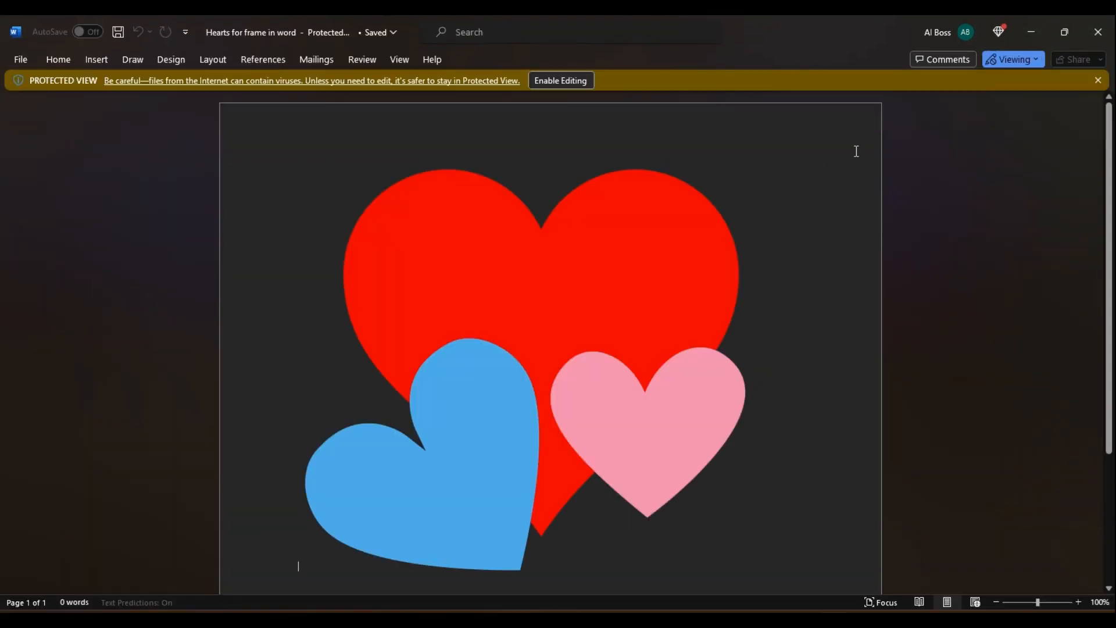
{"action": "left_click", "coordinate": [563, 83]}
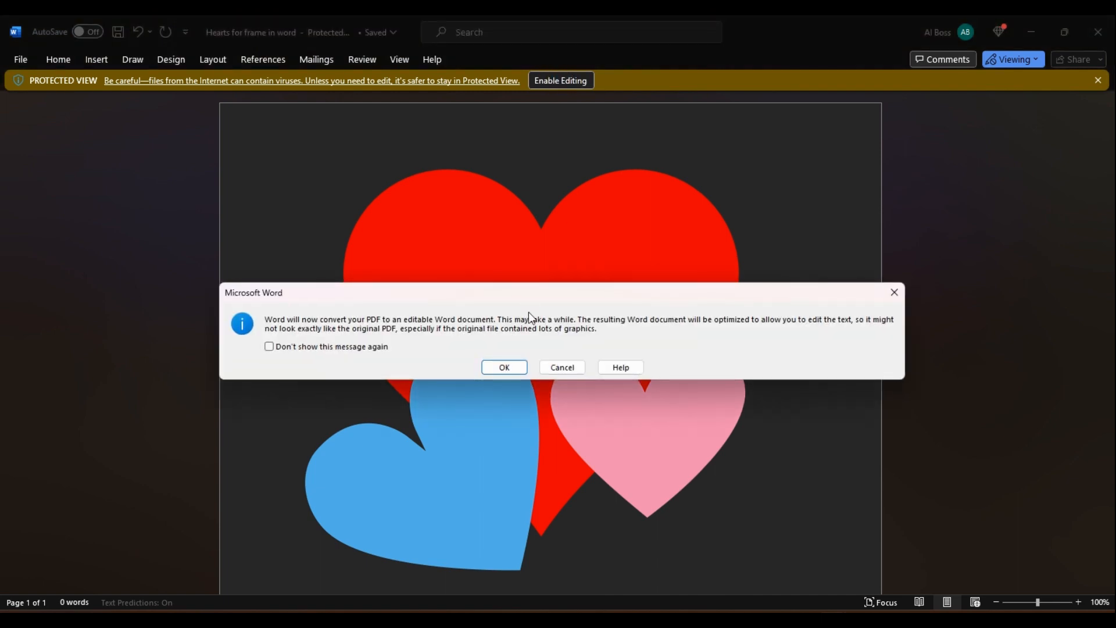
{"action": "left_click", "coordinate": [504, 366]}
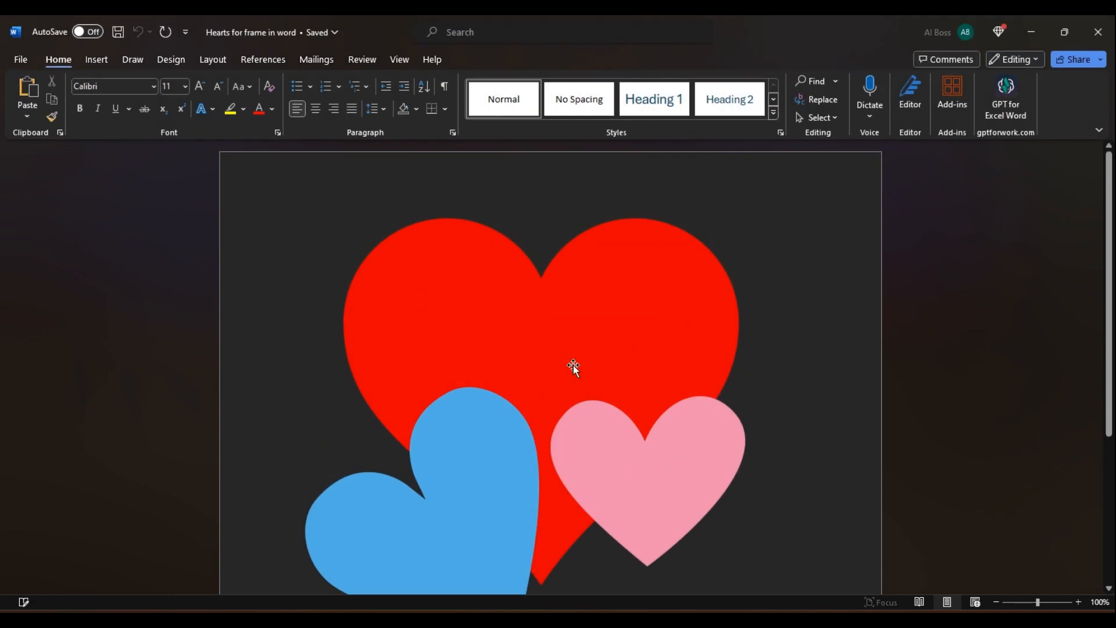
Fill the hearts shape with the chibi girls pattern picture from the Downloads folder.
{"action": "left_click", "coordinate": [604, 347]}
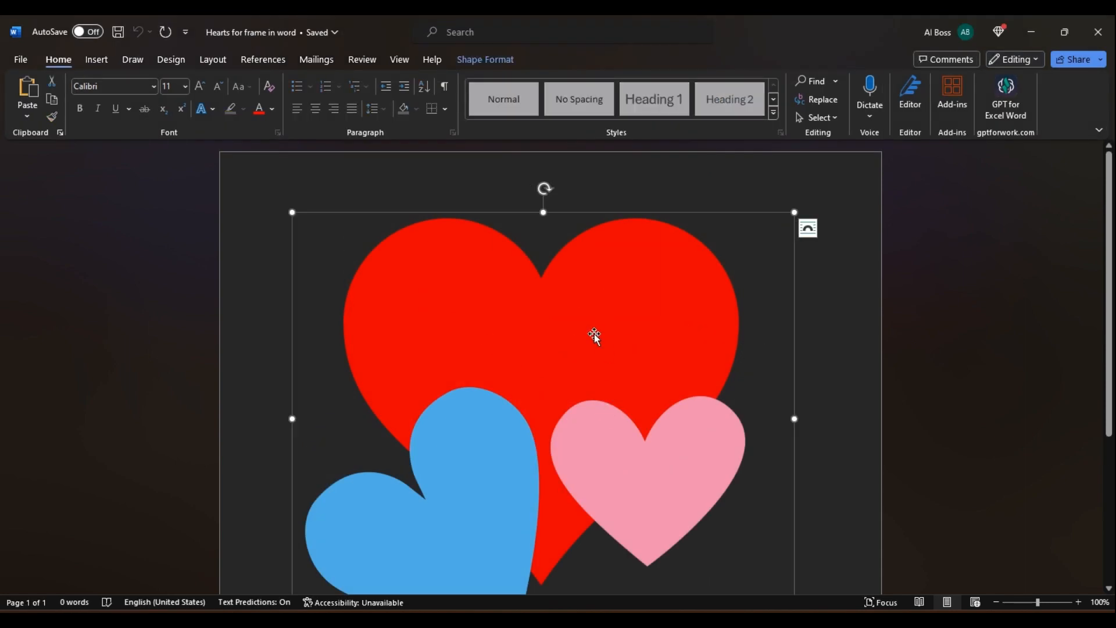
{"action": "left_click", "coordinate": [485, 61]}
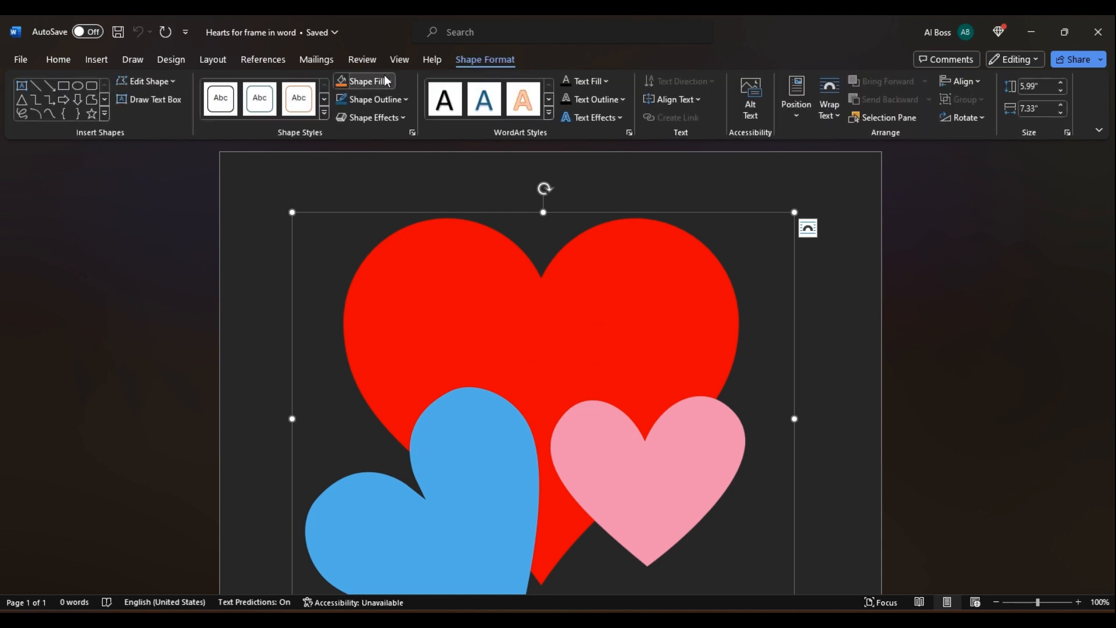
{"action": "left_click", "coordinate": [385, 81]}
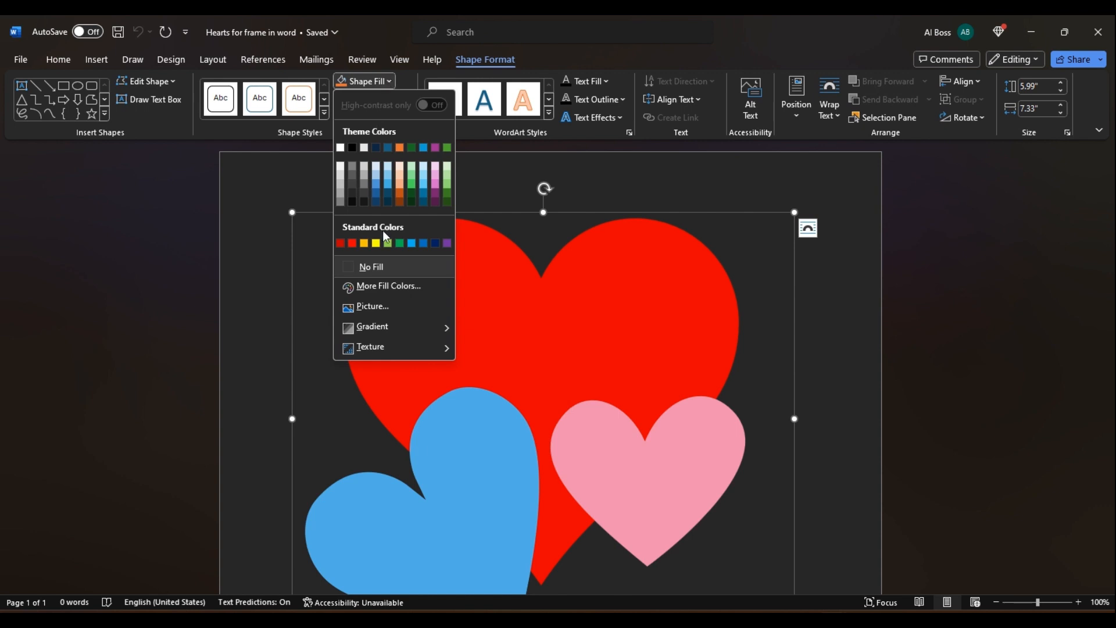
{"action": "left_click", "coordinate": [381, 307]}
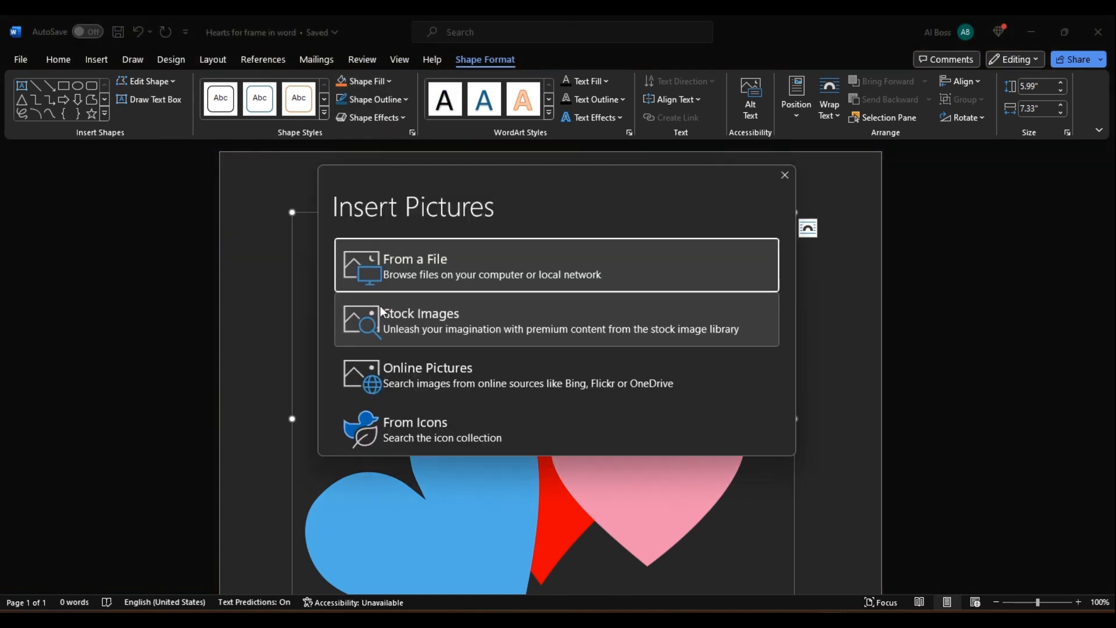
{"action": "left_click", "coordinate": [465, 261]}
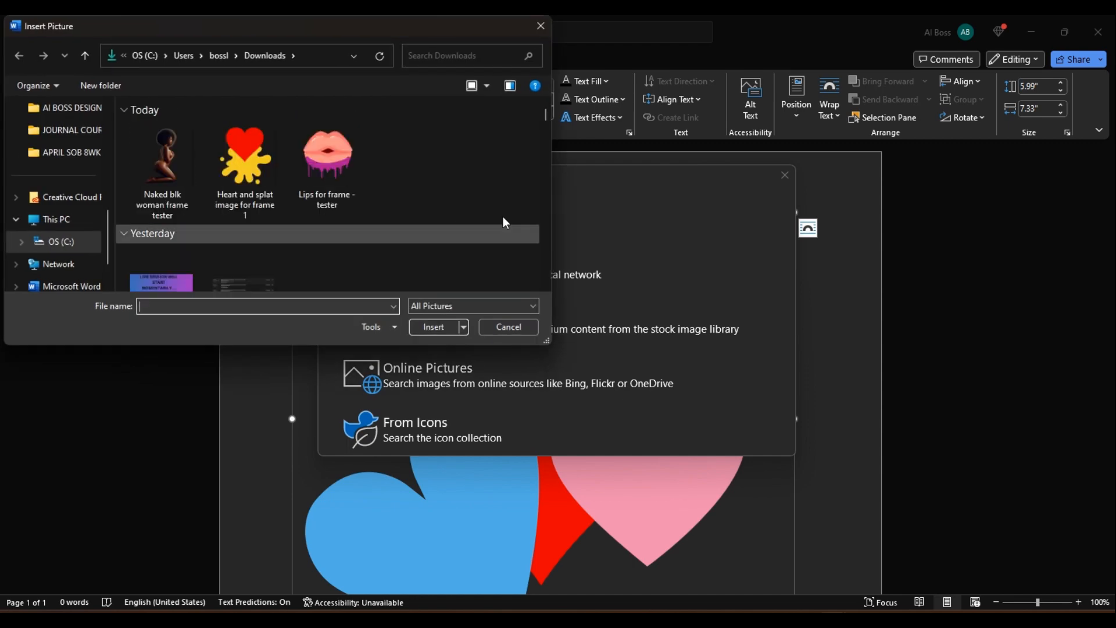
{"action": "mouse_move", "coordinate": [547, 111]}
{"action": "left_mouse_down"}
{"action": "mouse_move", "coordinate": [545, 147]}
{"action": "mouse_move", "coordinate": [535, 124]}
{"action": "mouse_move", "coordinate": [545, 163]}
{"action": "left_mouse_up"}
{"action": "left_click", "coordinate": [253, 232]}
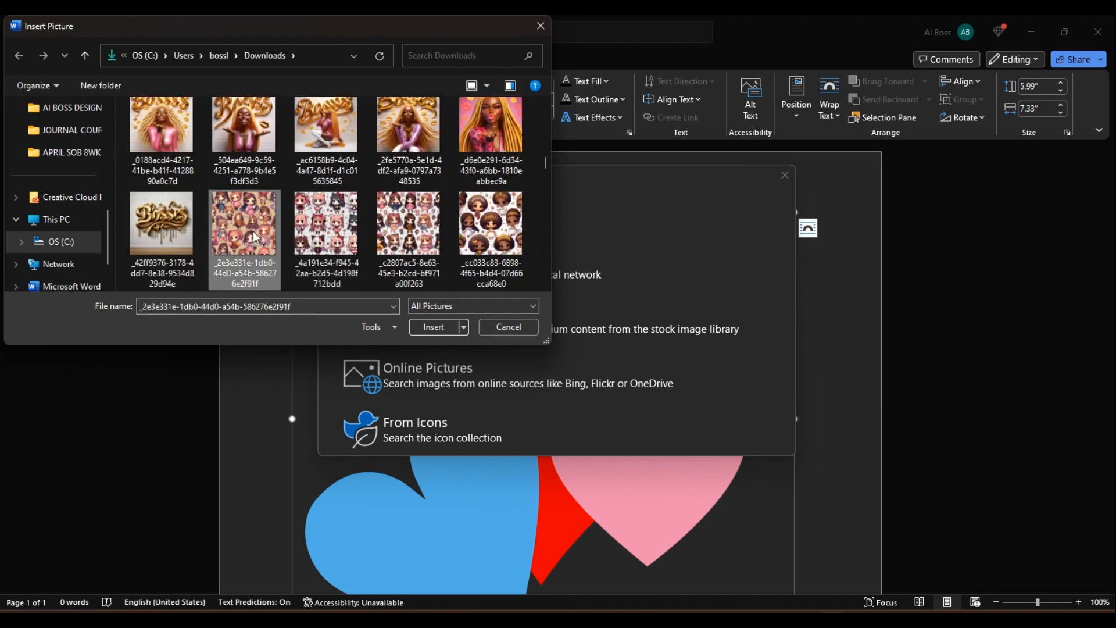
{"action": "left_click", "coordinate": [437, 326]}
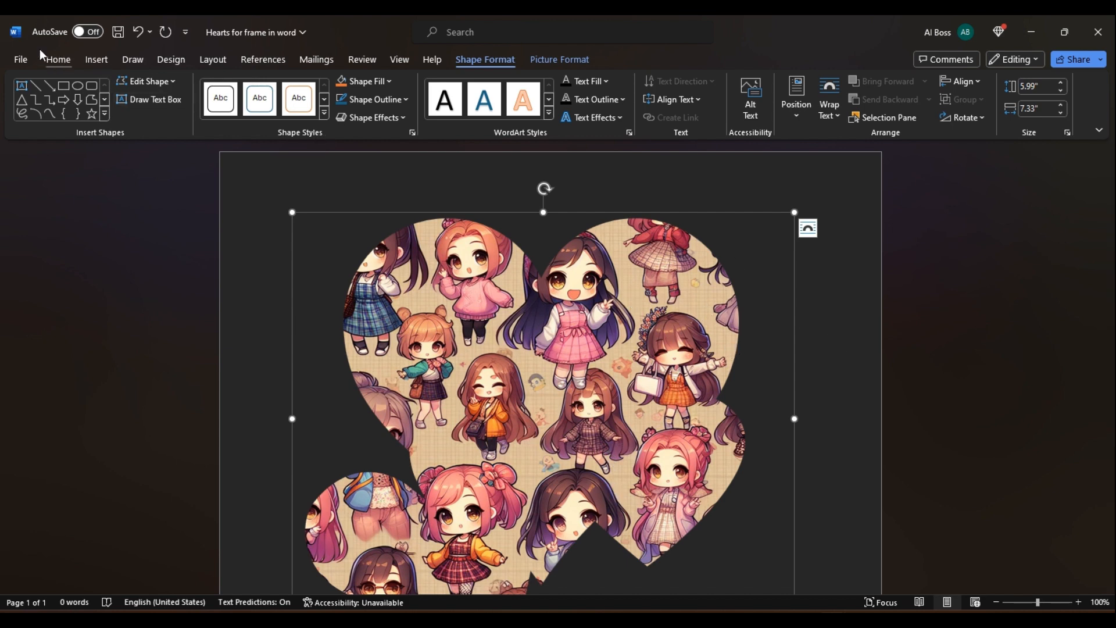
Save the document to Downloads as a PDF named "Hearts for frame in word 1".
{"action": "left_click", "coordinate": [19, 58]}
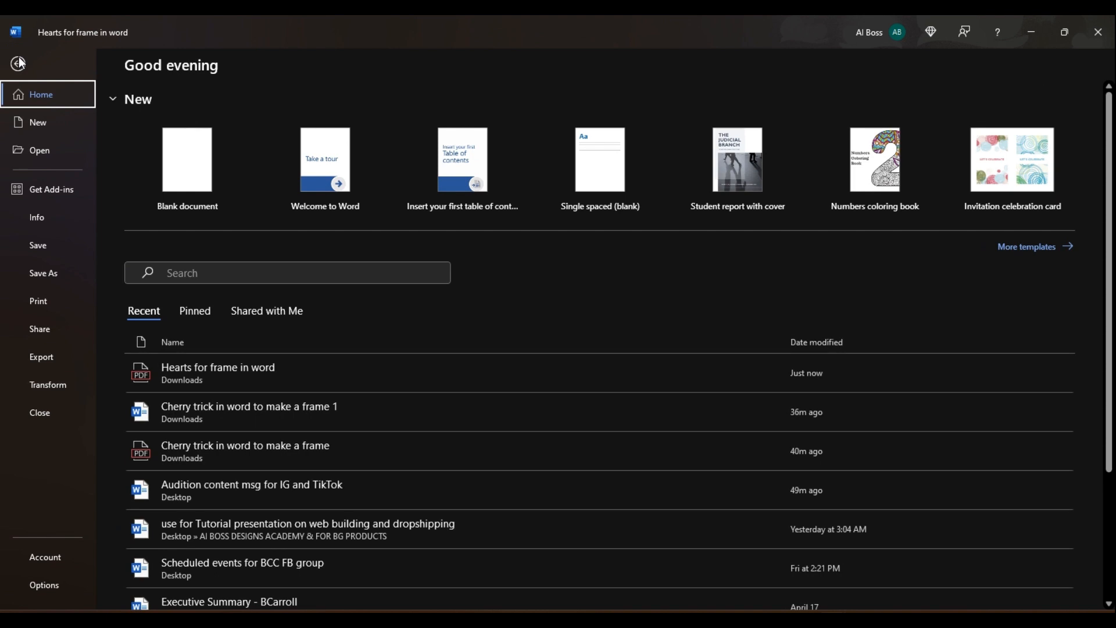
{"action": "left_click", "coordinate": [42, 271]}
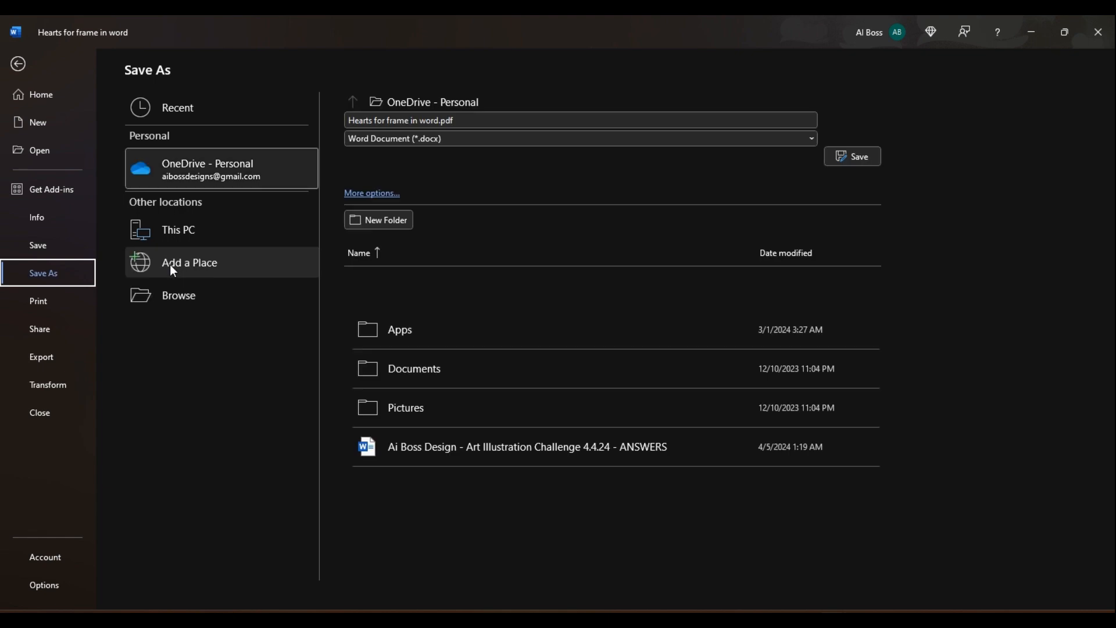
{"action": "left_click", "coordinate": [165, 295]}
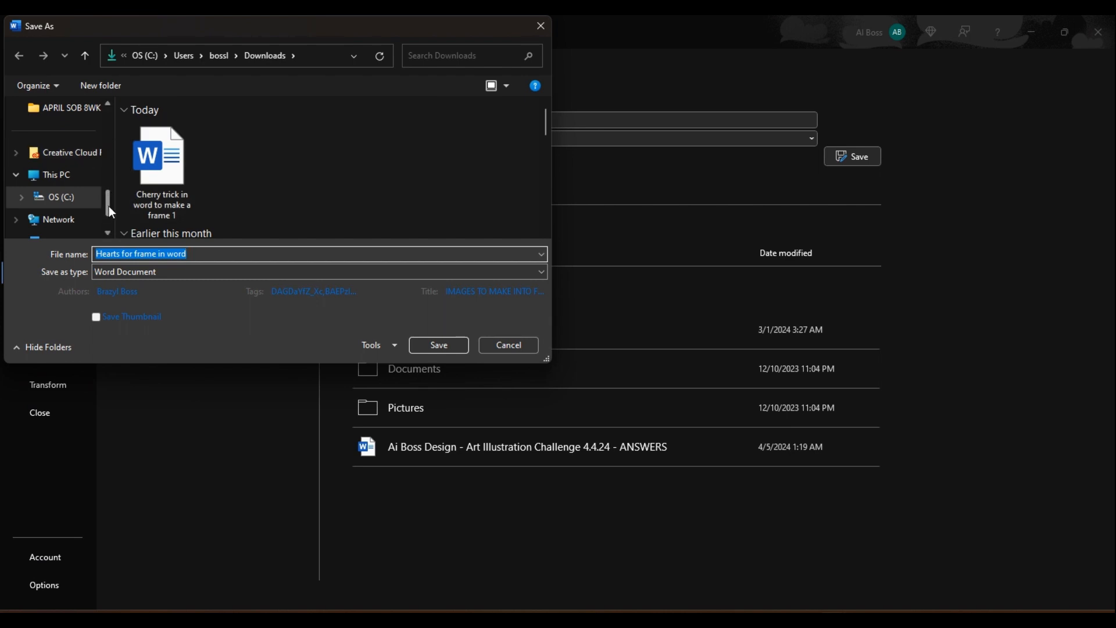
{"action": "left_click_drag", "start_coordinate": [109, 206], "coordinate": [107, 130]}
{"action": "left_click", "coordinate": [58, 195]}
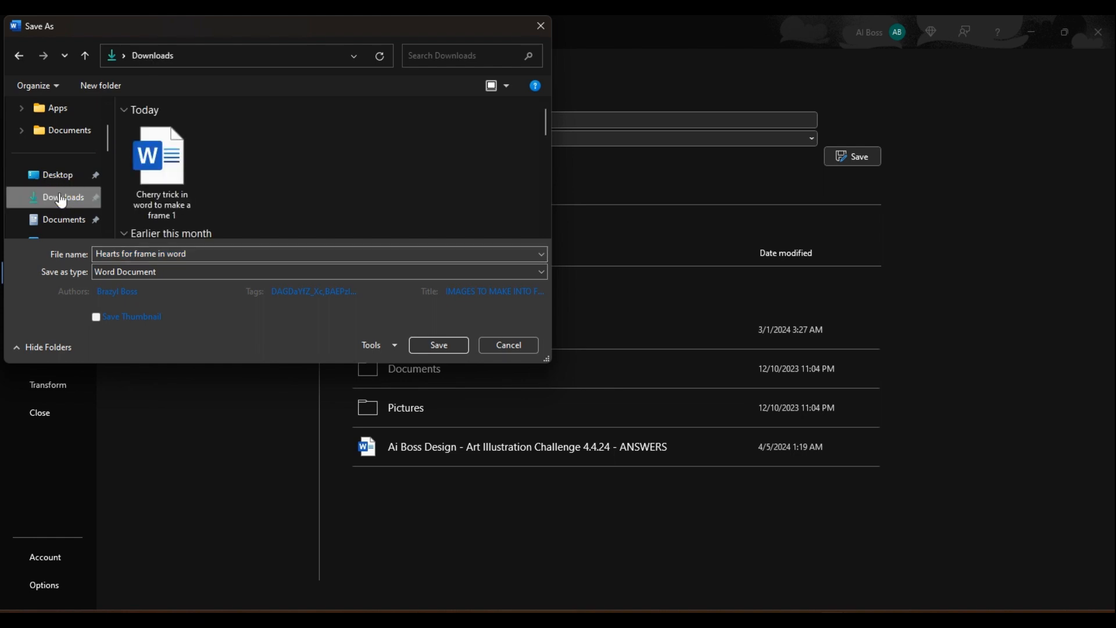
{"action": "left_click", "coordinate": [208, 249]}
{"action": "left_click", "coordinate": [209, 250]}
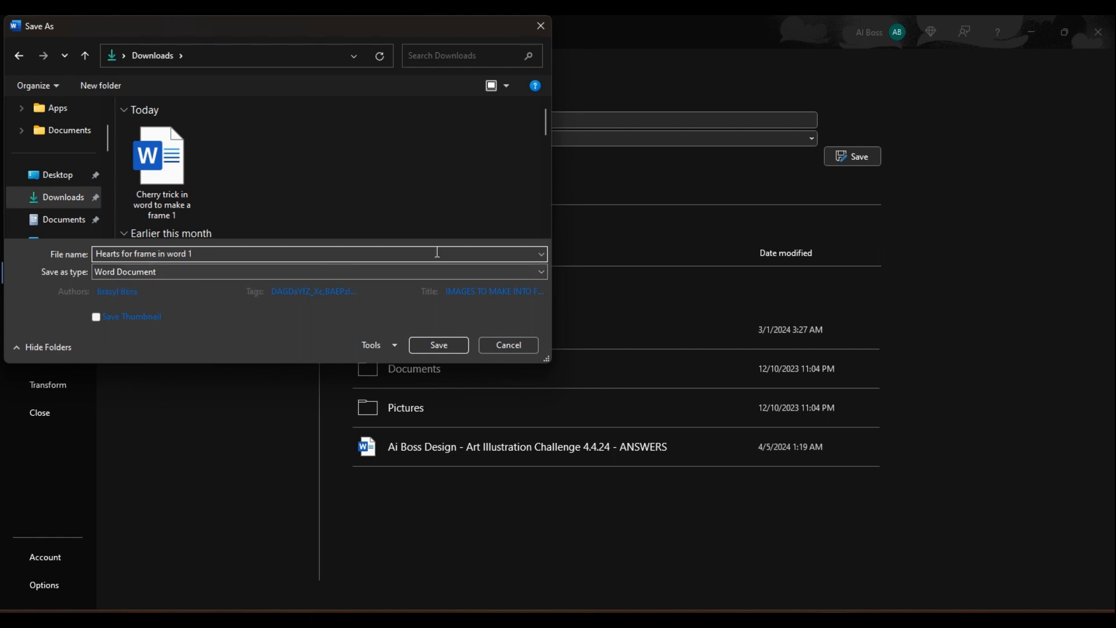
{"action": "left_click", "coordinate": [540, 270]}
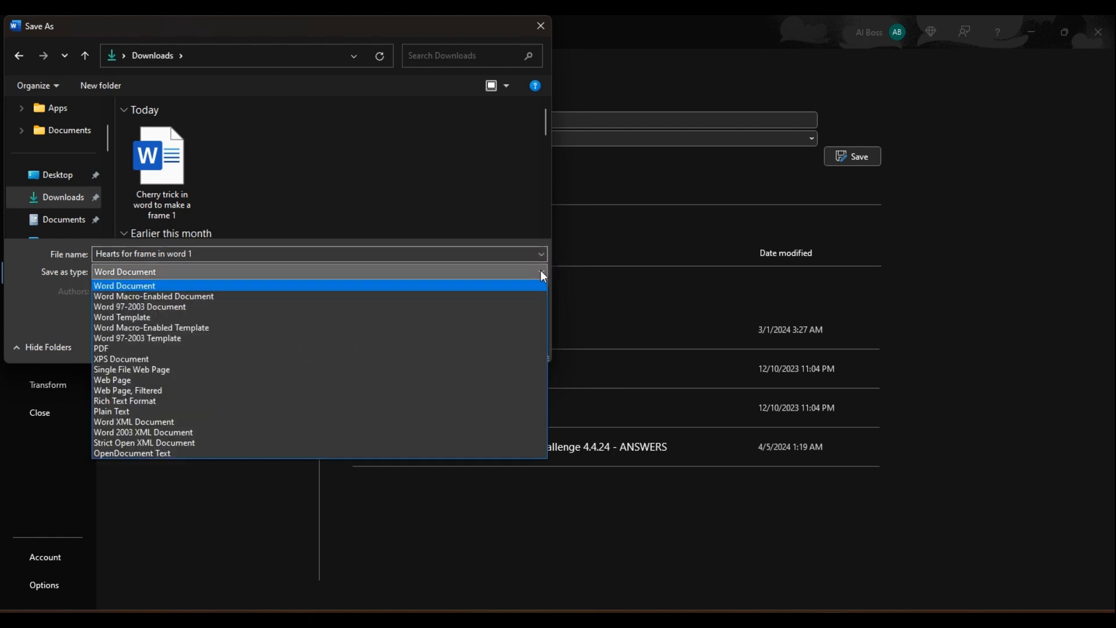
{"action": "left_click", "coordinate": [359, 347]}
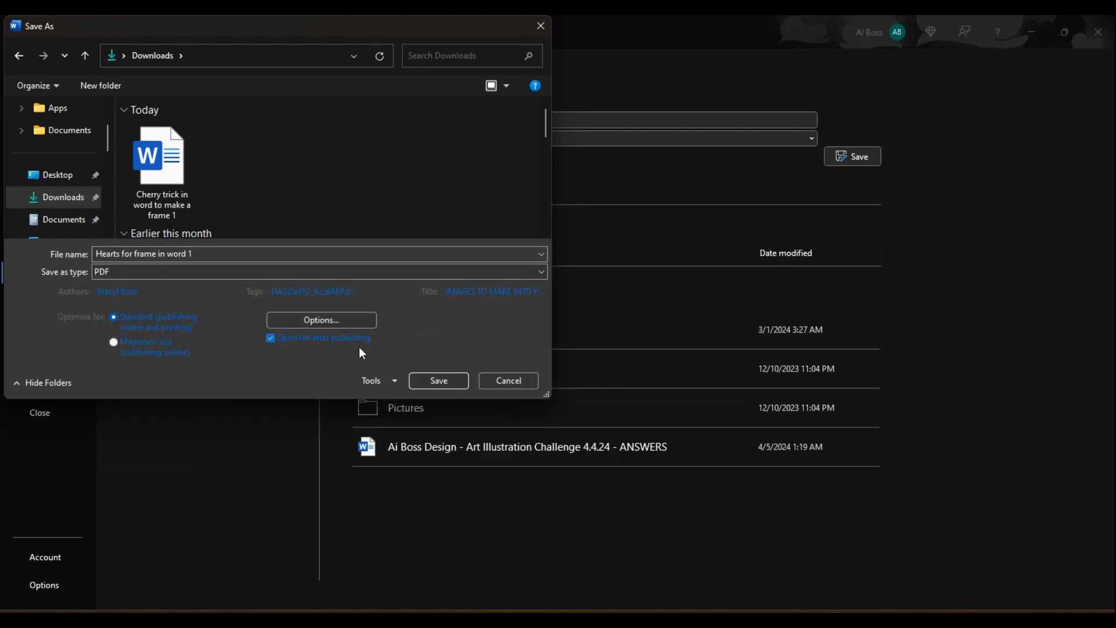
{"action": "left_click", "coordinate": [442, 377]}
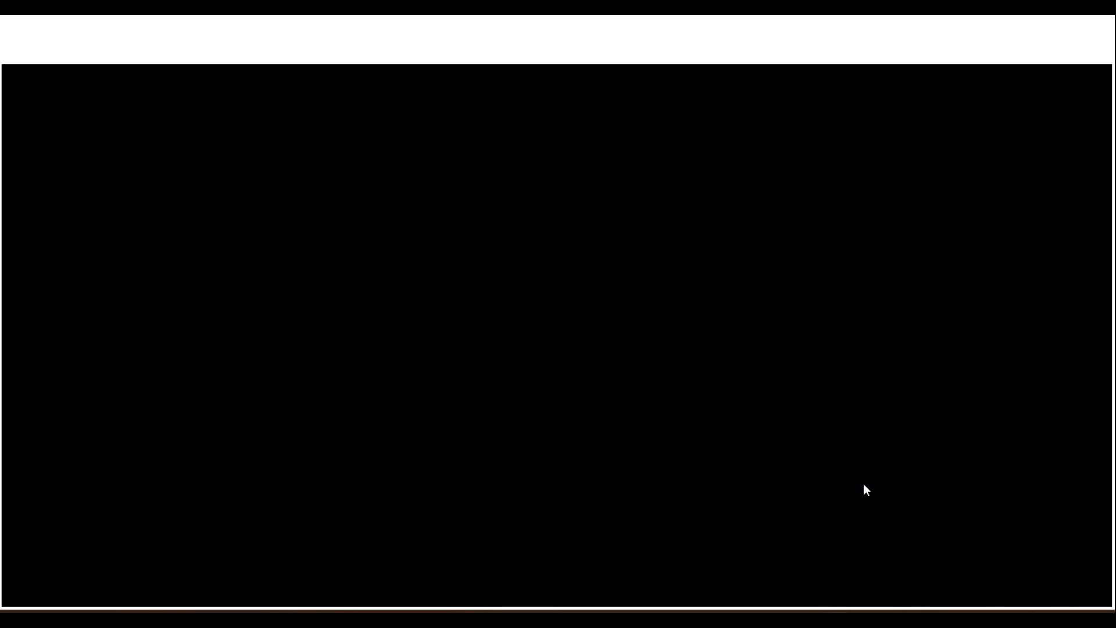
Open the exported hearts PDF in the browser to check it.
{"action": "mouse_move", "coordinate": [835, 618]}
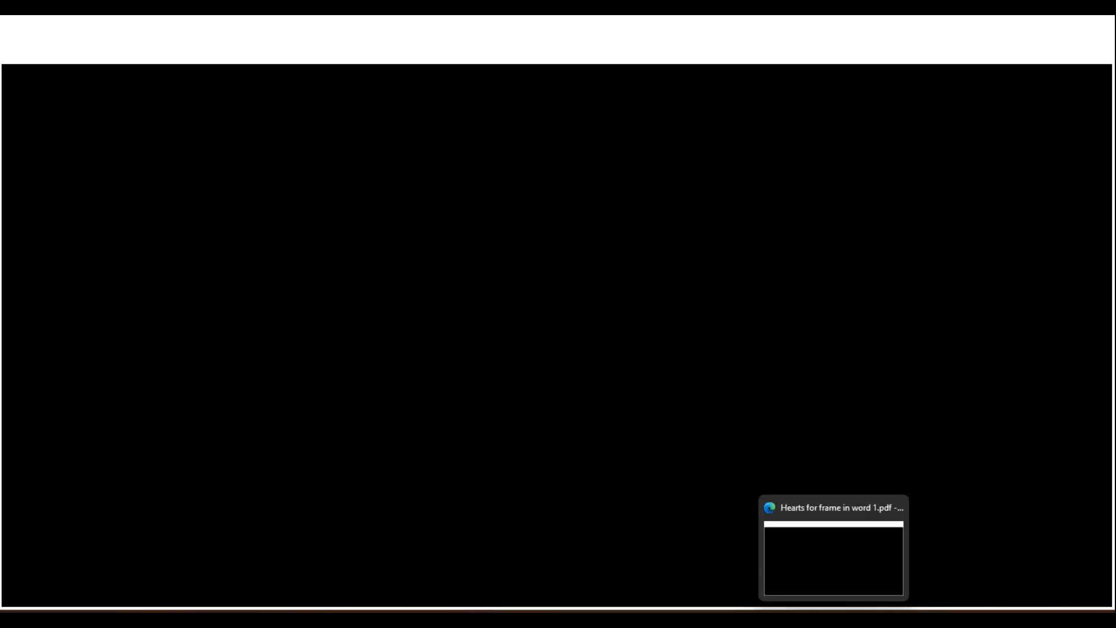
{"action": "left_click", "coordinate": [895, 509]}
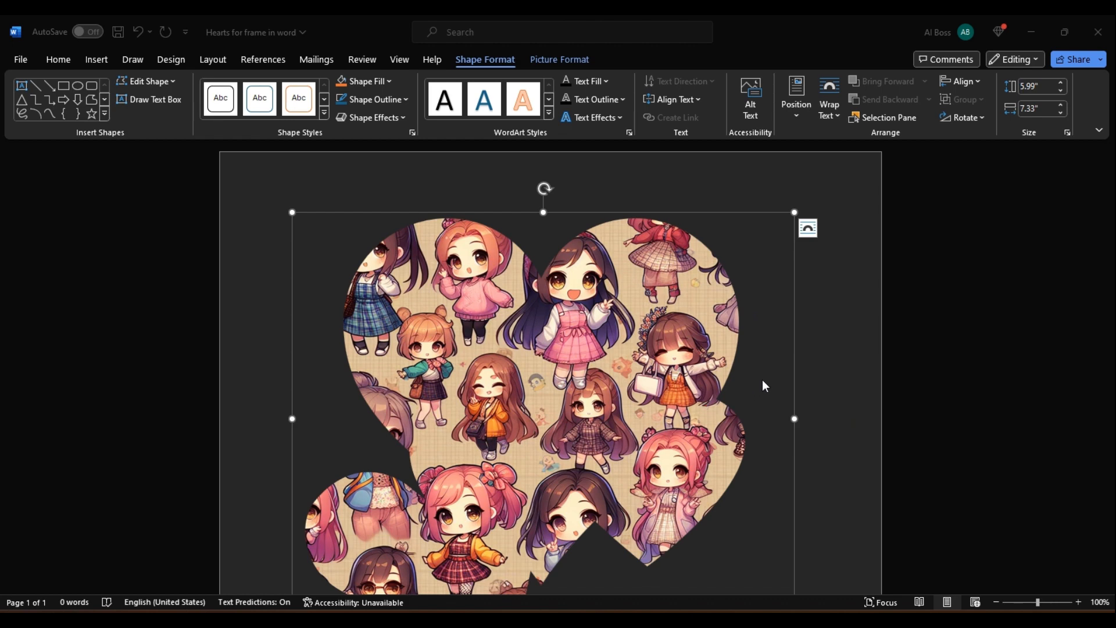
{"action": "mouse_move", "coordinate": [810, 610]}
Return to the Canva design, add a blank page 14 after the hearts page, and open the cherry page.
{"action": "left_click", "coordinate": [848, 552]}
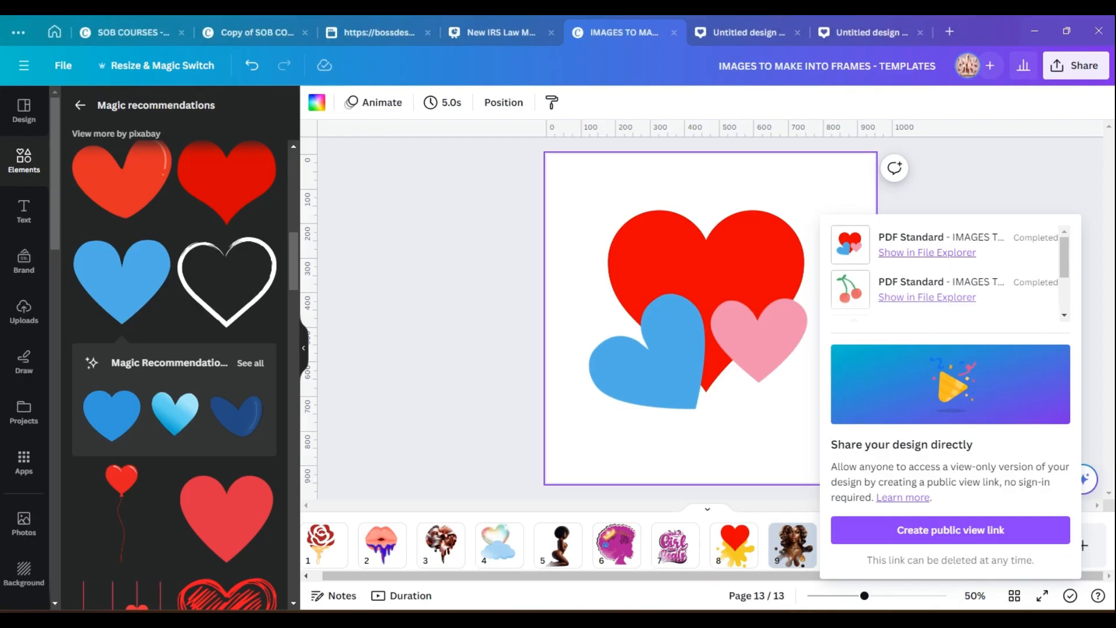
{"action": "left_click", "coordinate": [504, 306]}
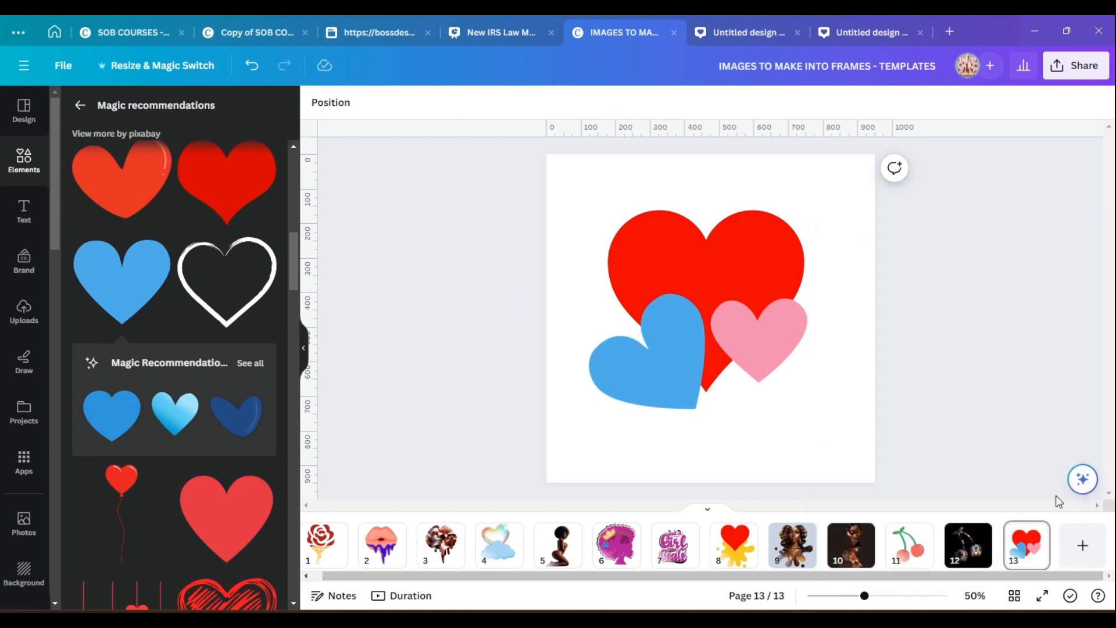
{"action": "left_click", "coordinate": [1084, 548]}
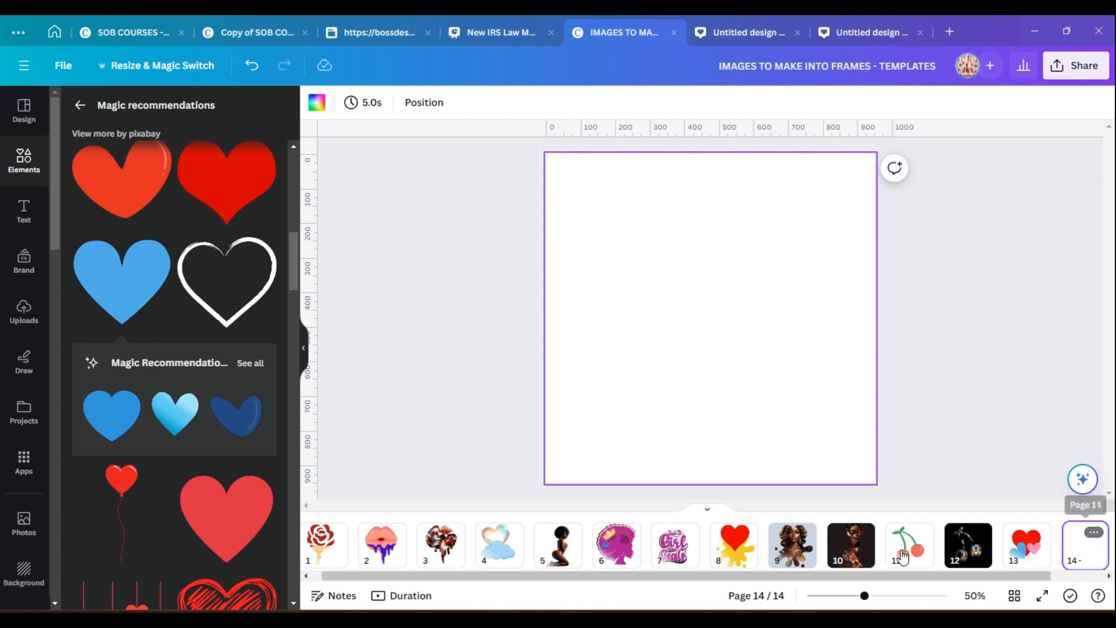
{"action": "left_click", "coordinate": [902, 557]}
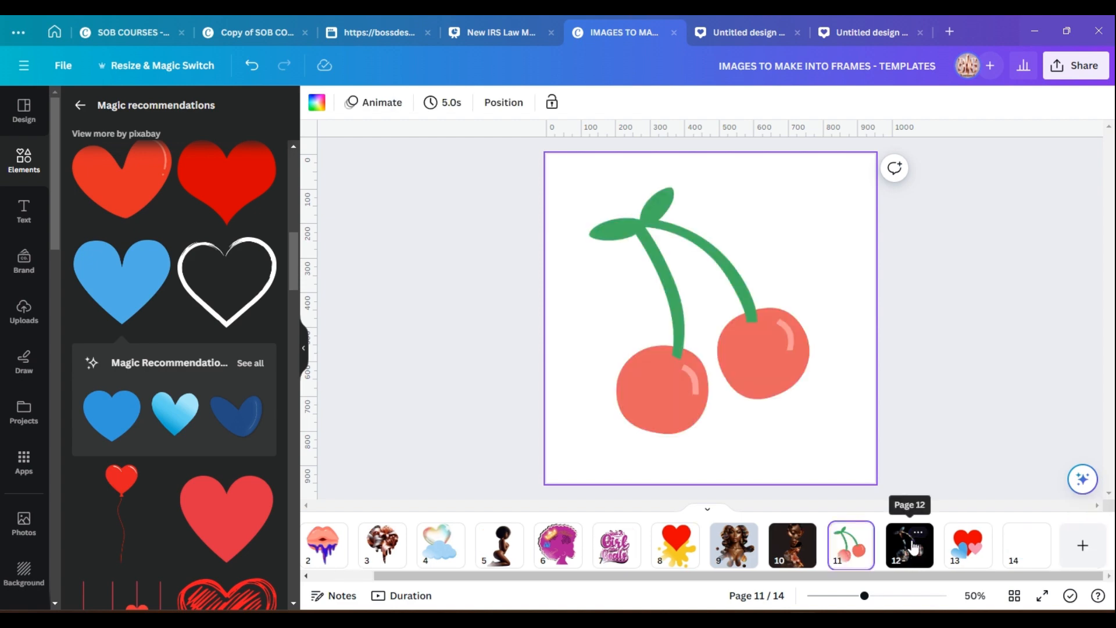
Import the "Hearts for frame in word 1" PDF from Downloads into Canva and place it on blank page 14.
{"action": "left_click", "coordinate": [911, 546]}
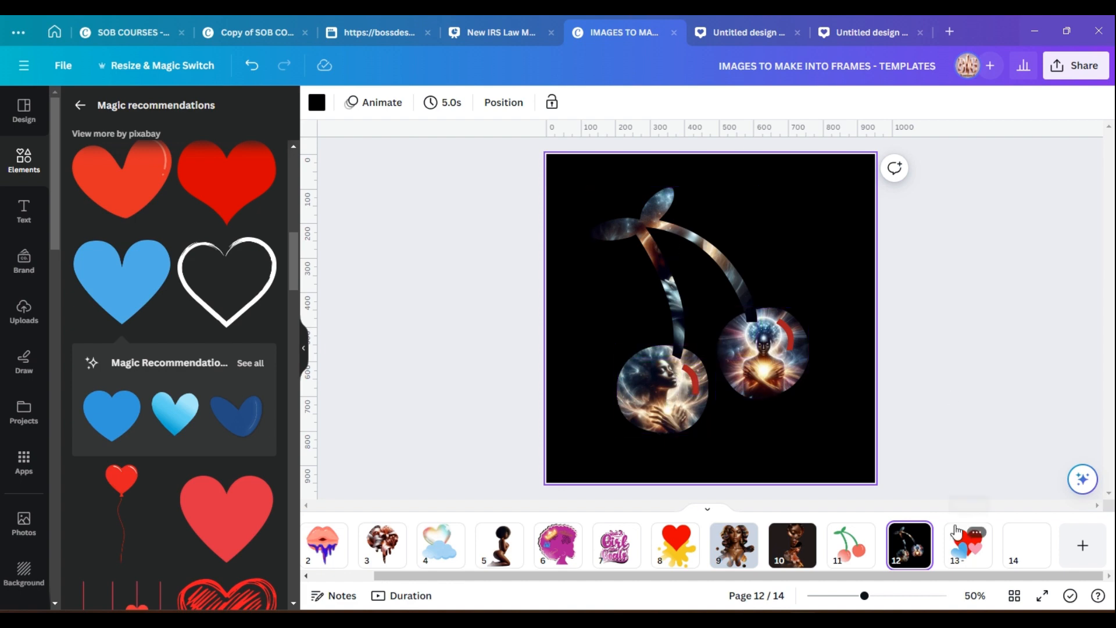
{"action": "left_click", "coordinate": [969, 552]}
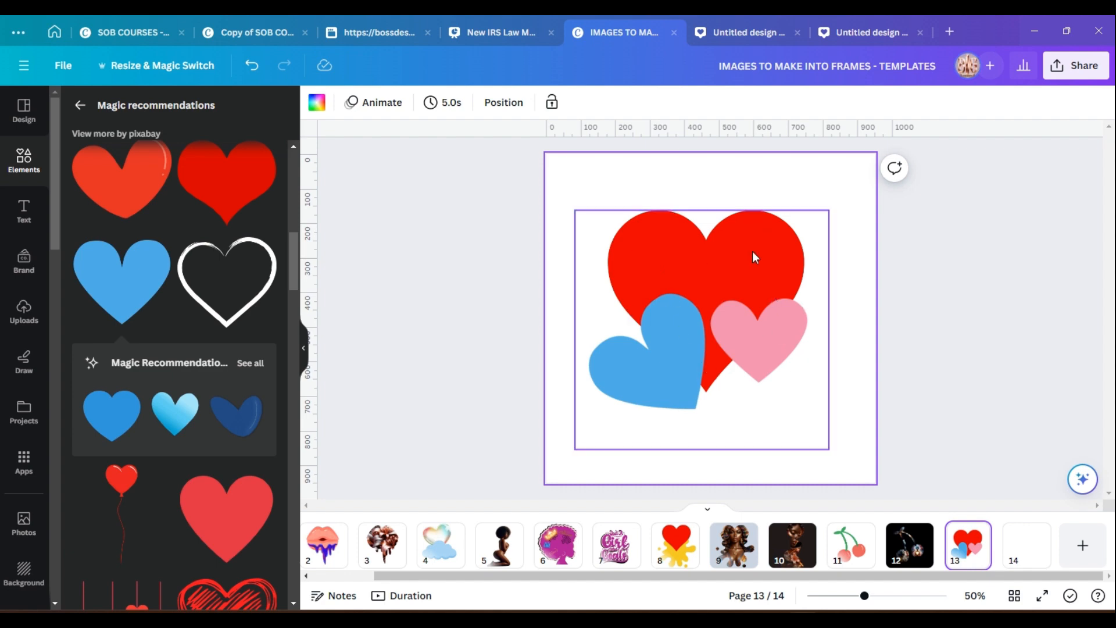
{"action": "left_click", "coordinate": [1015, 556]}
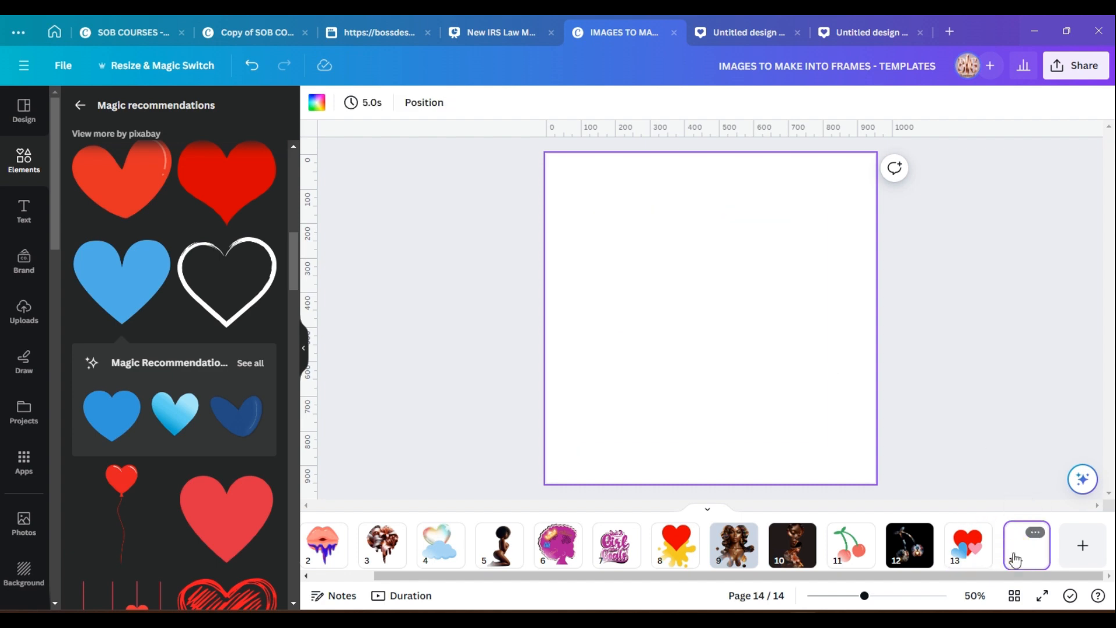
{"action": "left_click", "coordinate": [493, 618]}
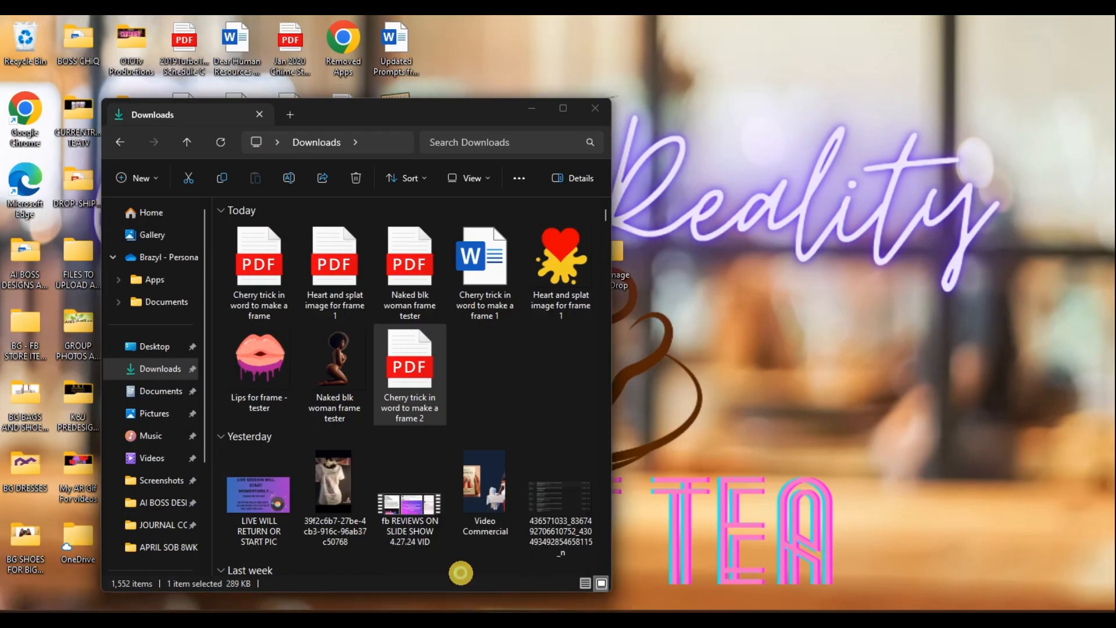
{"action": "left_click", "coordinate": [462, 576]}
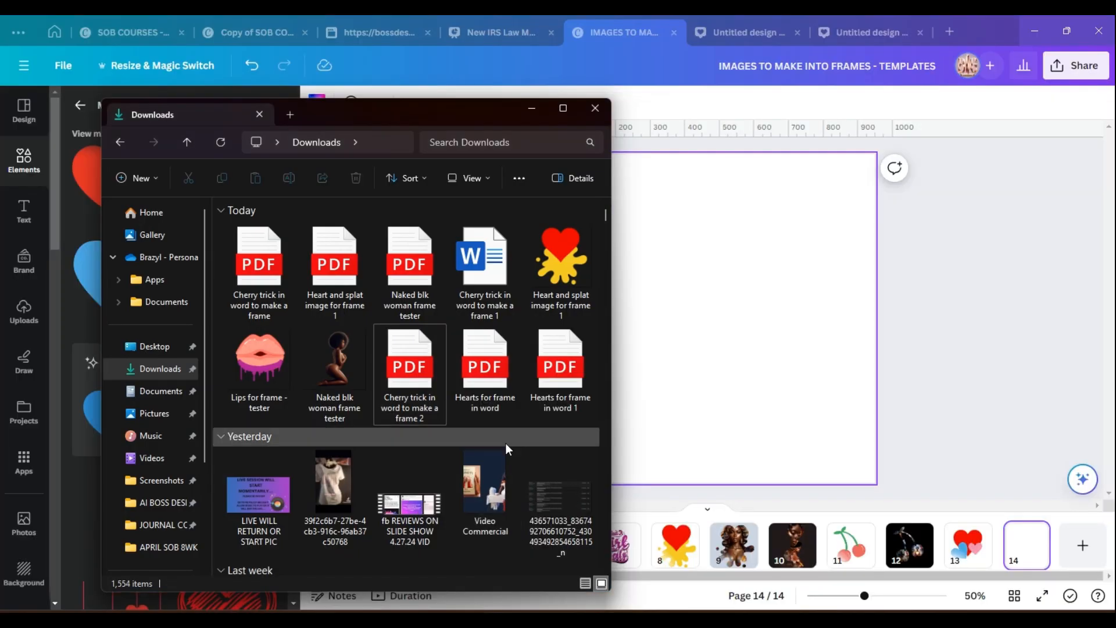
{"action": "left_click", "coordinate": [562, 372]}
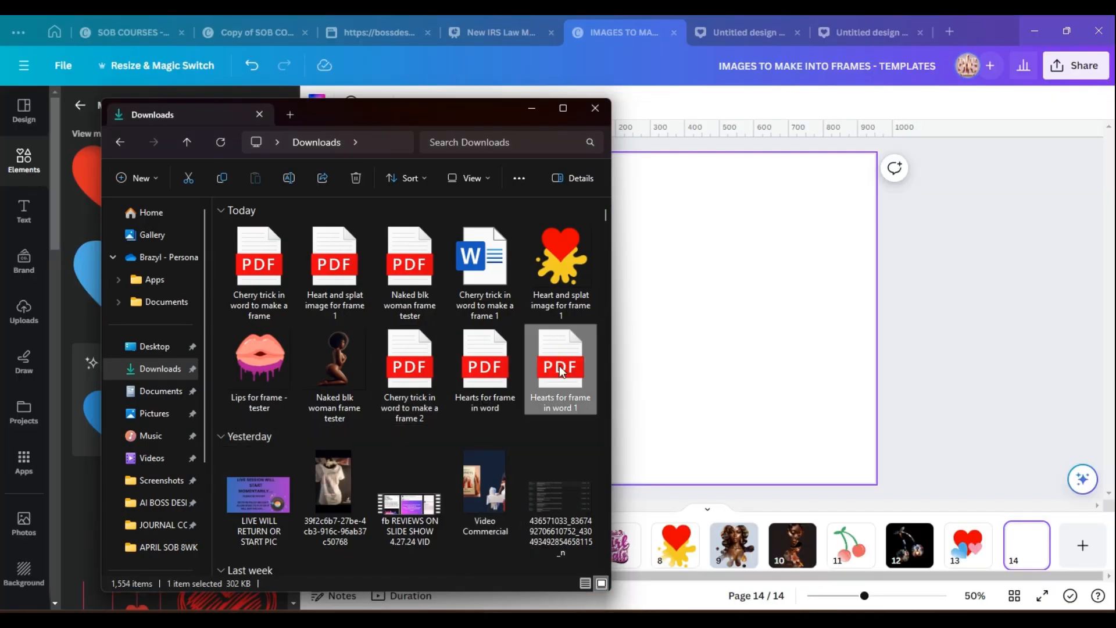
{"action": "left_click_drag", "start_coordinate": [560, 370], "coordinate": [730, 318]}
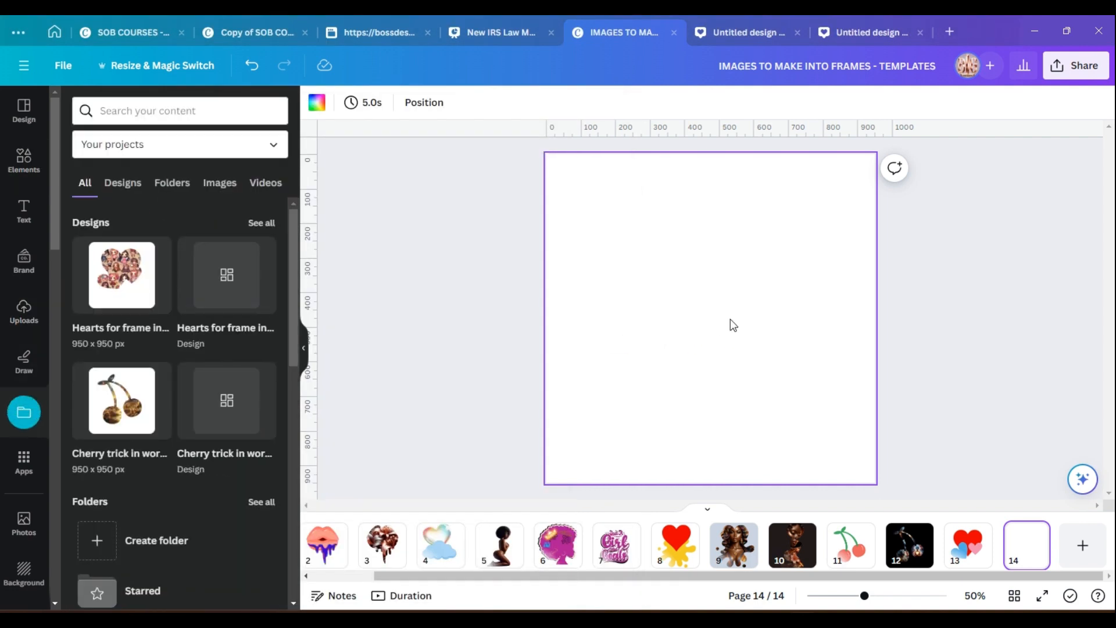
{"action": "left_click", "coordinate": [127, 278]}
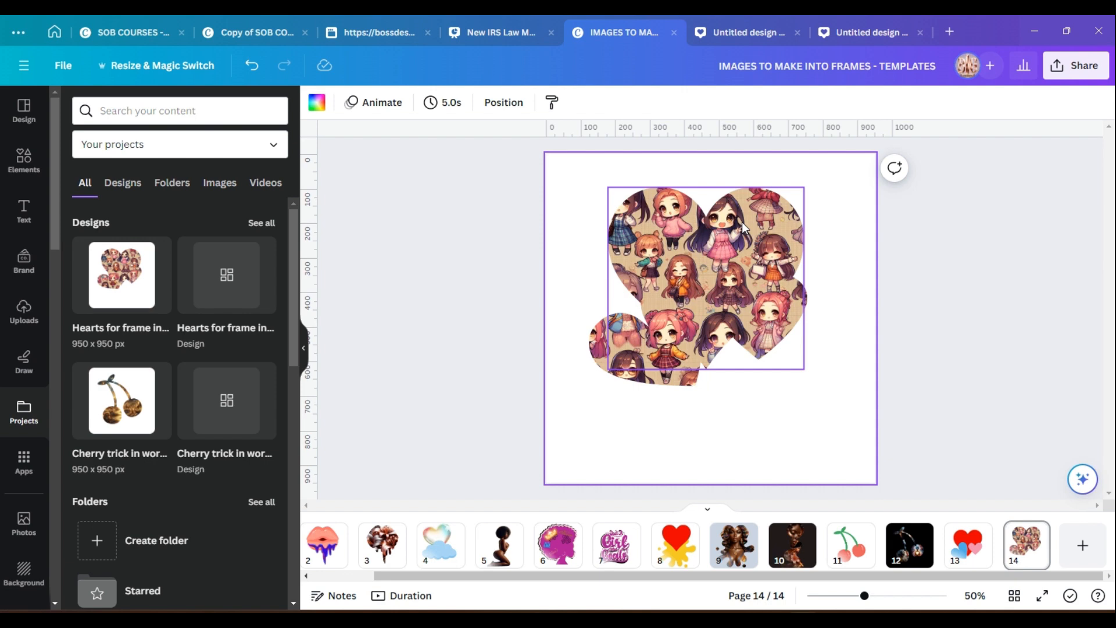
Detach and delete the chibi pattern picture from each of the three heart frames.
{"action": "left_click", "coordinate": [681, 351]}
{"action": "right_click", "coordinate": [681, 351]}
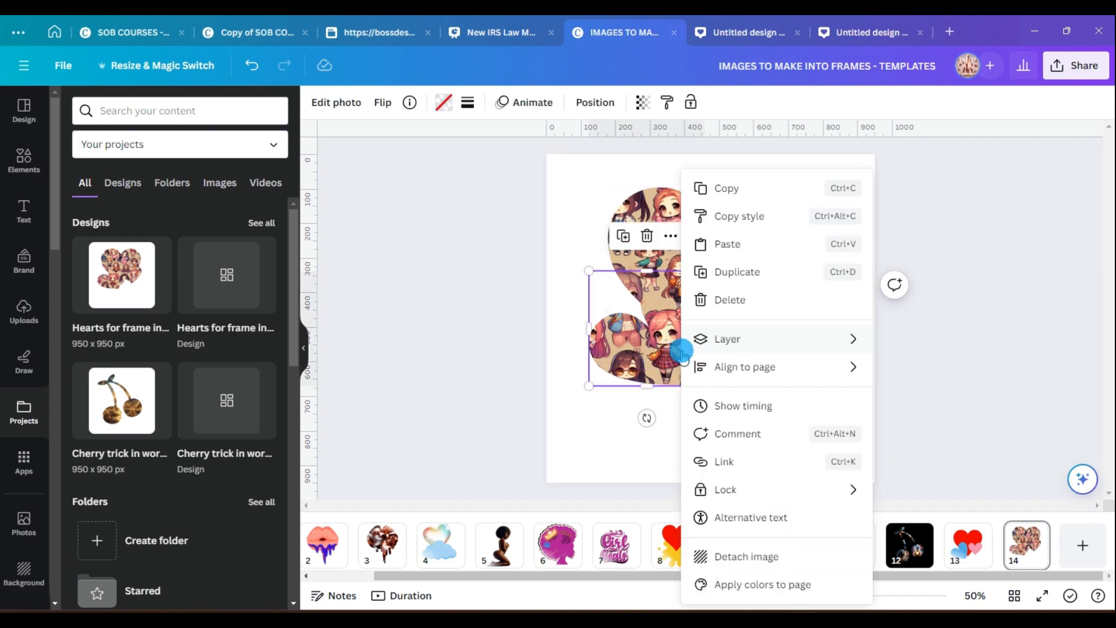
{"action": "left_click", "coordinate": [743, 557]}
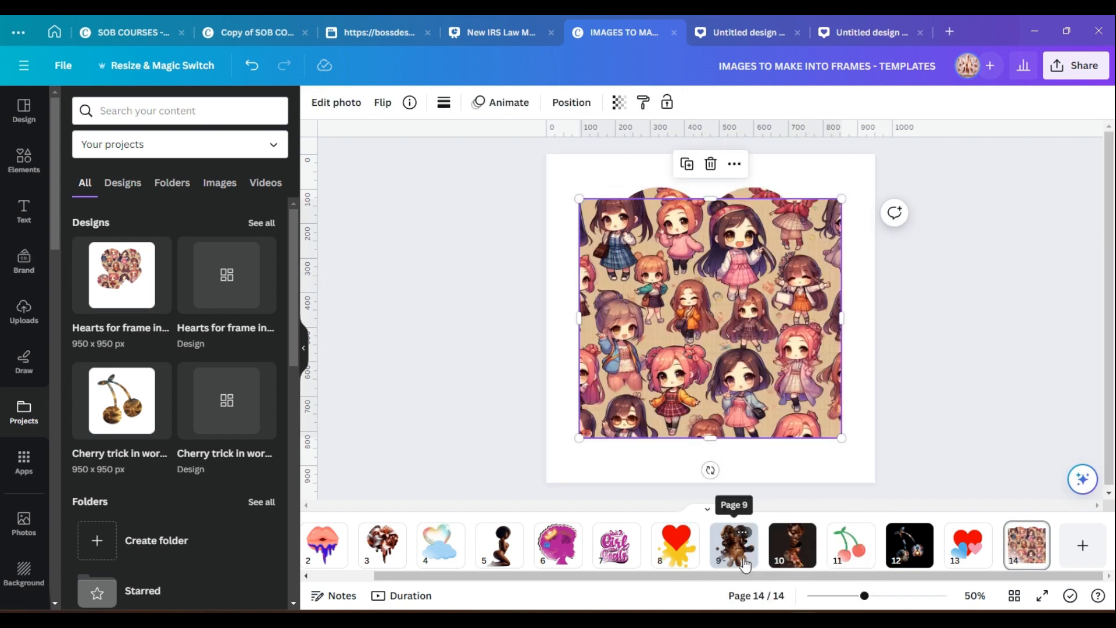
{"action": "left_click", "coordinate": [710, 164]}
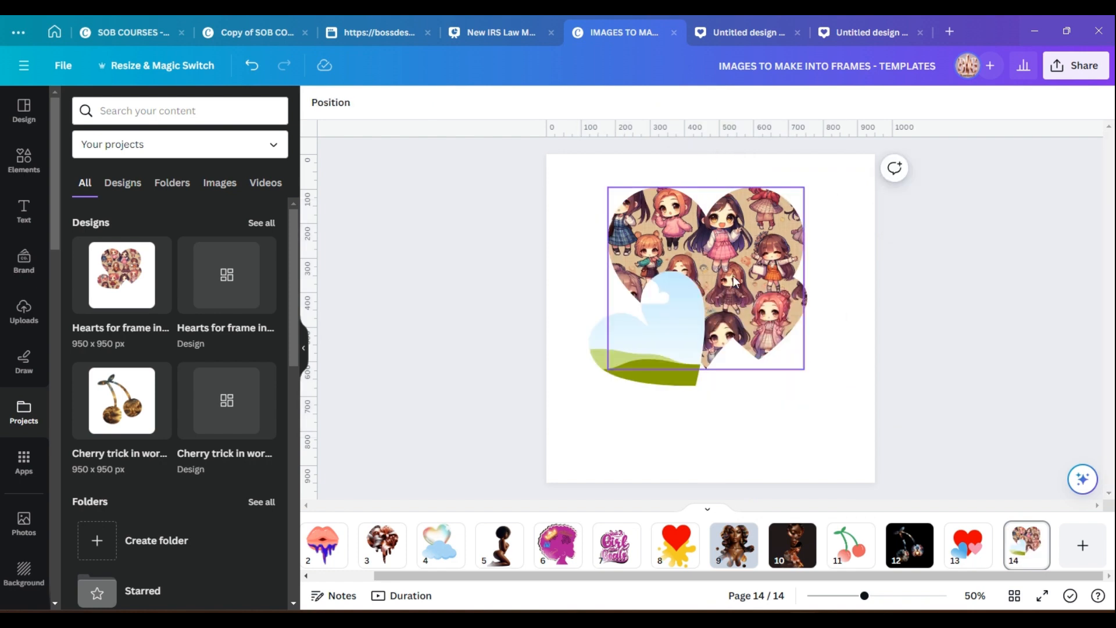
{"action": "right_click", "coordinate": [752, 325]}
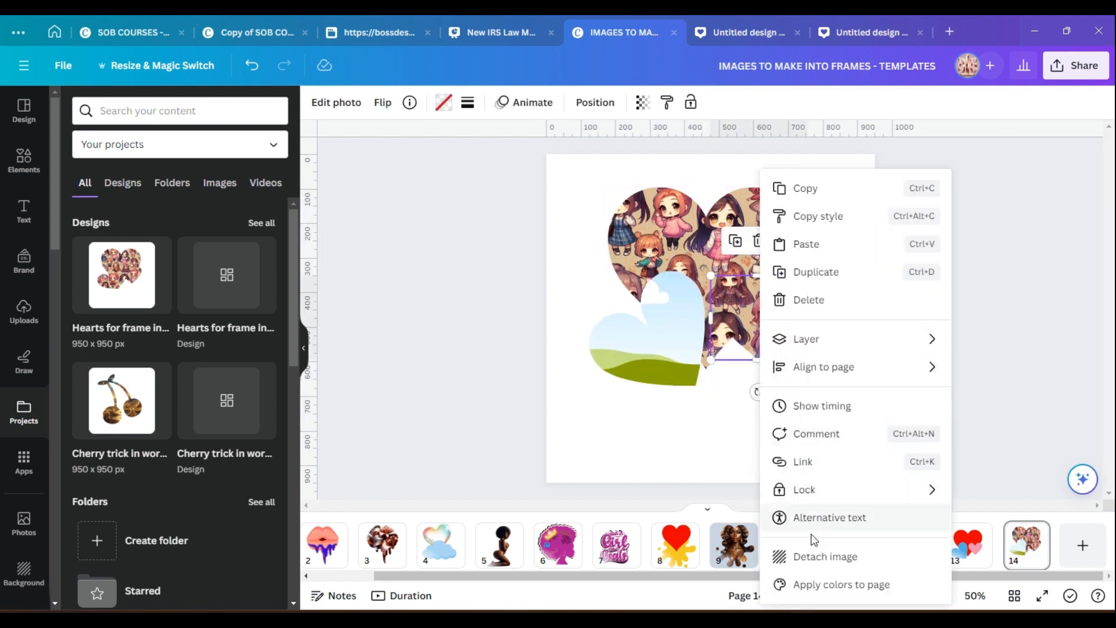
{"action": "left_click", "coordinate": [810, 556]}
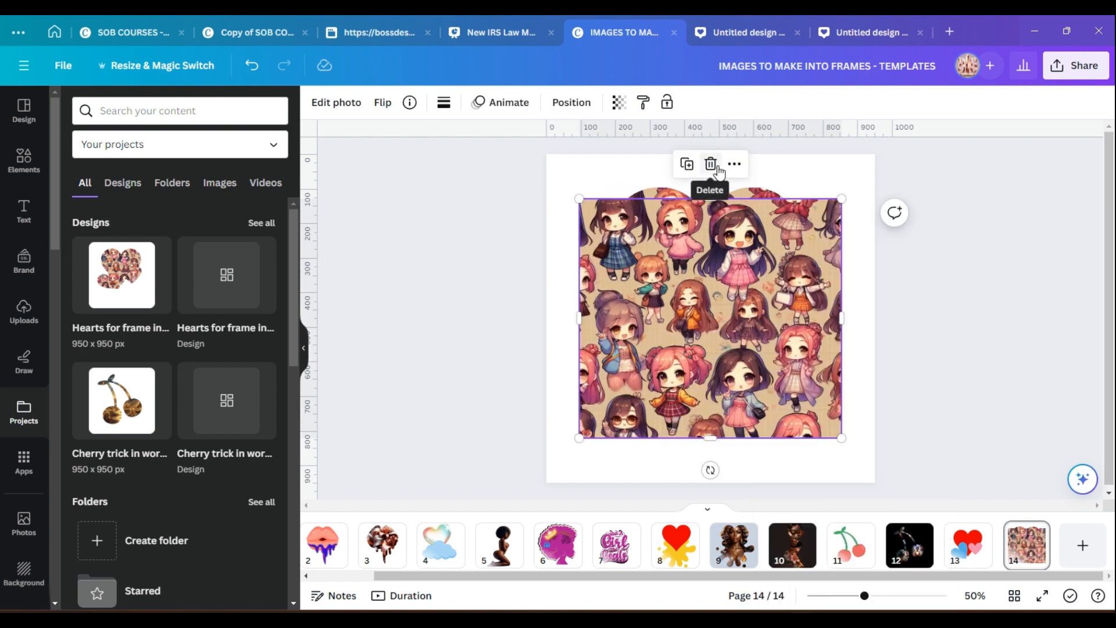
{"action": "left_click", "coordinate": [714, 164]}
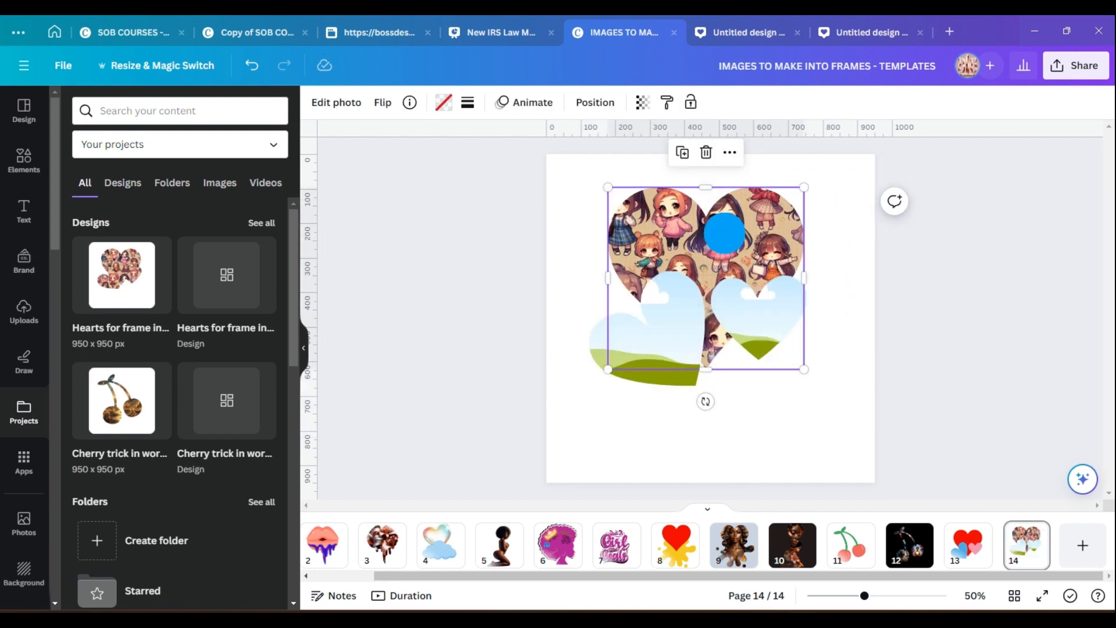
{"action": "right_click", "coordinate": [723, 233]}
{"action": "left_click", "coordinate": [778, 556]}
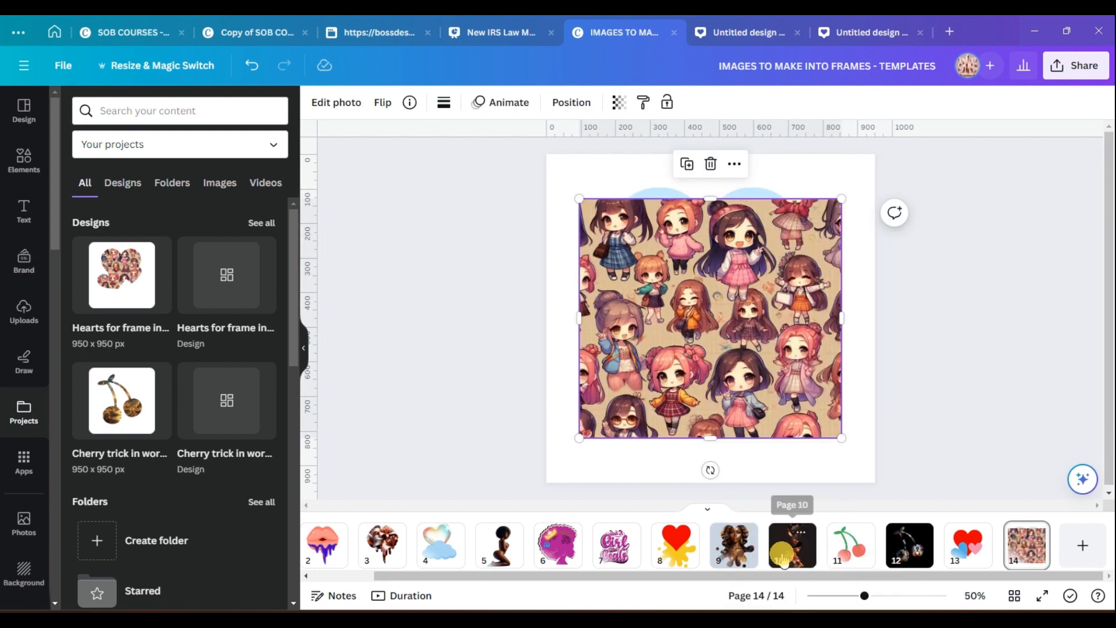
{"action": "left_click", "coordinate": [709, 164]}
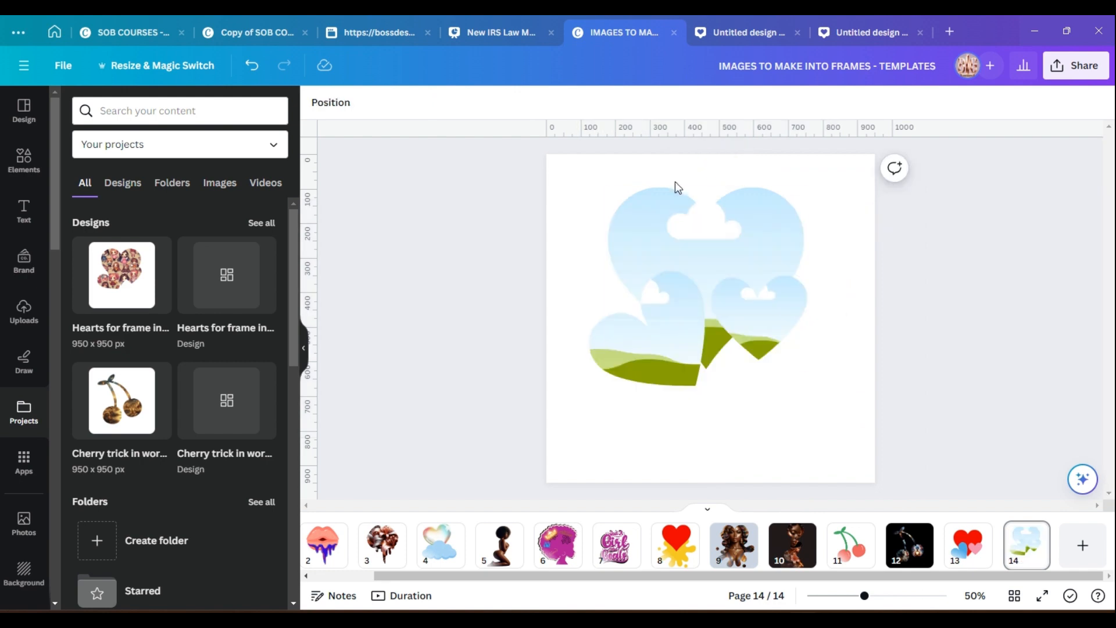
Set the page 14 background color to black.
{"action": "left_click", "coordinate": [584, 180]}
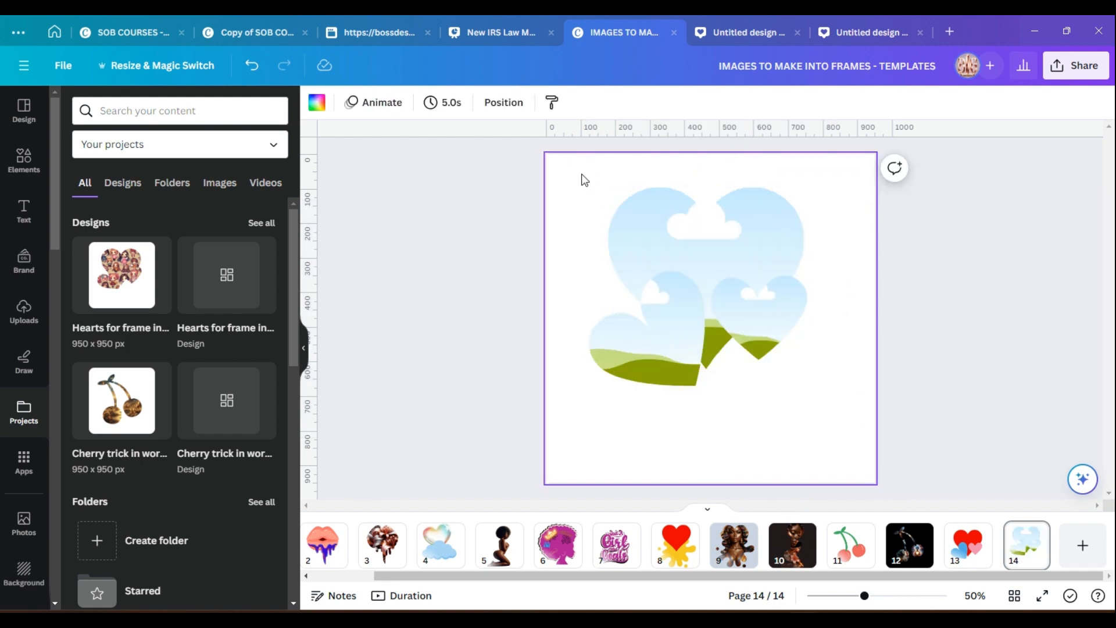
{"action": "left_click", "coordinate": [317, 103]}
{"action": "left_click", "coordinate": [106, 177]}
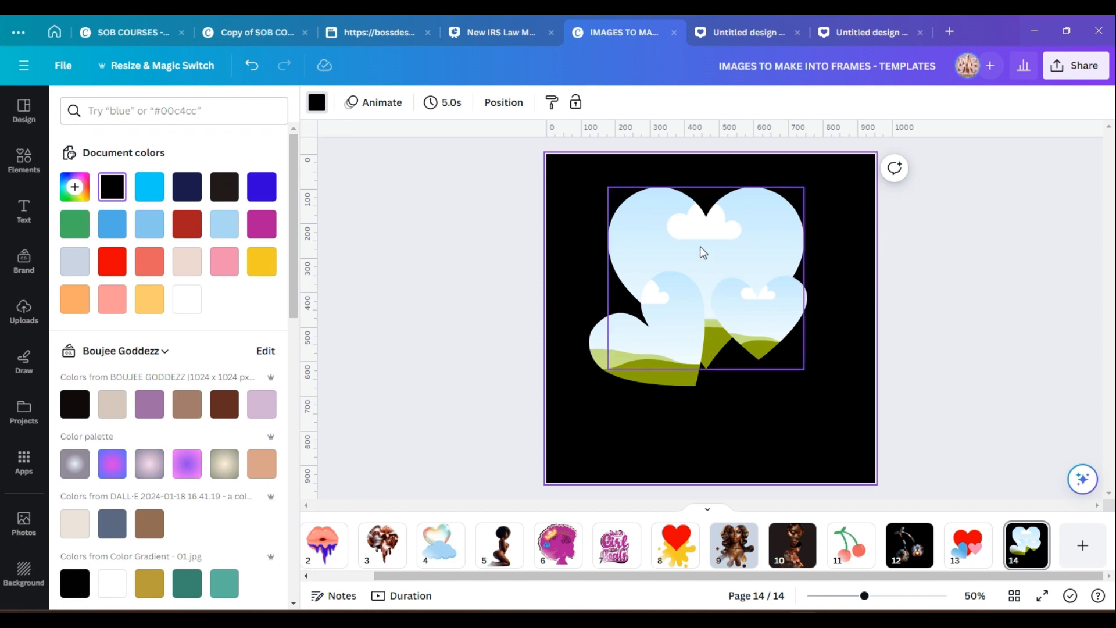
Nudge the large heart frame into place and group all three heart frames together.
{"action": "mouse_move", "coordinate": [703, 251]}
{"action": "left_mouse_down"}
{"action": "mouse_move", "coordinate": [716, 298]}
{"action": "mouse_move", "coordinate": [708, 268]}
{"action": "left_mouse_up"}
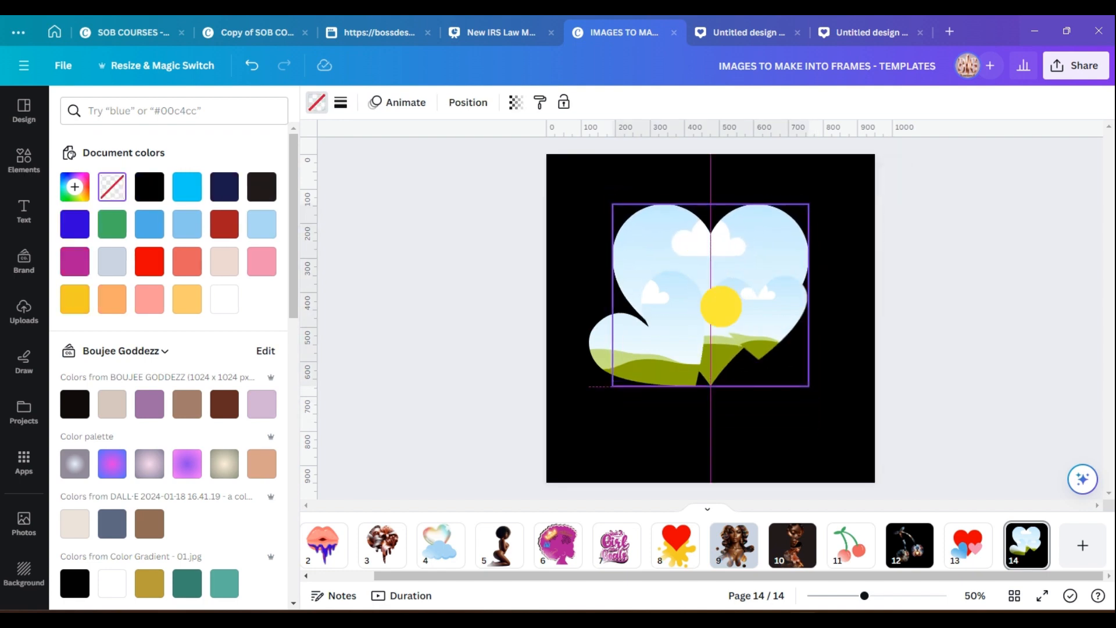
{"action": "left_click_drag", "start_coordinate": [721, 305], "coordinate": [699, 253]}
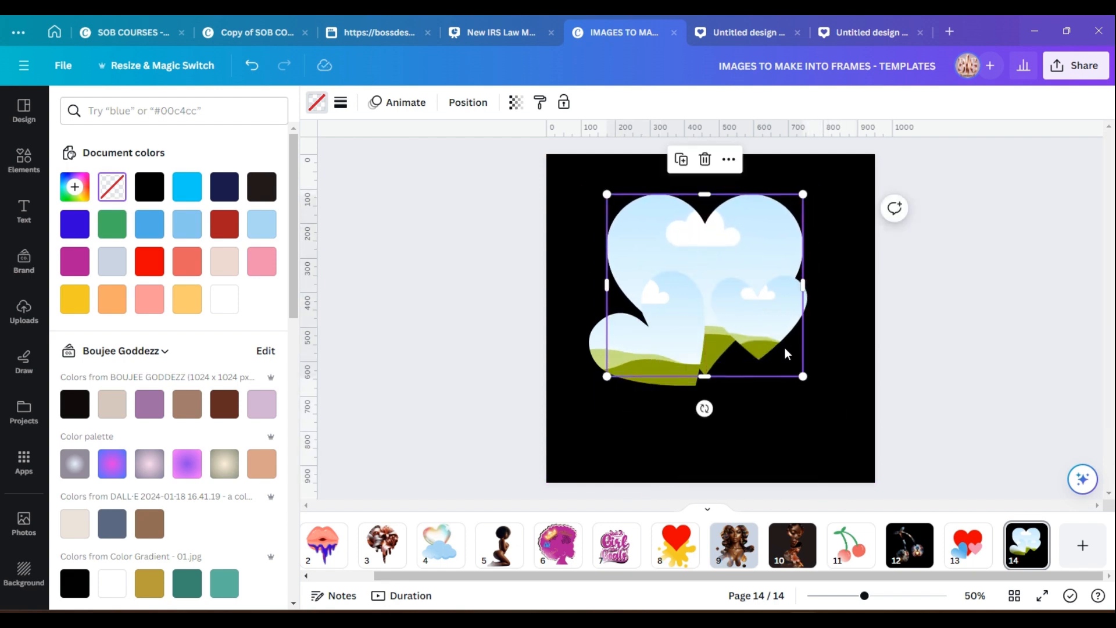
{"action": "left_click", "coordinate": [852, 338]}
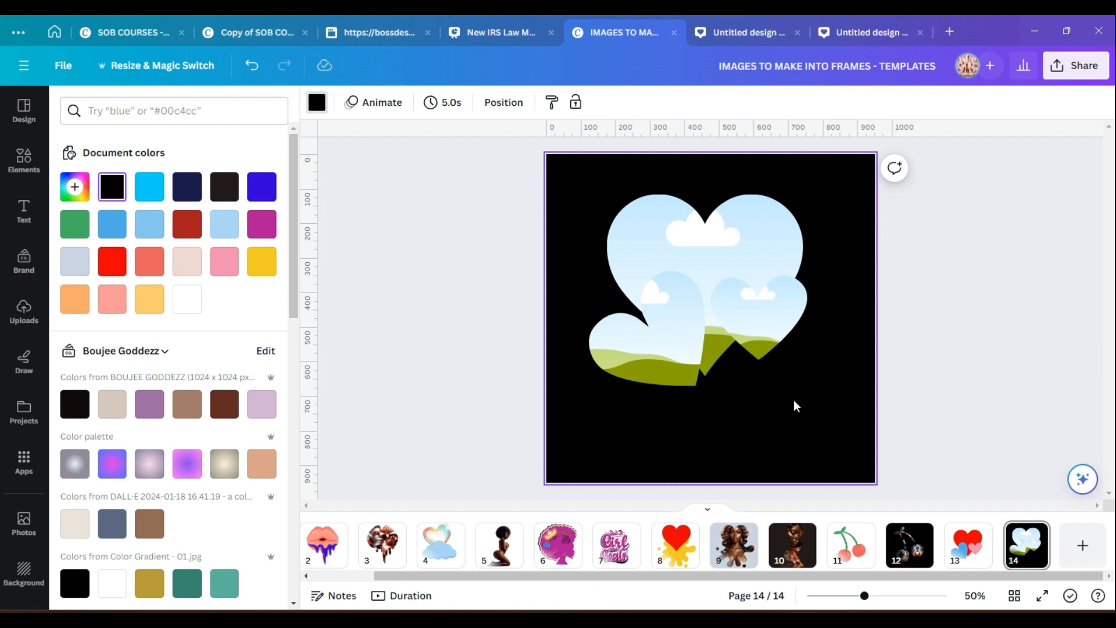
{"action": "left_click_drag", "start_coordinate": [791, 400], "coordinate": [580, 186]}
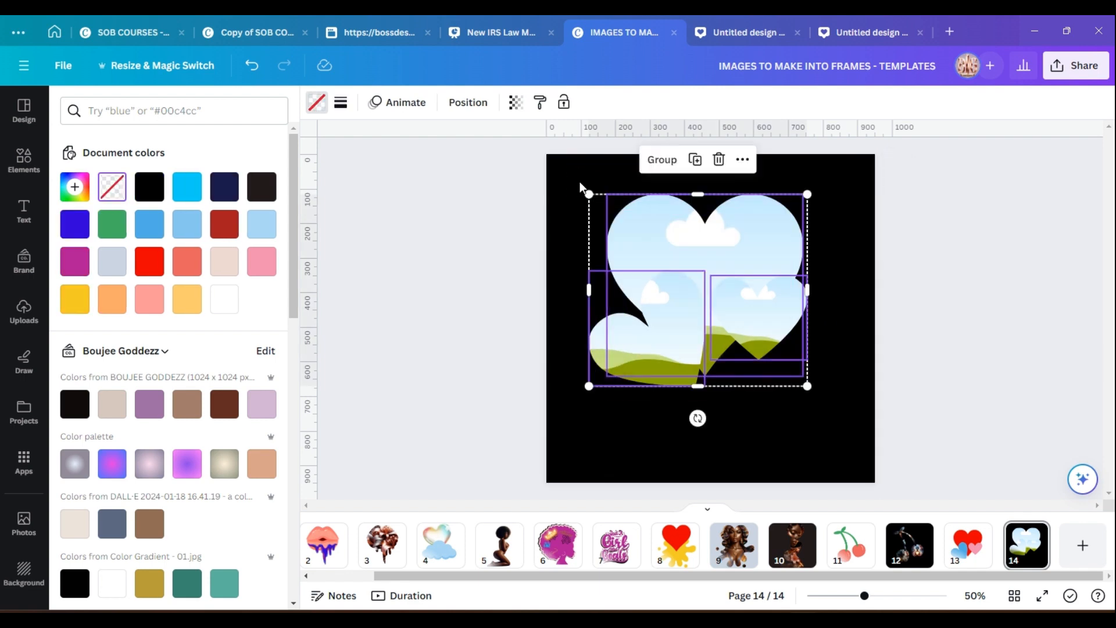
{"action": "left_click", "coordinate": [645, 162]}
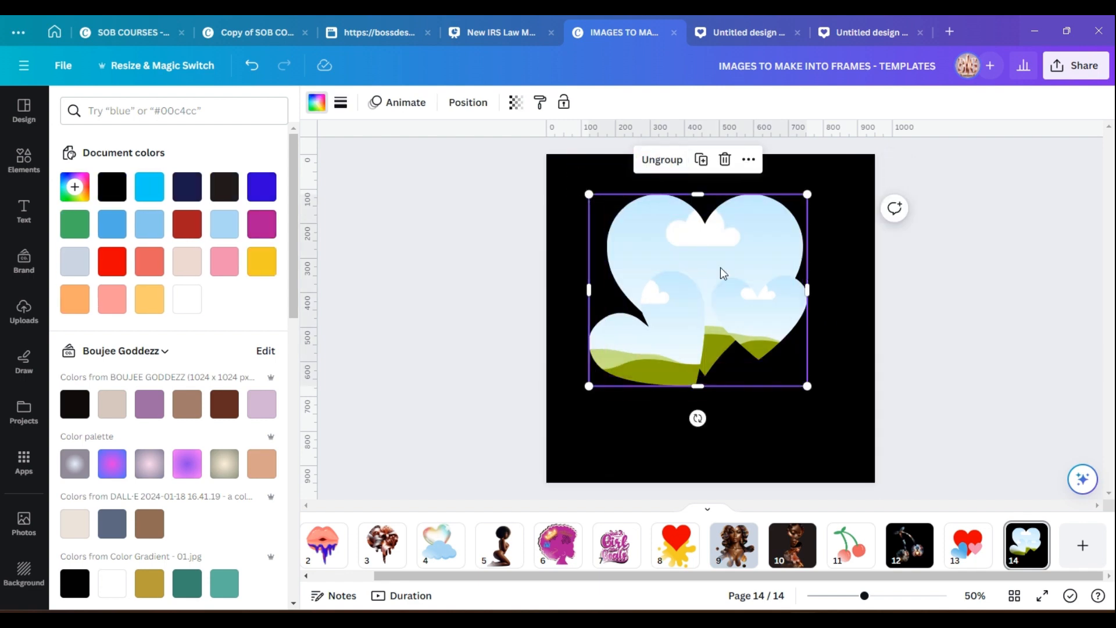
Enlarge the grouped hearts so they fill most of the page.
{"action": "left_click_drag", "start_coordinate": [807, 385], "coordinate": [850, 447]}
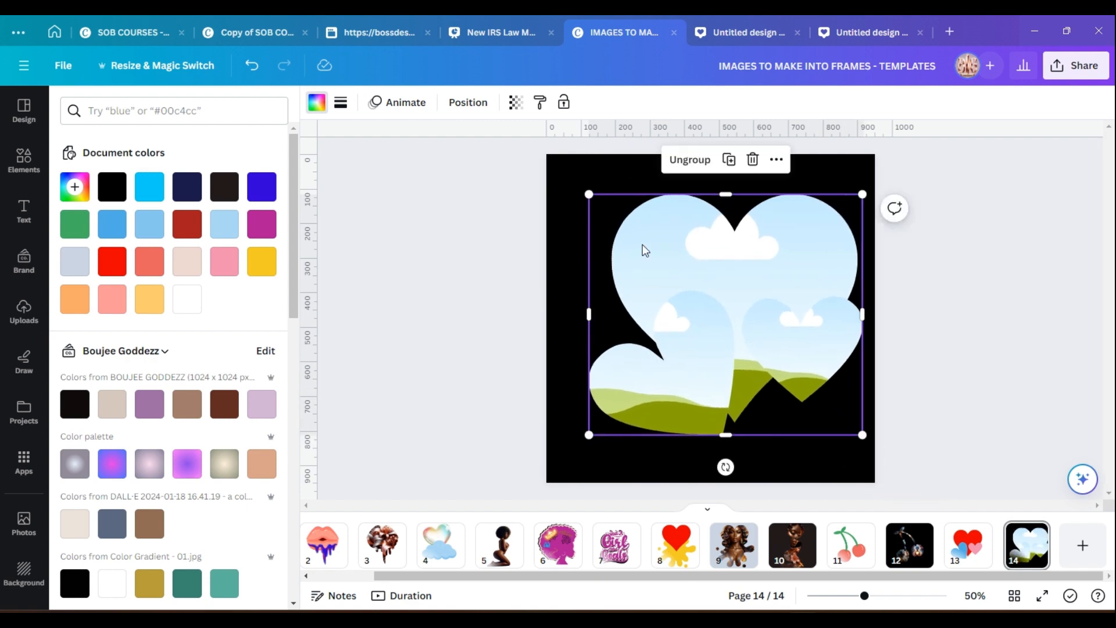
{"action": "left_click_drag", "start_coordinate": [589, 195], "coordinate": [559, 169]}
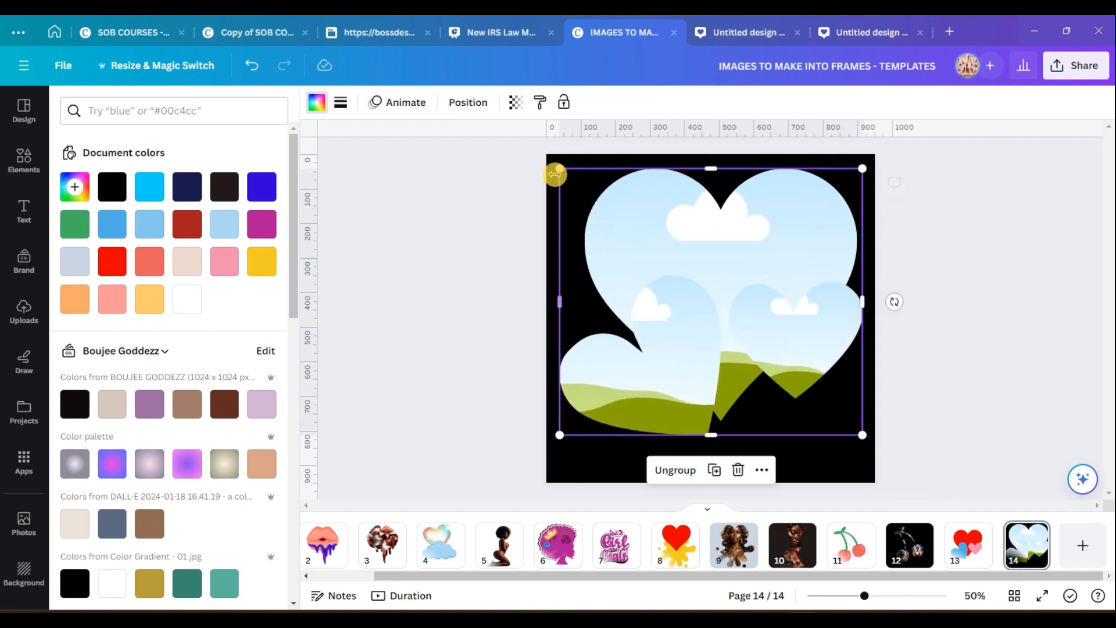
{"action": "left_click", "coordinate": [802, 457]}
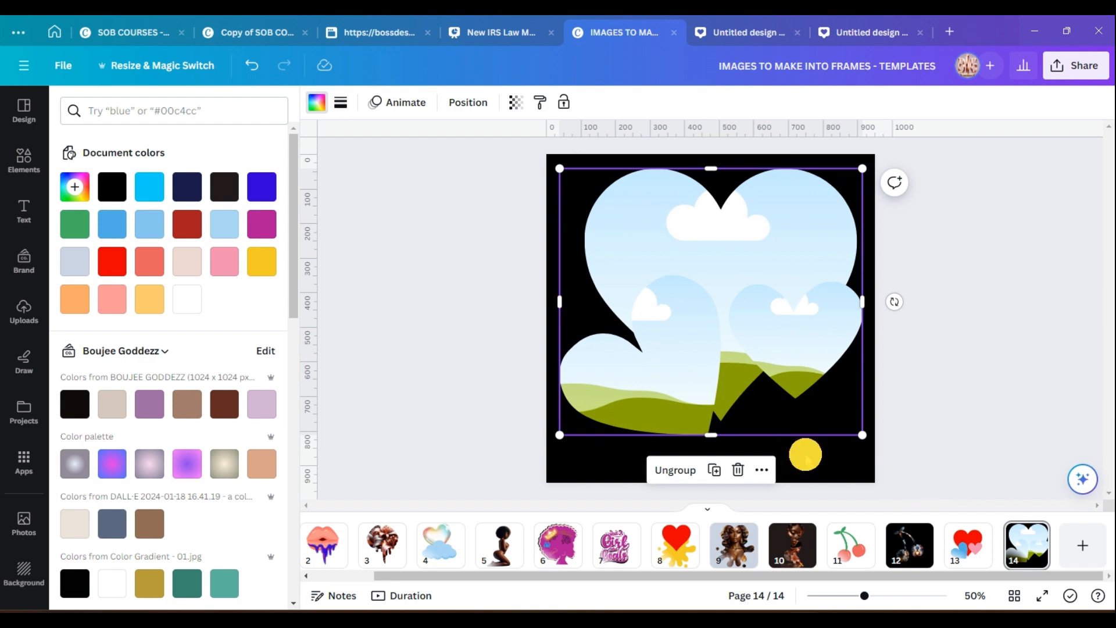
{"action": "left_click_drag", "start_coordinate": [695, 359], "coordinate": [692, 363]}
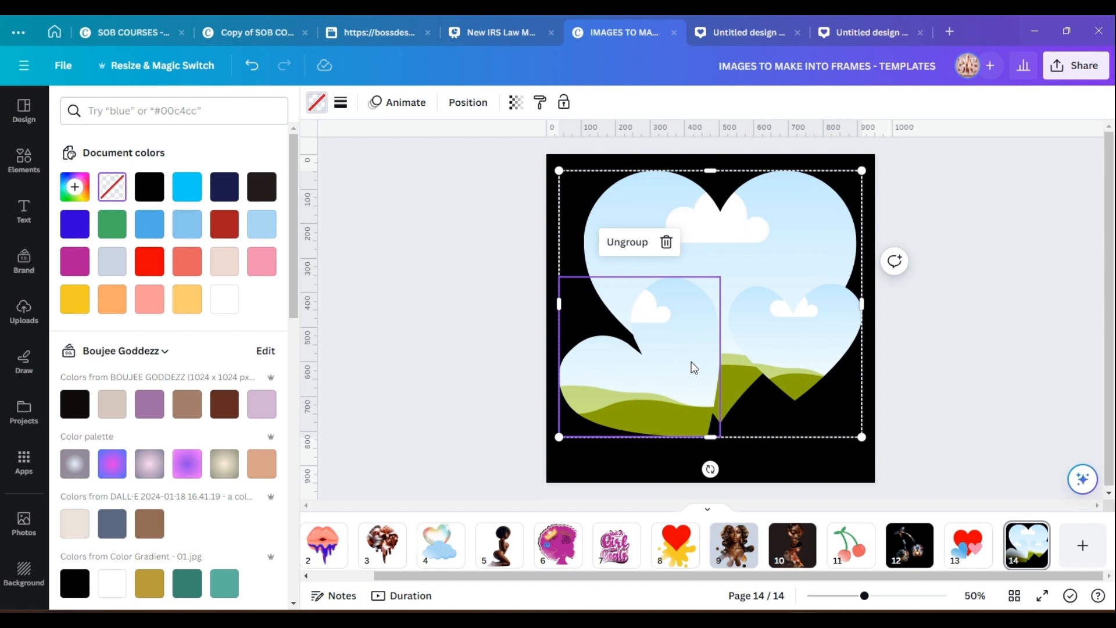
{"action": "left_click", "coordinate": [811, 456]}
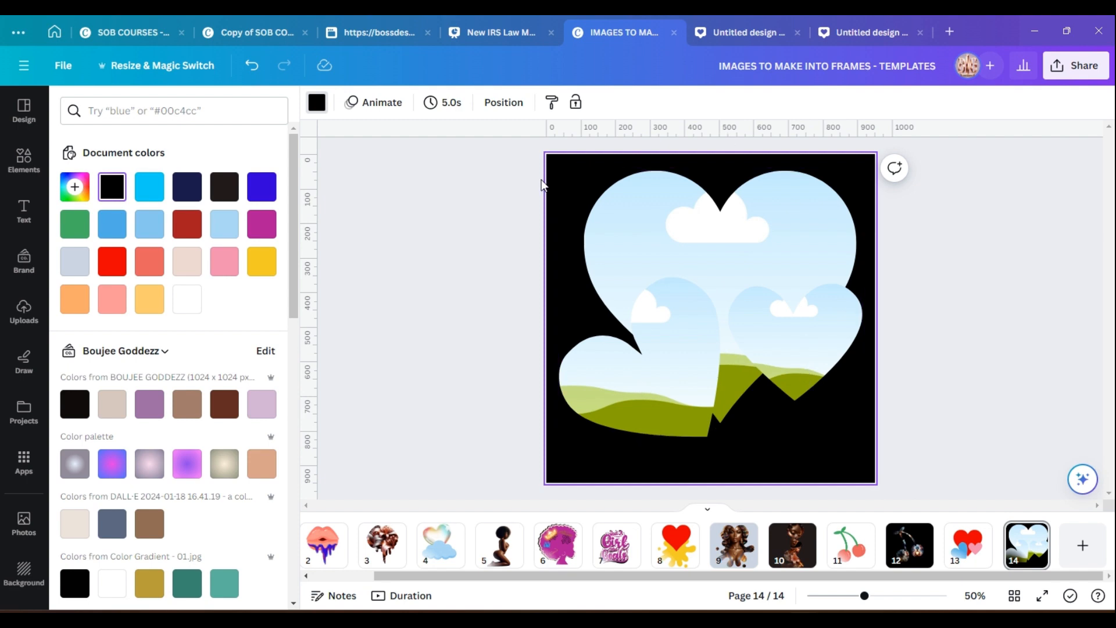
Fill the lower-left heart and the large heart frames with beach woman photos from uploads.
{"action": "left_click", "coordinate": [17, 418]}
{"action": "left_click", "coordinate": [22, 311]}
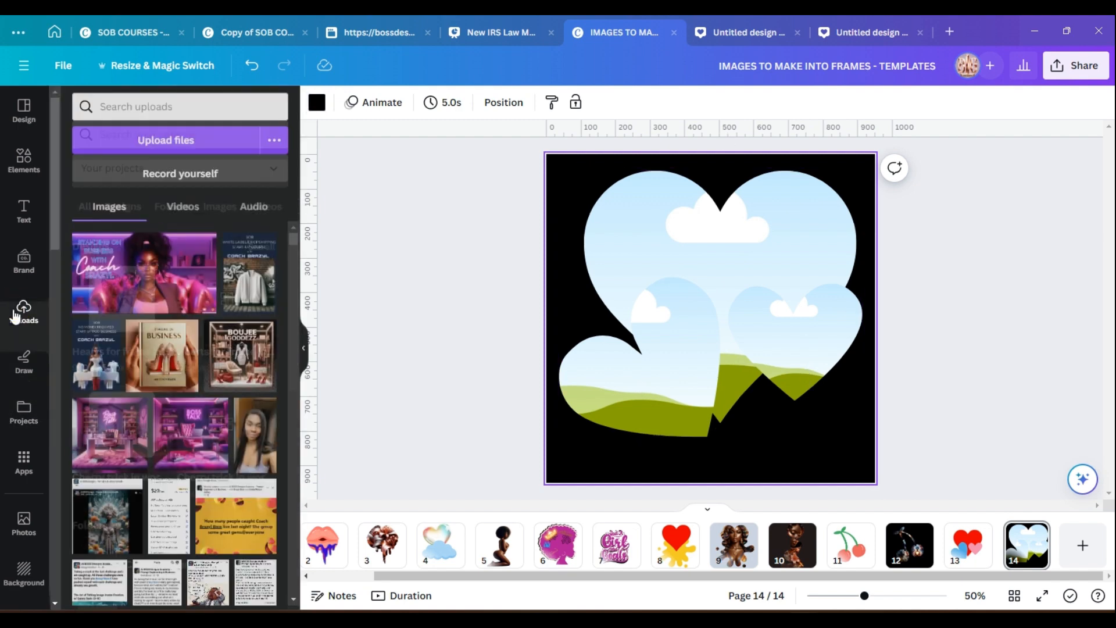
{"action": "left_click_drag", "start_coordinate": [294, 244], "coordinate": [291, 433]}
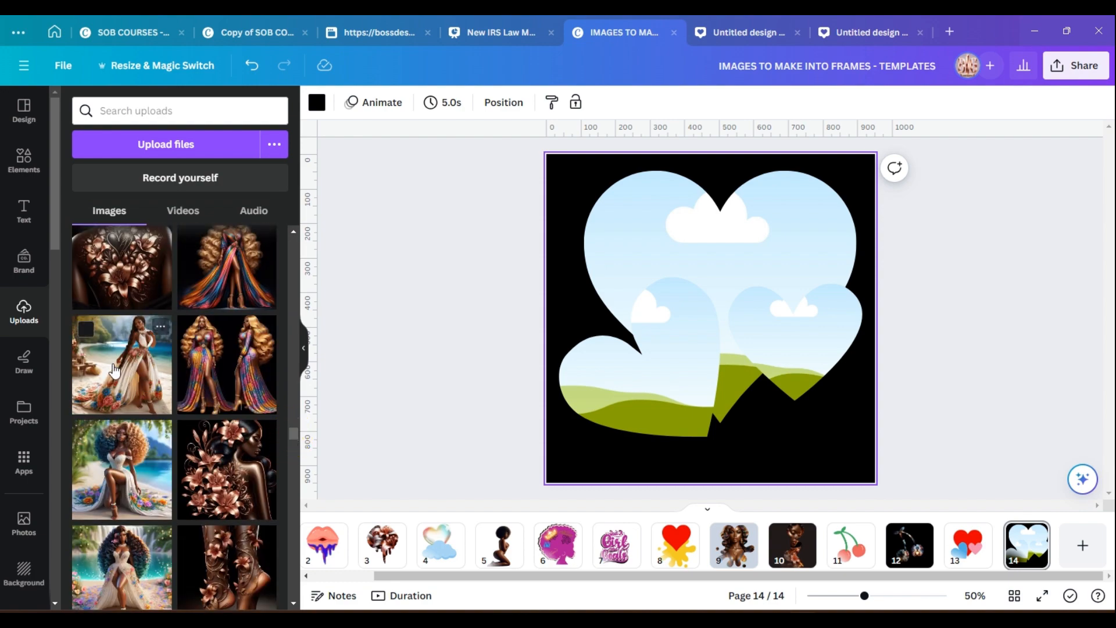
{"action": "left_click_drag", "start_coordinate": [115, 371], "coordinate": [602, 384]}
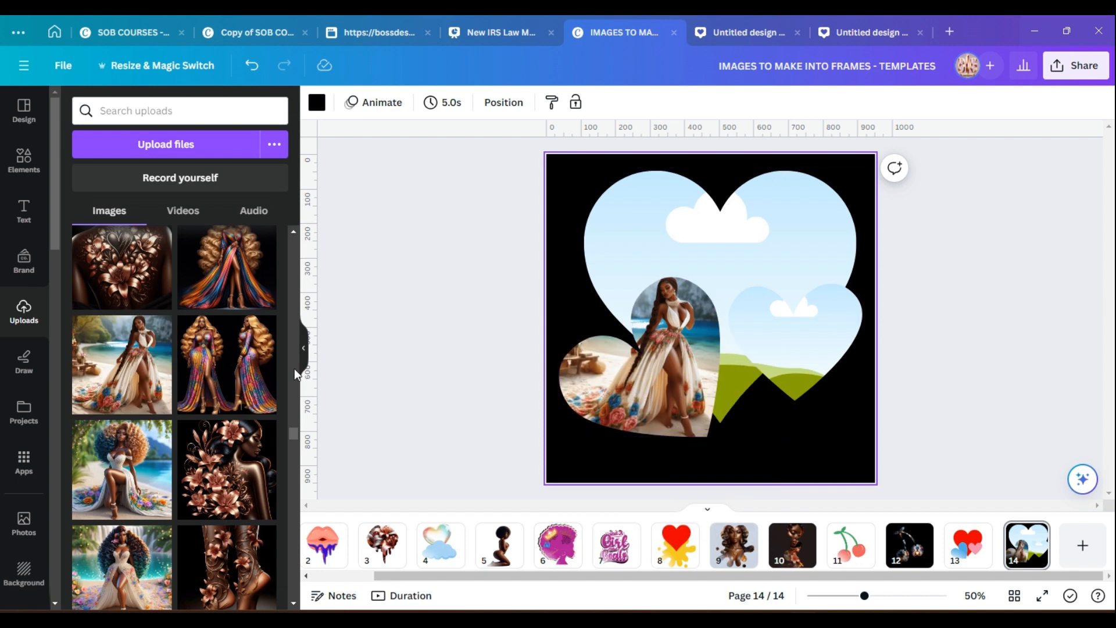
{"action": "left_click_drag", "start_coordinate": [133, 483], "coordinate": [668, 256]}
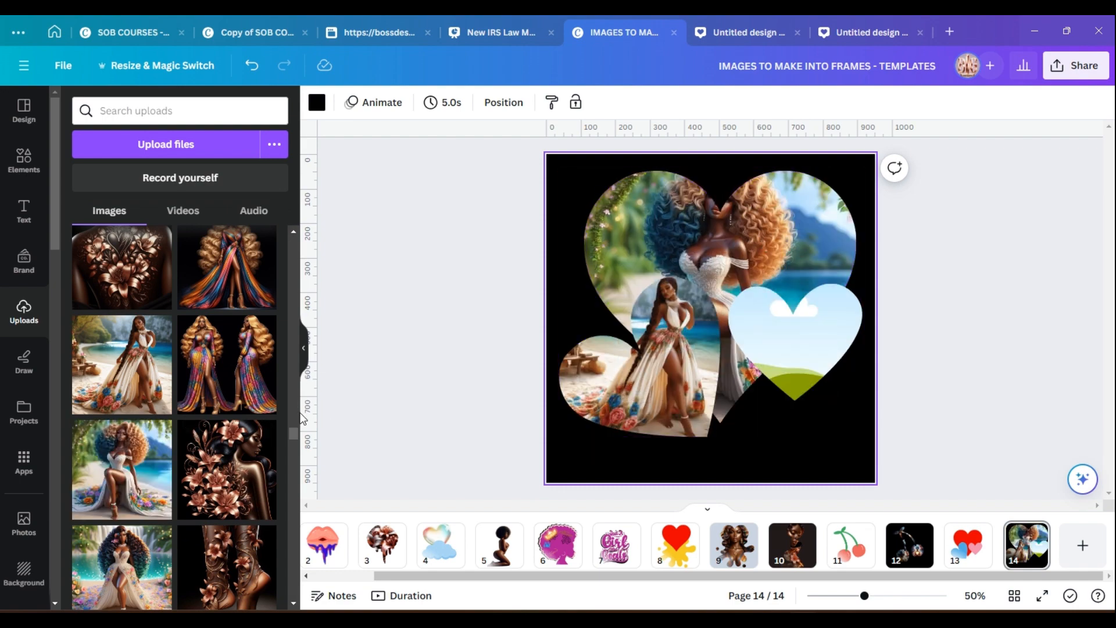
Fill the small right heart frame with the photo of the woman kneeling on the beach.
{"action": "left_click_drag", "start_coordinate": [292, 432], "coordinate": [291, 442]}
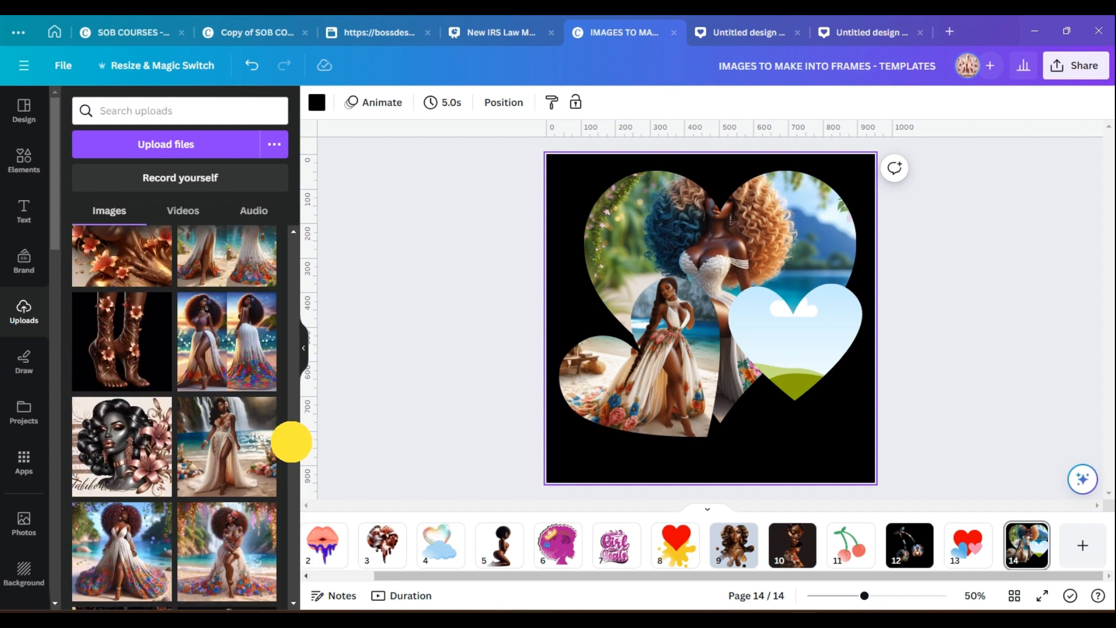
{"action": "scroll", "coordinate": [291, 441], "scroll_direction": "down", "scroll_amount": 5}
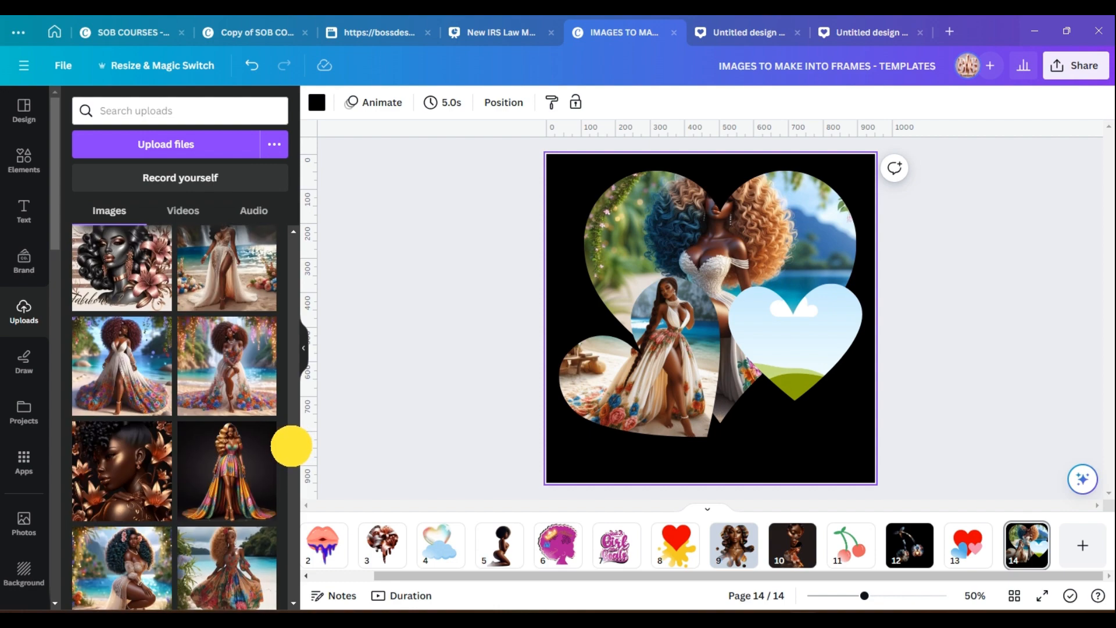
{"action": "scroll", "coordinate": [291, 446], "scroll_direction": "down", "scroll_amount": 2}
{"action": "left_click_drag", "start_coordinate": [123, 456], "coordinate": [777, 360]}
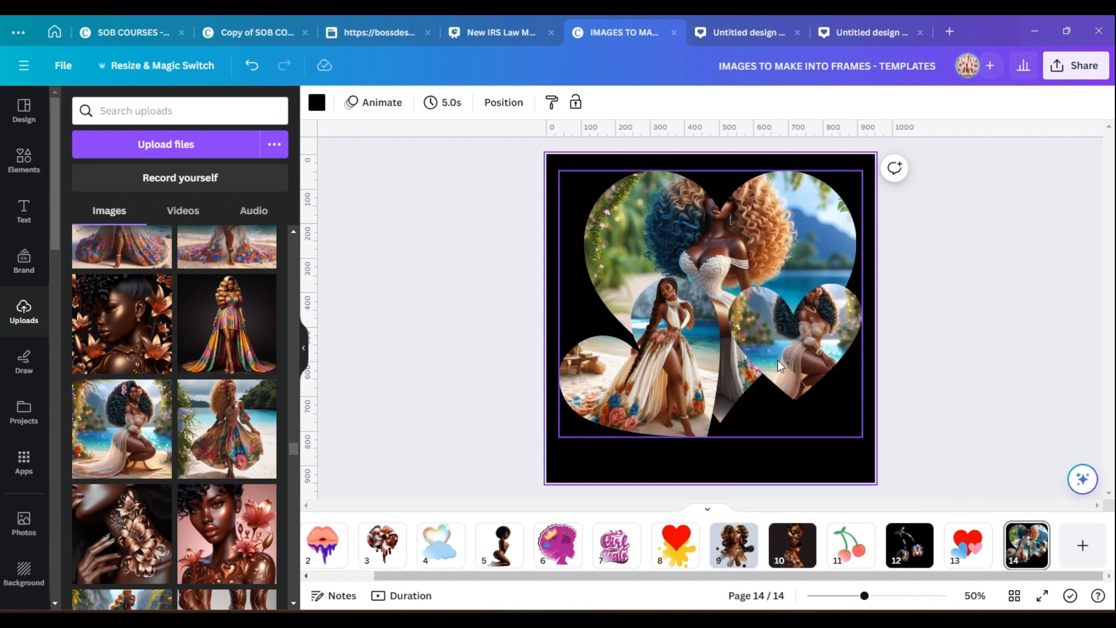
Reposition and enlarge the kneeling woman photo inside the small right heart frame using Smart Crop and cropping.
{"action": "left_click", "coordinate": [796, 343]}
{"action": "double_click", "coordinate": [796, 343]}
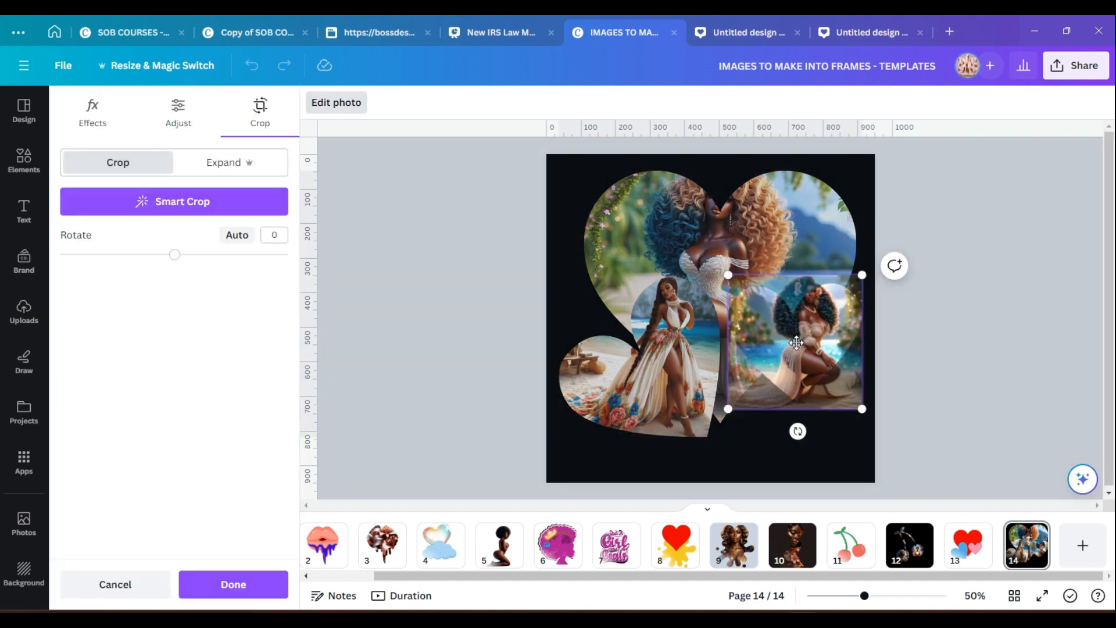
{"action": "left_click_drag", "start_coordinate": [797, 343], "coordinate": [805, 420]}
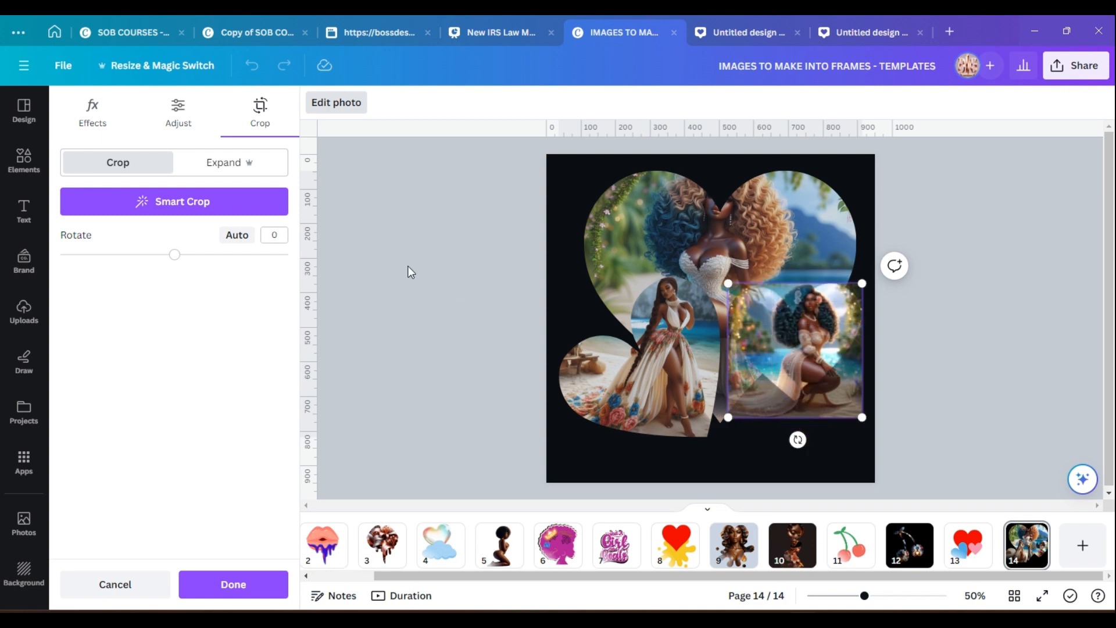
{"action": "left_click", "coordinate": [186, 202]}
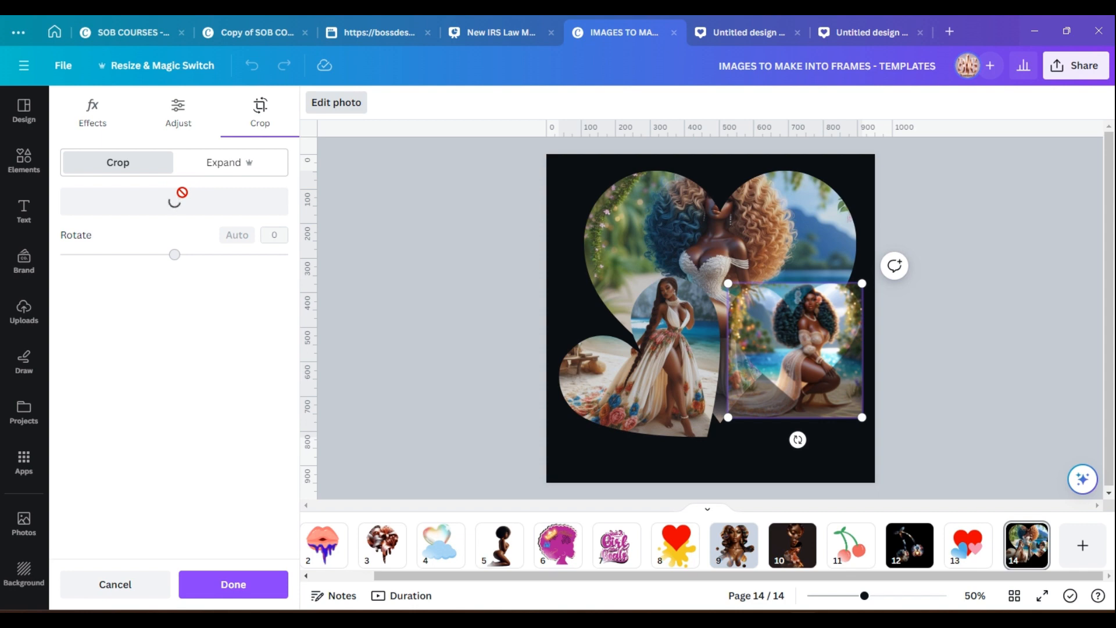
{"action": "left_click_drag", "start_coordinate": [813, 363], "coordinate": [898, 452]}
{"action": "left_click_drag", "start_coordinate": [862, 394], "coordinate": [839, 417]}
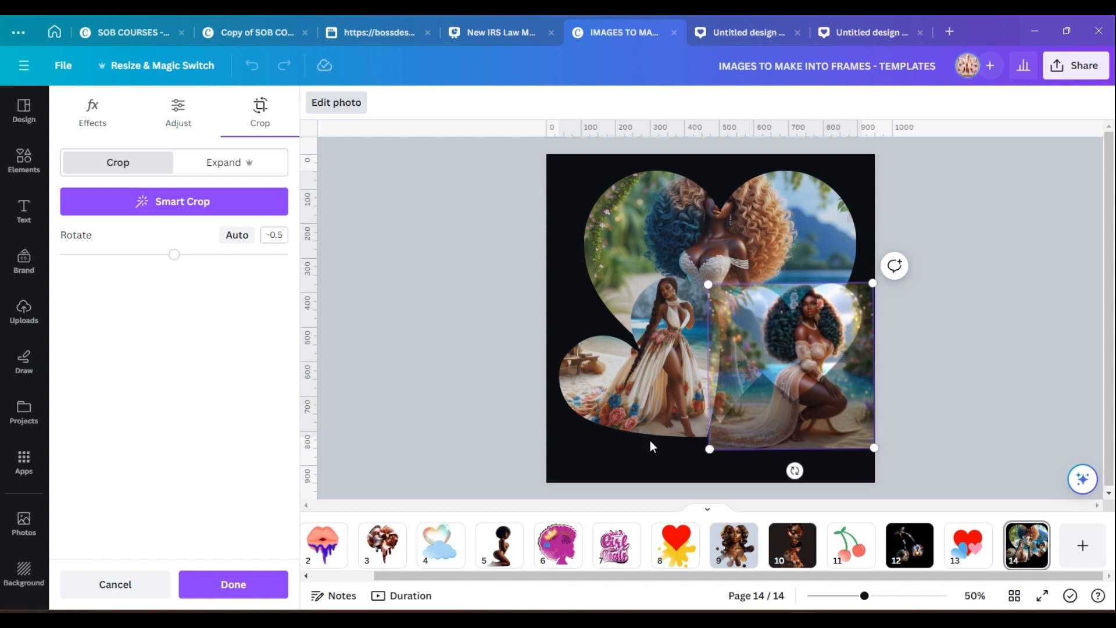
{"action": "left_click", "coordinate": [221, 587]}
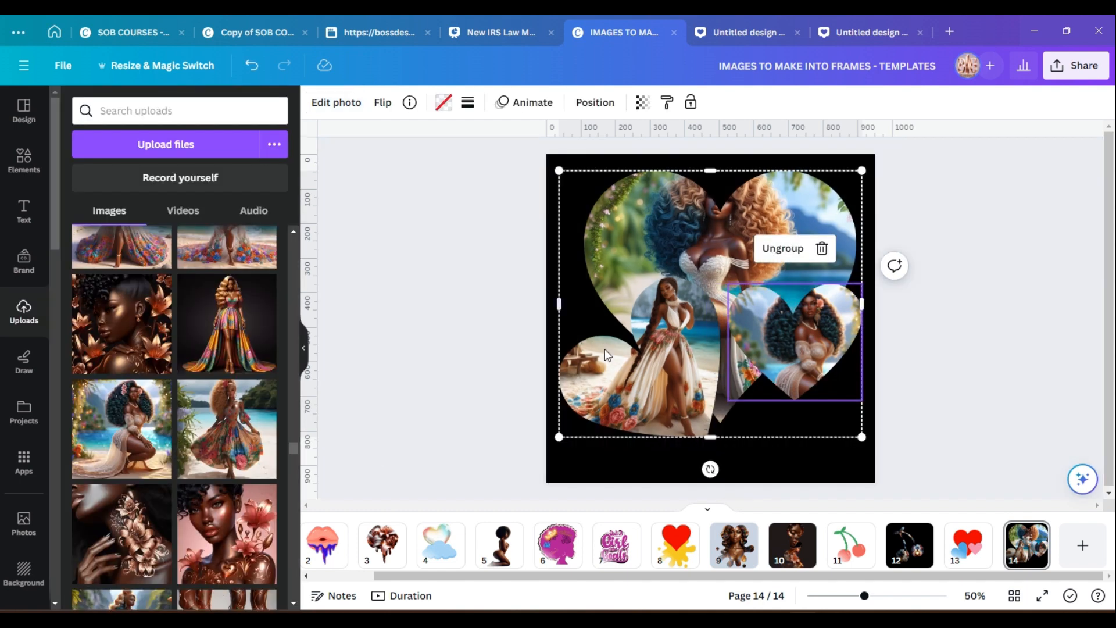
Reposition and enlarge the photo inside the large heart frame so the woman fills the heart, then deselect.
{"action": "left_click", "coordinate": [651, 229]}
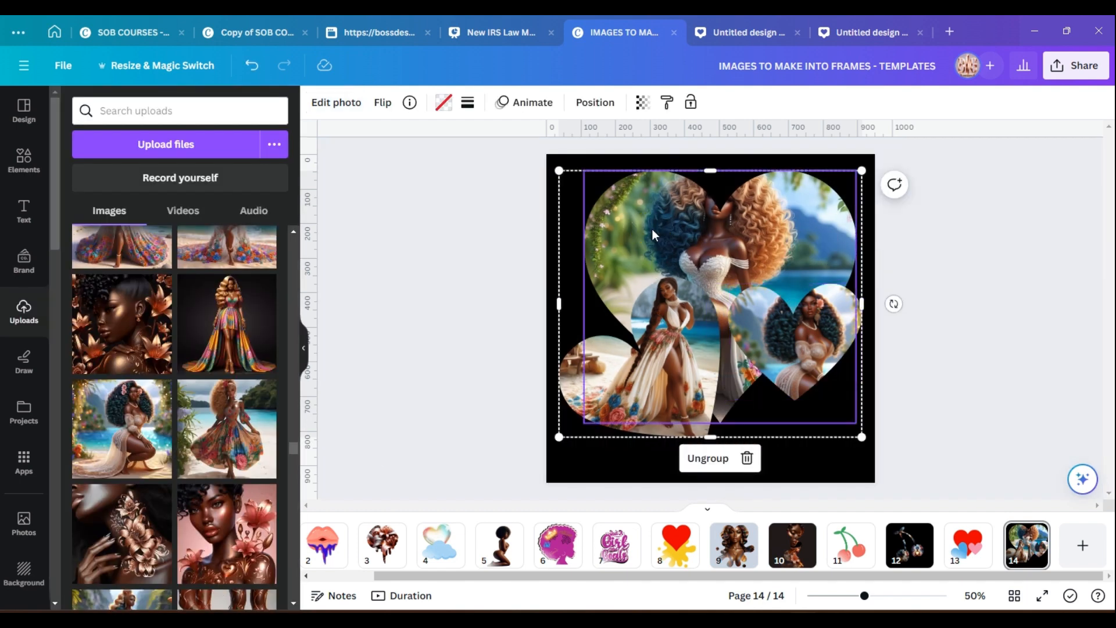
{"action": "double_click", "coordinate": [651, 228]}
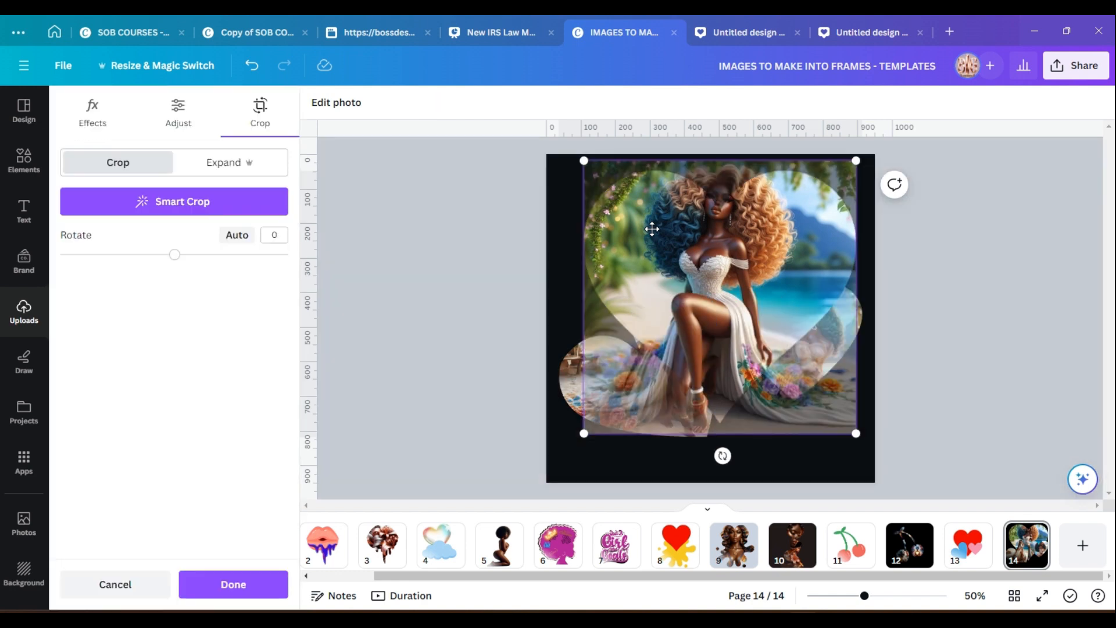
{"action": "left_click_drag", "start_coordinate": [742, 241], "coordinate": [730, 307]}
{"action": "left_click", "coordinate": [189, 201]}
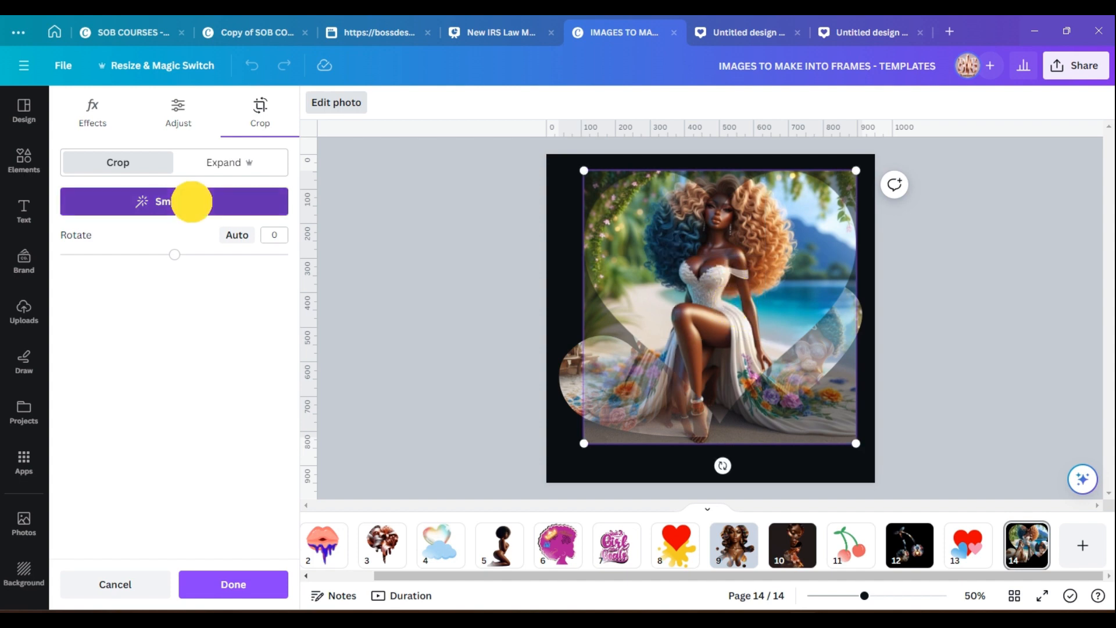
{"action": "left_click_drag", "start_coordinate": [747, 267], "coordinate": [742, 303]}
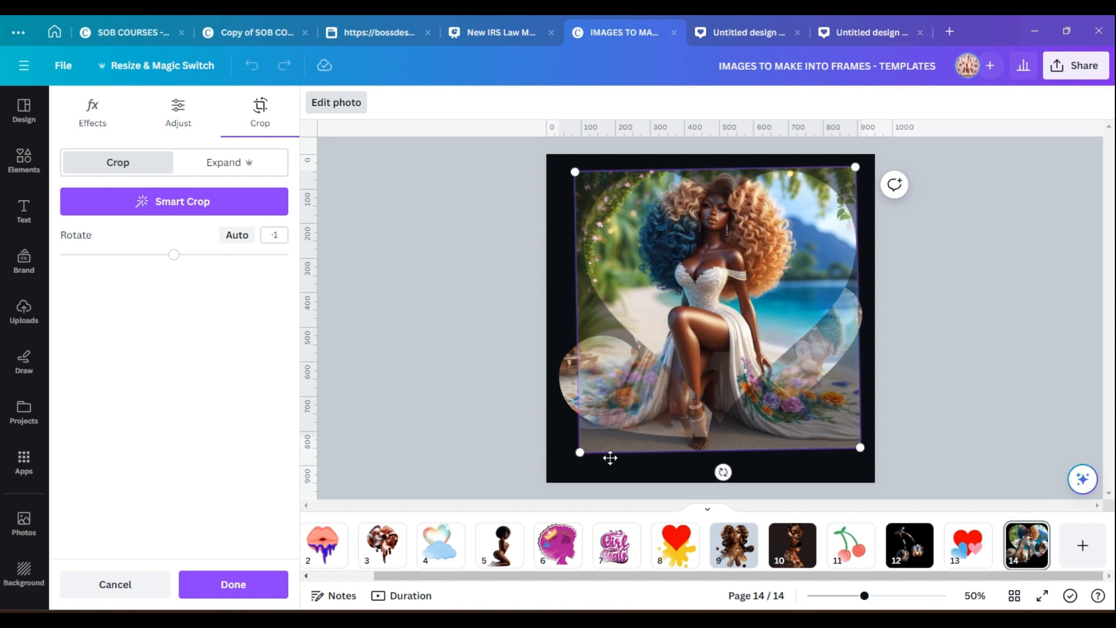
{"action": "left_click_drag", "start_coordinate": [578, 454], "coordinate": [543, 491]}
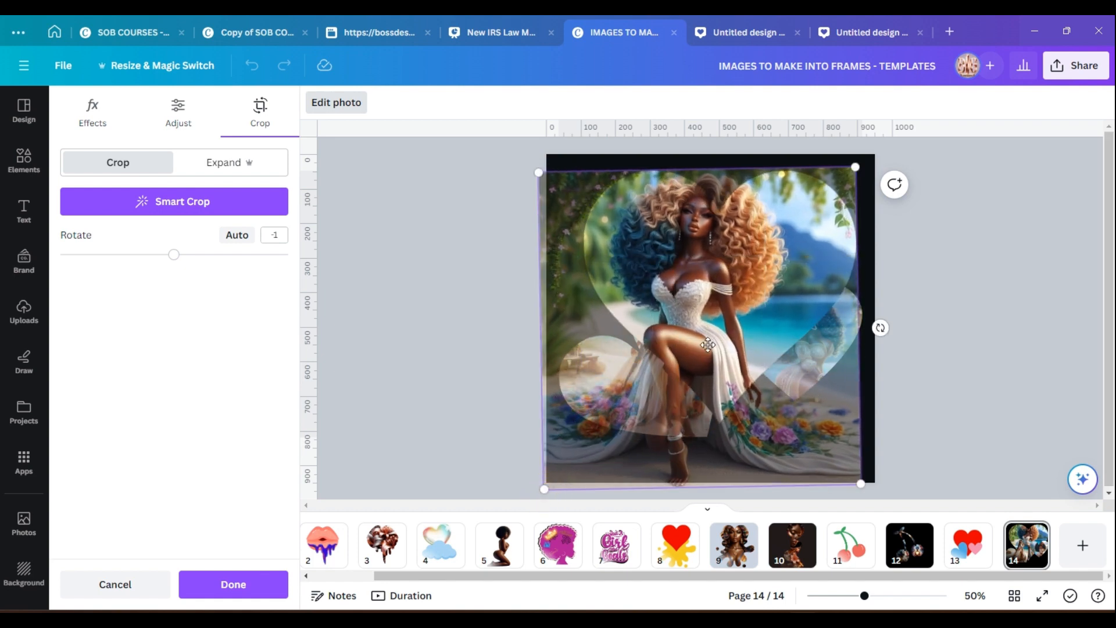
{"action": "left_click_drag", "start_coordinate": [704, 345], "coordinate": [726, 356]}
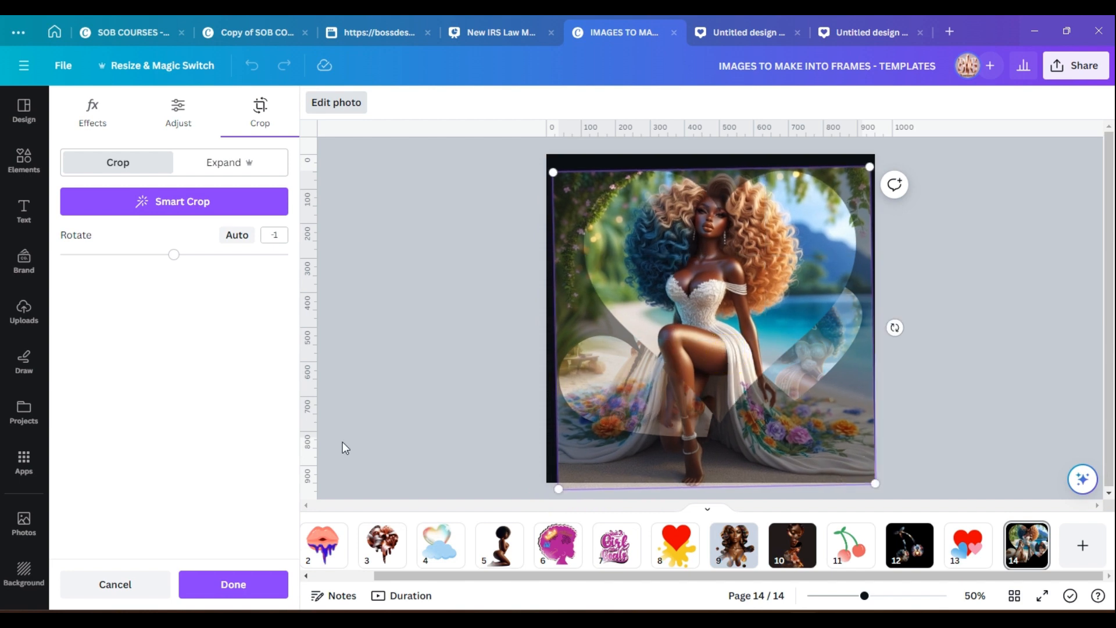
{"action": "left_click", "coordinate": [229, 586]}
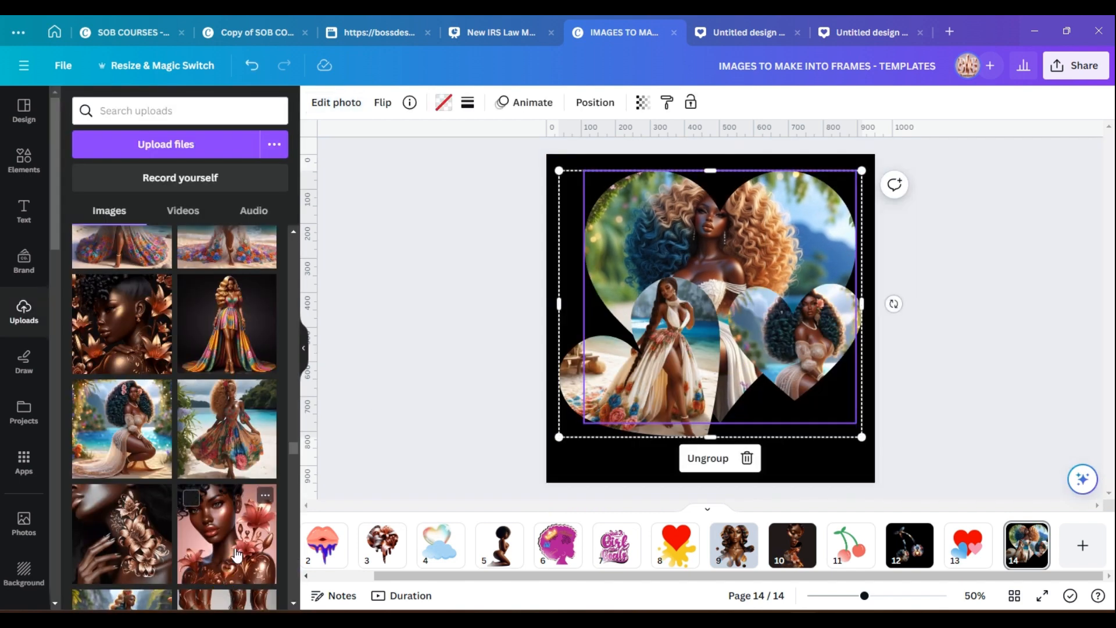
{"action": "left_click", "coordinate": [813, 468]}
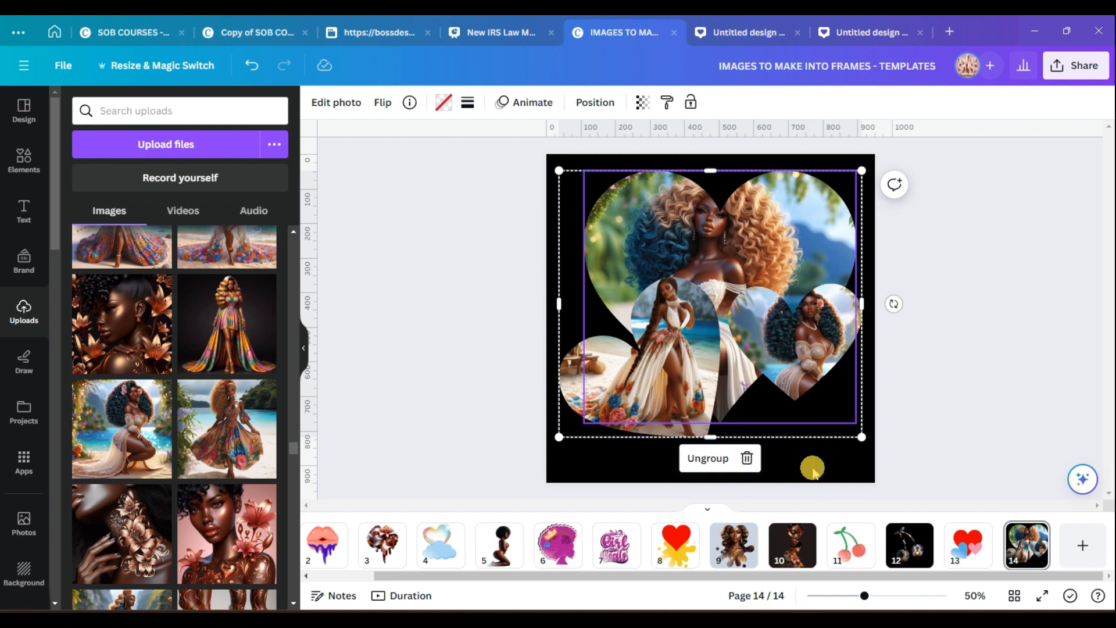
{"action": "left_click", "coordinate": [812, 469]}
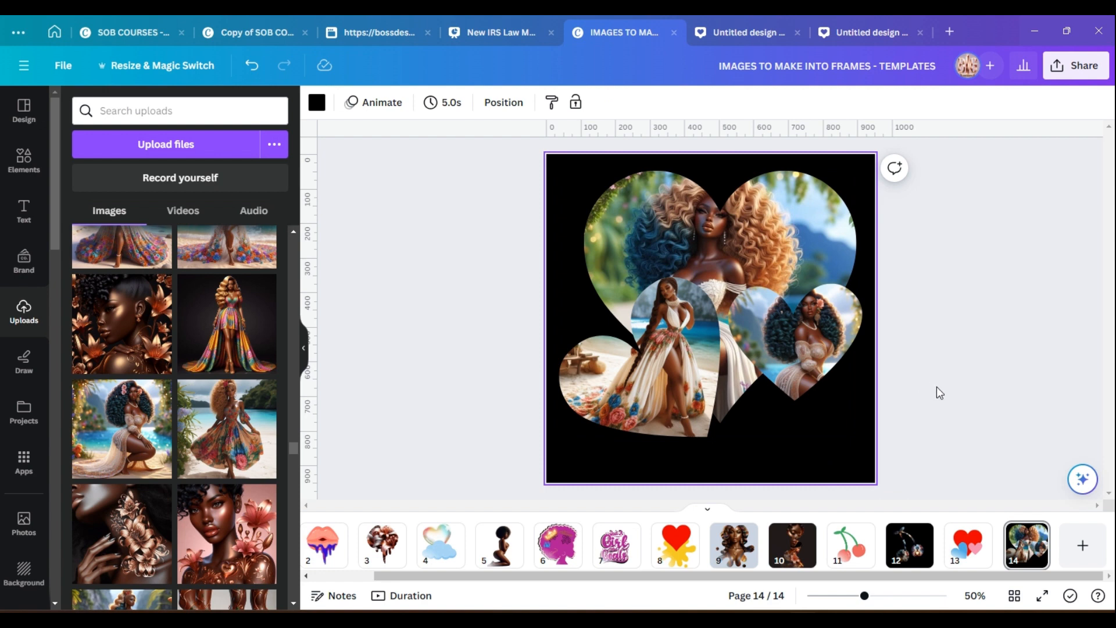
Switch to the Word hearts document and return to the Canva design.
{"action": "mouse_move", "coordinate": [834, 614]}
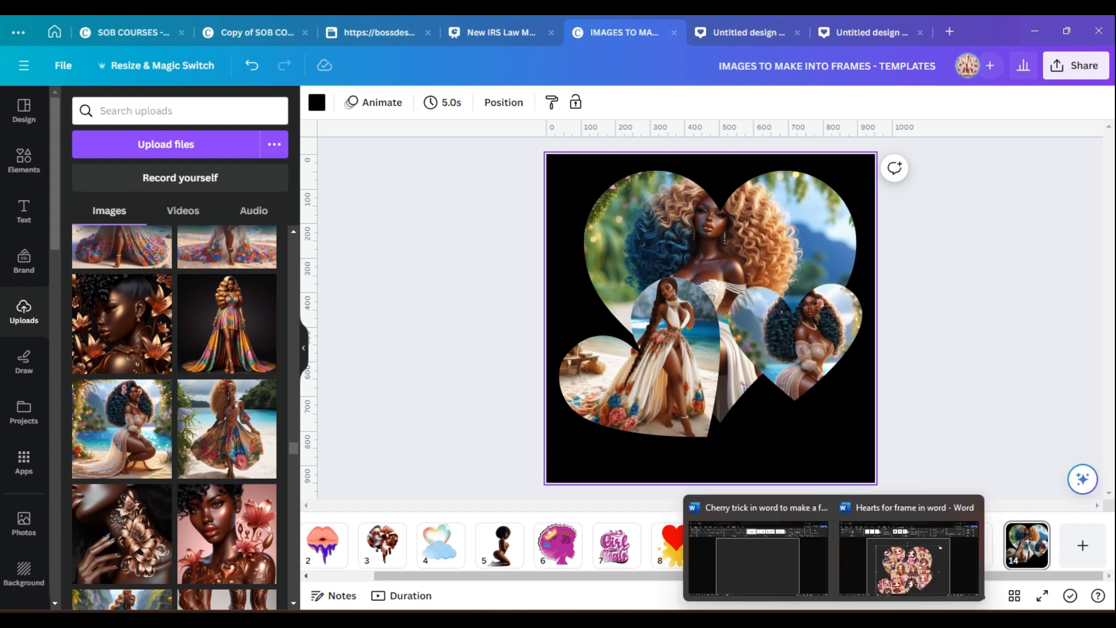
{"action": "left_click", "coordinate": [877, 580]}
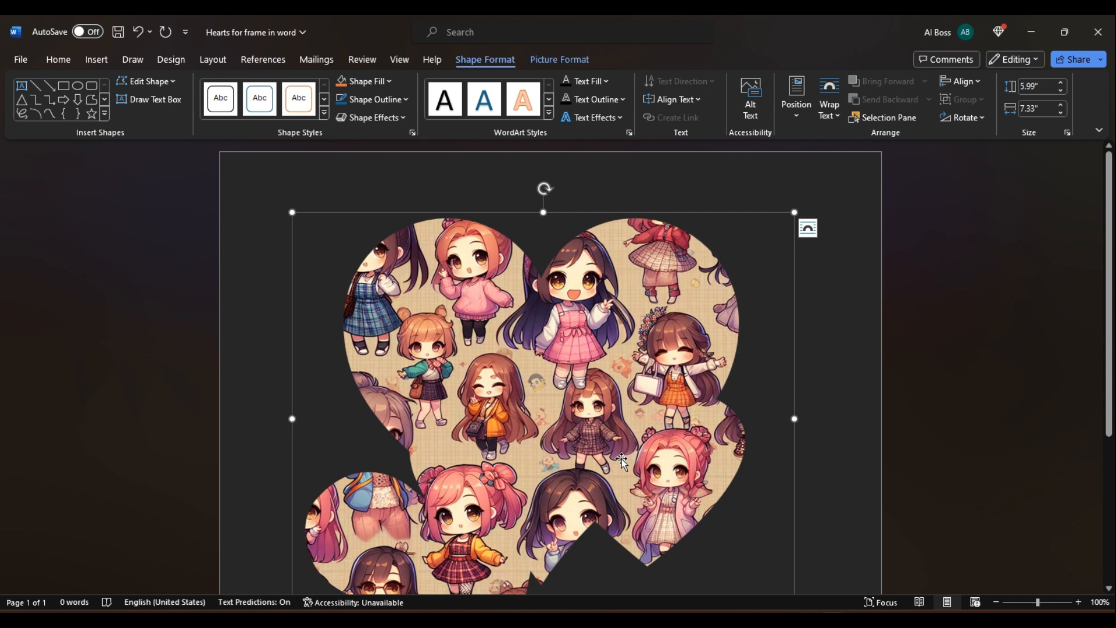
{"action": "left_click", "coordinate": [801, 619]}
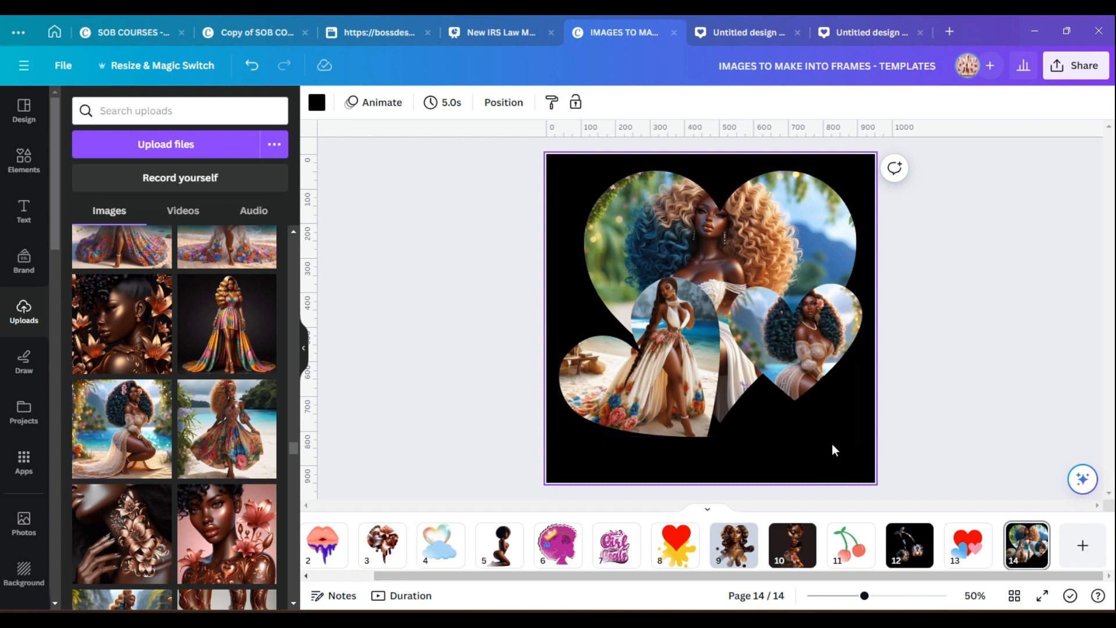
Browse the design's pages of finished frames, from the flower and cherry frames back to the hearts page.
{"action": "left_click", "coordinate": [21, 157]}
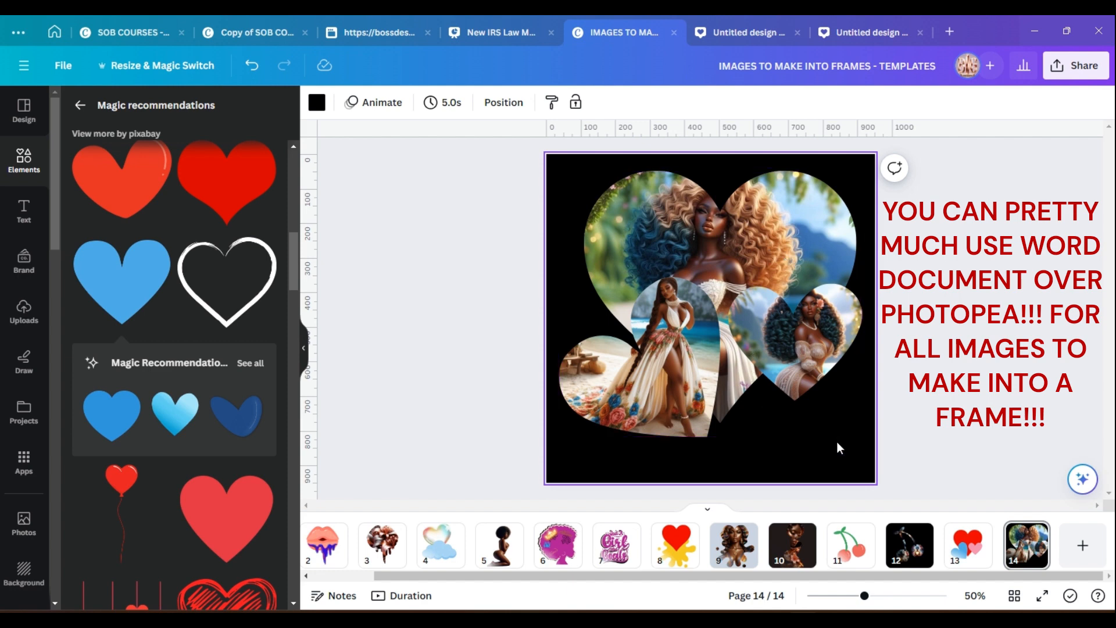
{"action": "mouse_move", "coordinate": [833, 618]}
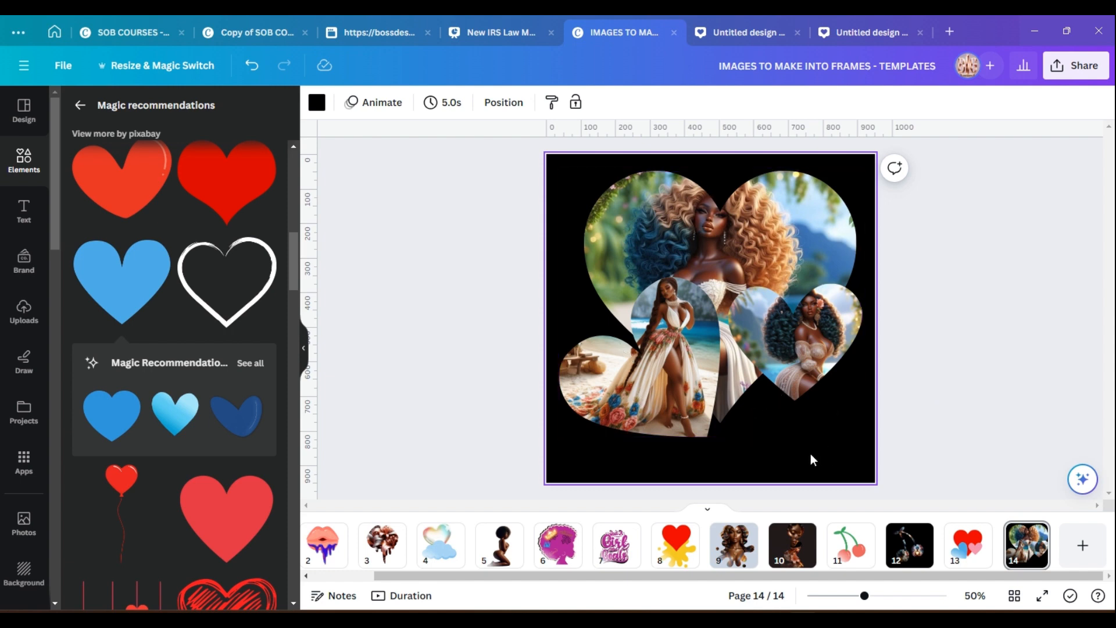
{"action": "left_click", "coordinate": [792, 554]}
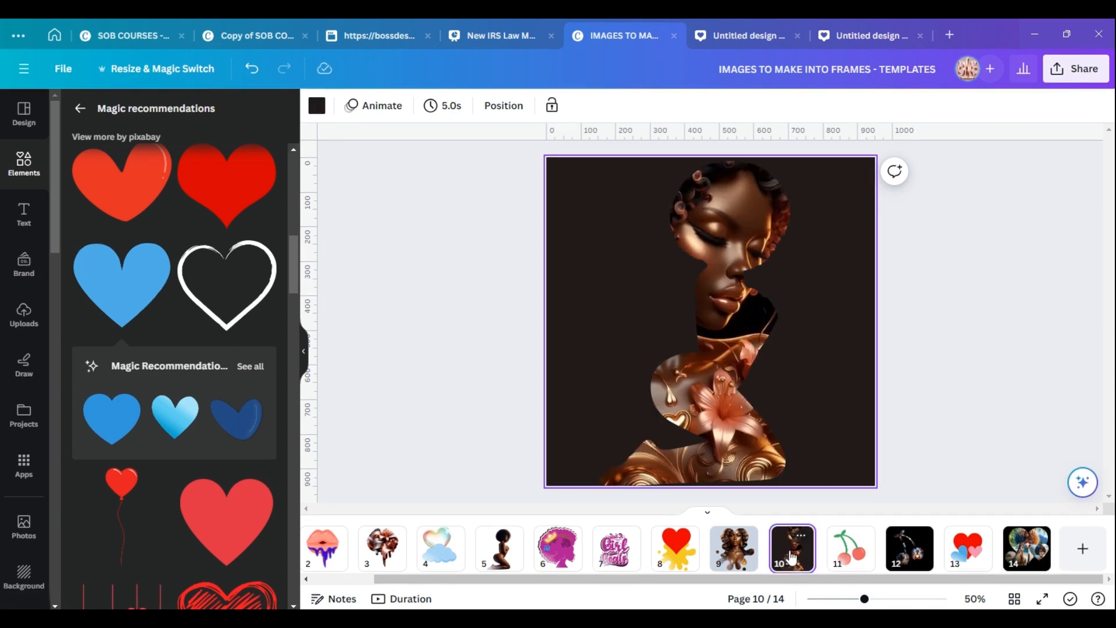
{"action": "left_click", "coordinate": [735, 561]}
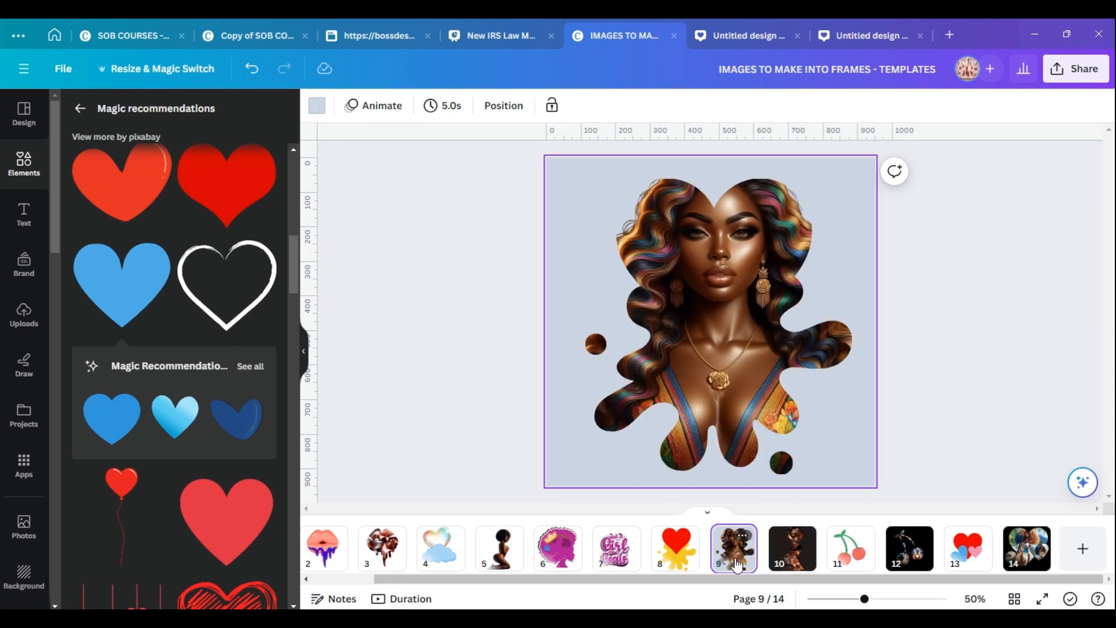
{"action": "left_click", "coordinate": [381, 546]}
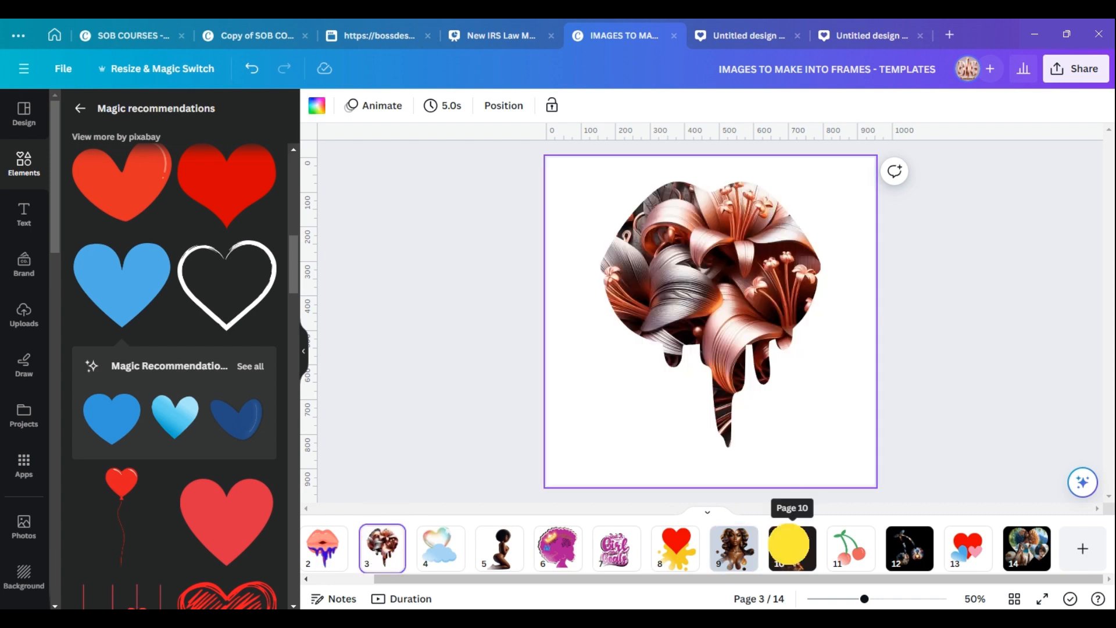
{"action": "left_click", "coordinate": [791, 549]}
{"action": "left_click", "coordinate": [907, 558]}
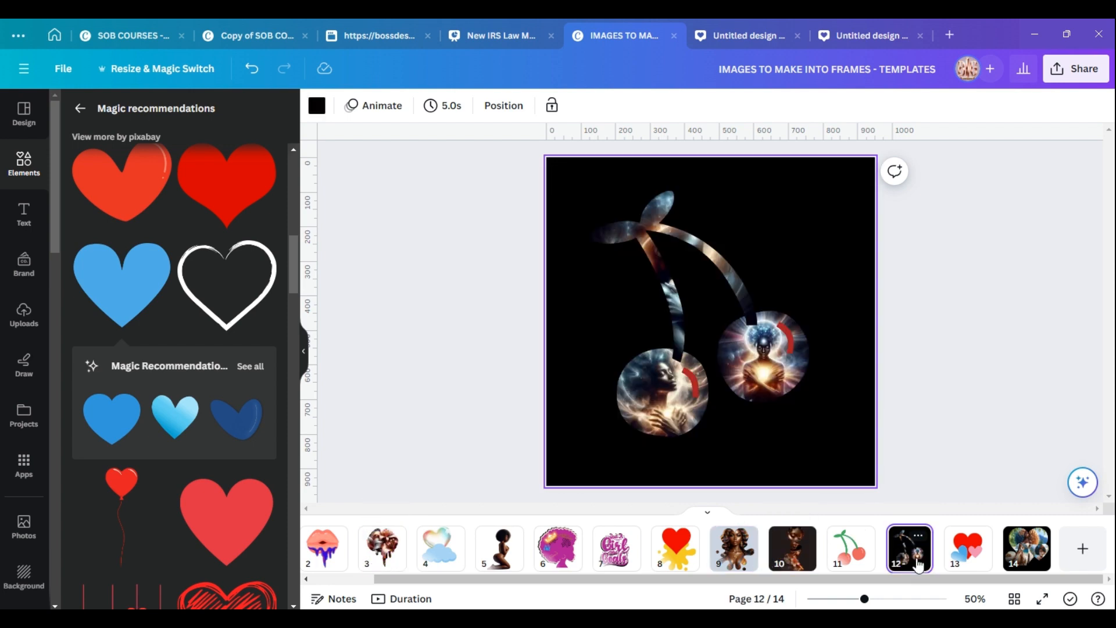
{"action": "left_click", "coordinate": [1024, 557]}
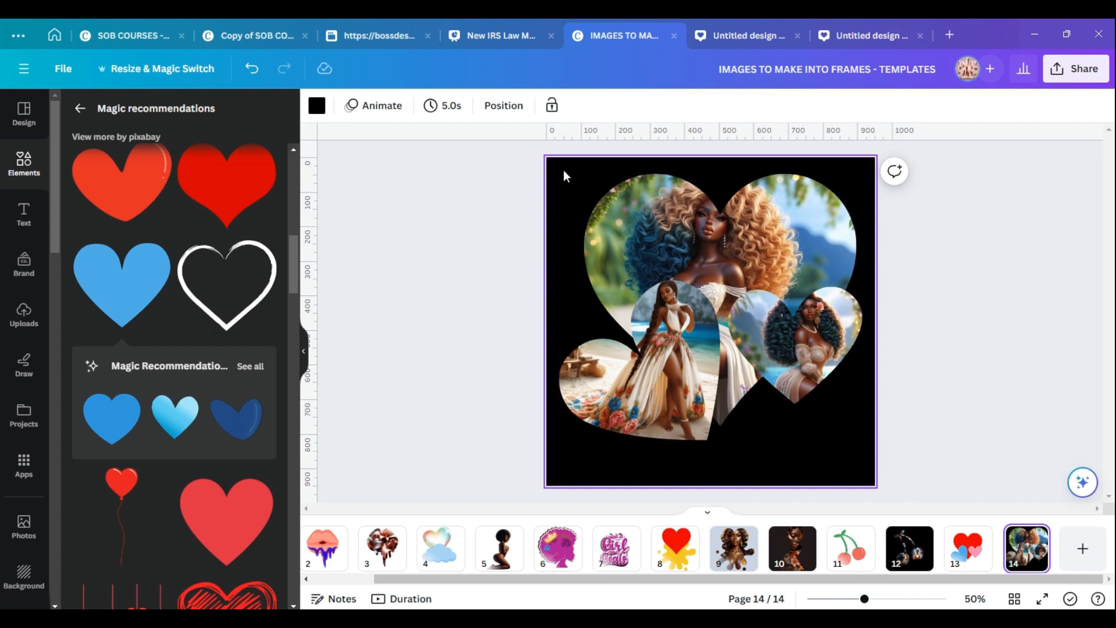
Change the hearts page background colour to white.
{"action": "left_click", "coordinate": [317, 106]}
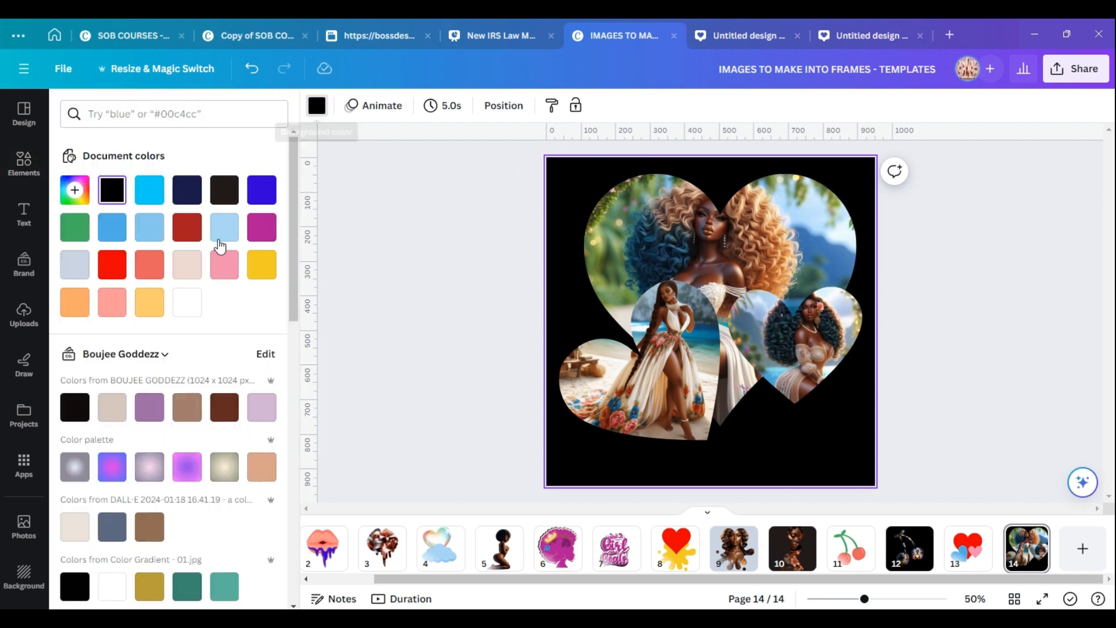
{"action": "left_click", "coordinate": [189, 313]}
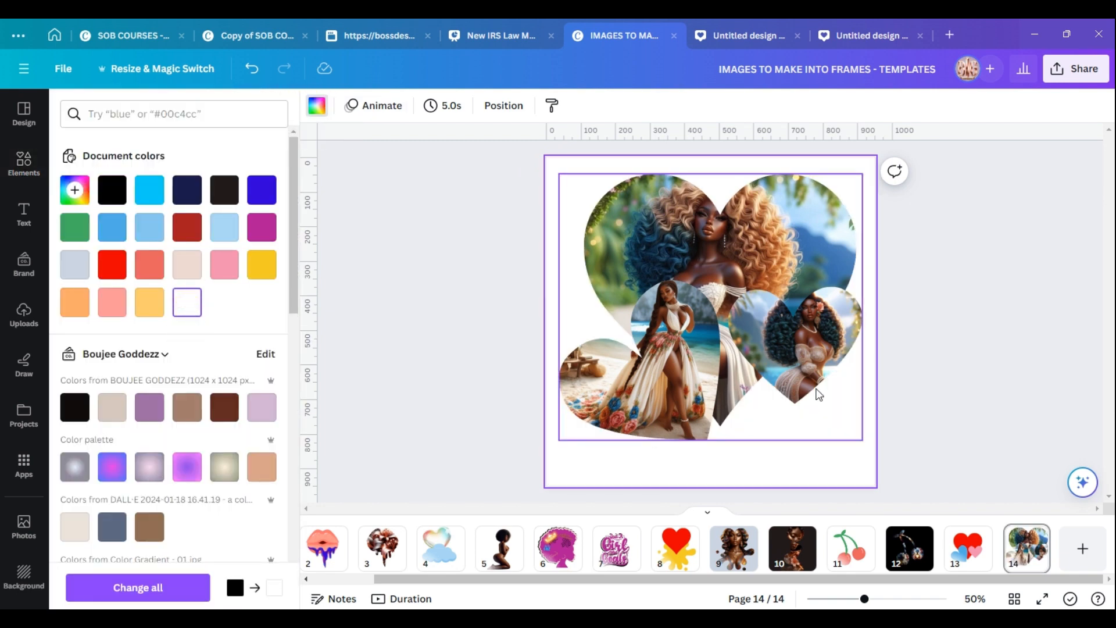
Open the download options and switch the file type to PNG.
{"action": "left_click", "coordinate": [1072, 76]}
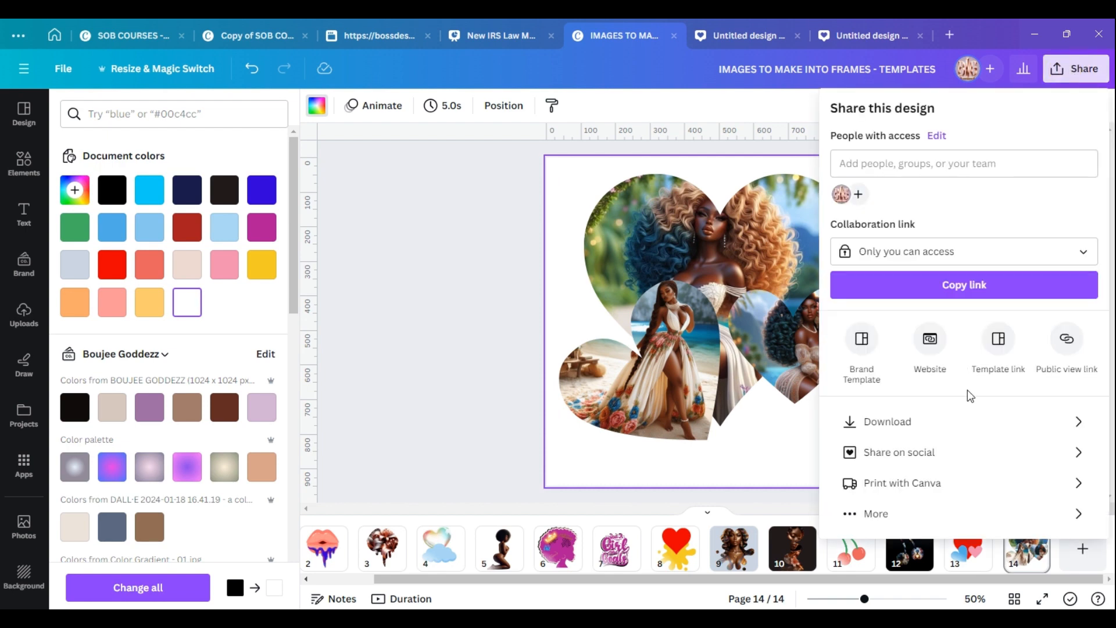
{"action": "left_click", "coordinate": [946, 423]}
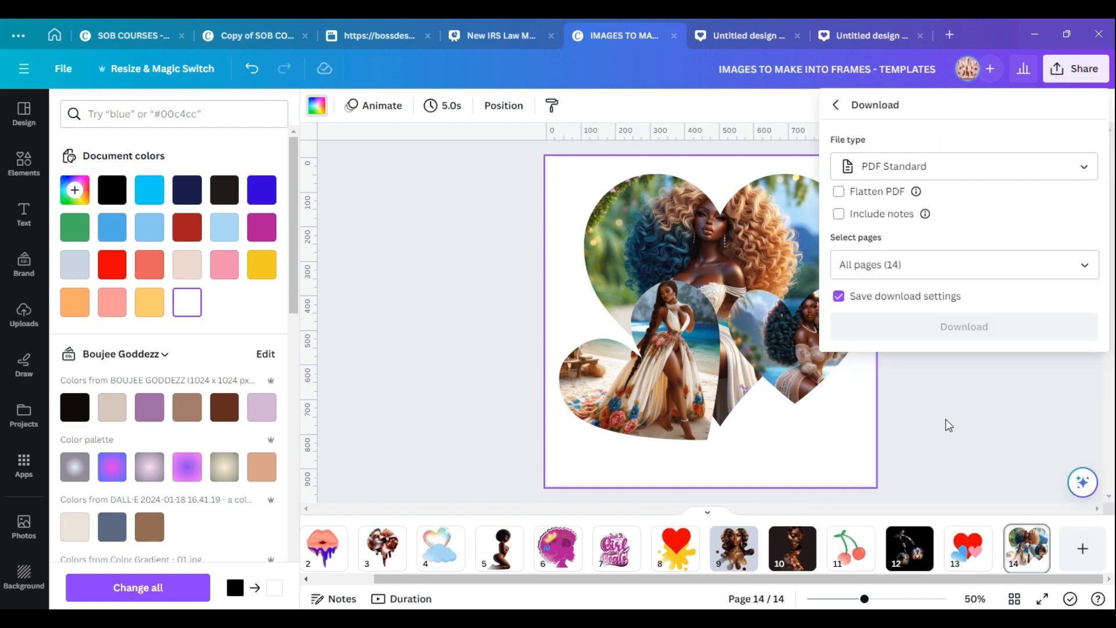
{"action": "left_click", "coordinate": [1042, 173]}
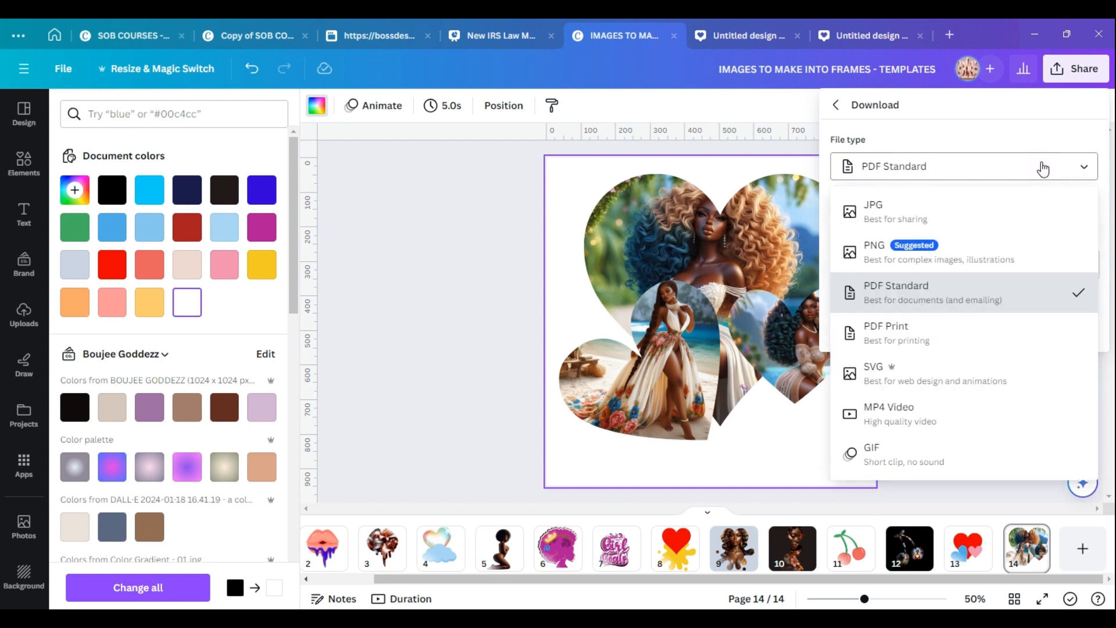
{"action": "left_click", "coordinate": [947, 249]}
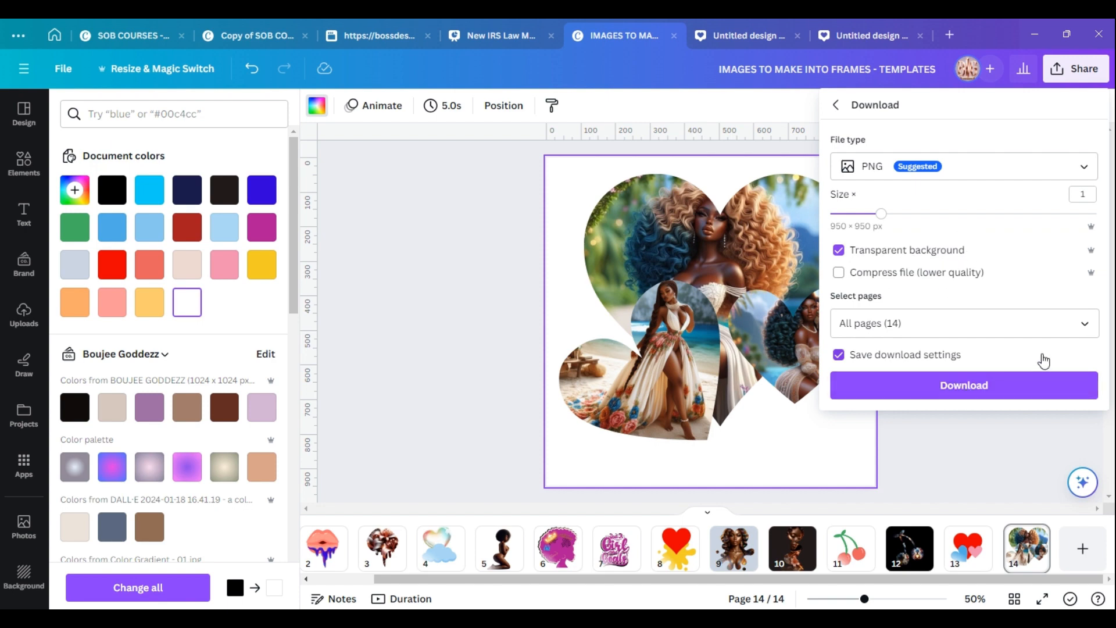
{"action": "left_click", "coordinate": [797, 466]}
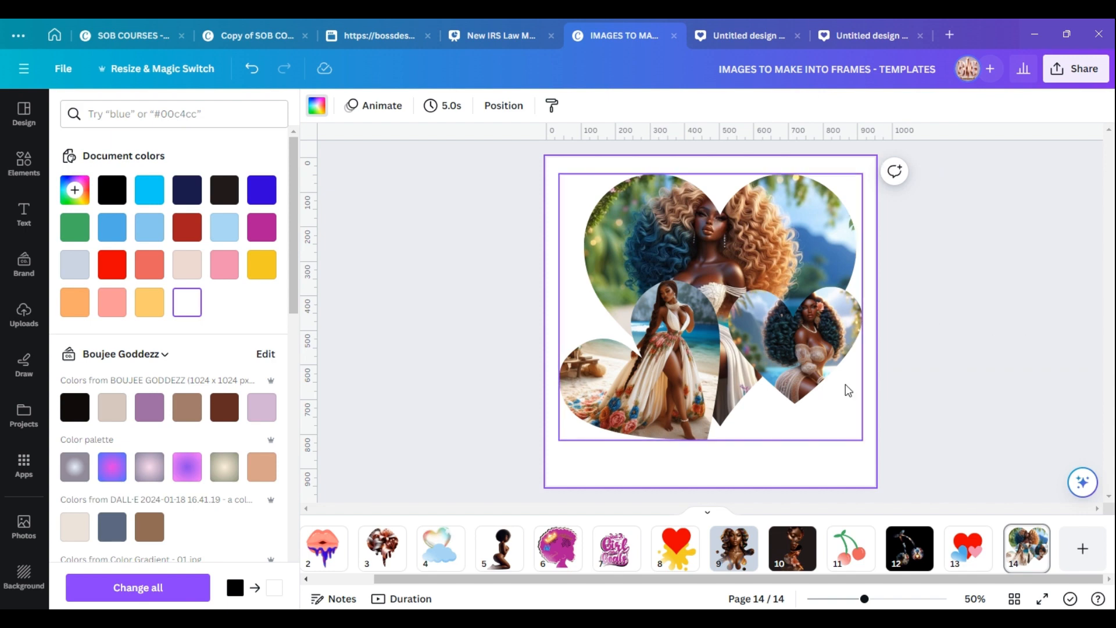